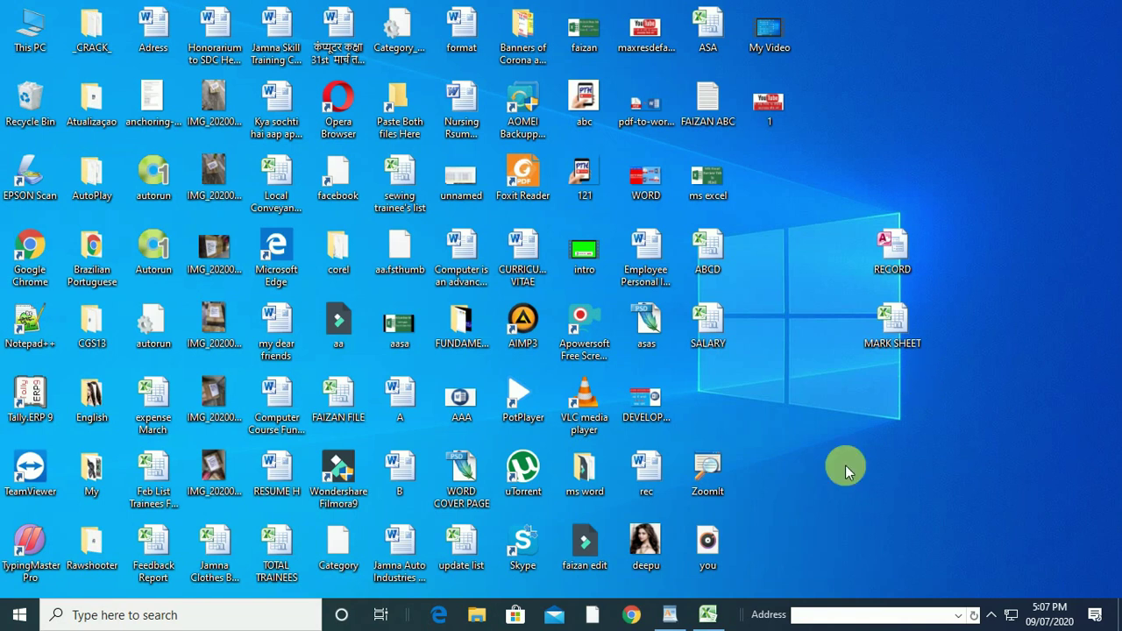
# Launch Excel from the taskbar to a blank Book1 and switch to the Data tab
pyautogui.click(708, 614)
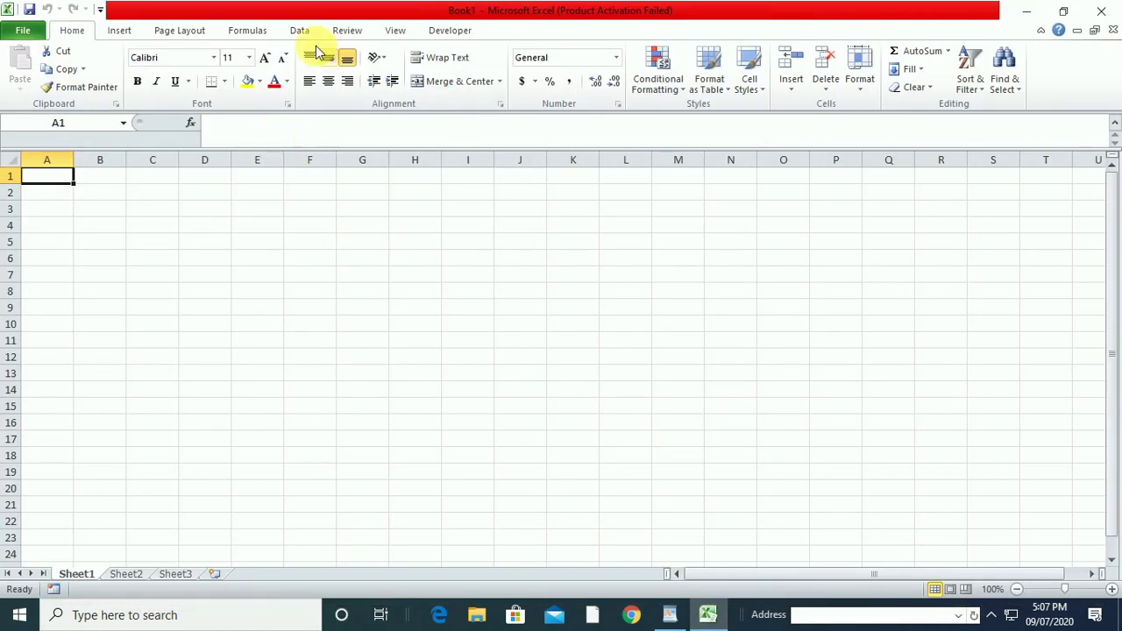
pyautogui.click(302, 31)
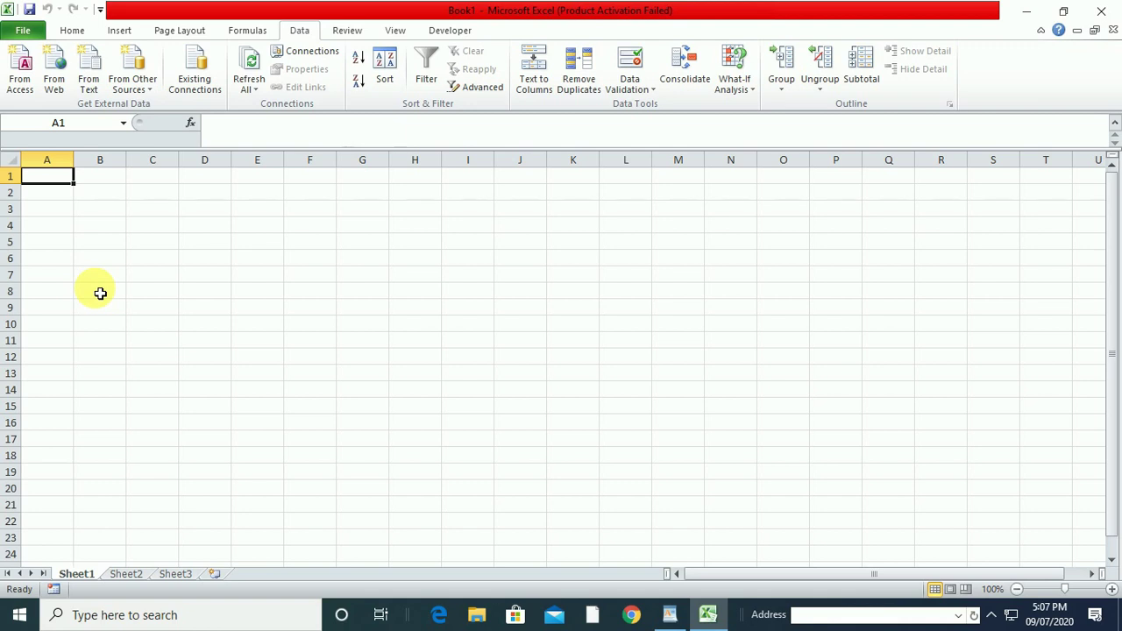
# Choose the RECORD Access database on the Desktop as the From Access import source
pyautogui.click(27, 81)
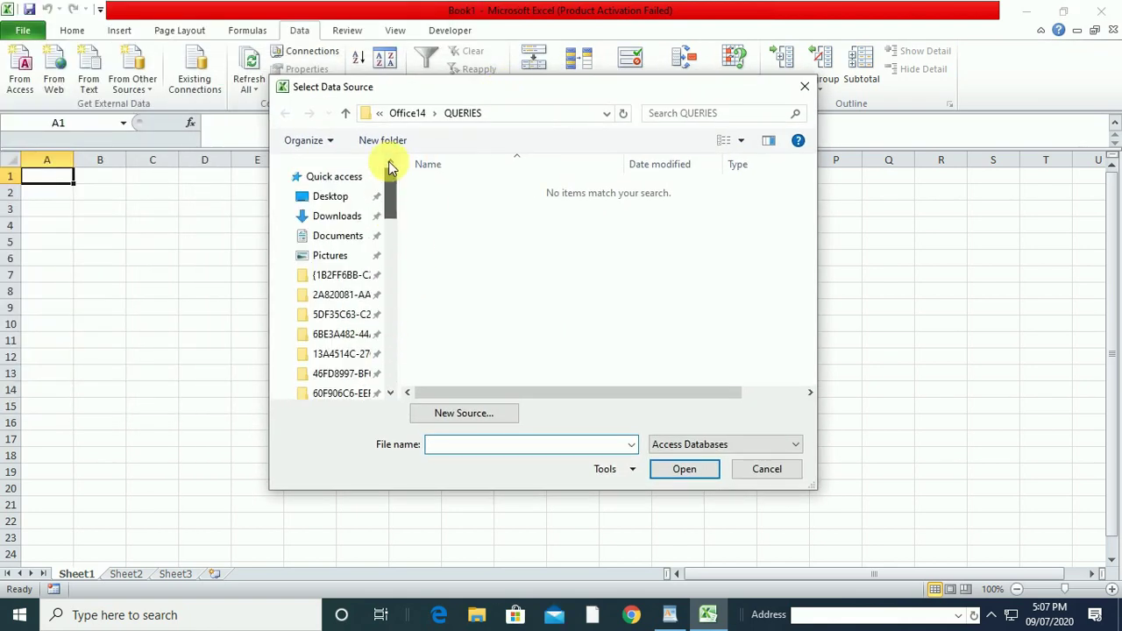
pyautogui.click(323, 194)
pyautogui.scroll(-1, 812, 271)
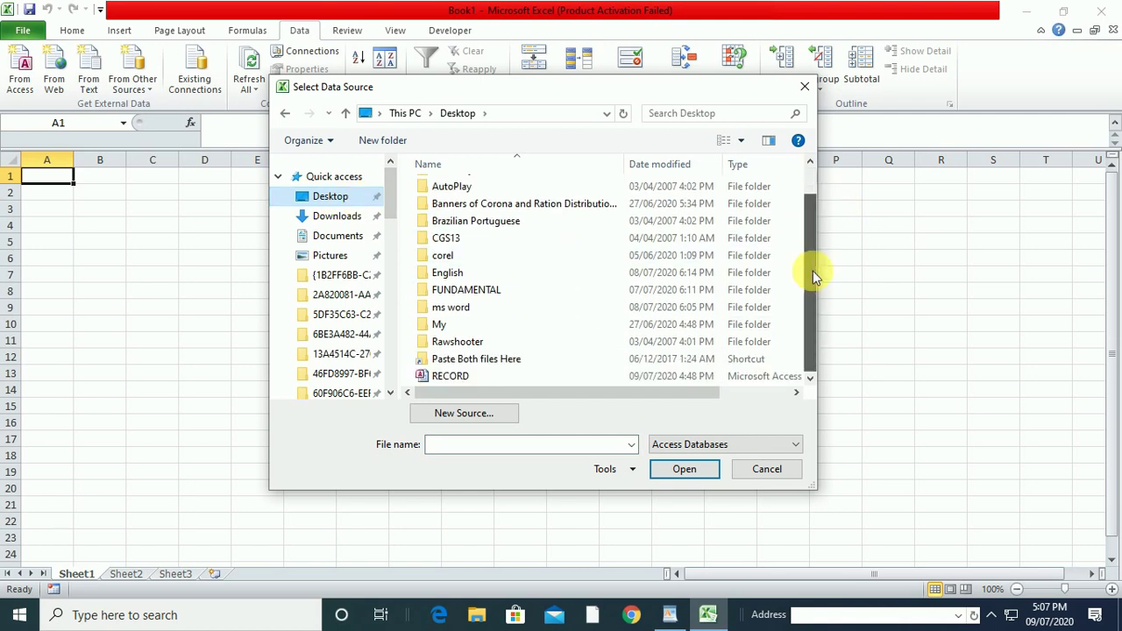
pyautogui.click(449, 379)
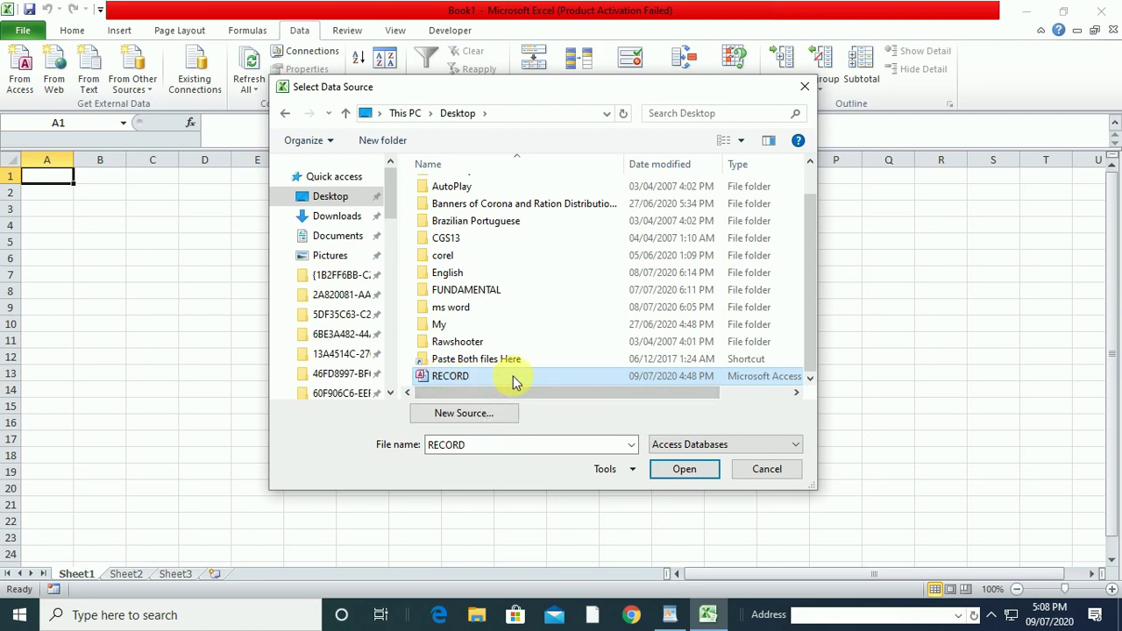
pyautogui.click(682, 469)
pyautogui.moveTo(752, 168); pyautogui.dragTo(301, 182)
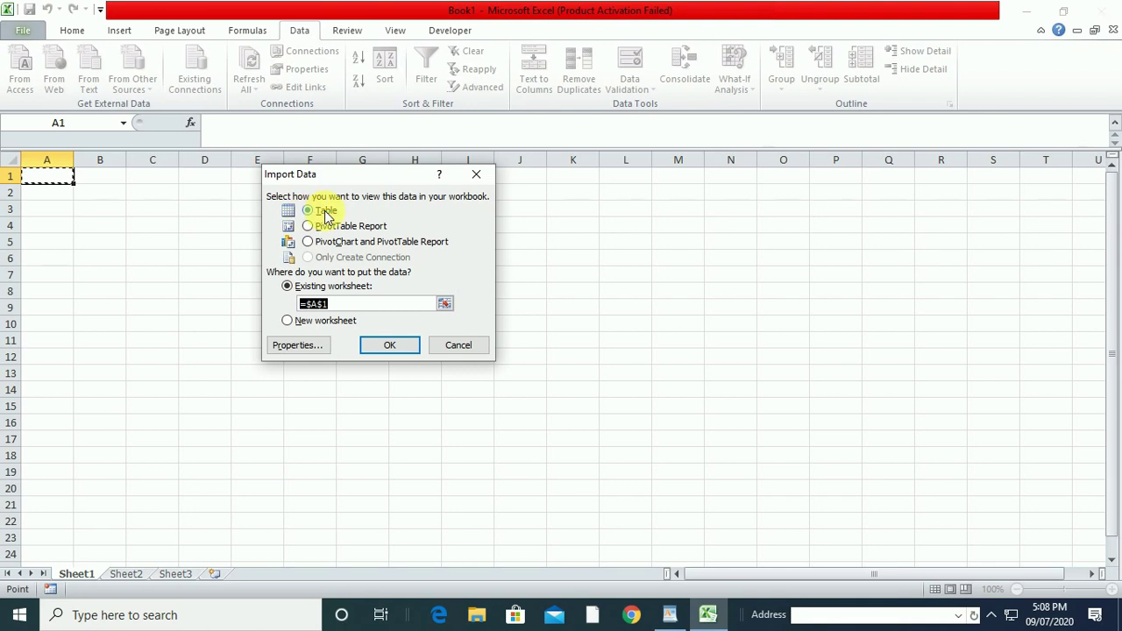
# Import the RECORD data as a table at $A$1, filling A1:F6
pyautogui.click(388, 347)
pyautogui.click(155, 294)
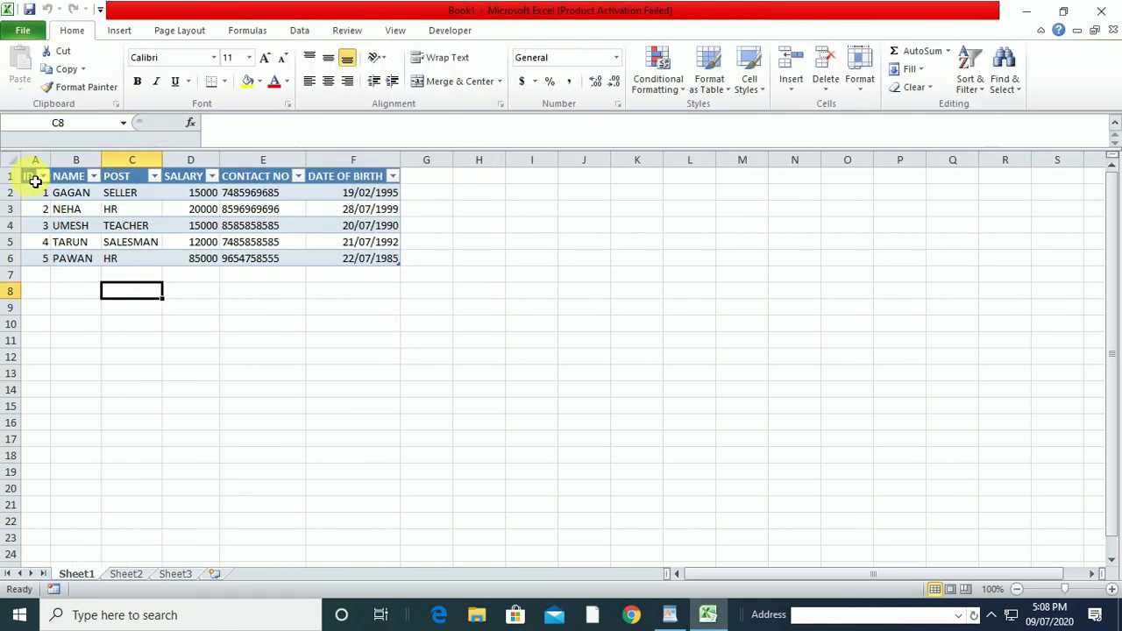
pyautogui.moveTo(35, 181); pyautogui.dragTo(391, 258)
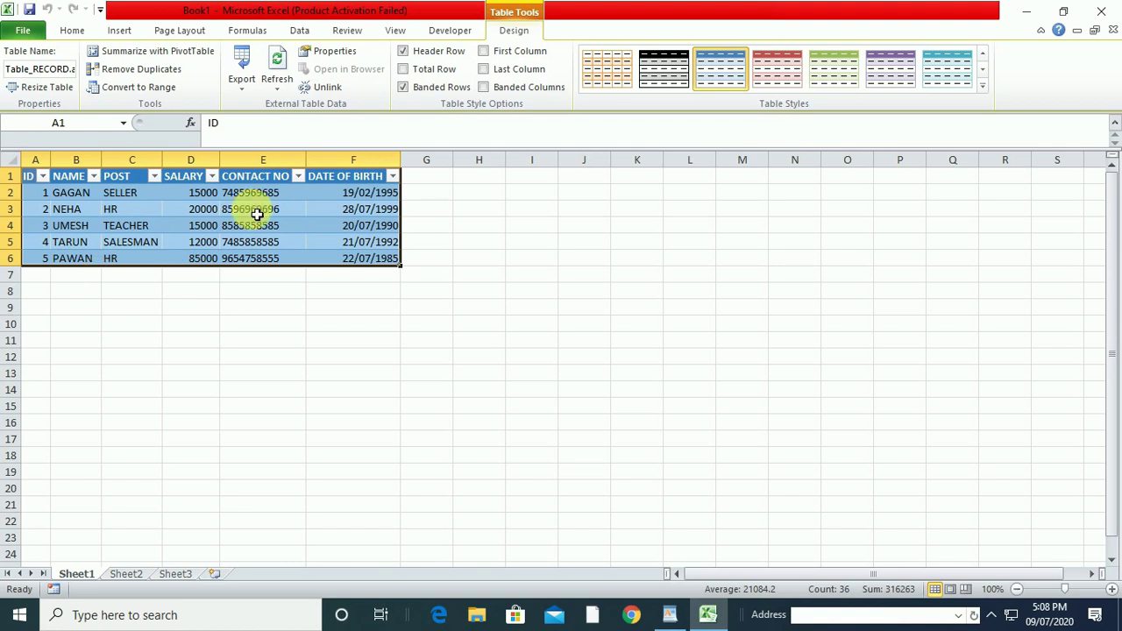
pyautogui.click(273, 309)
# Select cell H2 on the Data tab and start a From Web import
pyautogui.click(309, 33)
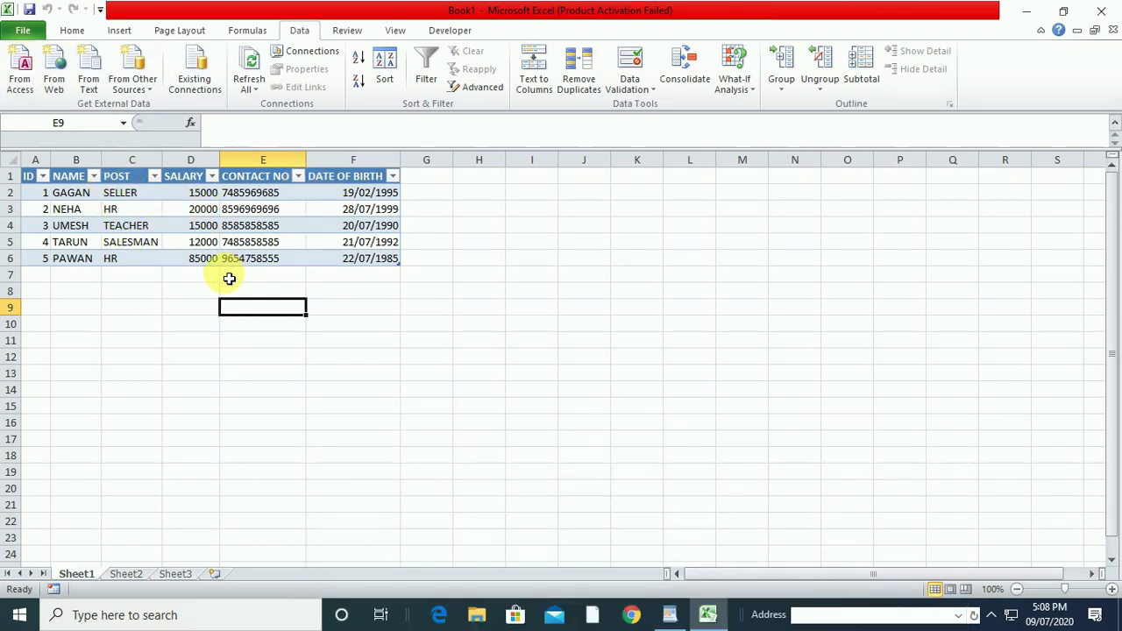
pyautogui.click(466, 191)
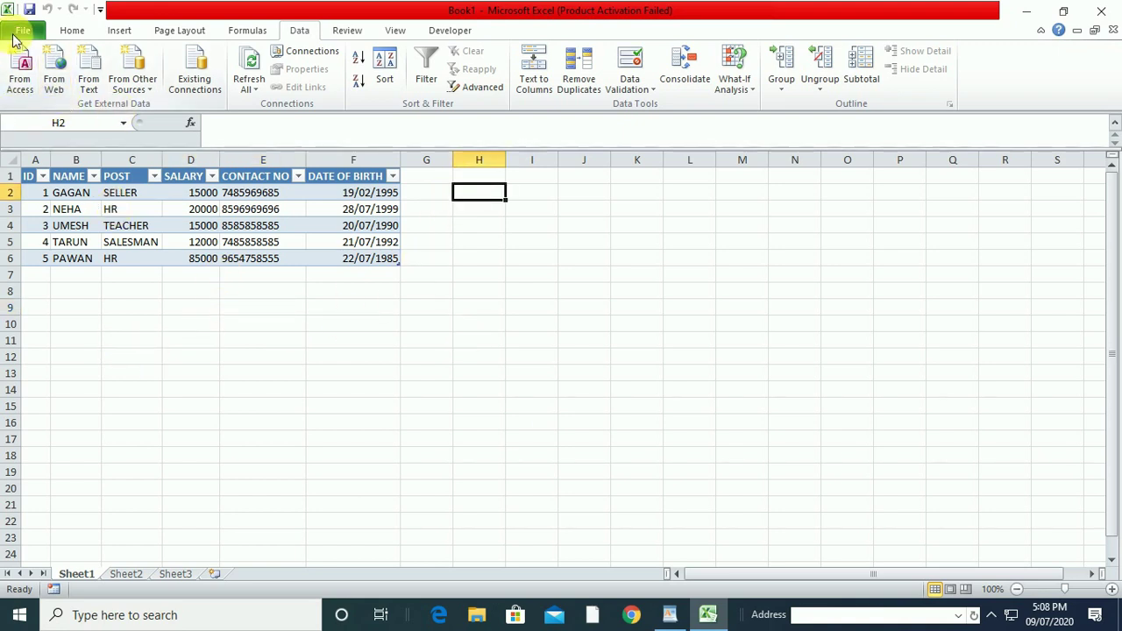
pyautogui.click(60, 97)
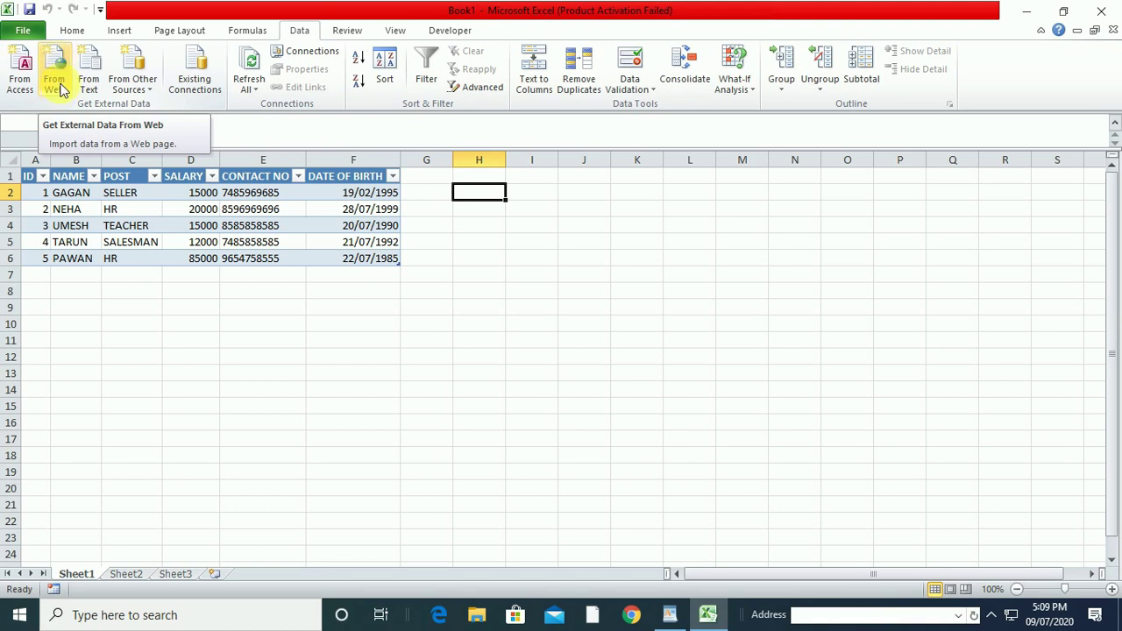
# Open a new web query and load the PRIMETECHHINDI.IN address
pyautogui.click(60, 91)
pyautogui.moveTo(283, 99); pyautogui.dragTo(746, 142)
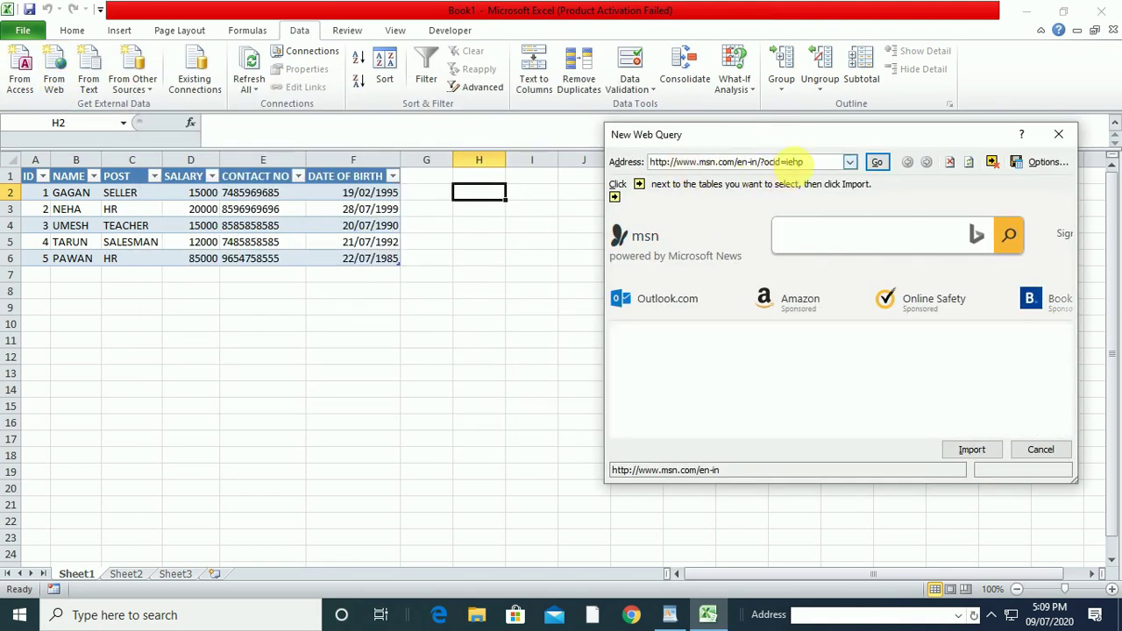
pyautogui.moveTo(802, 161); pyautogui.dragTo(614, 162)
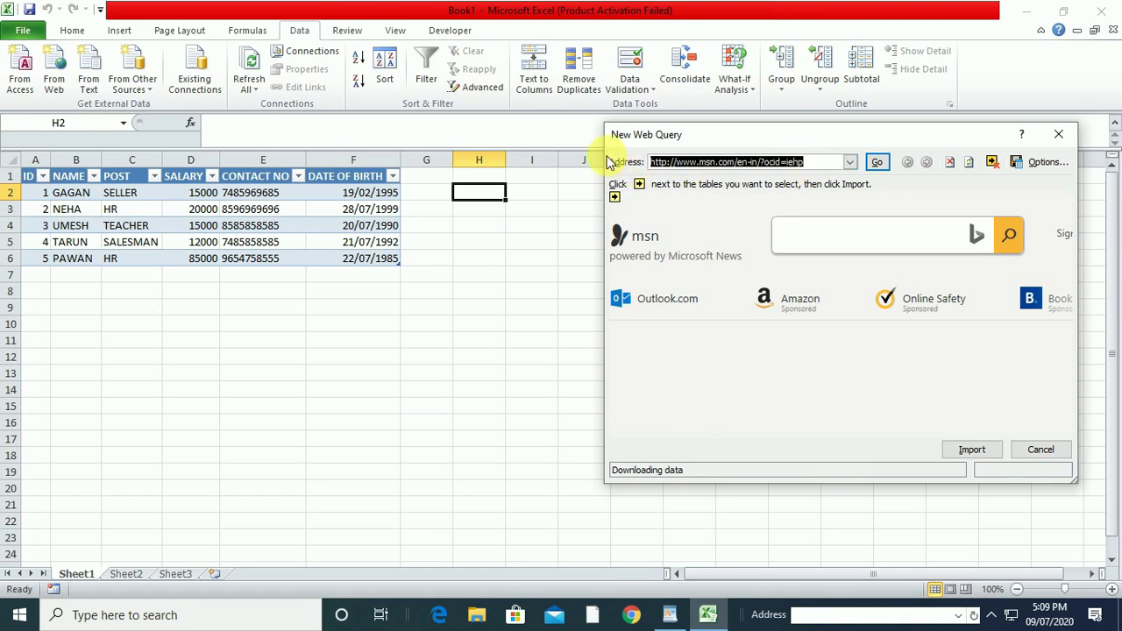
pyautogui.press('BackSpace')
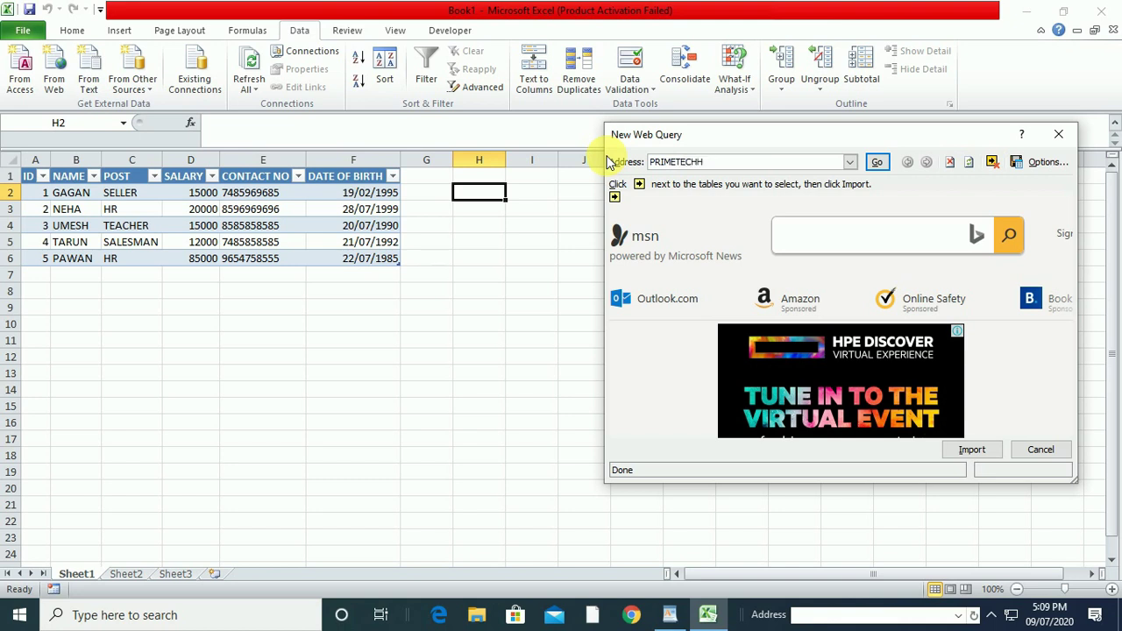
pyautogui.write('PRIMETECHHINDI.IN')
pyautogui.click(877, 162)
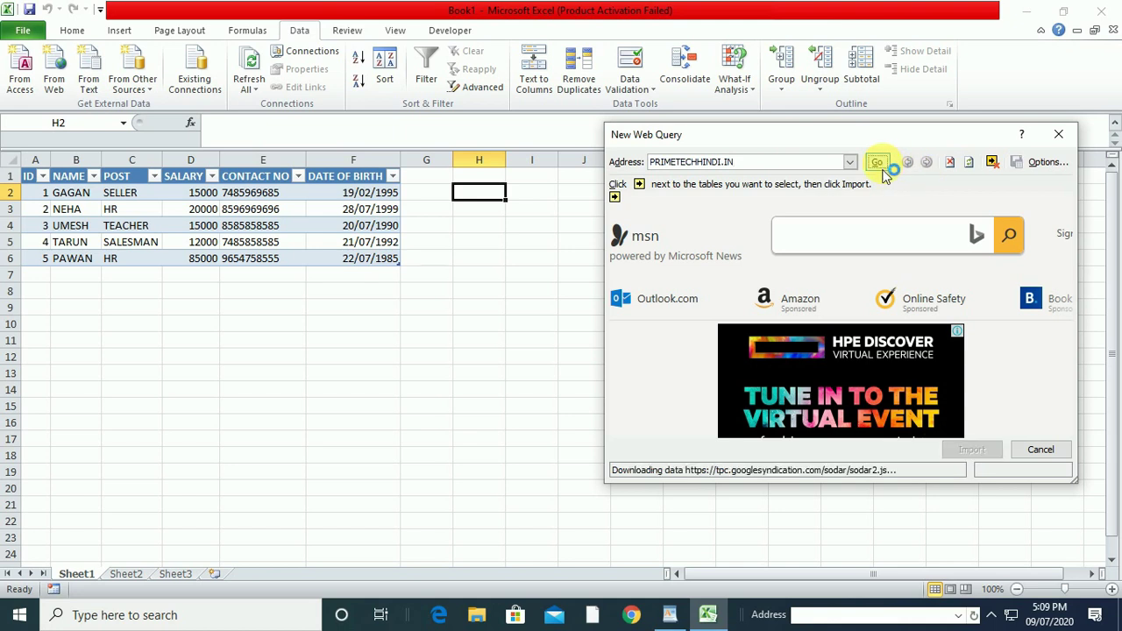
# Dismiss the script error prompts and tick the whole primetechhindi.in page for import
pyautogui.moveTo(831, 138); pyautogui.dragTo(834, 68)
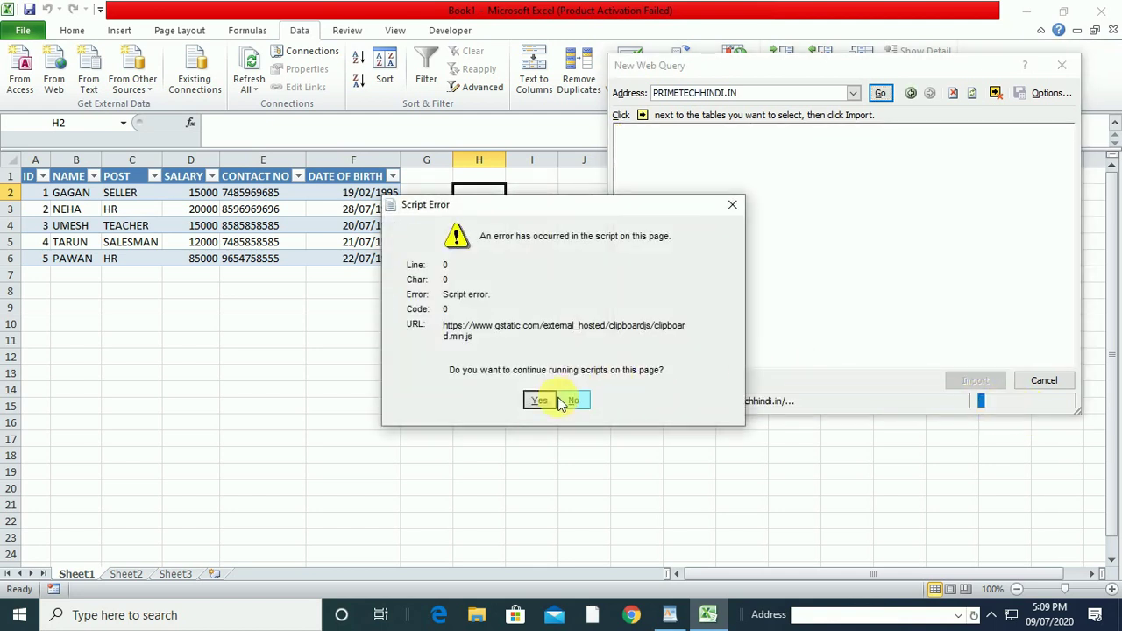
pyautogui.moveTo(529, 207); pyautogui.dragTo(529, 130)
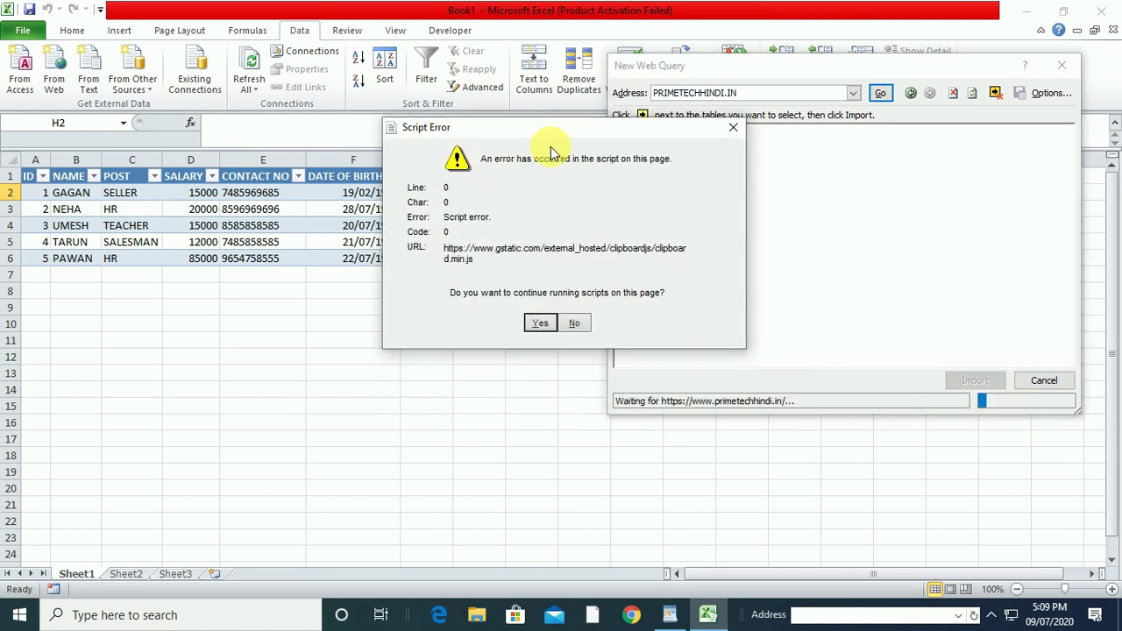
pyautogui.click(540, 323)
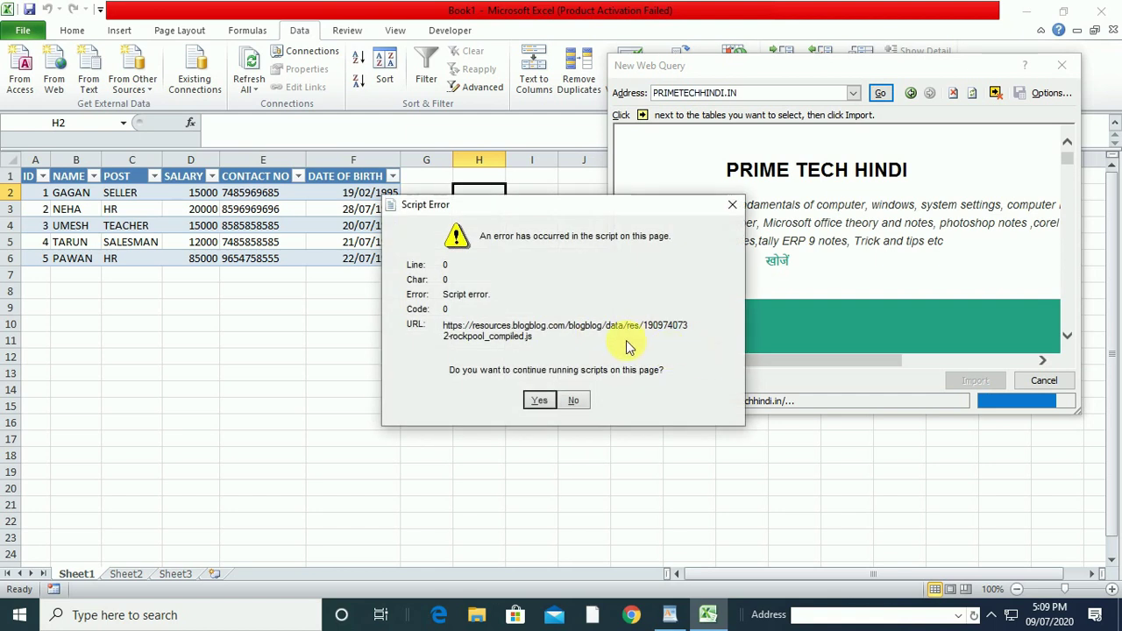
pyautogui.click(537, 400)
pyautogui.click(540, 401)
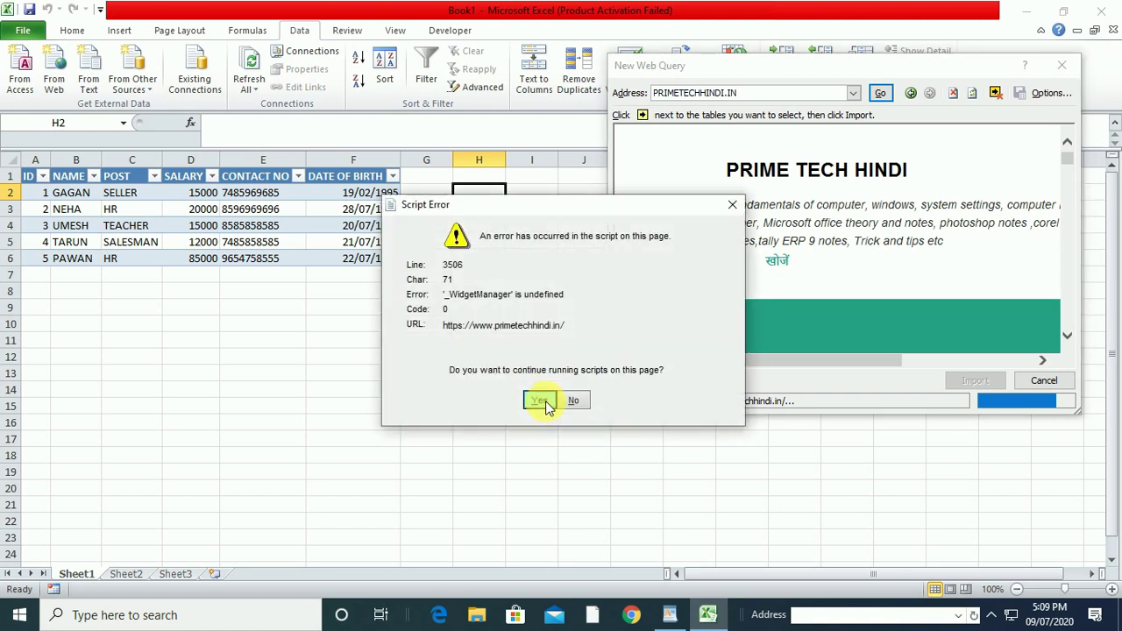
pyautogui.click(540, 401)
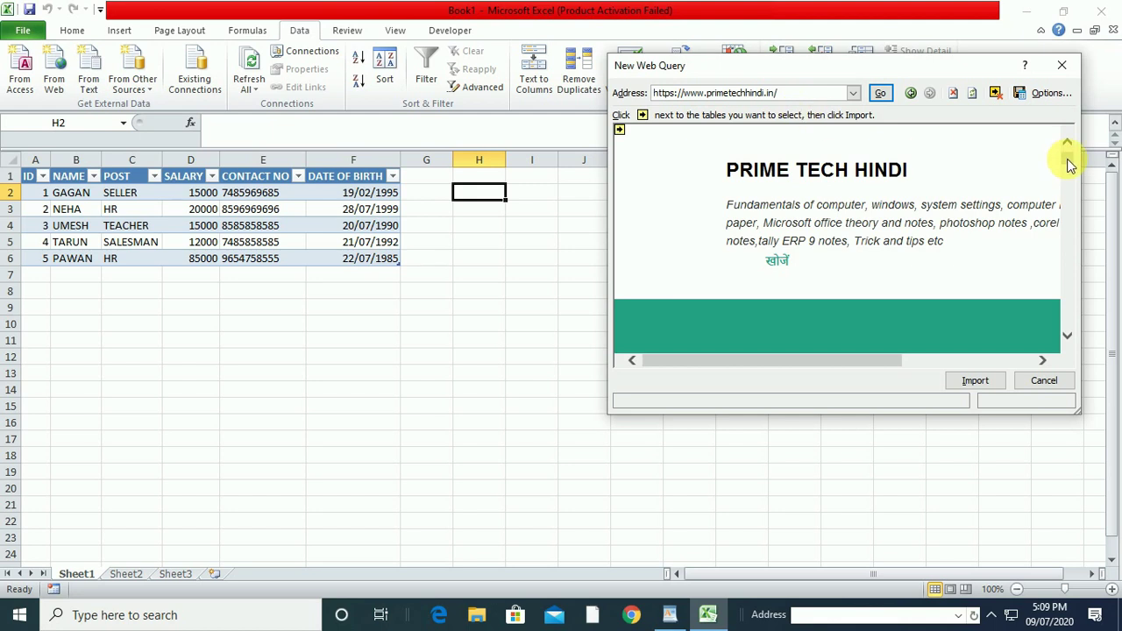
pyautogui.moveTo(1070, 165); pyautogui.dragTo(1069, 156)
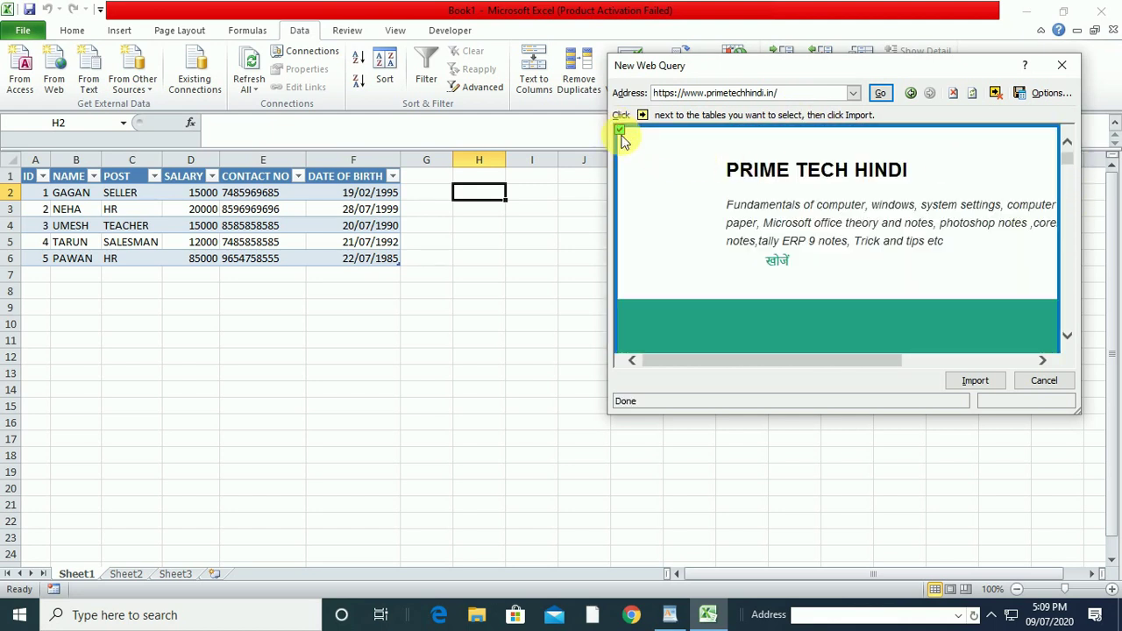
pyautogui.click(620, 131)
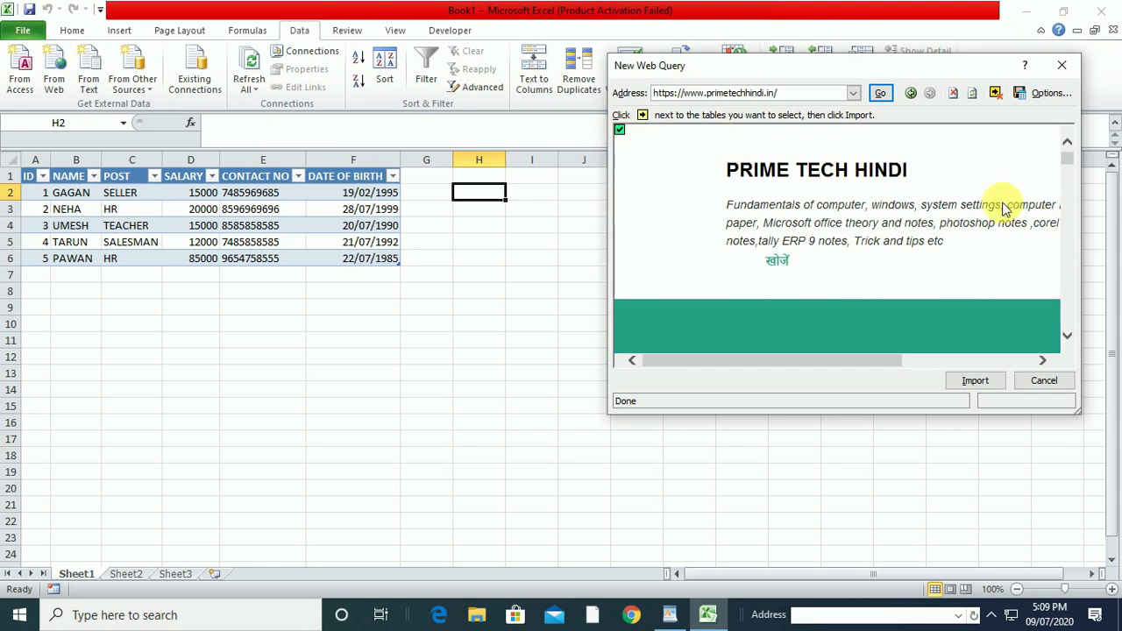
# Import the marked page into the existing worksheet at $H$2 and review the text in column H
pyautogui.click(975, 380)
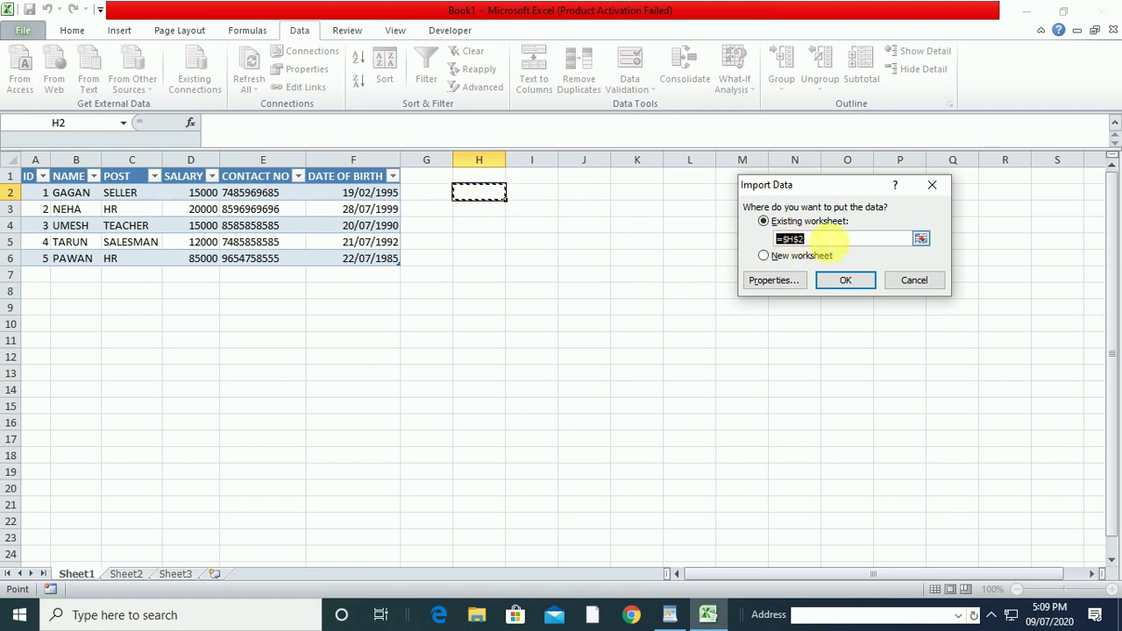
pyautogui.click(846, 280)
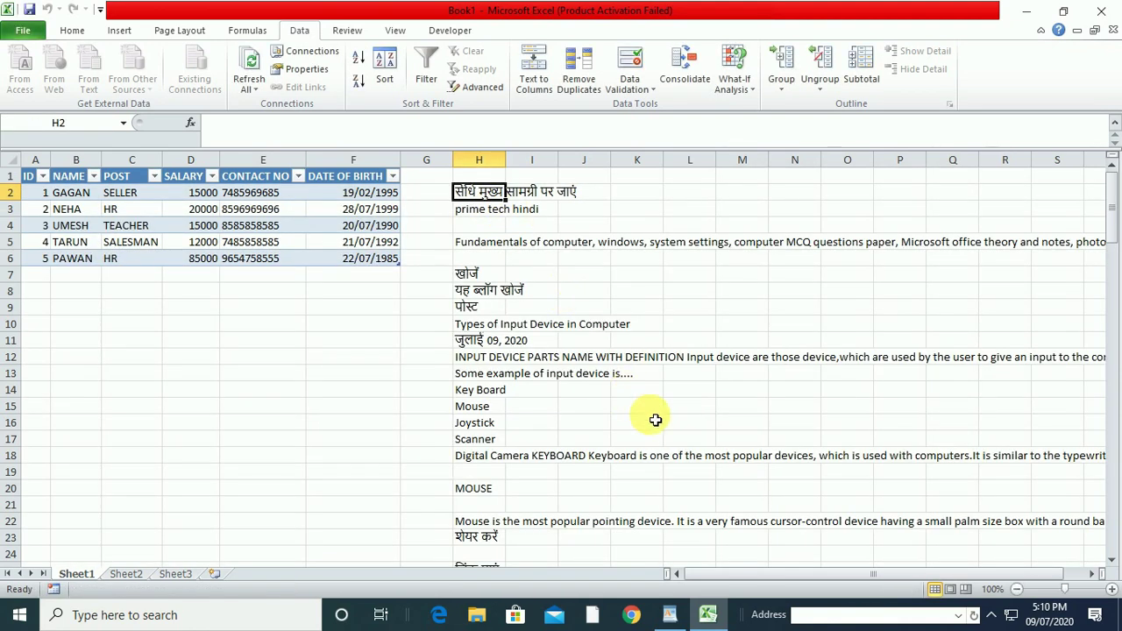
pyautogui.scroll(-3, 657, 420)
pyautogui.scroll(-4, 657, 420)
pyautogui.scroll(-3, 657, 420)
pyautogui.scroll(-5, 658, 420)
pyautogui.scroll(-4, 658, 420)
pyautogui.scroll(-7, 658, 420)
pyautogui.scroll(-4, 658, 420)
pyautogui.scroll(9, 658, 420)
pyautogui.scroll(4, 657, 420)
pyautogui.scroll(5, 657, 420)
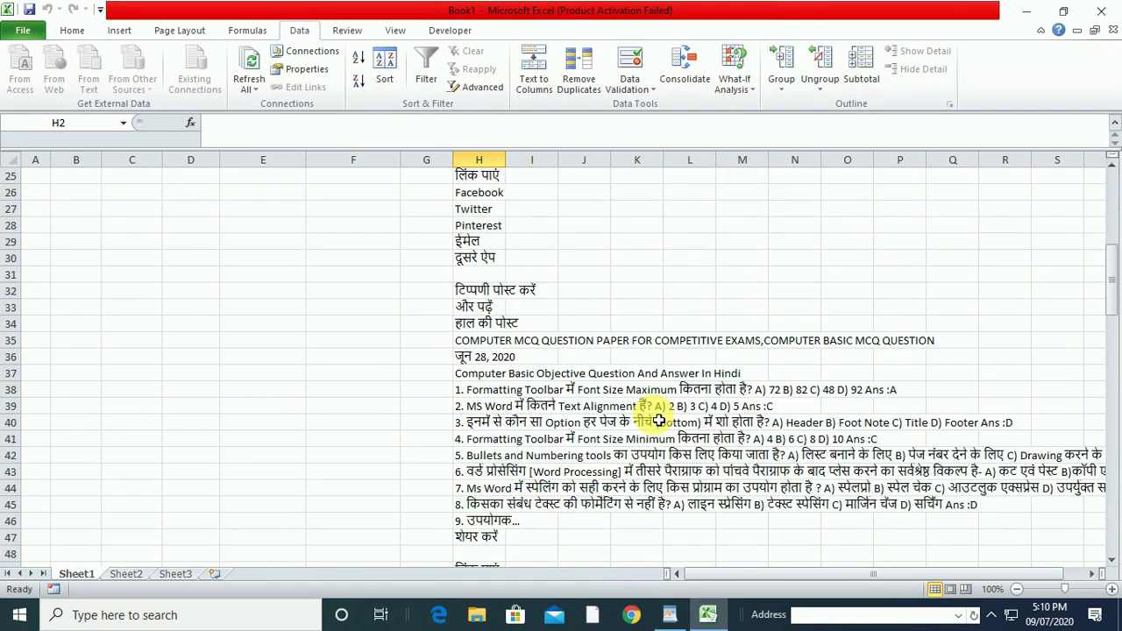
pyautogui.scroll(11, 622, 421)
pyautogui.click(190, 341)
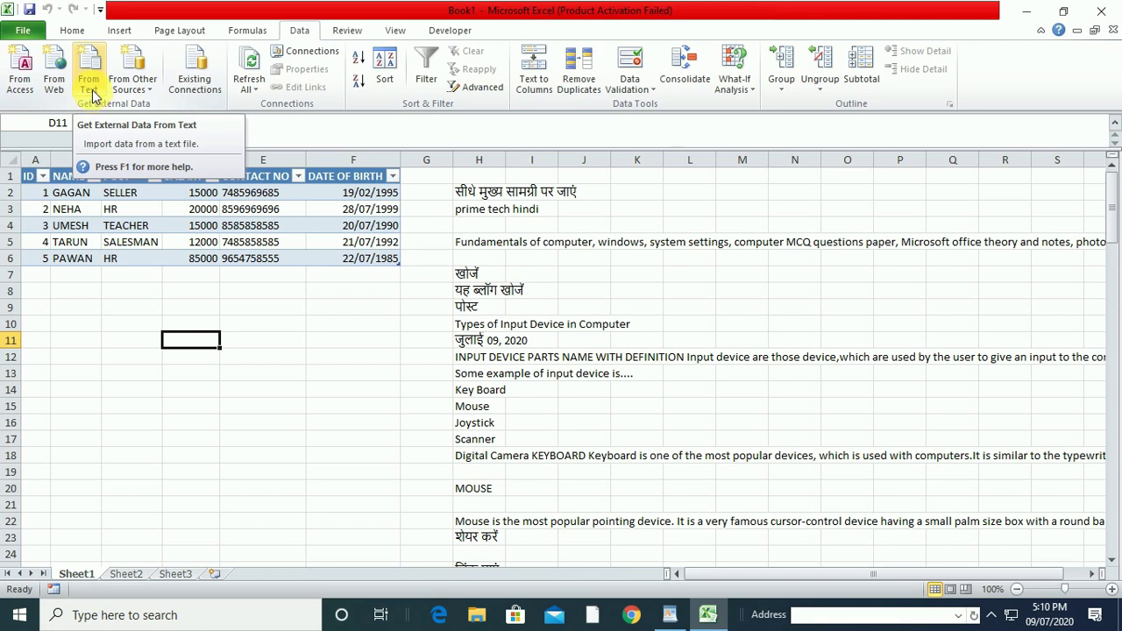
pyautogui.click(99, 307)
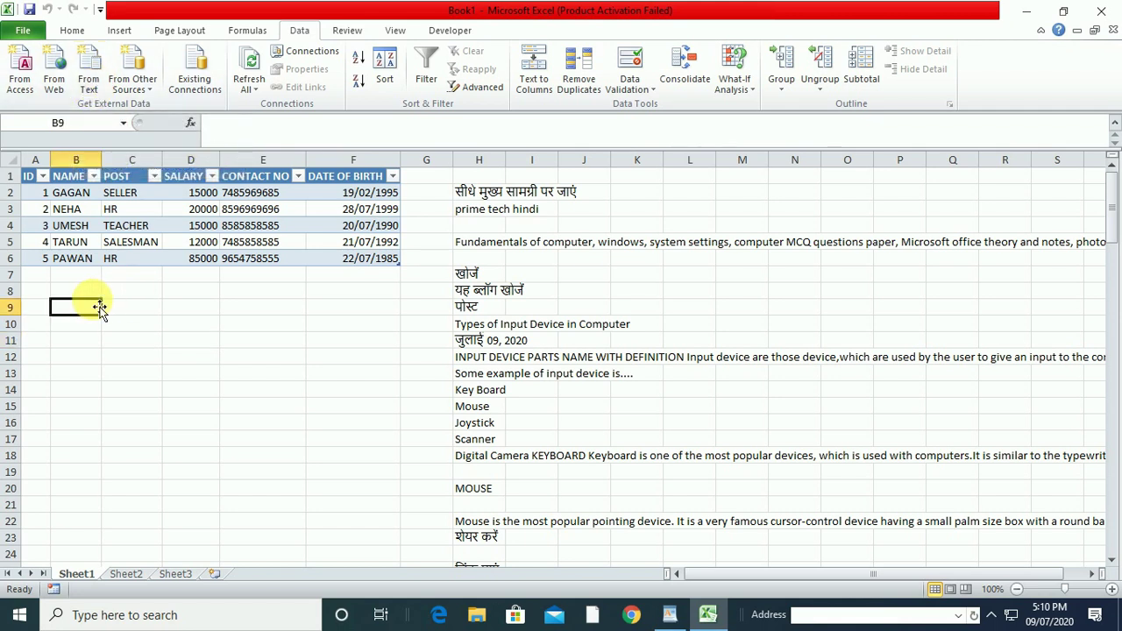
# Launch Notepad via Win+R and type the tab-separated NAME and POST headings
pyautogui.press('super+r')
pyautogui.write('notepad')
pyautogui.press('Return')
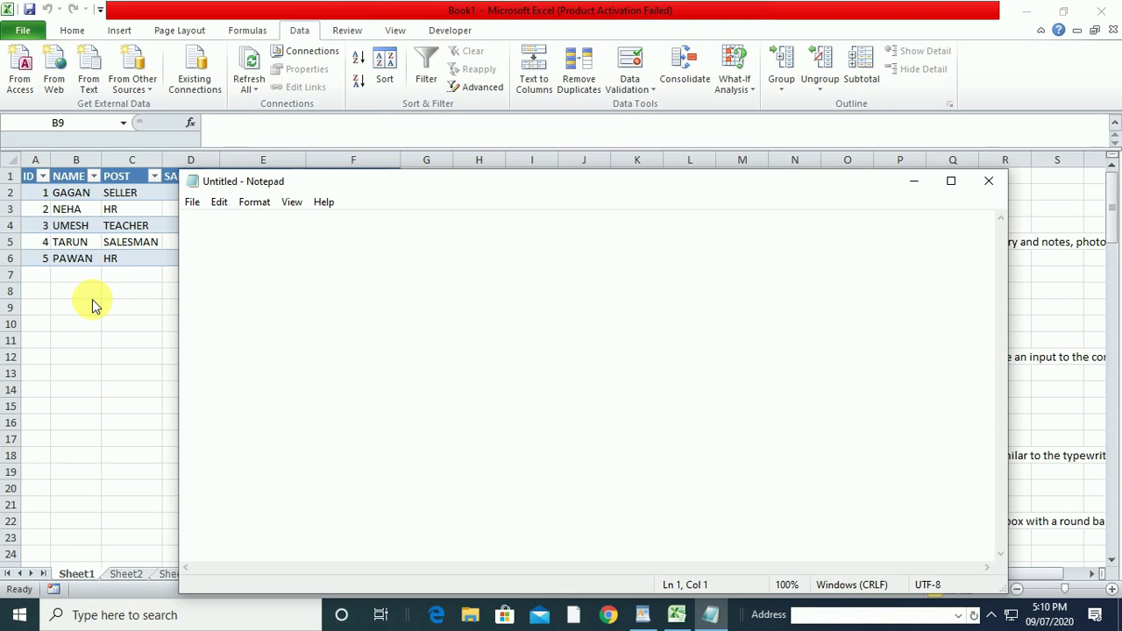
pyautogui.write('NAME')
pyautogui.press('Tab')
pyautogui.write('POST')
pyautogui.press('Tab')
# Add the SALARY heading plus two employee rows: a MANAGER earning 25000 and a TEACHER
pyautogui.write('SALARY ')
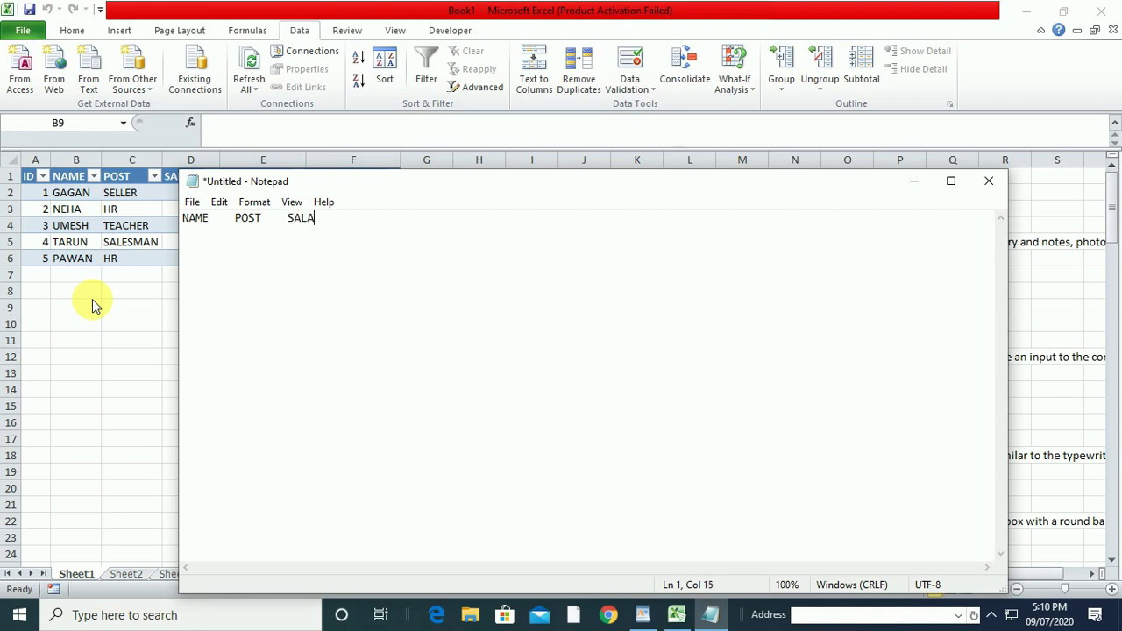
pyautogui.write('FAIZAN\tMANAGER\t25000 ')
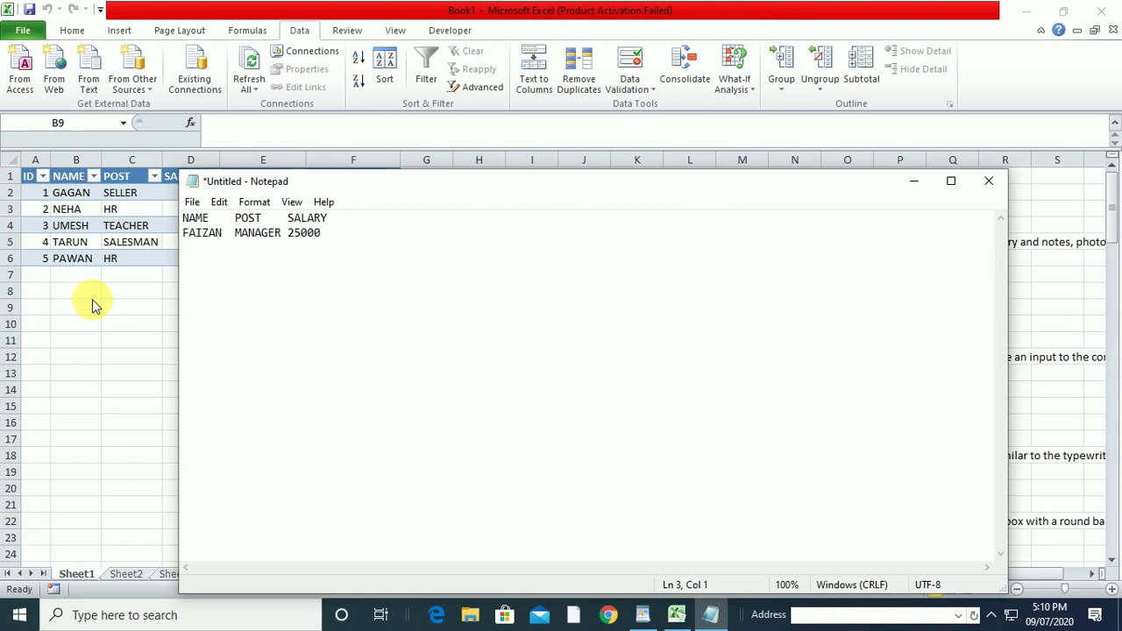
pyautogui.write('RAMESH')
pyautogui.press('Tab')
pyautogui.write('TEACHER')
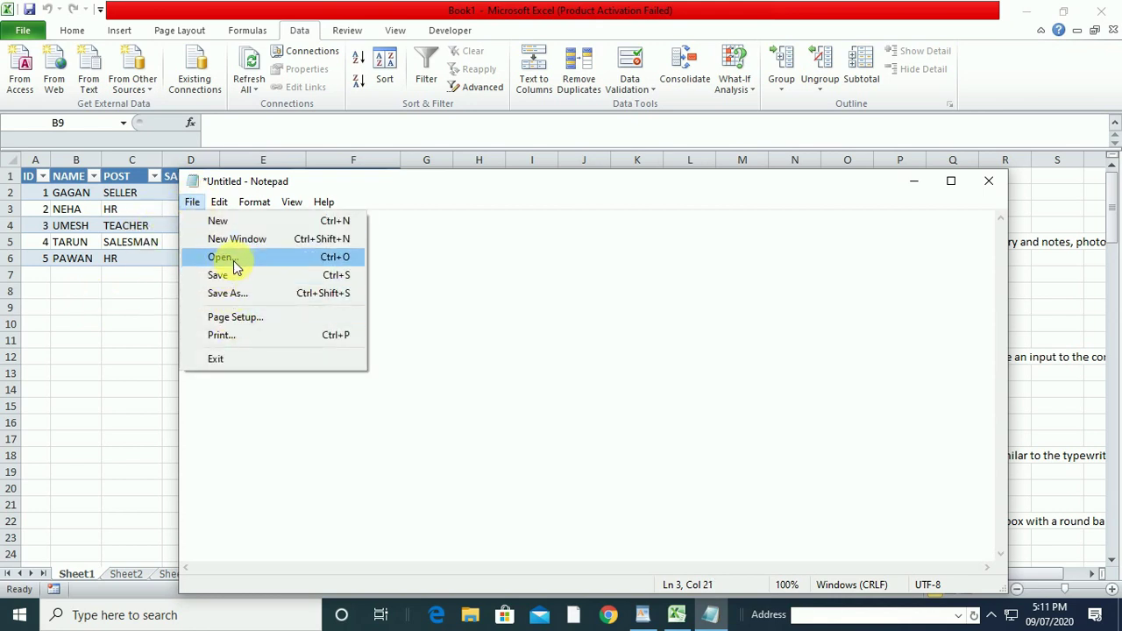
pyautogui.click(229, 275)
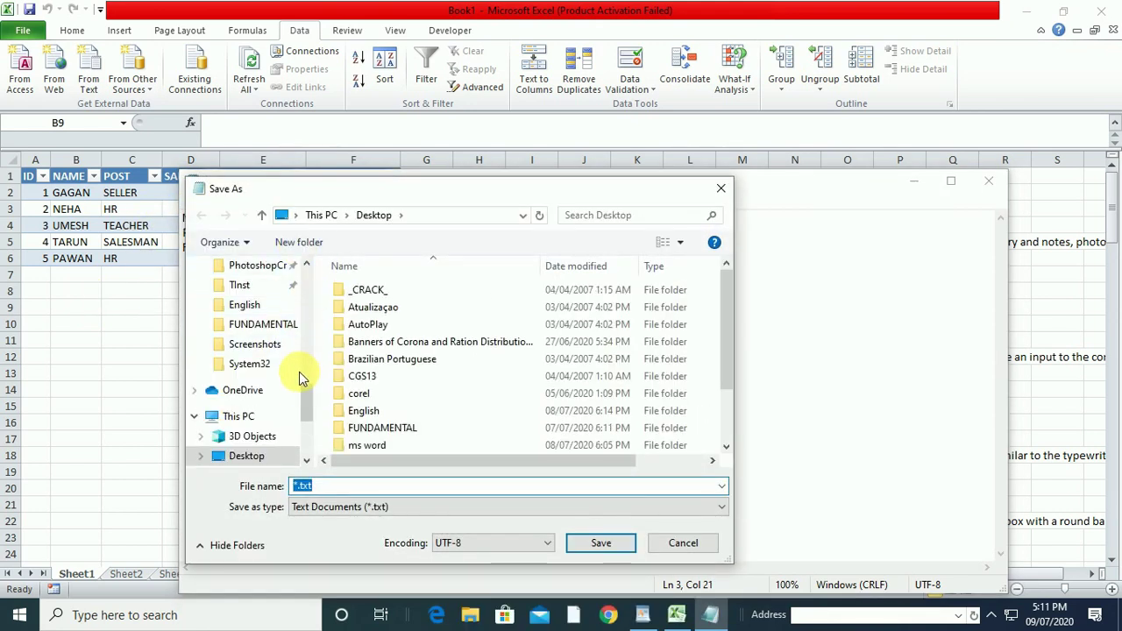
# Save the list on the Desktop as DEEPAK FILE and close Notepad
pyautogui.scroll(5, 298, 285)
pyautogui.click(324, 485)
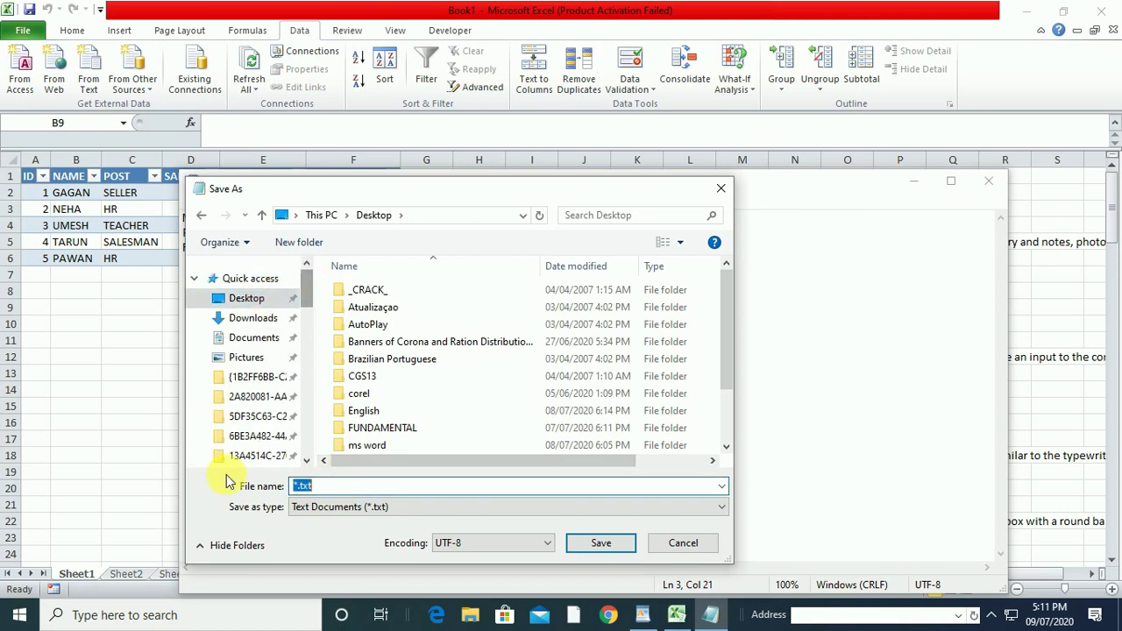
pyautogui.write('DEPE')
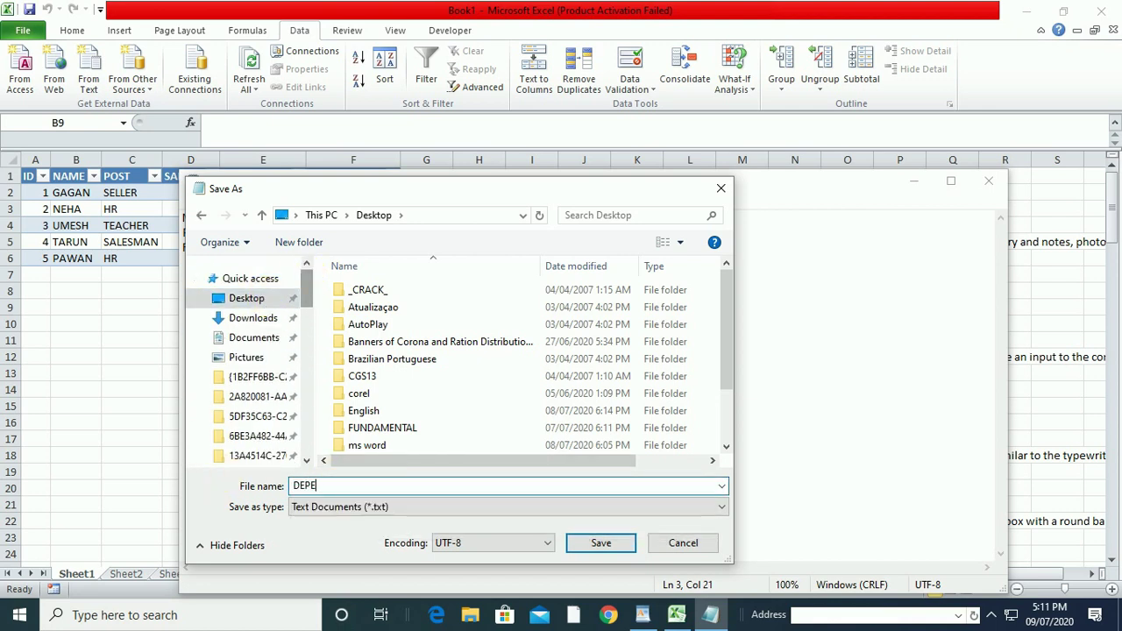
pyautogui.press('BackSpace')
pyautogui.write('EPA')
pyautogui.write('E')
pyautogui.click(629, 542)
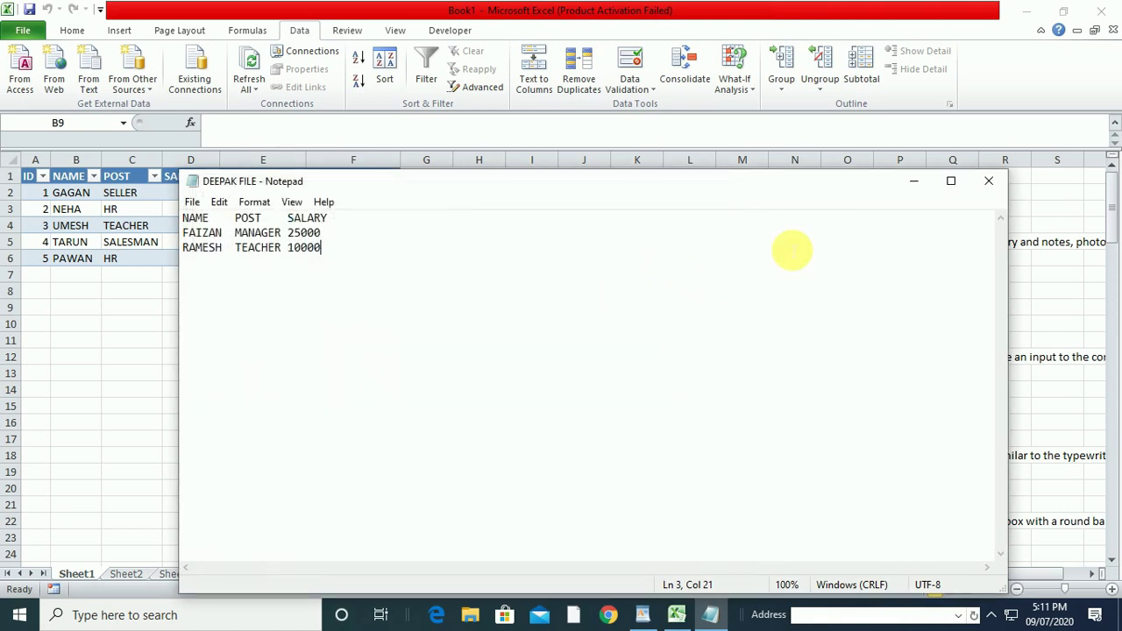
pyautogui.click(989, 181)
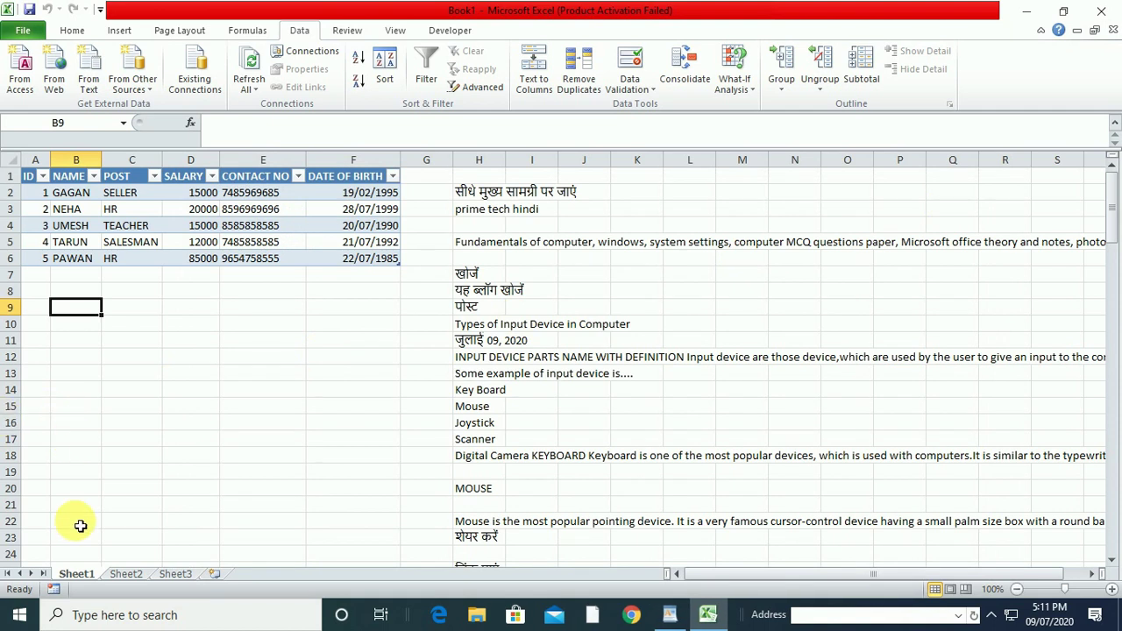
# Pick DEEPAK FILE on the Desktop as the From Text source, opening the Text Import Wizard
pyautogui.click(98, 85)
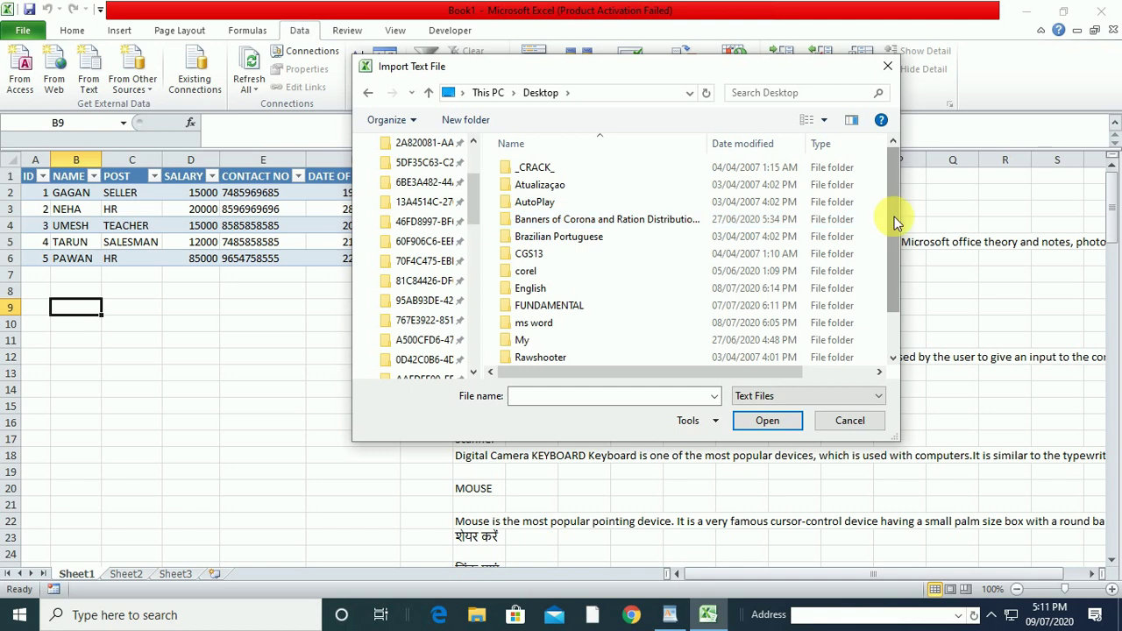
pyautogui.moveTo(894, 220); pyautogui.dragTo(793, 329)
pyautogui.click(537, 321)
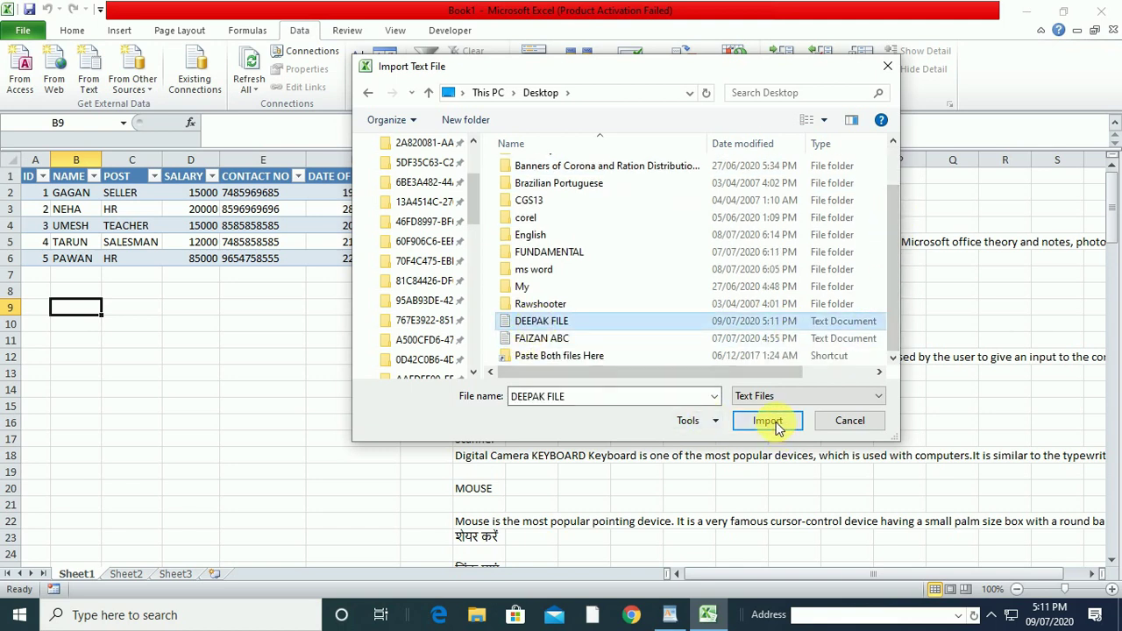
pyautogui.click(766, 421)
pyautogui.moveTo(671, 69); pyautogui.dragTo(418, 75)
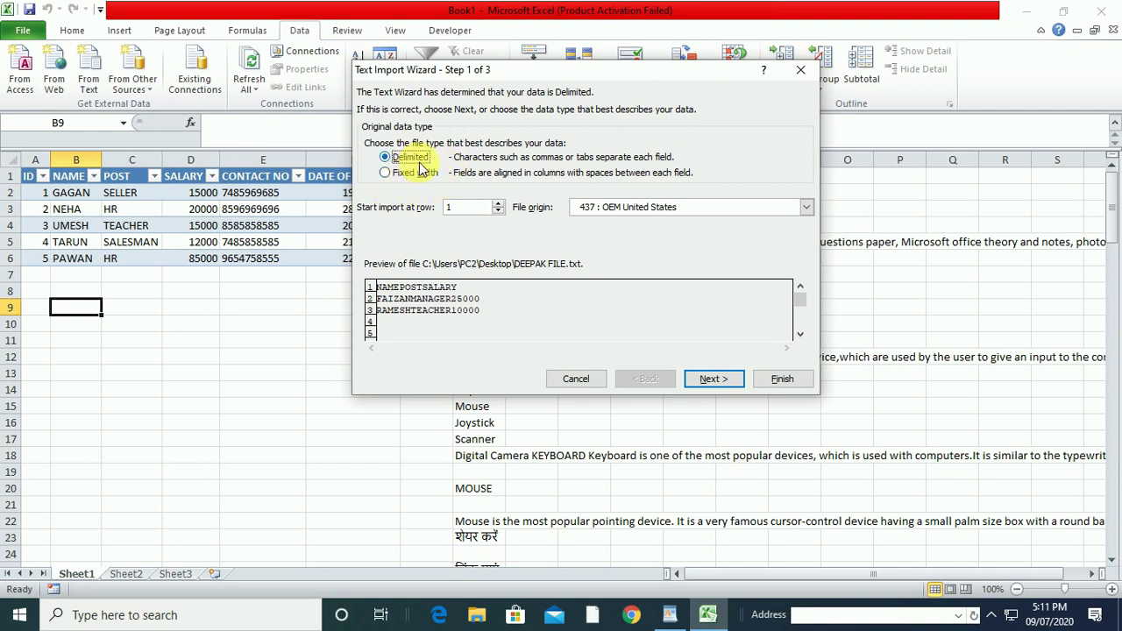
# Import DEEPAK FILE as fixed-width text at cell B9
pyautogui.click(396, 175)
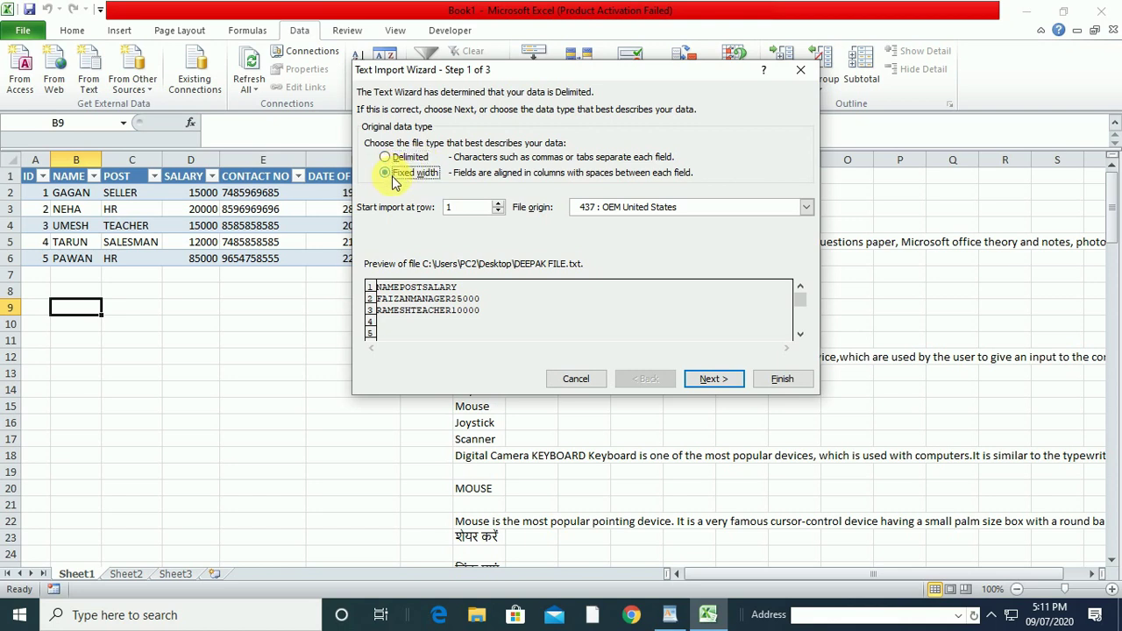
pyautogui.click(717, 380)
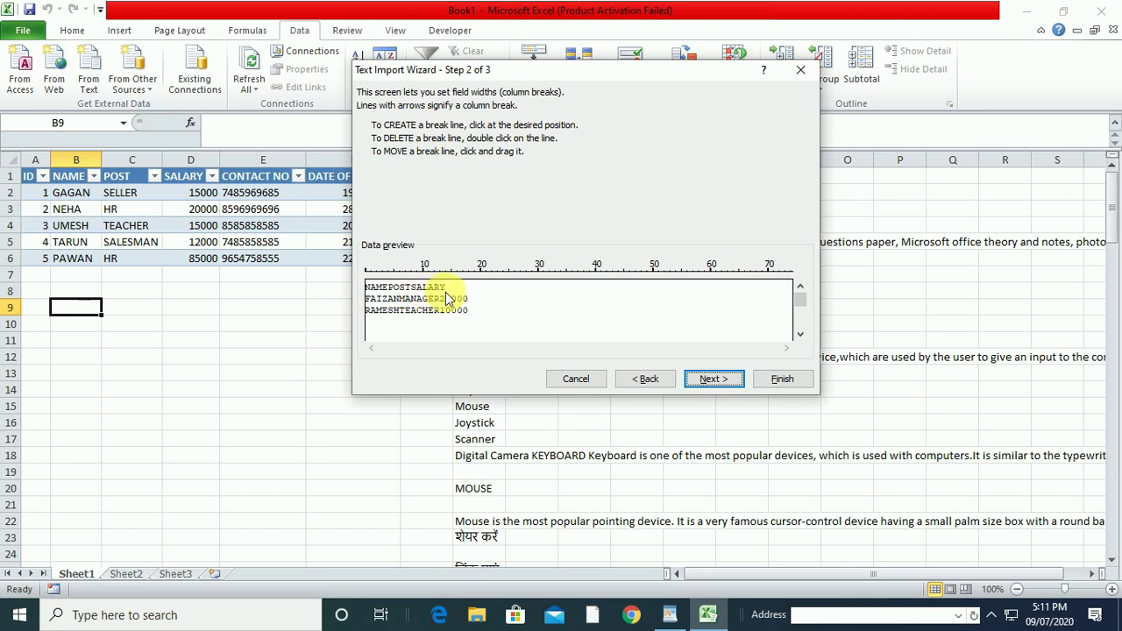
pyautogui.click(717, 380)
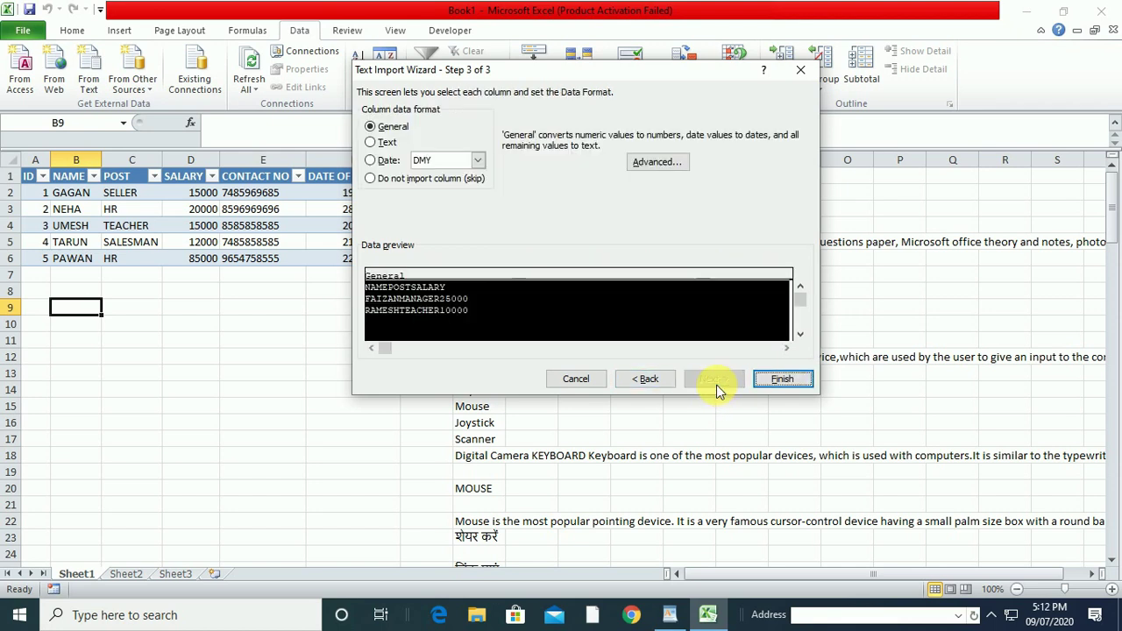
pyautogui.click(781, 379)
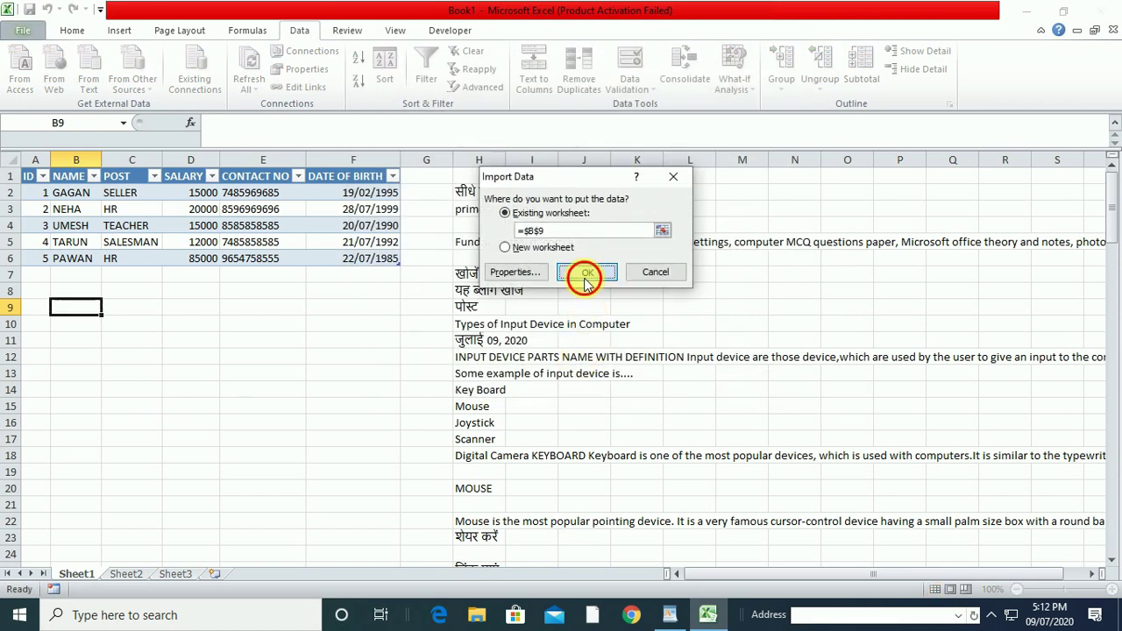
pyautogui.click(582, 271)
pyautogui.click(158, 391)
# Delete the unsplit rows in B9:B11 along with their query, and narrow column B
pyautogui.moveTo(122, 314); pyautogui.dragTo(132, 342)
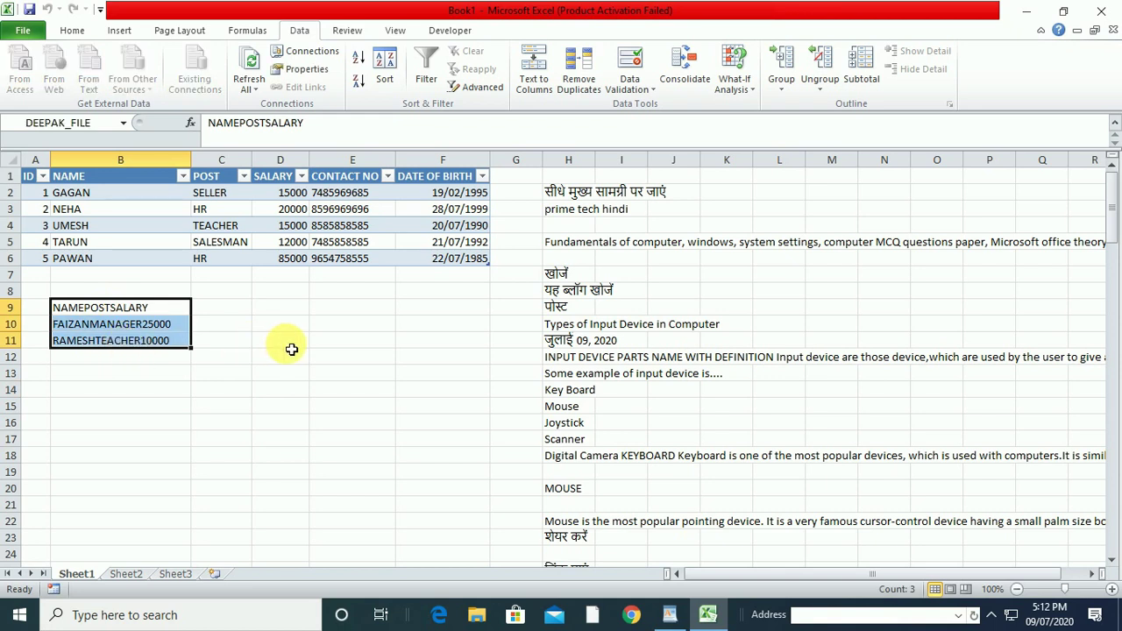
pyautogui.press('Delete')
pyautogui.click(530, 350)
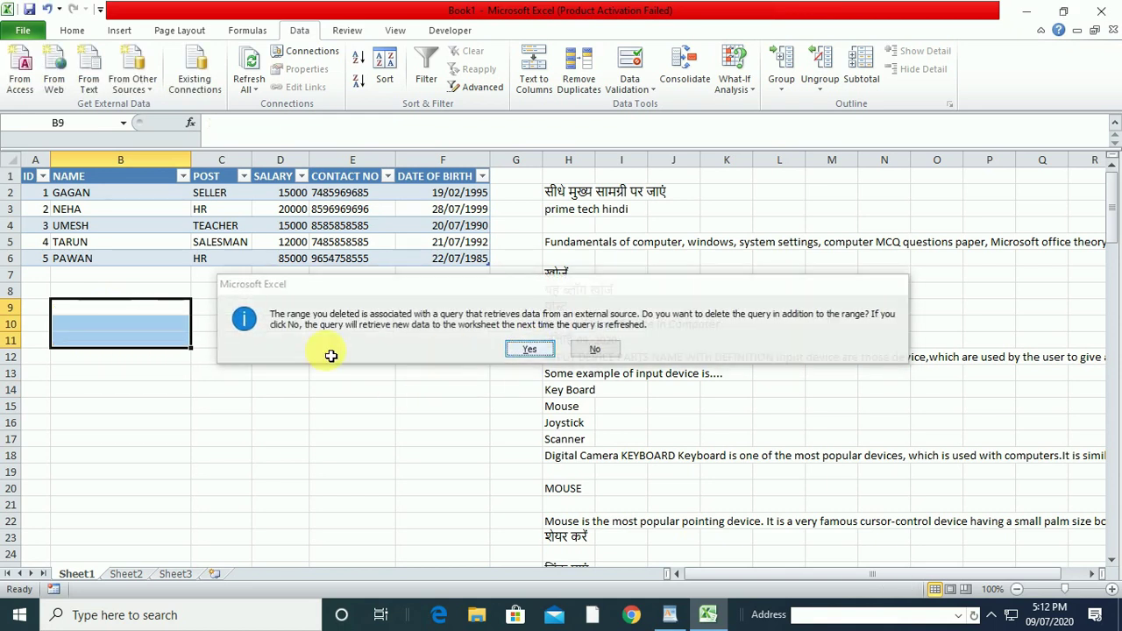
pyautogui.moveTo(191, 160); pyautogui.dragTo(148, 160)
pyautogui.click(114, 325)
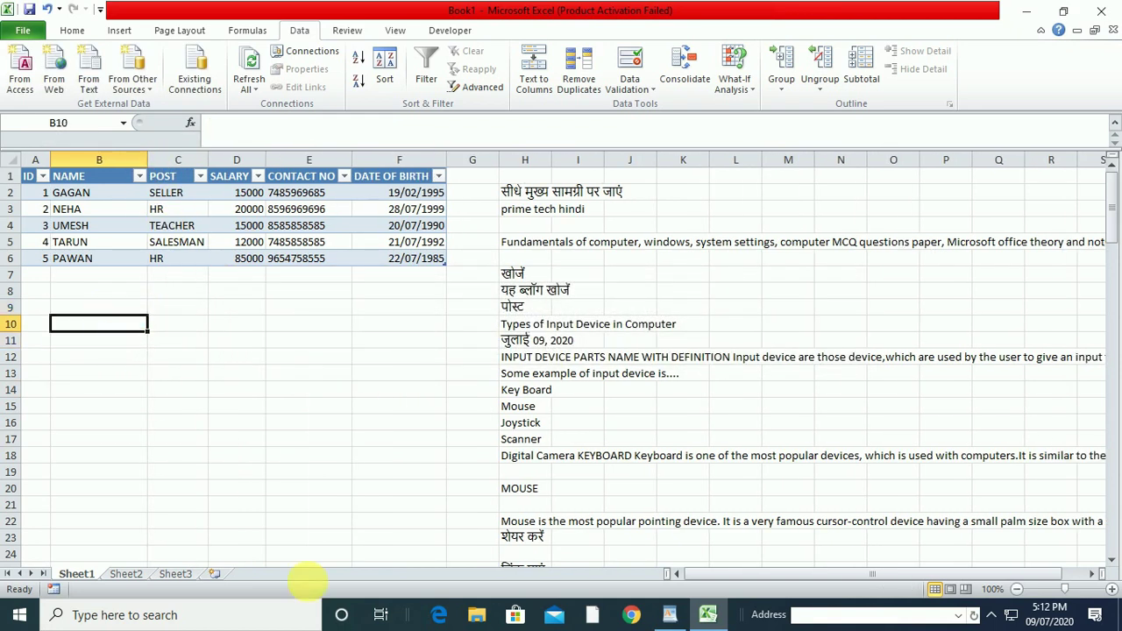
# Import DEEPAK FILE as tab-delimited text at B10, filling NAME, POST, SALARY across B10:D12
pyautogui.click(89, 70)
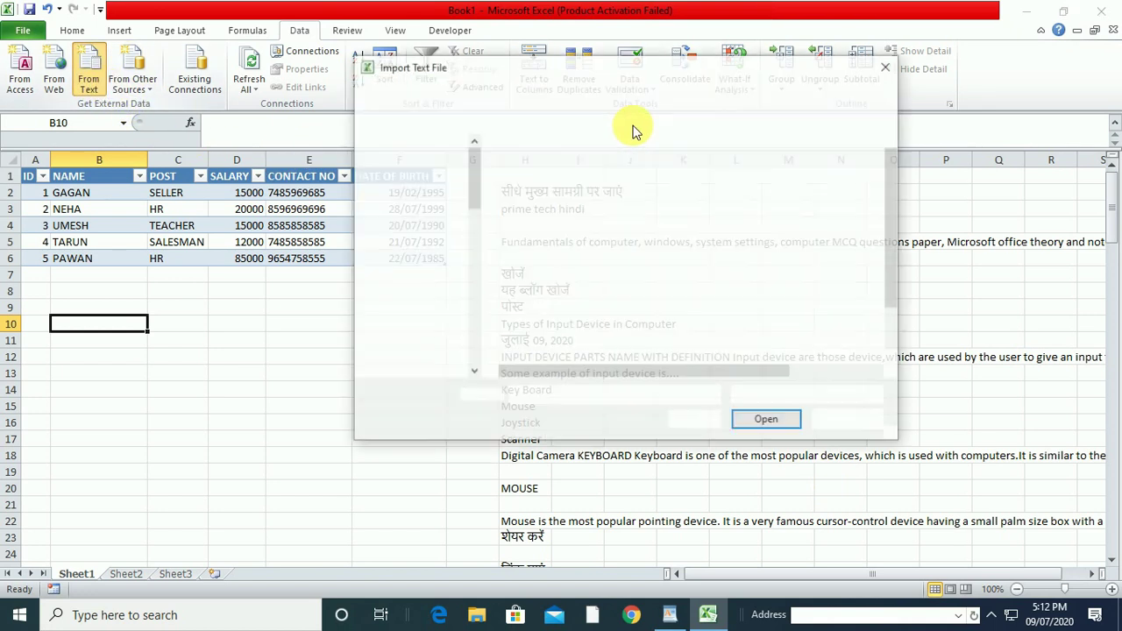
pyautogui.scroll(-1, 534, 294)
pyautogui.click(541, 321)
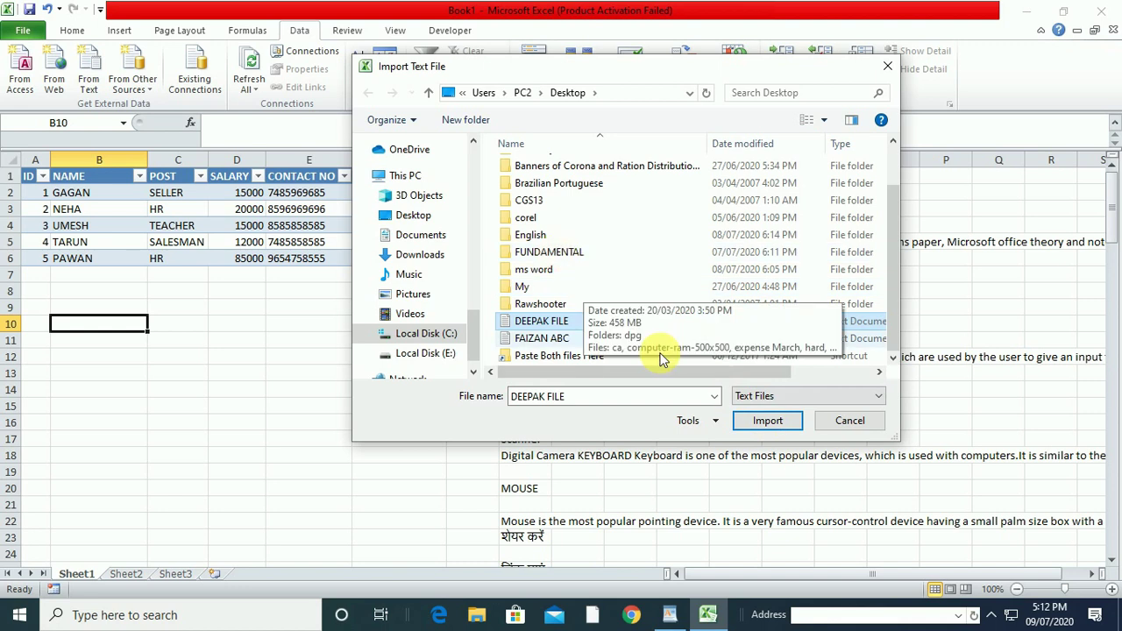
pyautogui.click(768, 423)
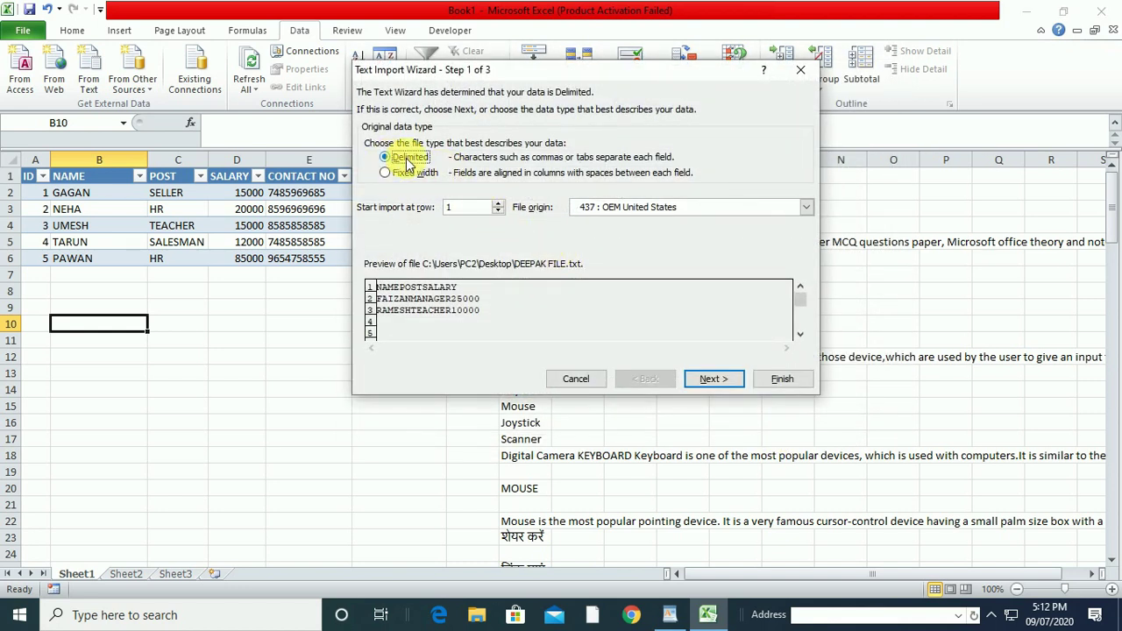
pyautogui.click(708, 378)
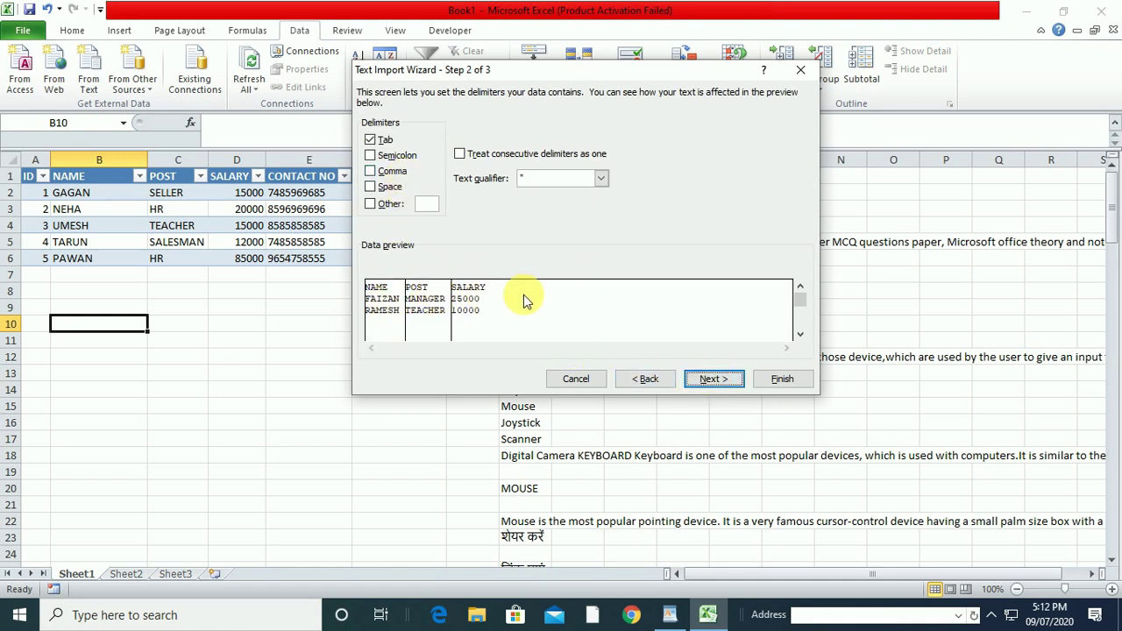
pyautogui.click(782, 379)
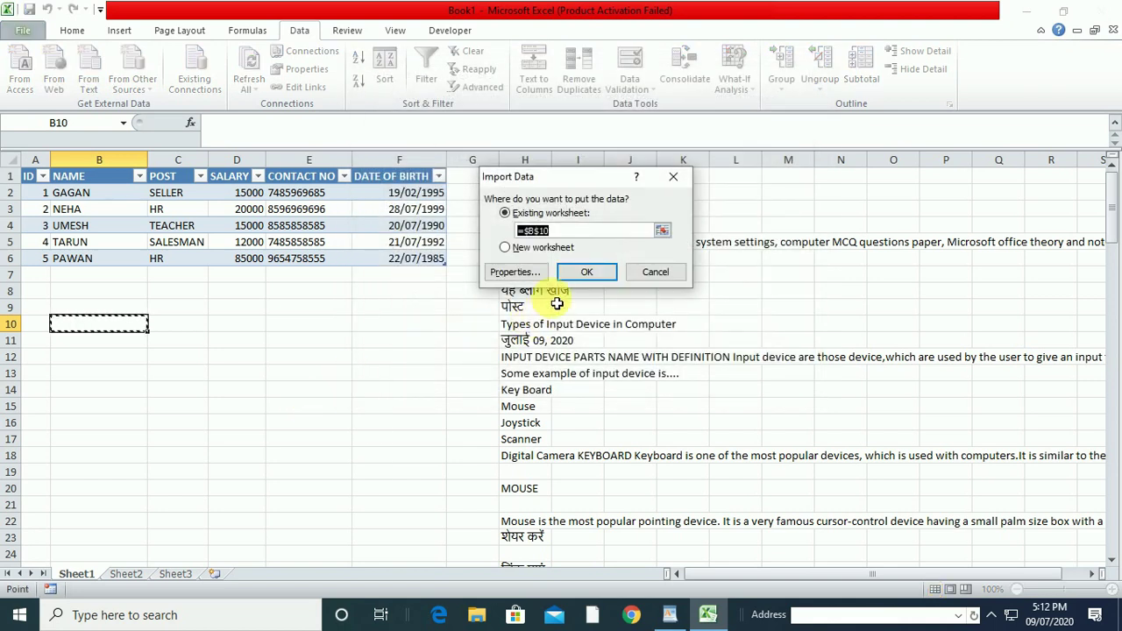
pyautogui.click(578, 274)
pyautogui.click(220, 403)
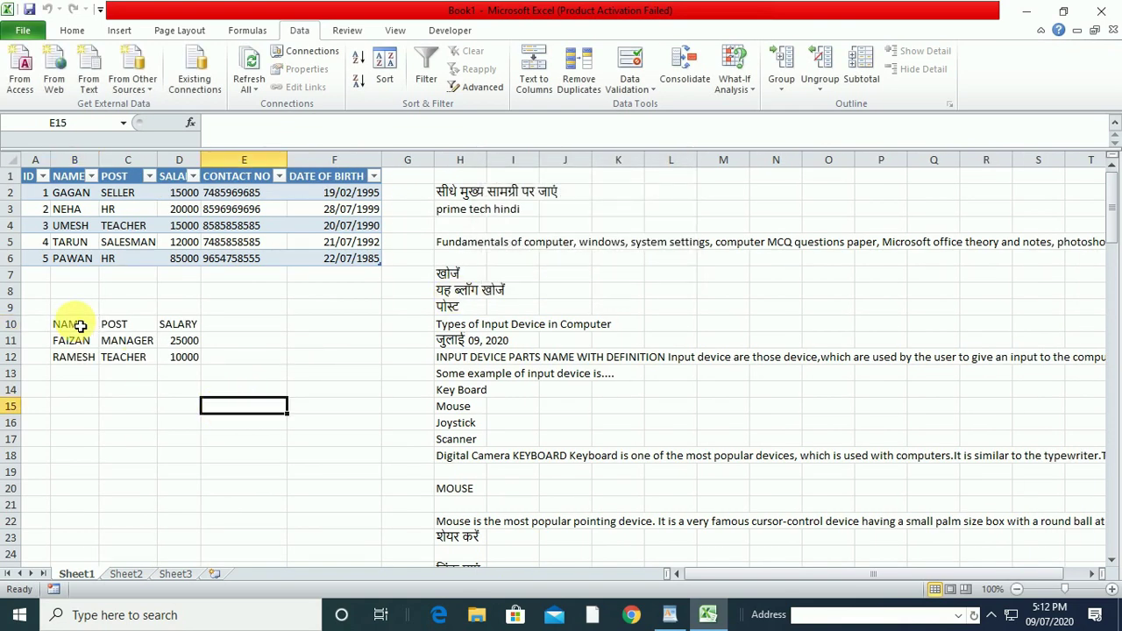
pyautogui.moveTo(78, 325); pyautogui.dragTo(193, 360)
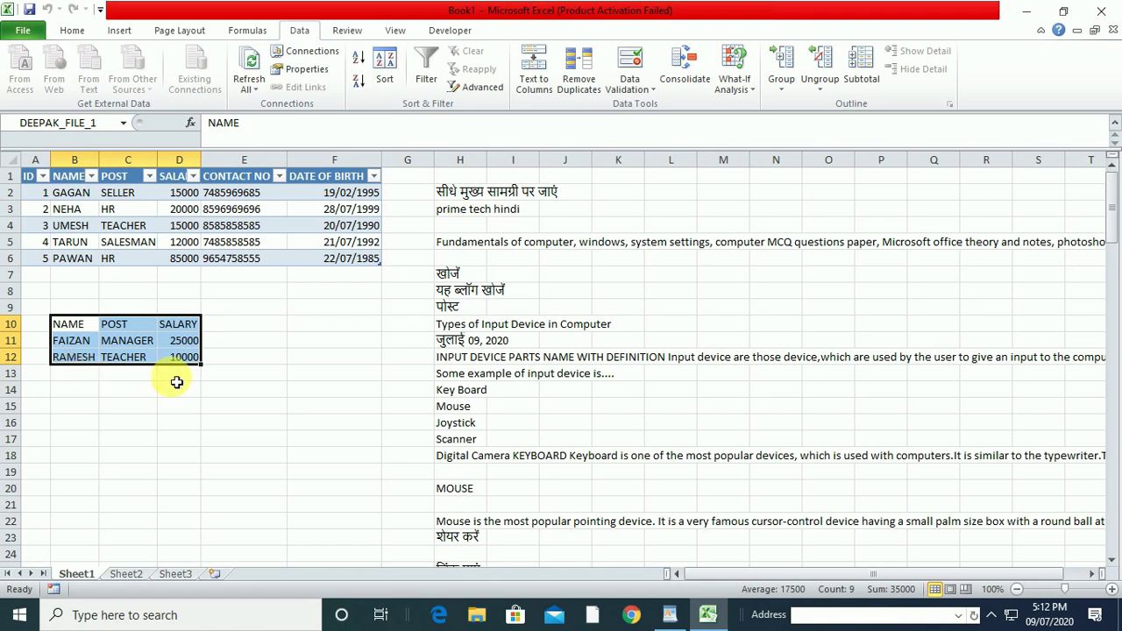
pyautogui.click(333, 406)
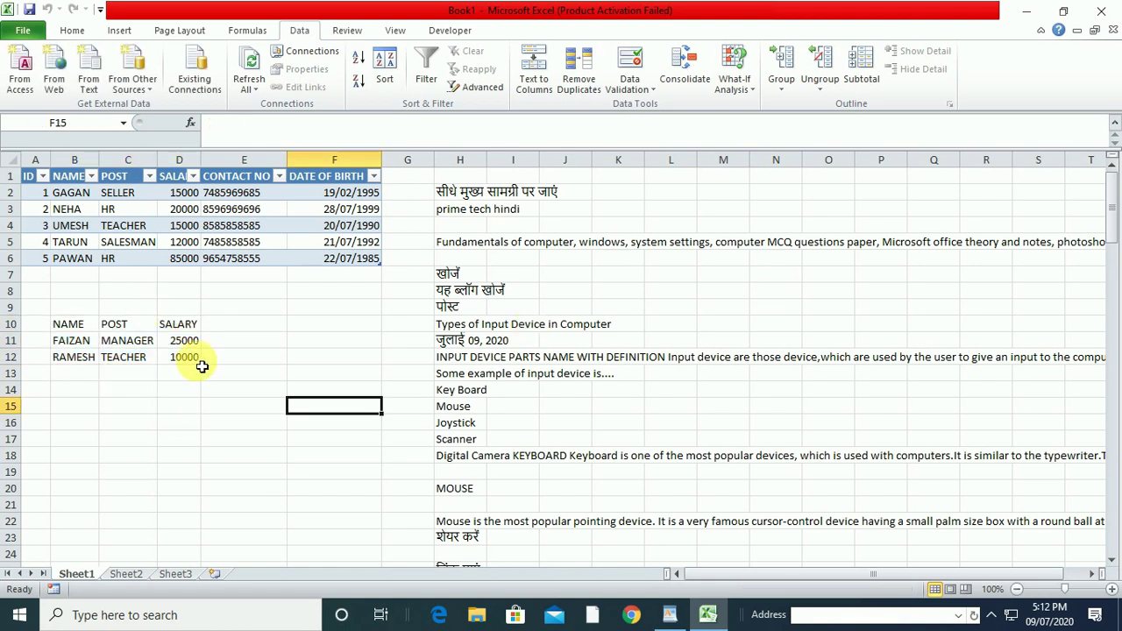
pyautogui.click(128, 88)
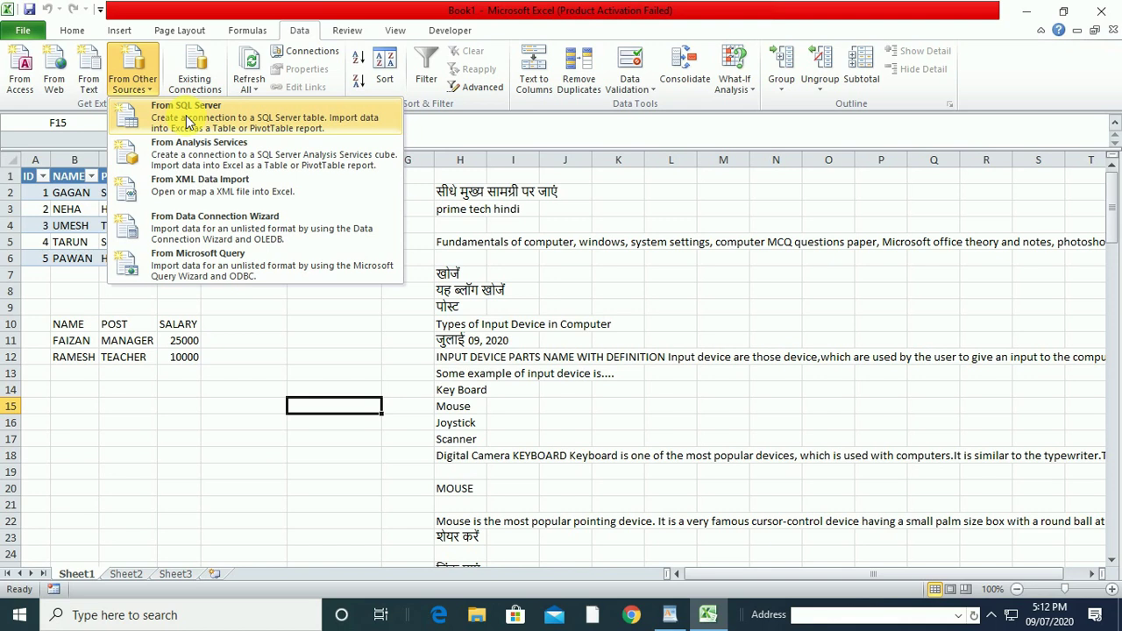
pyautogui.click(233, 322)
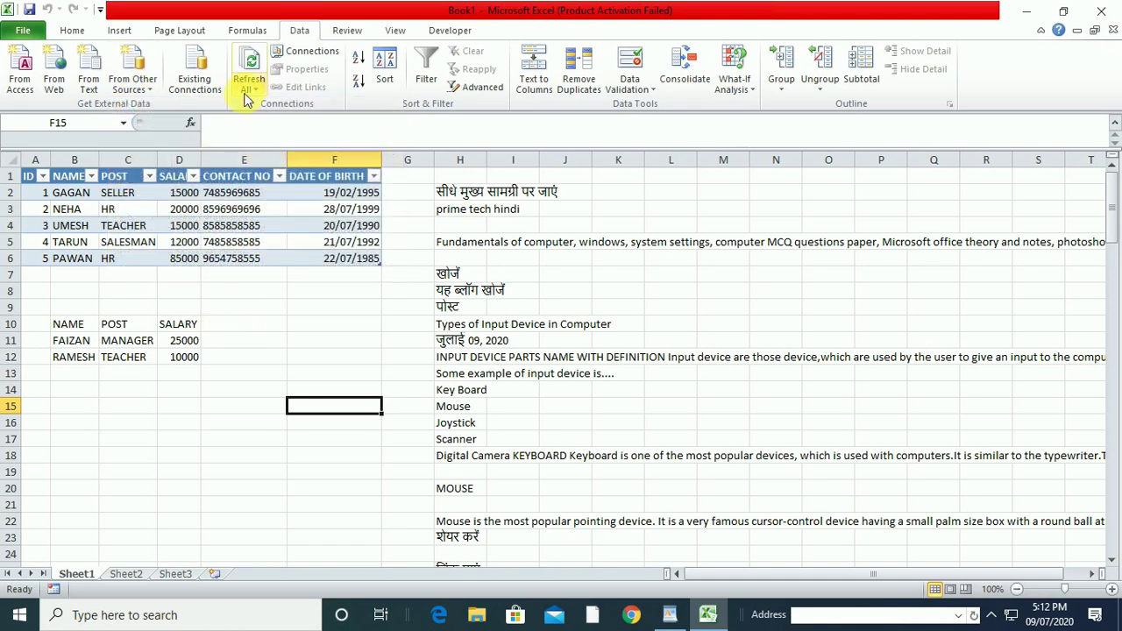
pyautogui.click(250, 91)
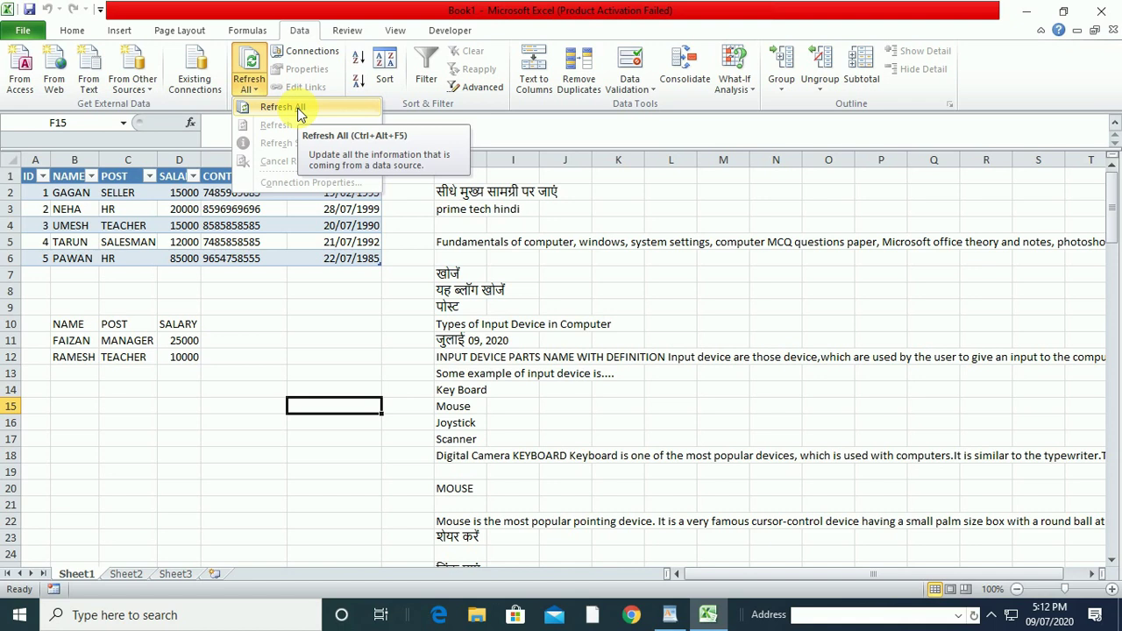
pyautogui.click(65, 328)
pyautogui.moveTo(71, 340); pyautogui.dragTo(184, 357)
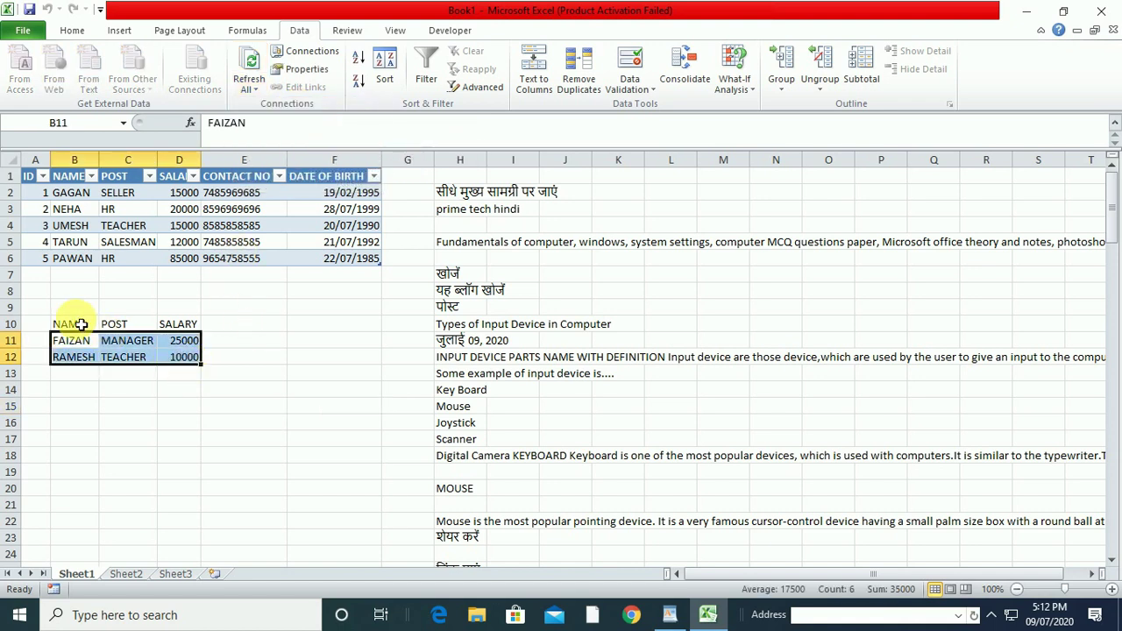
pyautogui.moveTo(81, 325); pyautogui.dragTo(186, 357)
pyautogui.click(250, 87)
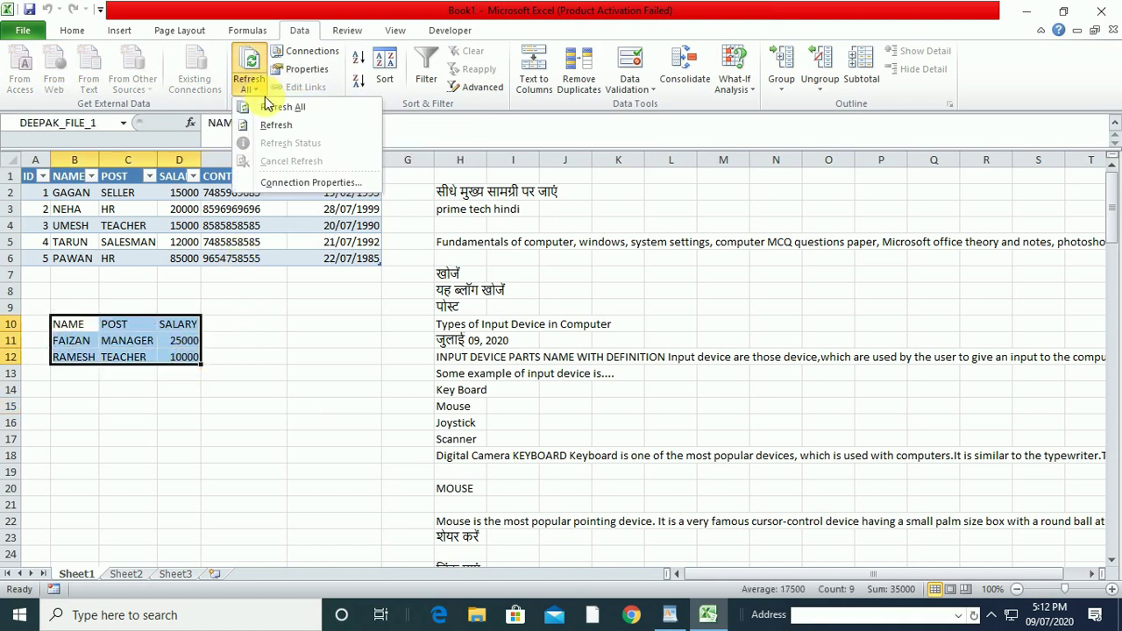
pyautogui.click(270, 106)
pyautogui.moveTo(474, 58); pyautogui.dragTo(406, 57)
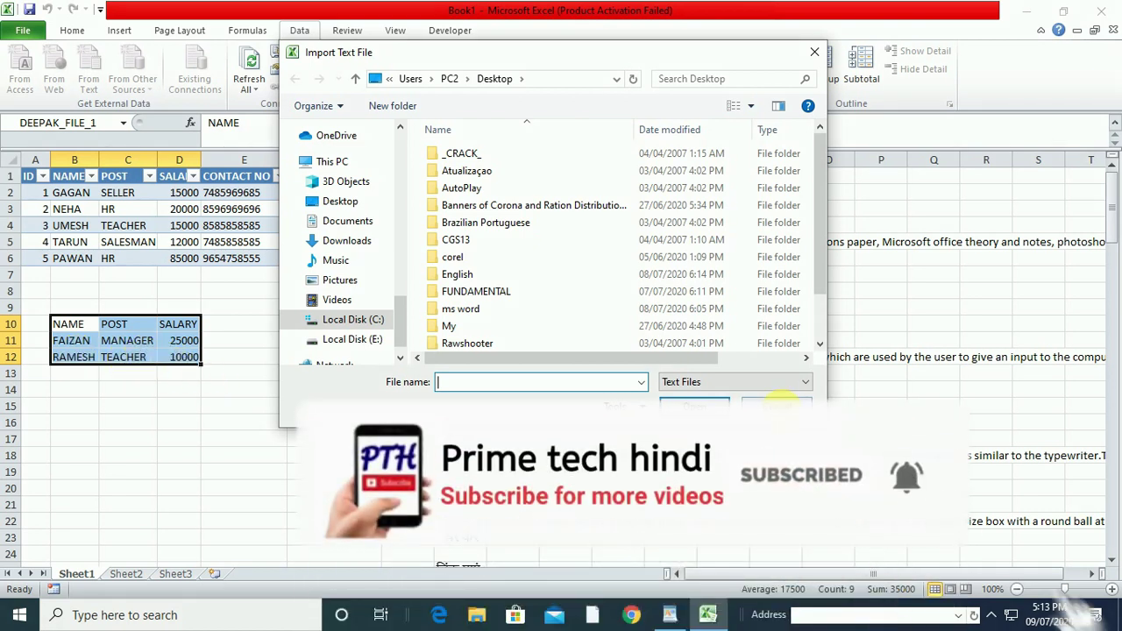
pyautogui.click(777, 409)
pyautogui.click(665, 281)
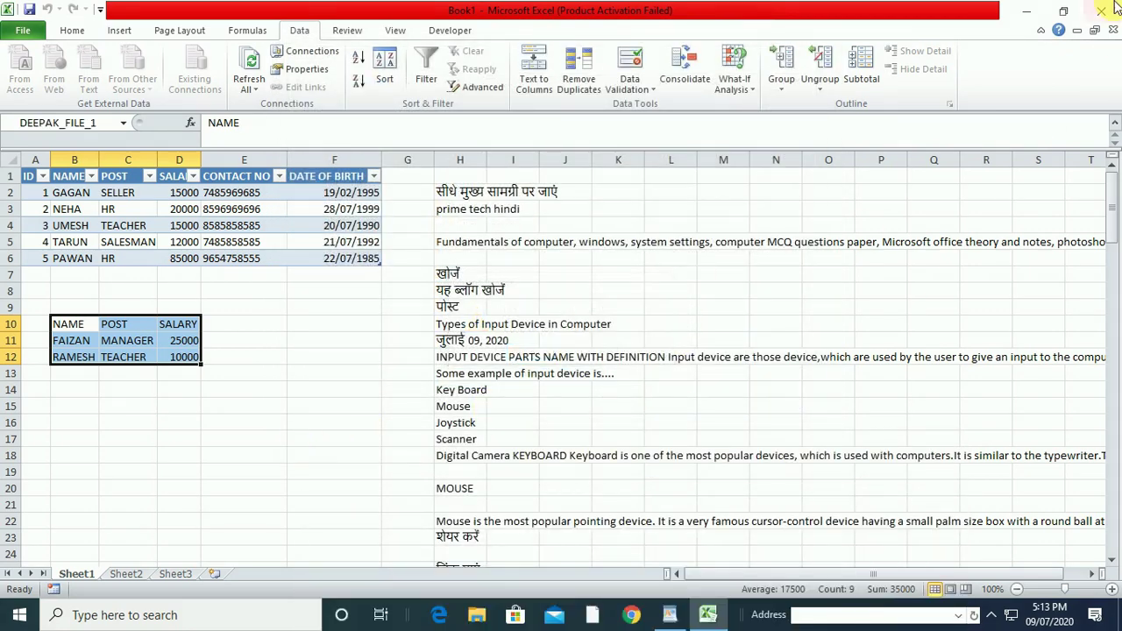
pyautogui.click(1026, 11)
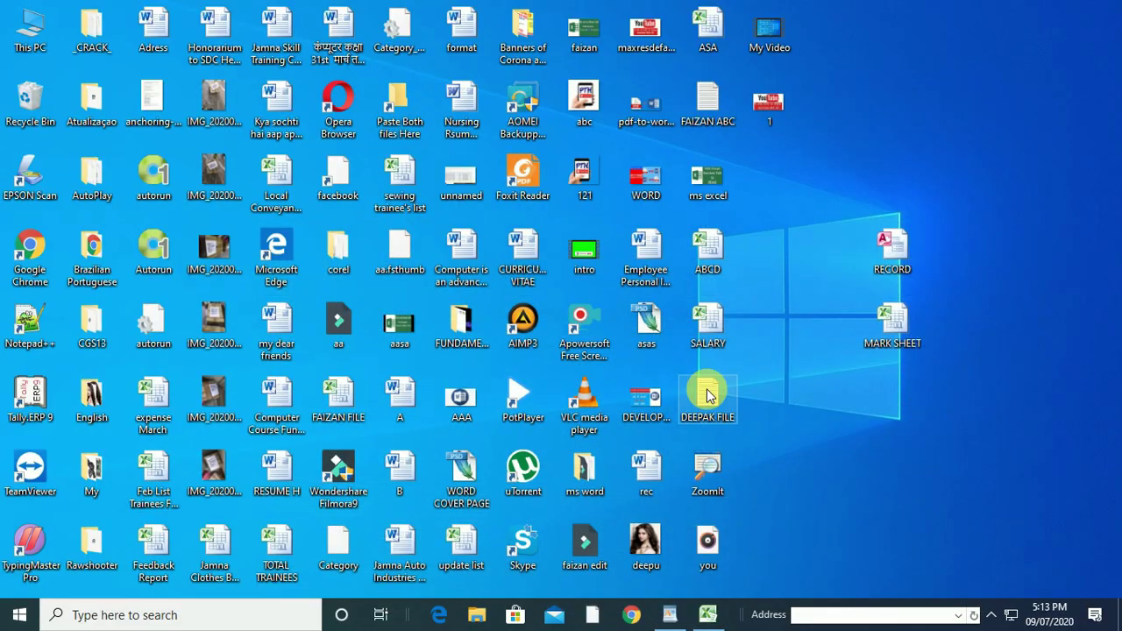
# Open DEEPAK FILE from the desktop in Notepad
pyautogui.rightClick(708, 393)
pyautogui.moveTo(761, 323)
pyautogui.click(596, 325)
# Append a VIREN, TEACHER, 50000 line, save and close DEEPAK FILE, and return to Excel
pyautogui.click(348, 266)
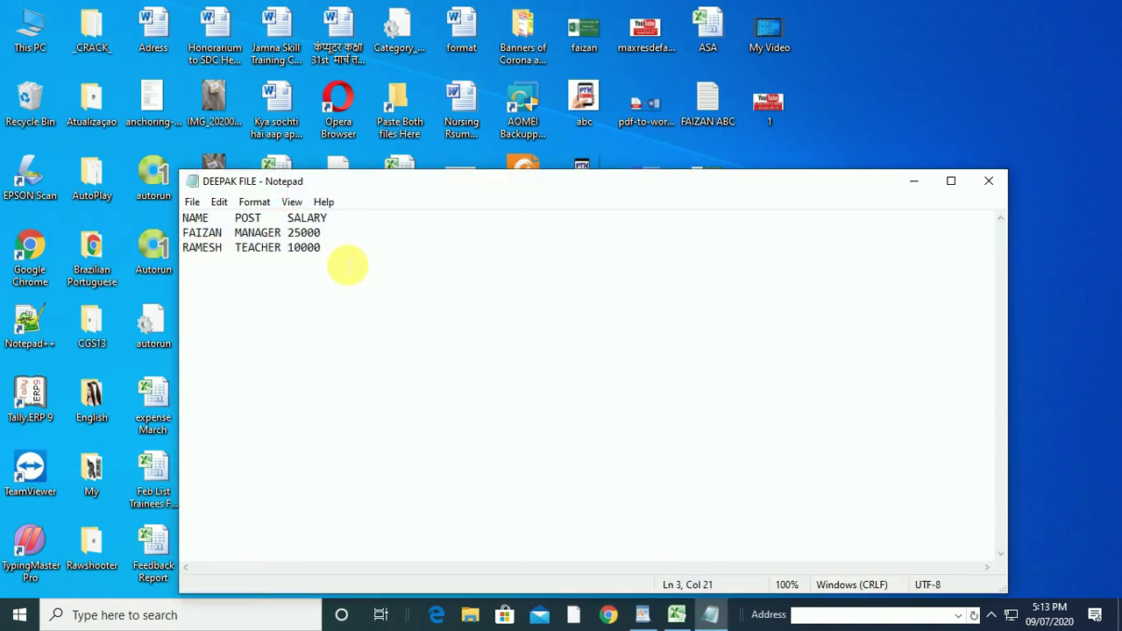
pyautogui.press('Return')
pyautogui.write('VIREN   TEACHER 50000')
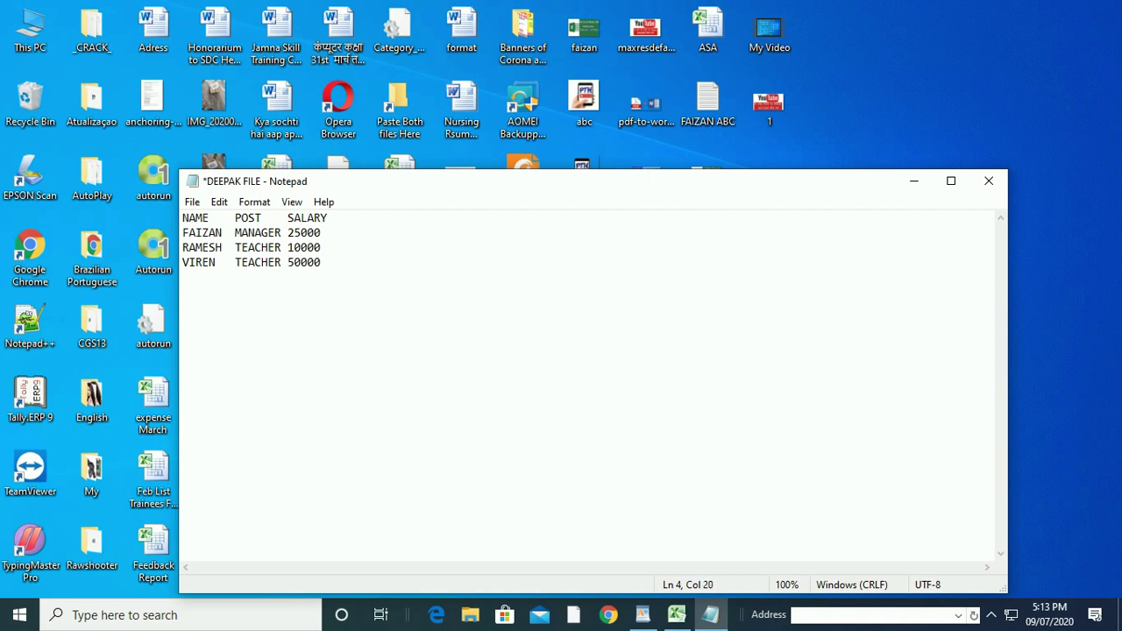
pyautogui.hotkey('ctrl', 's')
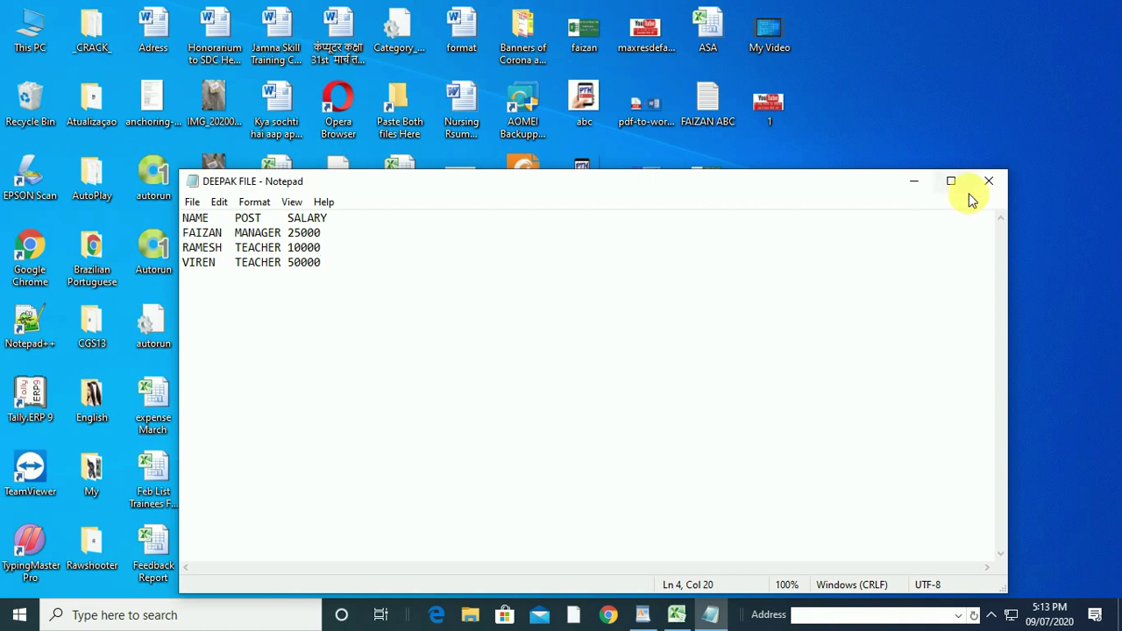
pyautogui.click(988, 181)
pyautogui.click(708, 616)
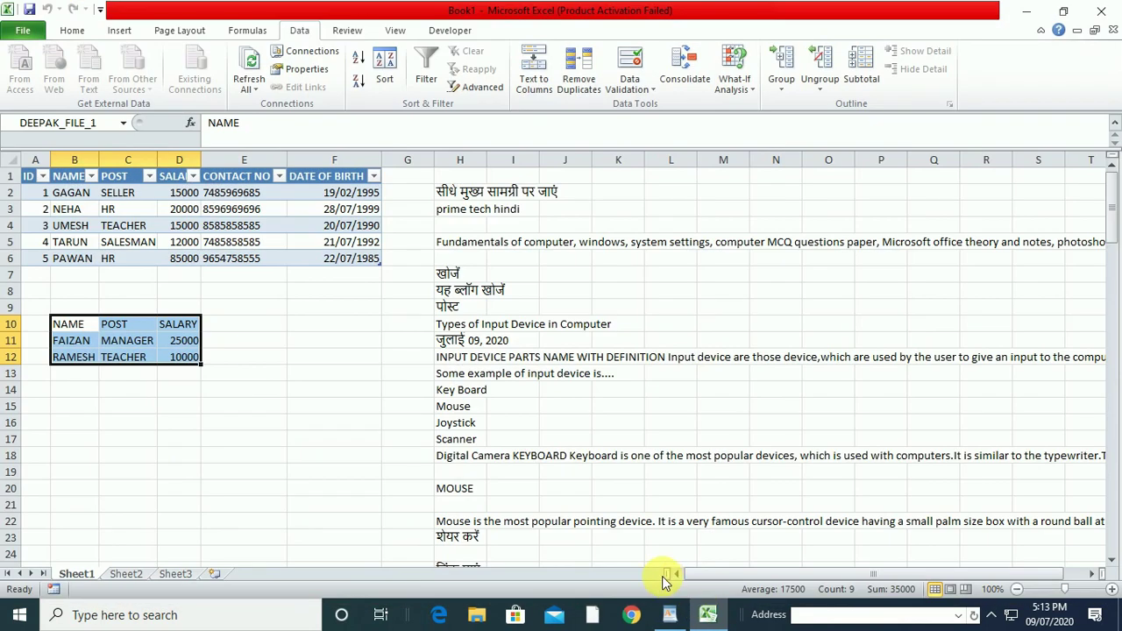
# Review the imported data range's properties and confirm them unchanged
pyautogui.click(258, 92)
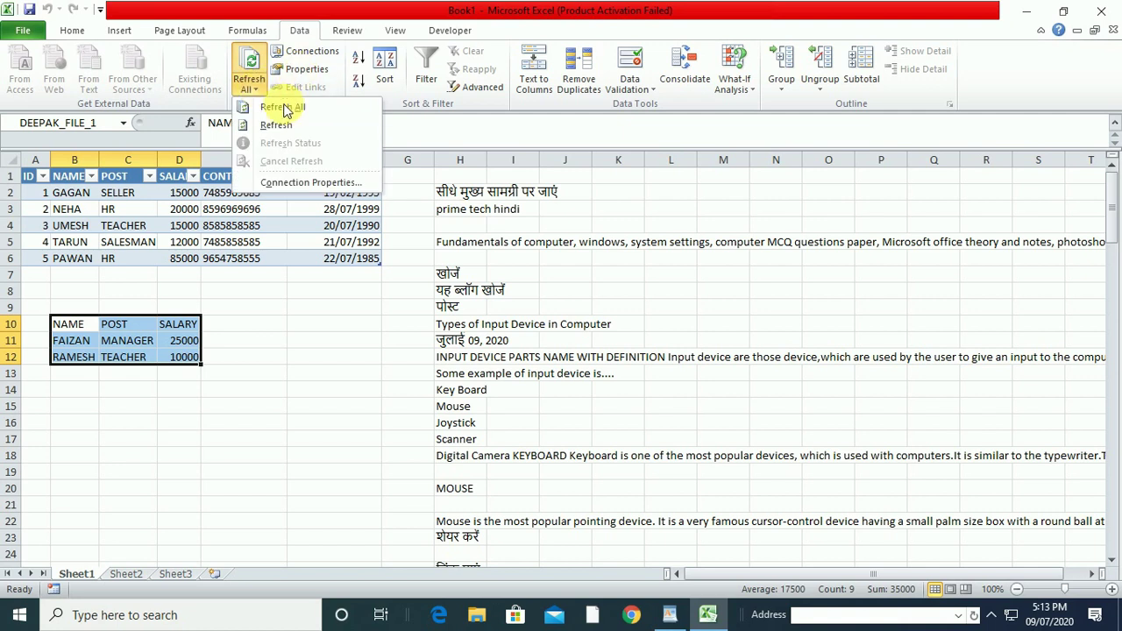
pyautogui.click(179, 359)
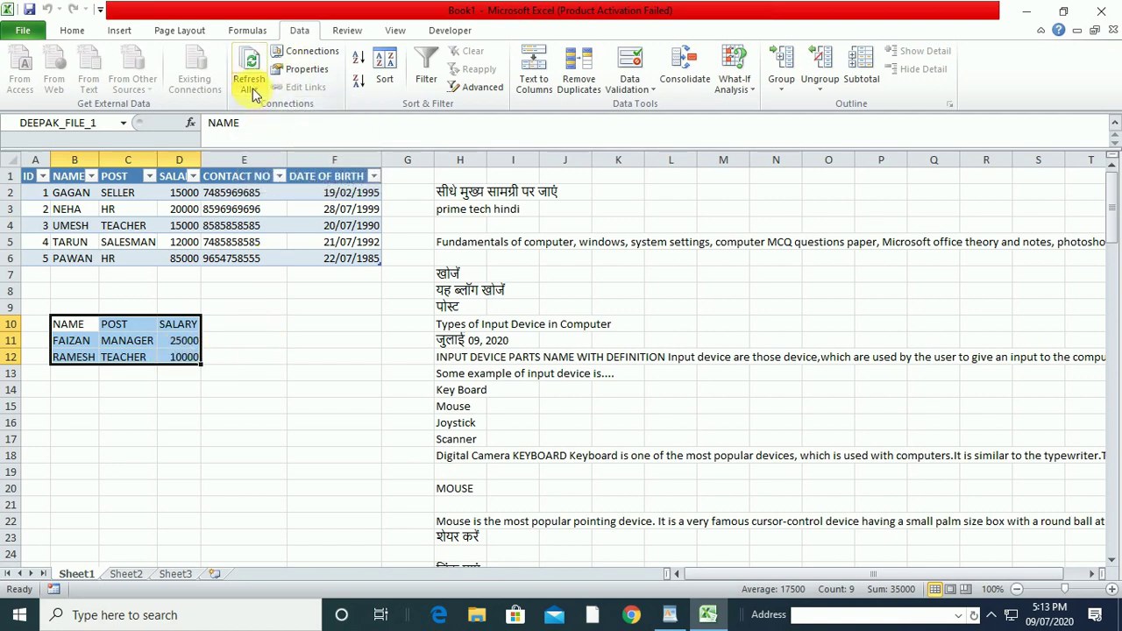
pyautogui.click(314, 76)
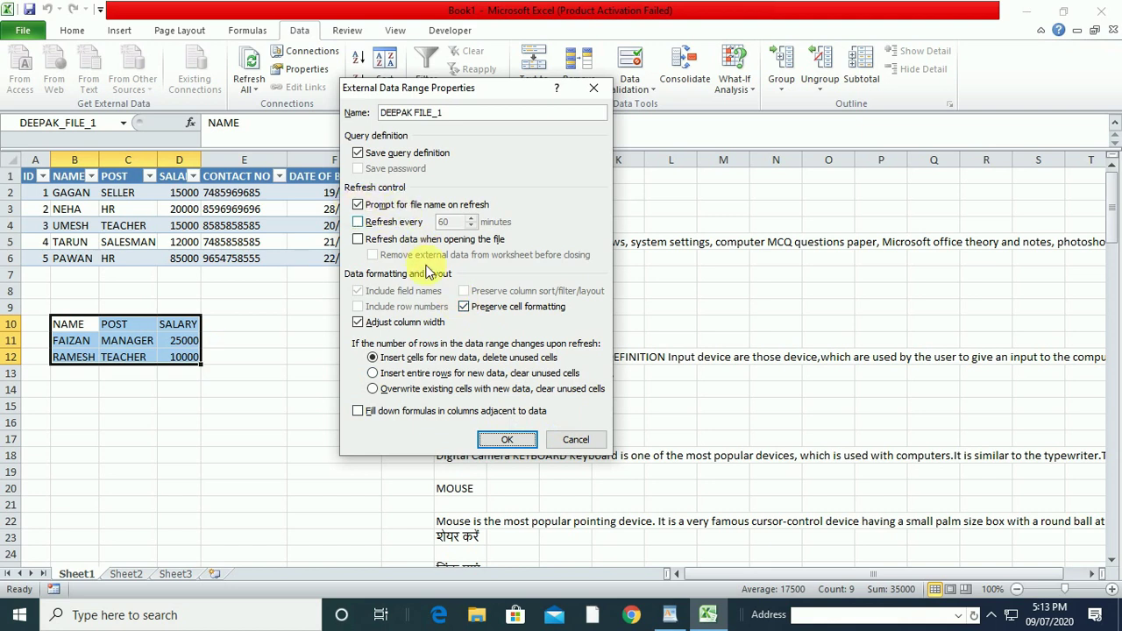
pyautogui.click(507, 439)
# Refresh All by re-importing DEEPAK FILE so the VIREN TEACHER 50000 row lands in row 13
pyautogui.click(259, 91)
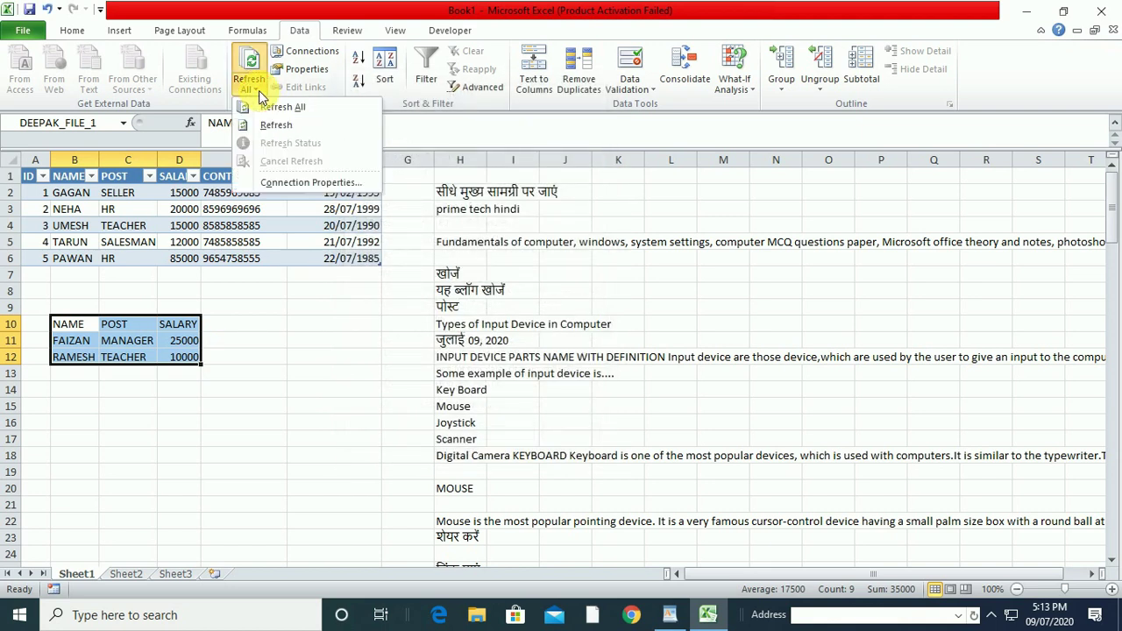
pyautogui.click(265, 108)
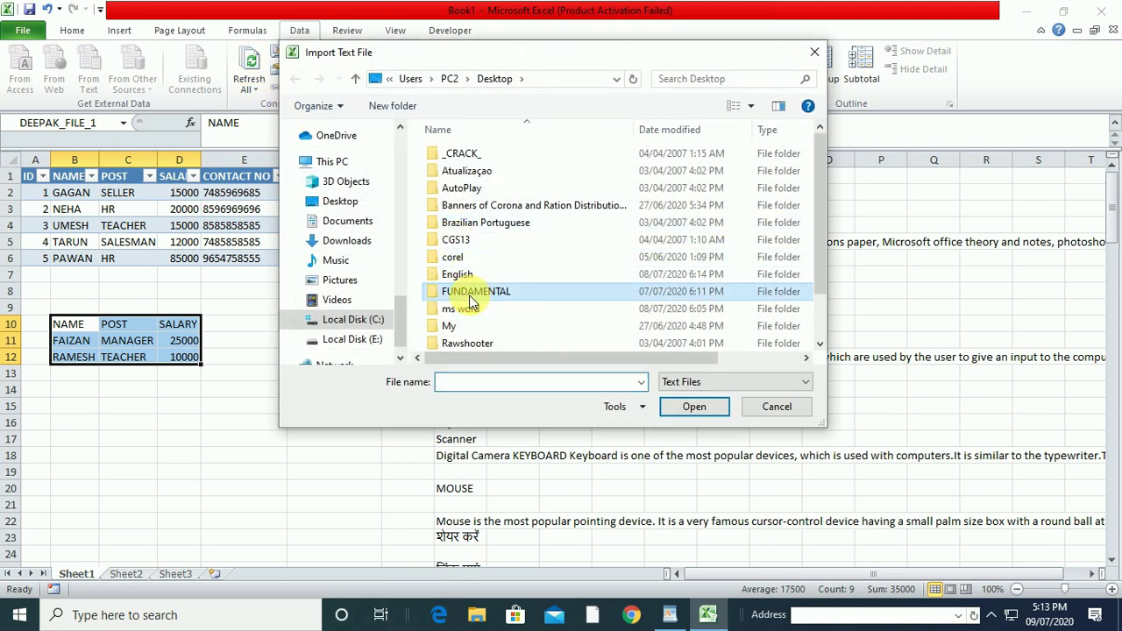
pyautogui.scroll(-1, 469, 299)
pyautogui.click(468, 307)
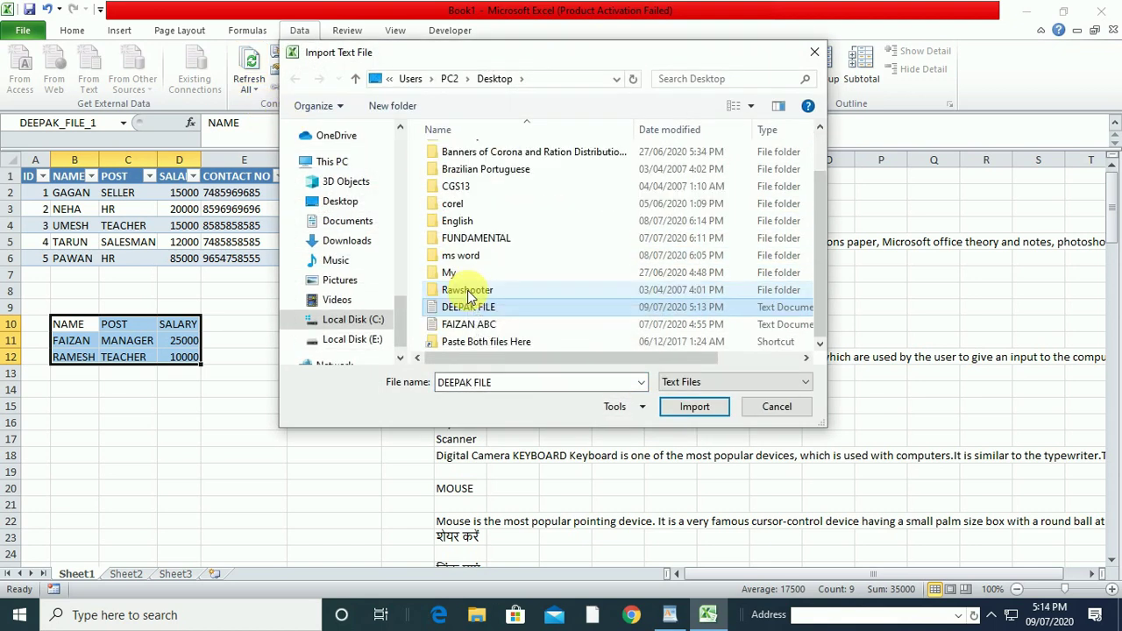
pyautogui.click(704, 406)
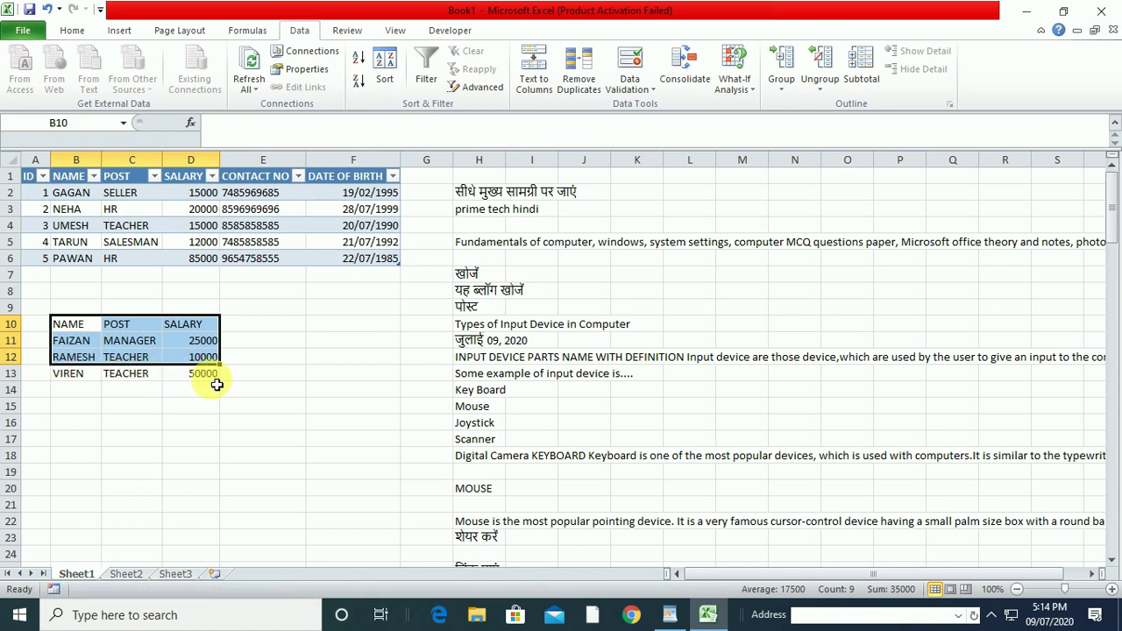
pyautogui.click(178, 420)
# Set the B10:D13 import to refresh every 60 minutes without prompting for a file name
pyautogui.moveTo(66, 324); pyautogui.dragTo(197, 372)
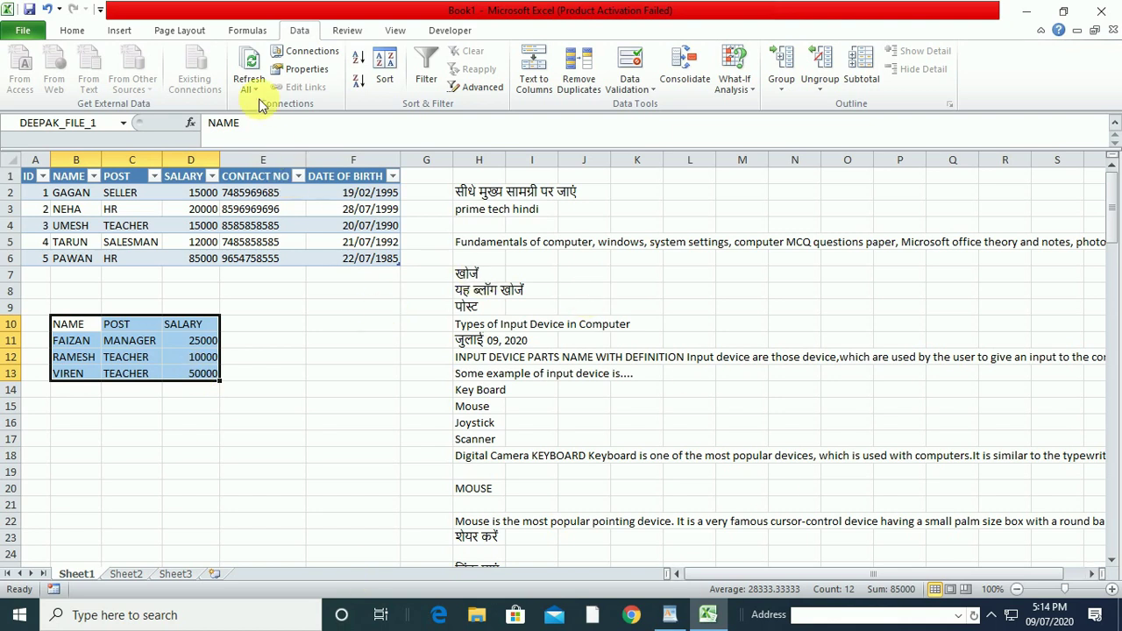
pyautogui.click(300, 69)
pyautogui.click(376, 224)
pyautogui.click(358, 206)
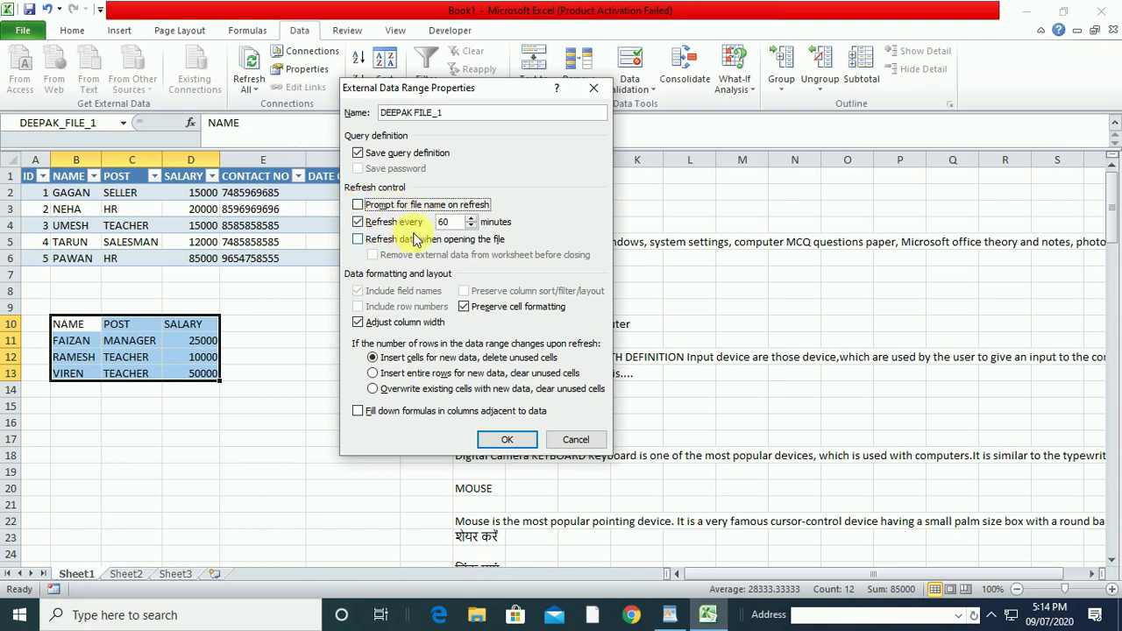
pyautogui.click(517, 442)
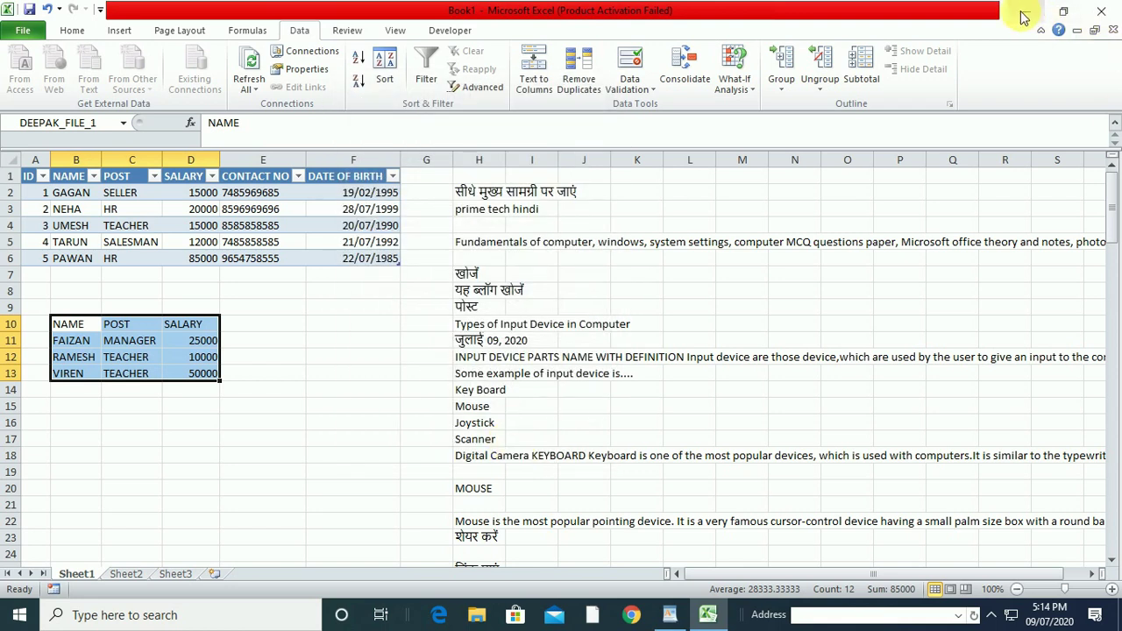
pyautogui.click(1023, 13)
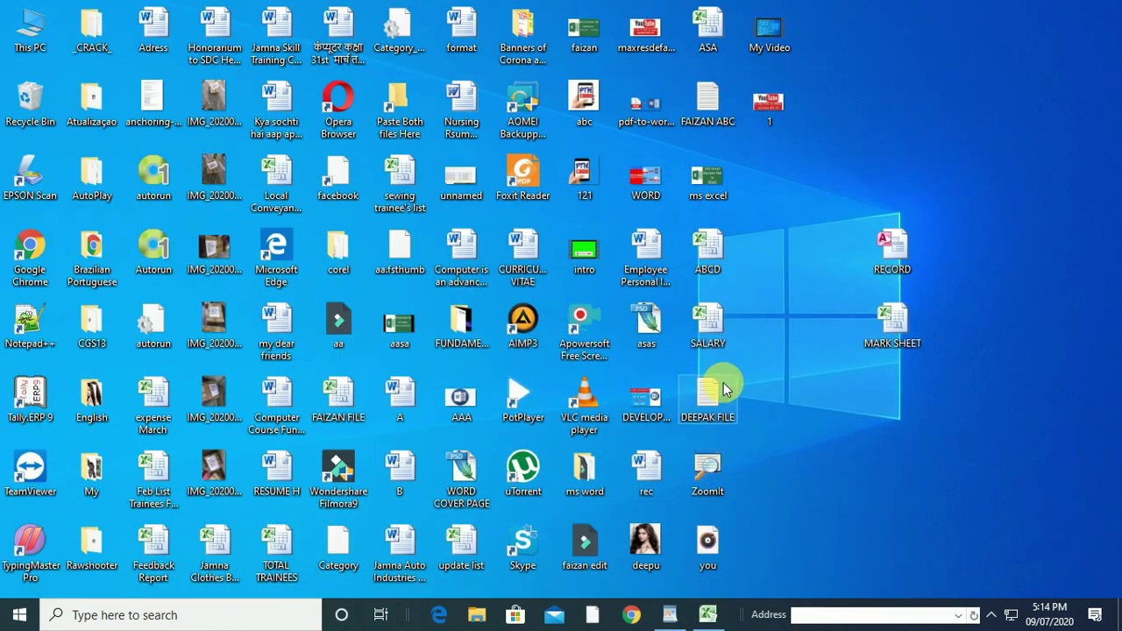
# Append a GAGAN, GM, 100000 line to DEEPAK FILE in Notepad, save, close, and return to Excel
pyautogui.rightClick(726, 392)
pyautogui.moveTo(809, 319)
pyautogui.click(565, 322)
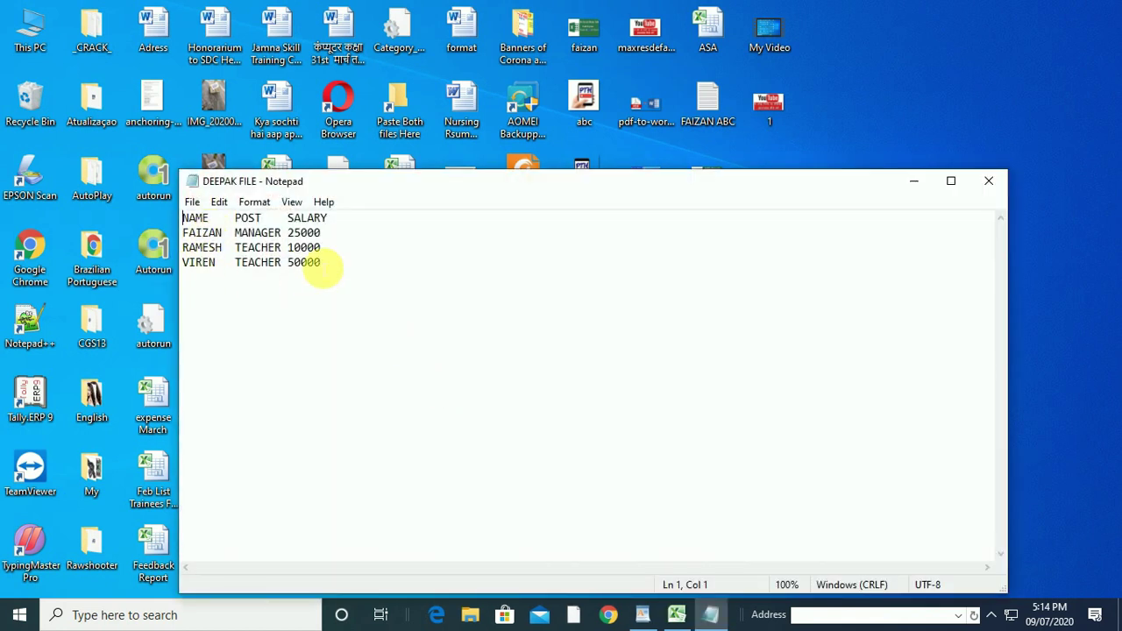
pyautogui.press('Return')
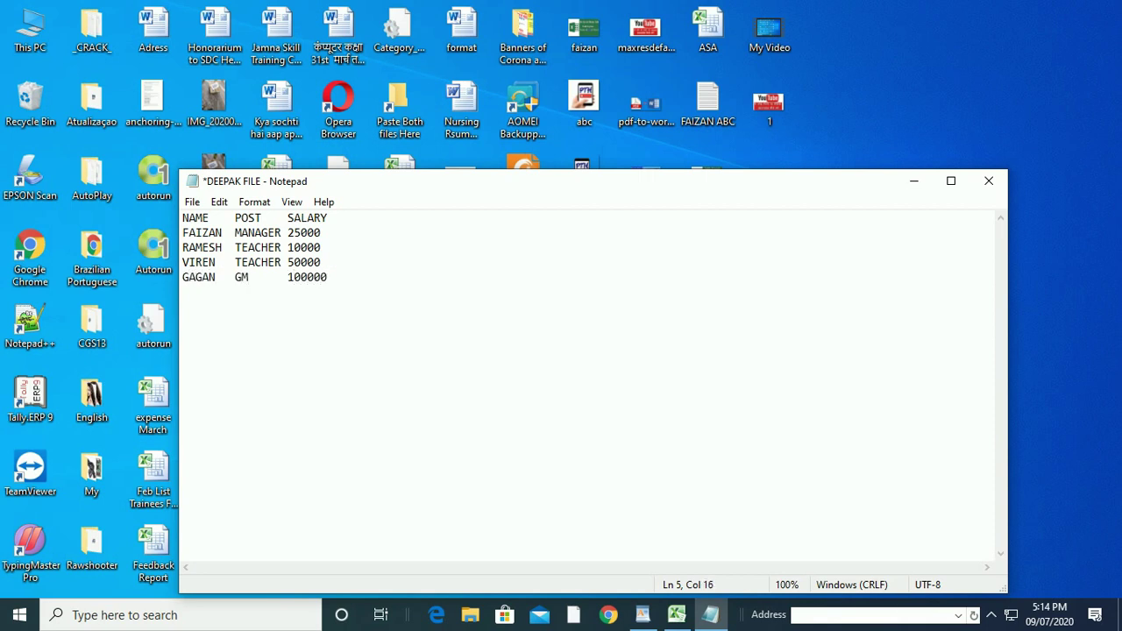
pyautogui.hotkey('ctrl', 's')
pyautogui.click(989, 181)
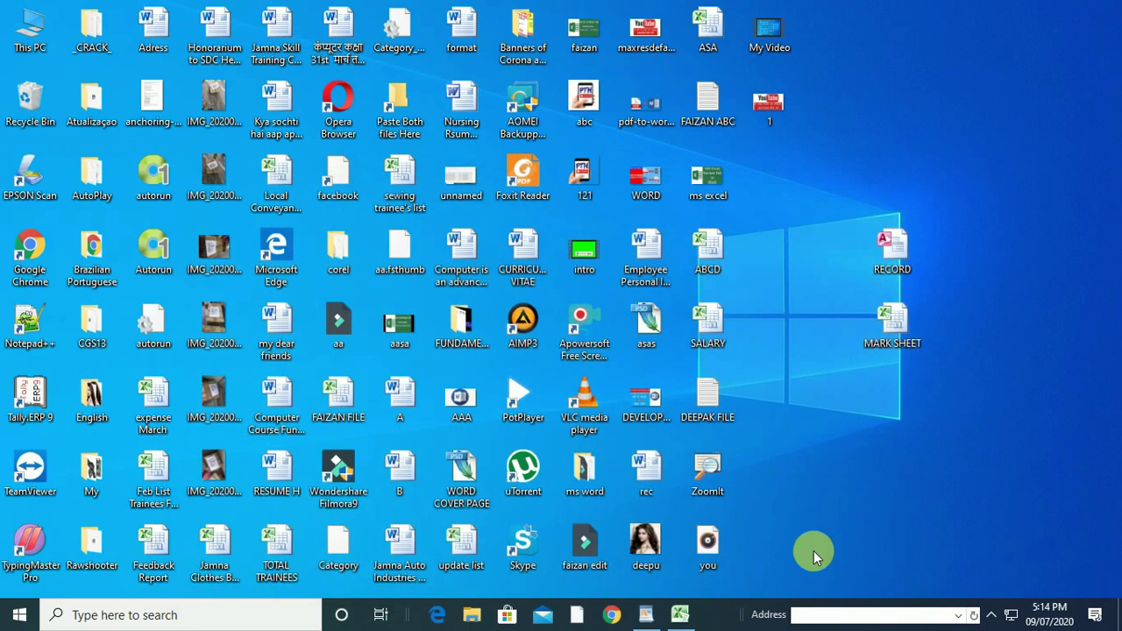
pyautogui.click(680, 614)
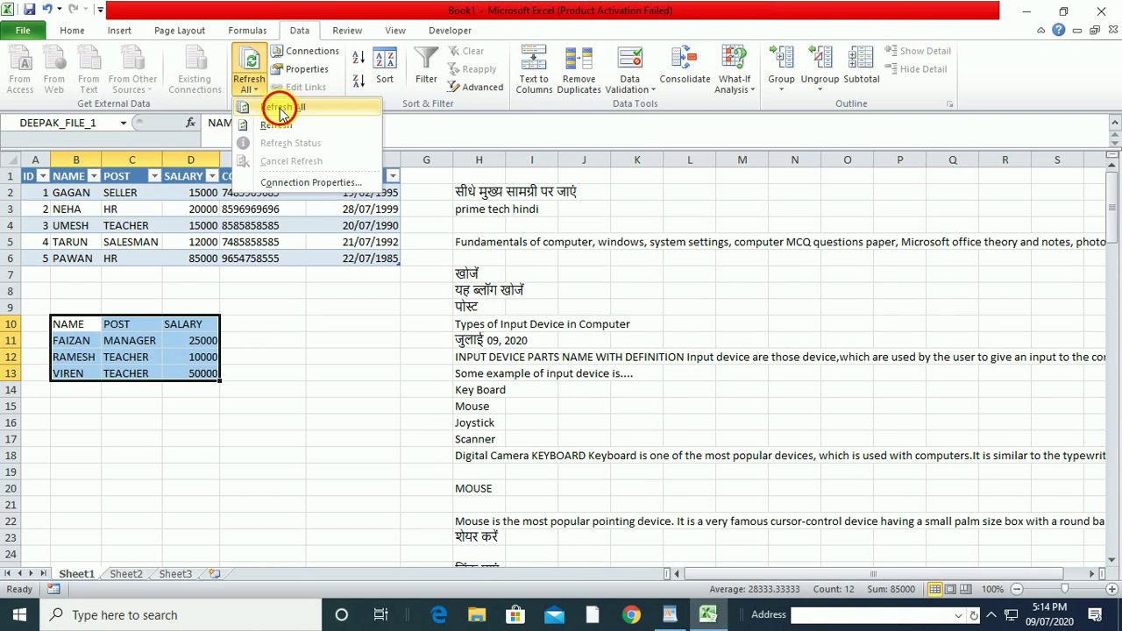
# Refresh all data and check the new GAGAN, GM, 100000 row in B14:D14
pyautogui.click(282, 110)
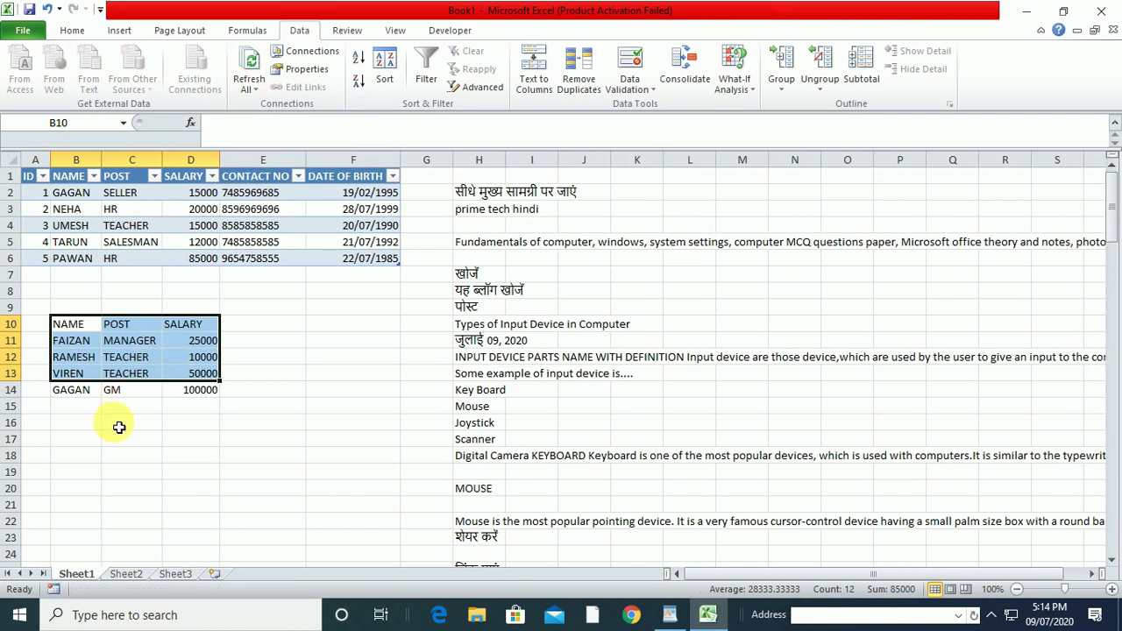
pyautogui.click(114, 423)
pyautogui.moveTo(71, 391); pyautogui.dragTo(216, 394)
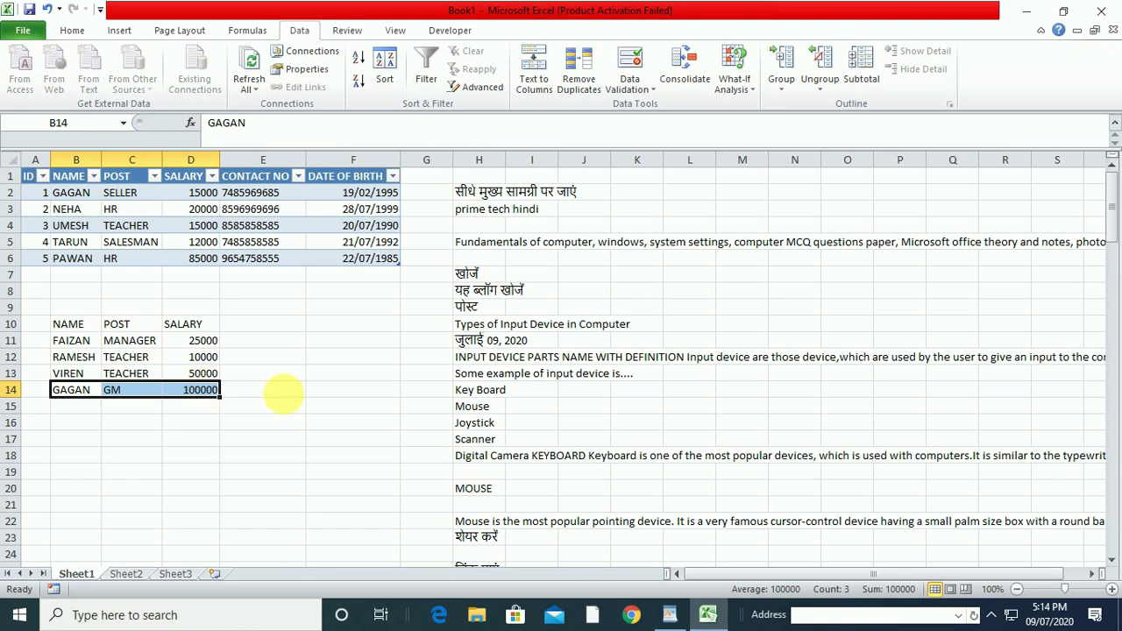
pyautogui.click(333, 393)
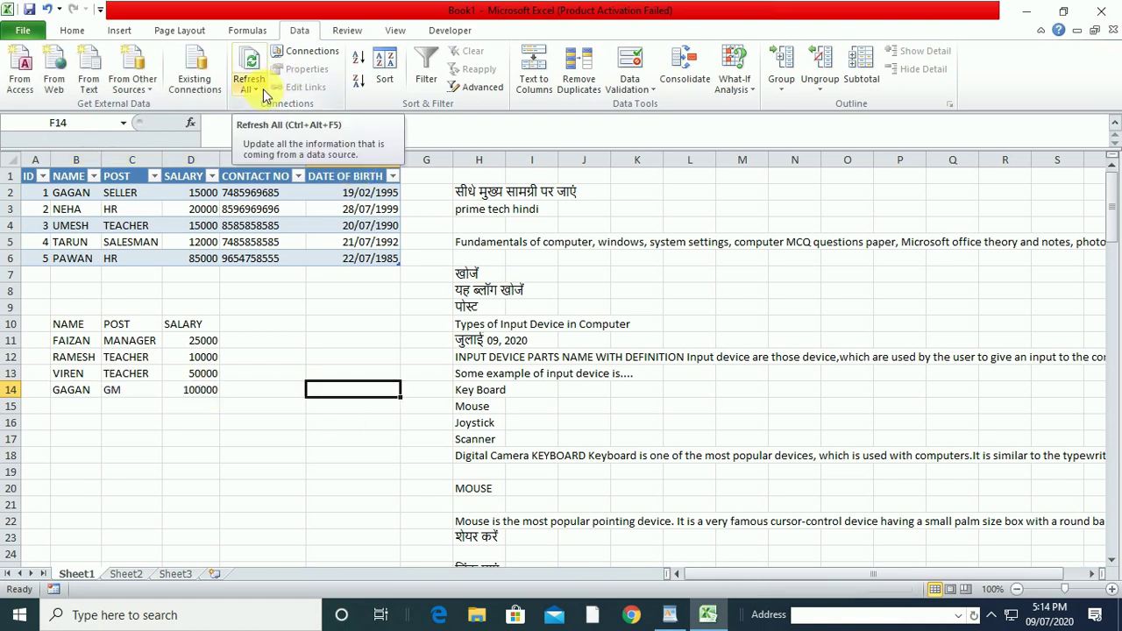
pyautogui.click(312, 52)
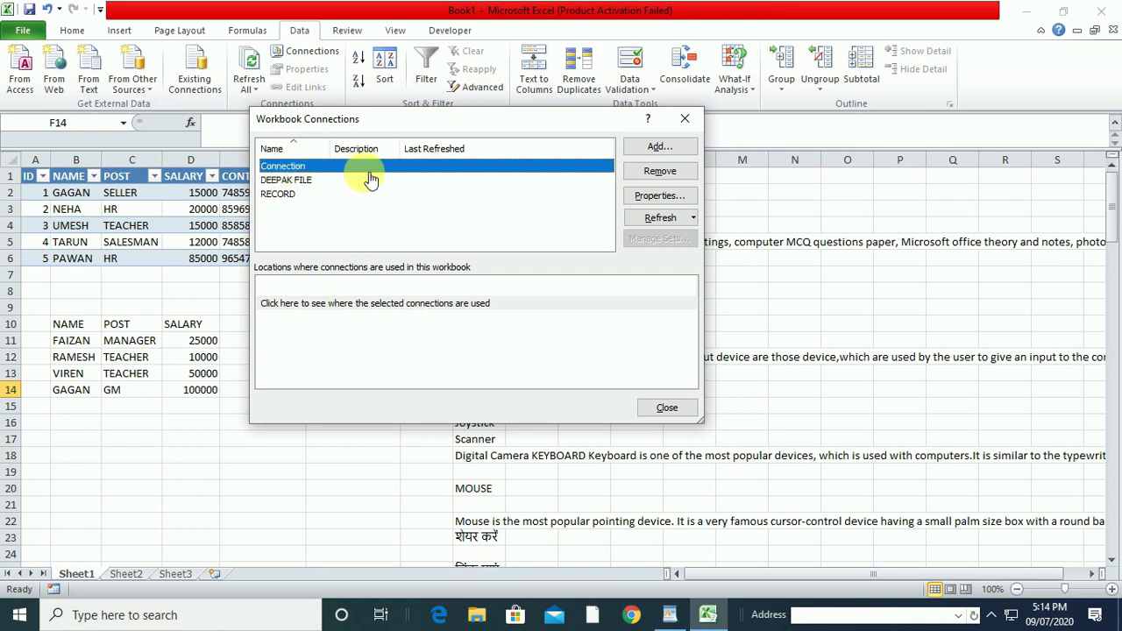
pyautogui.click(685, 119)
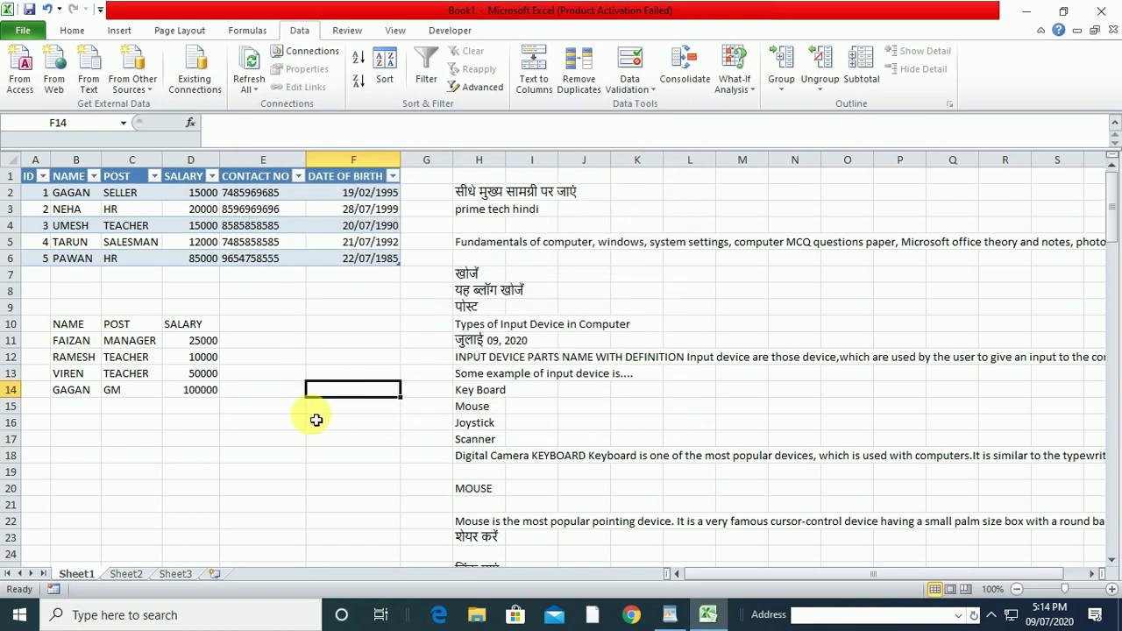
pyautogui.click(298, 345)
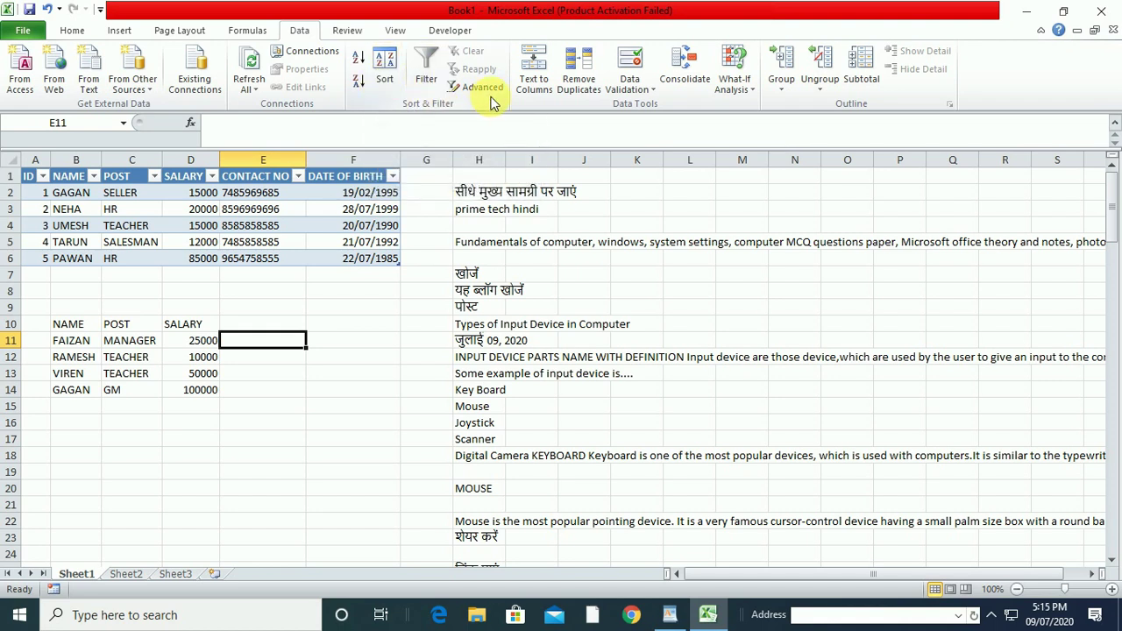
# Switch to Sheet2 and open the MARK SHEET workbook from the Desktop folder
pyautogui.click(125, 574)
pyautogui.hotkey('ctrl', 'o')
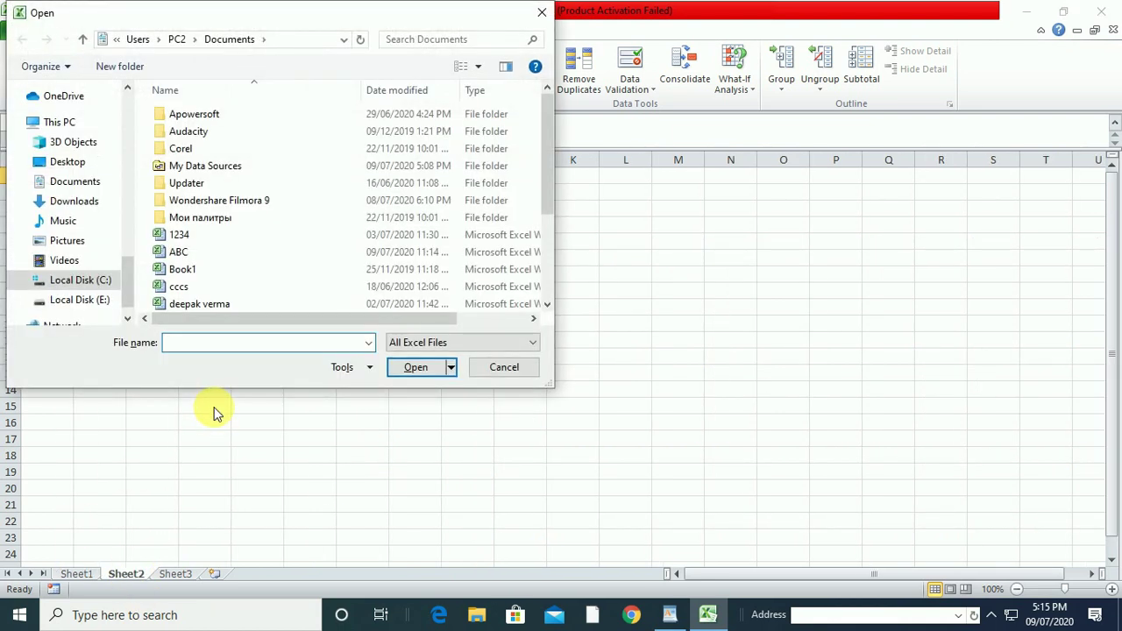
pyautogui.moveTo(128, 279); pyautogui.dragTo(90, 120)
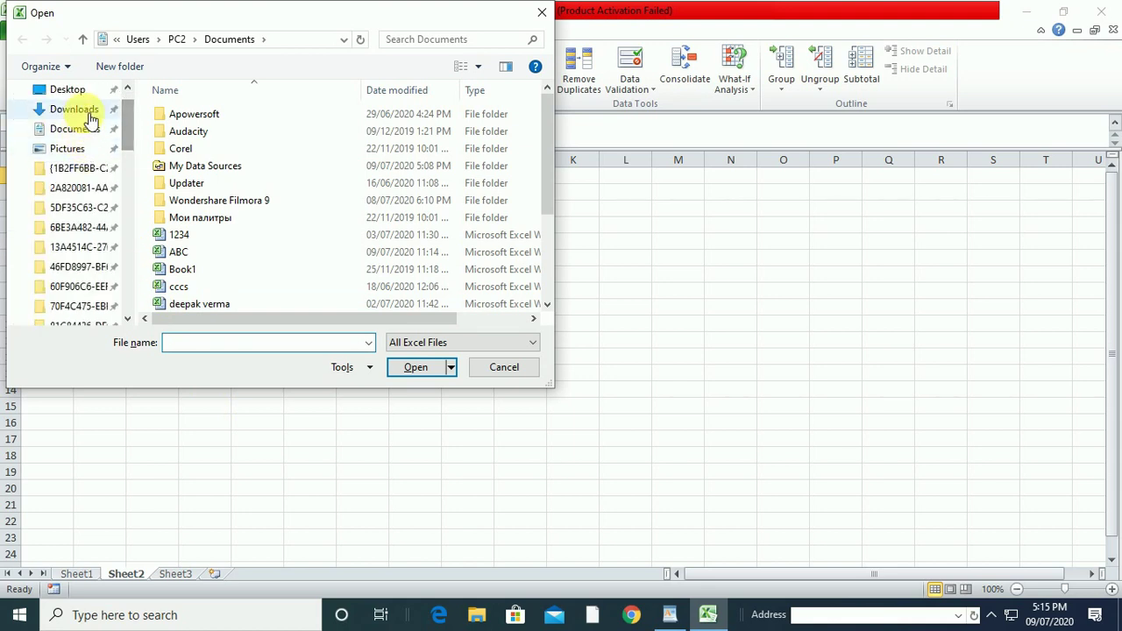
pyautogui.click(69, 89)
pyautogui.scroll(-10, 176, 271)
pyautogui.click(198, 215)
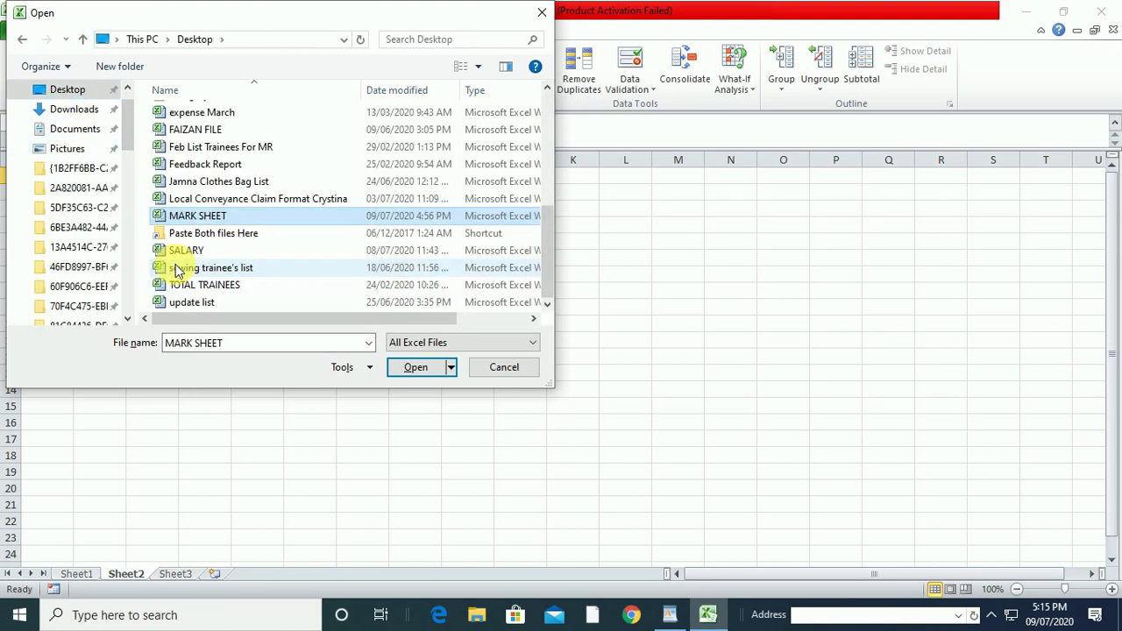
pyautogui.click(408, 366)
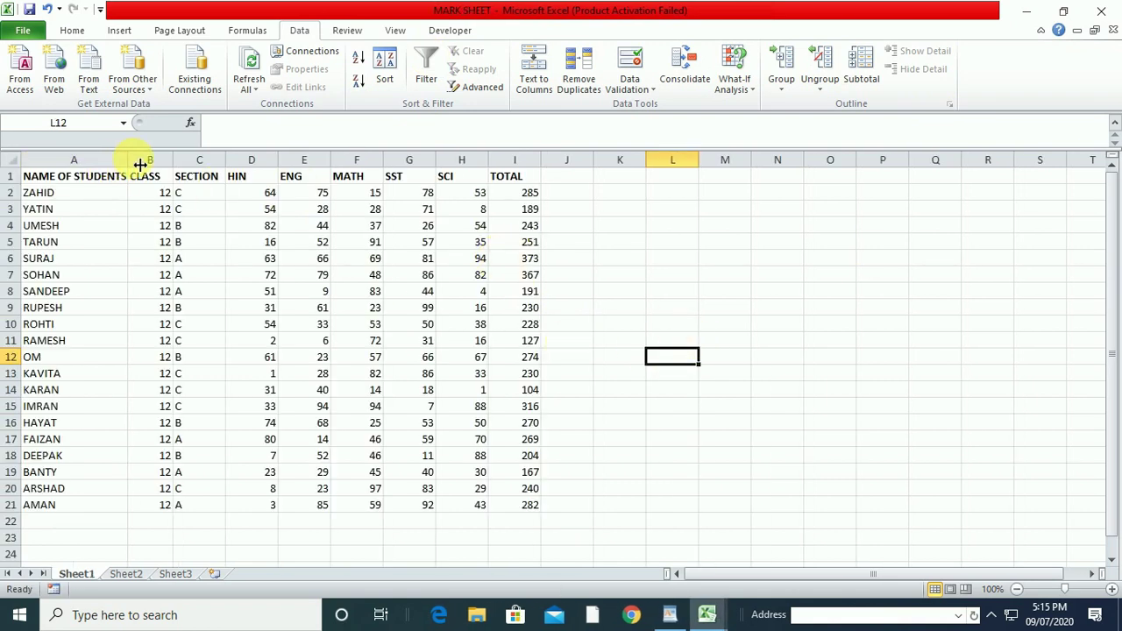
# Widen column A and sort A1:I21 by student name A to Z, AMAN first
pyautogui.moveTo(128, 160); pyautogui.dragTo(143, 160)
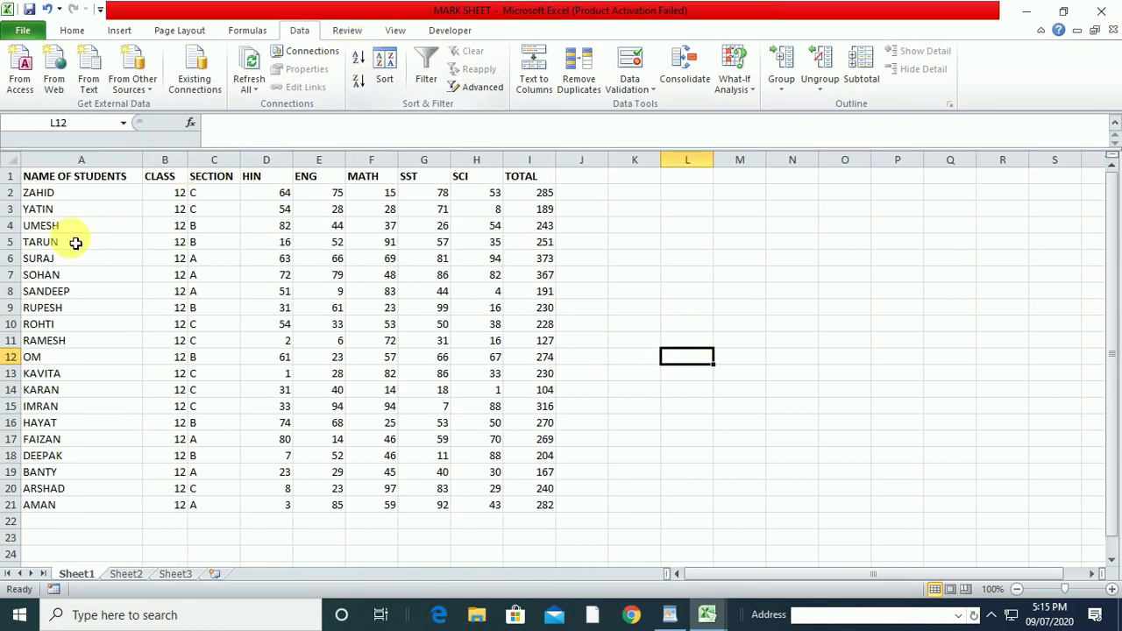
pyautogui.moveTo(59, 178); pyautogui.dragTo(542, 510)
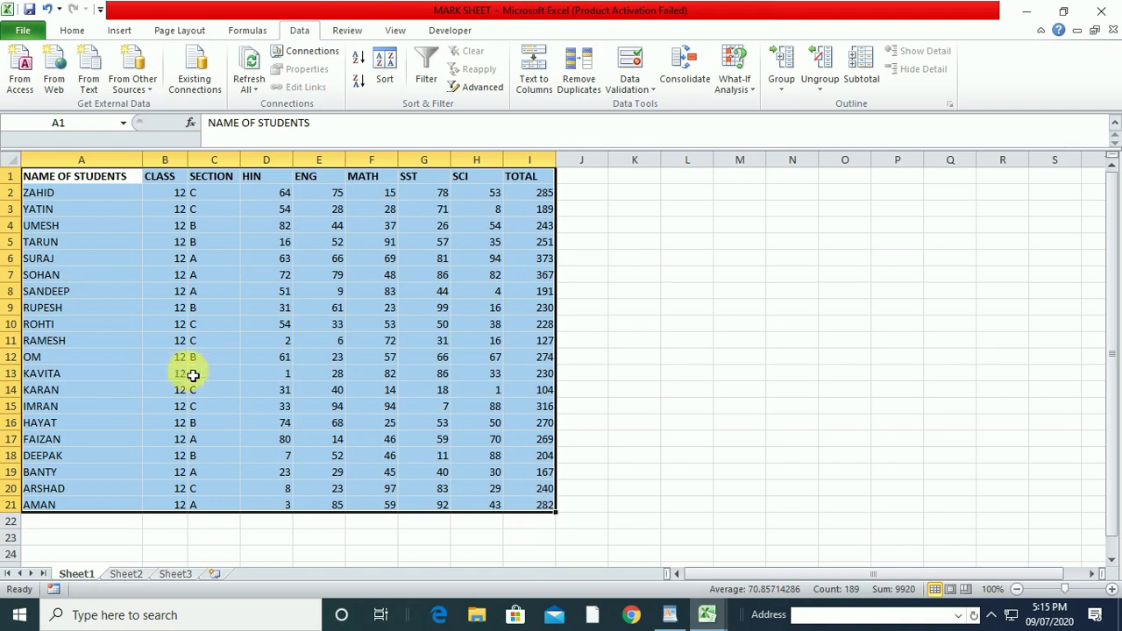
pyautogui.click(357, 69)
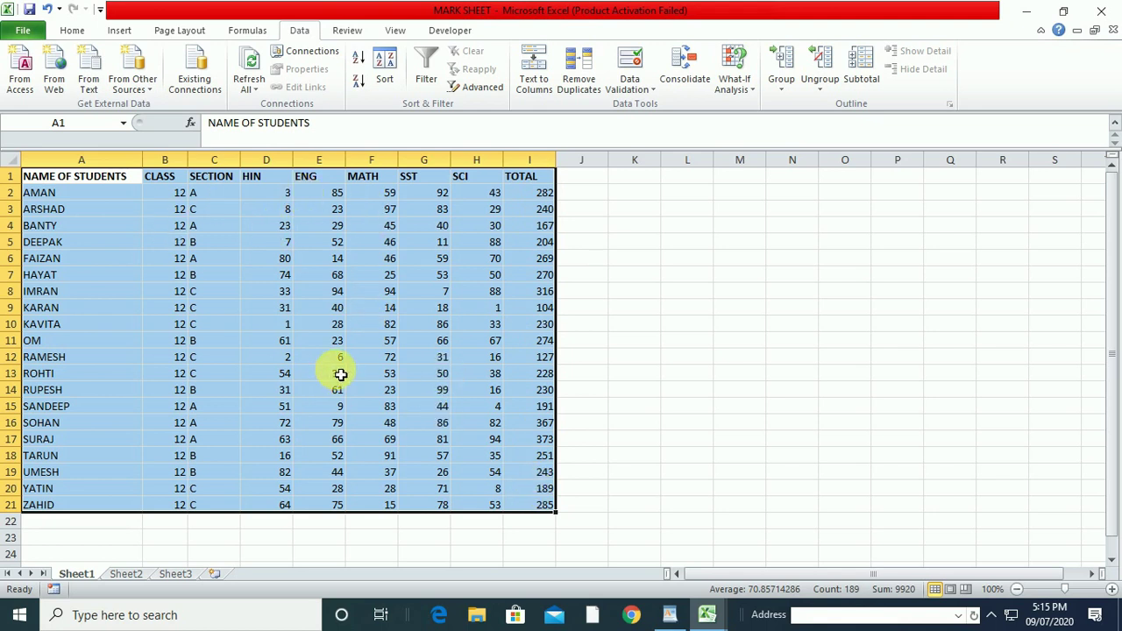
pyautogui.click(362, 83)
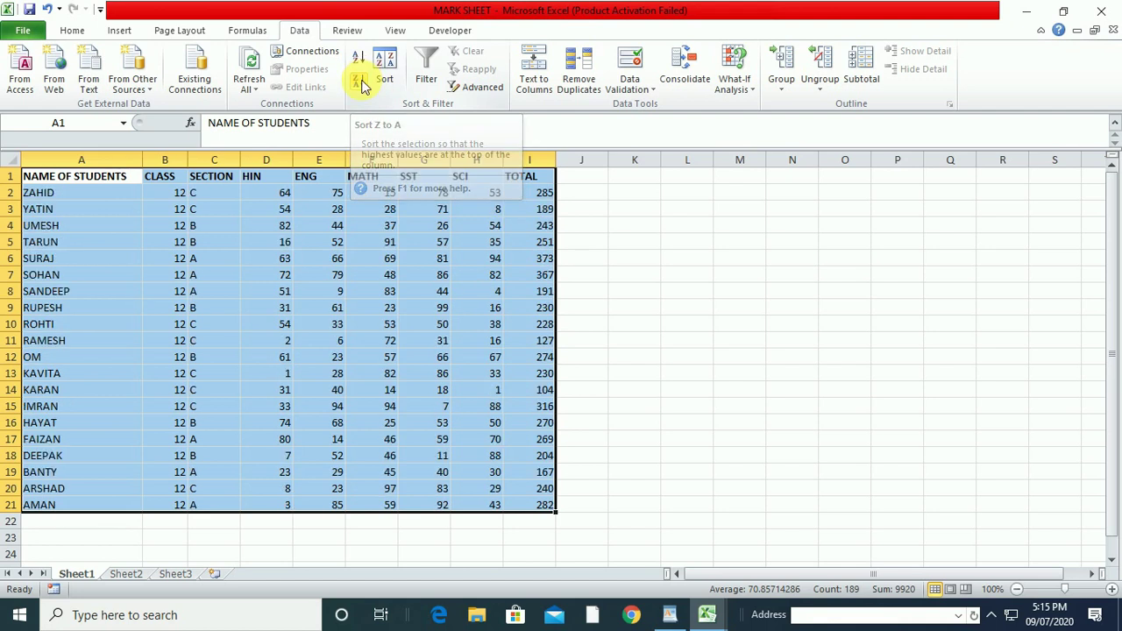
pyautogui.click(360, 66)
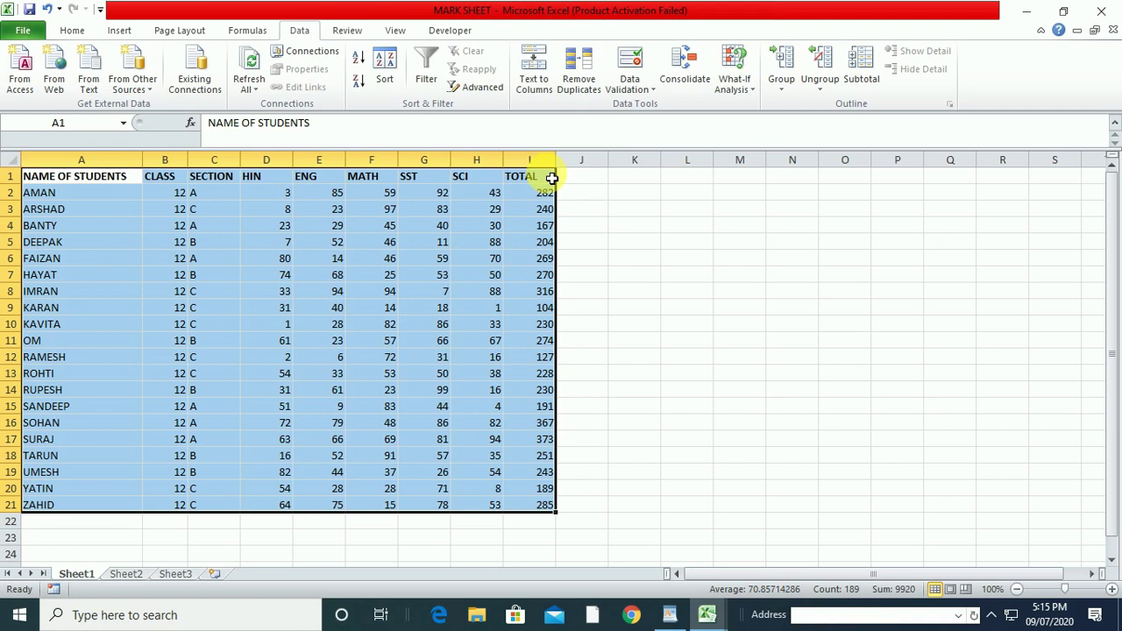
pyautogui.click(390, 78)
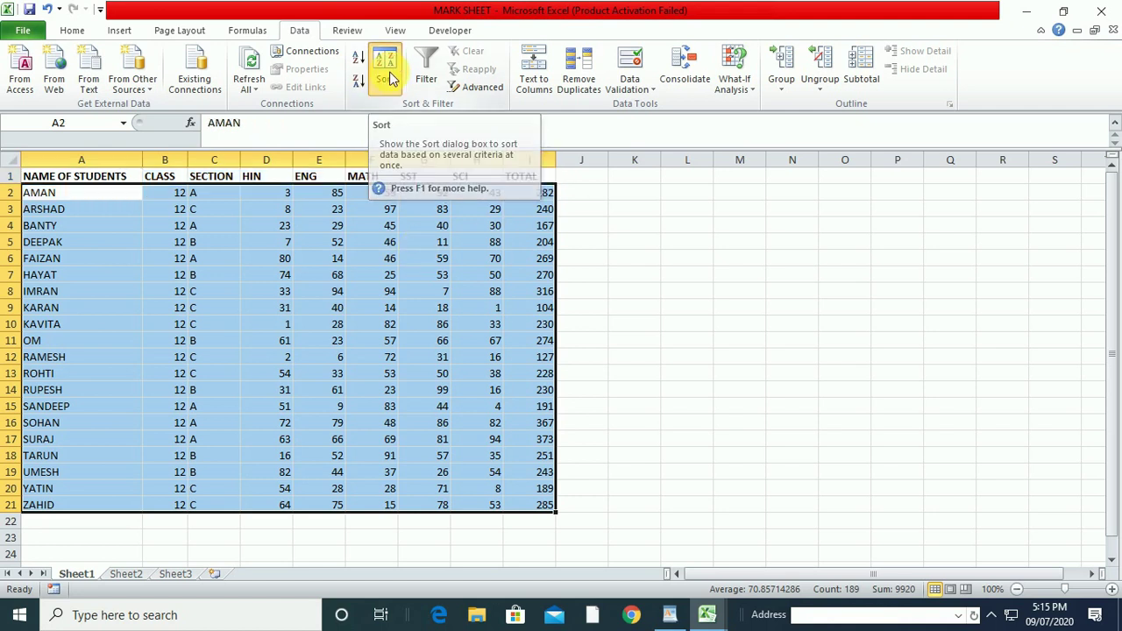
# Sort the table by TOTAL on cell values, largest to smallest
pyautogui.moveTo(412, 181); pyautogui.dragTo(701, 189)
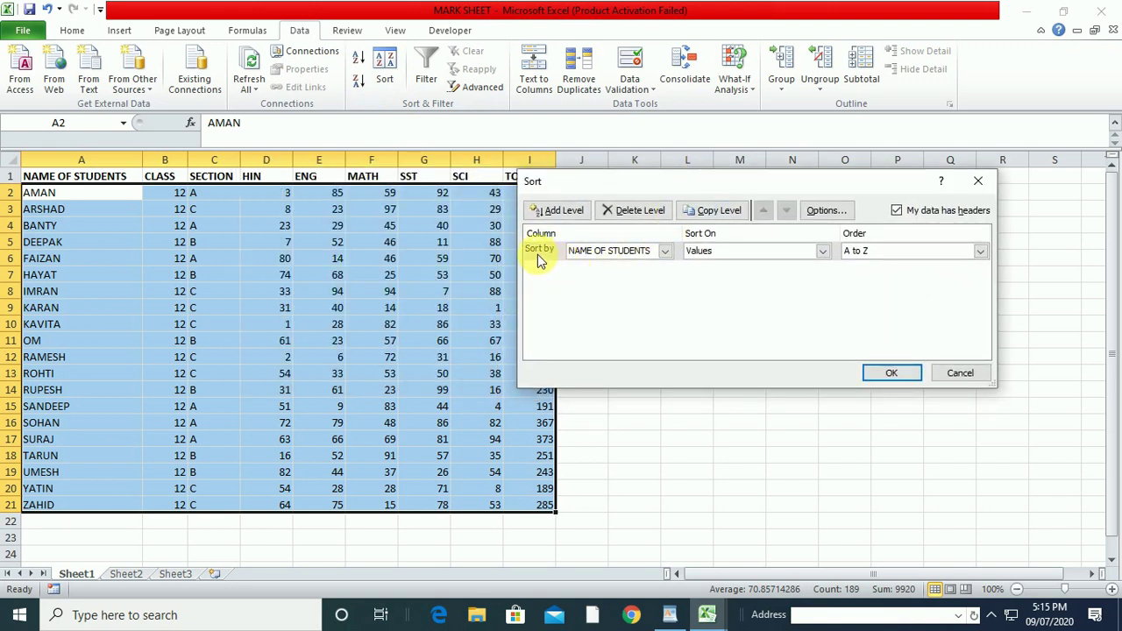
pyautogui.click(602, 257)
pyautogui.click(585, 353)
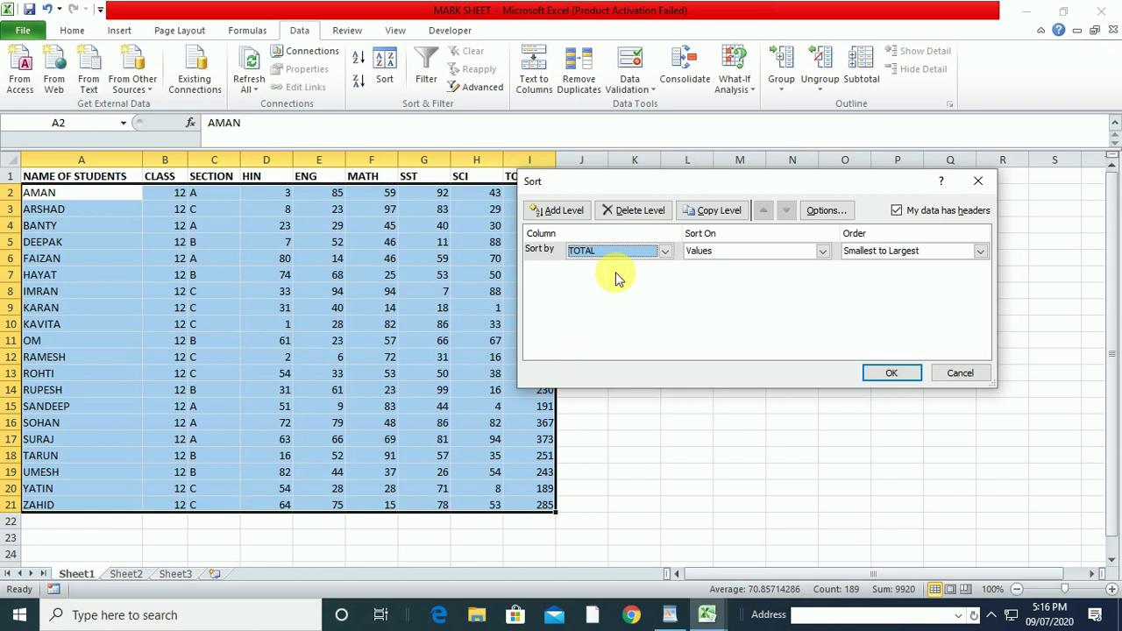
pyautogui.click(709, 251)
pyautogui.click(706, 265)
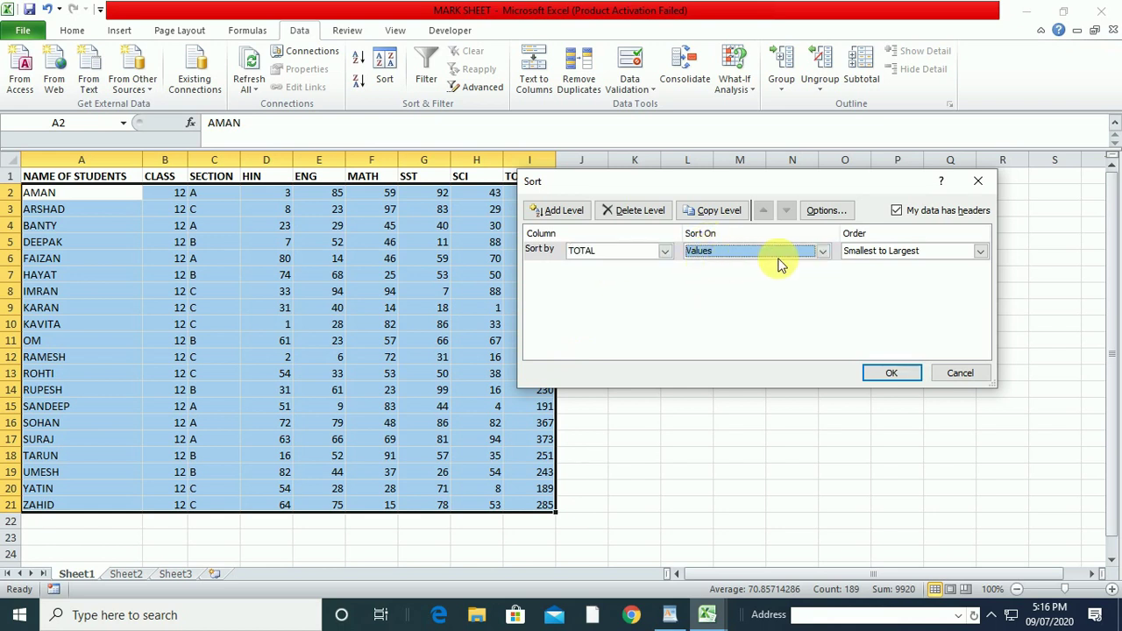
pyautogui.click(881, 252)
pyautogui.click(876, 277)
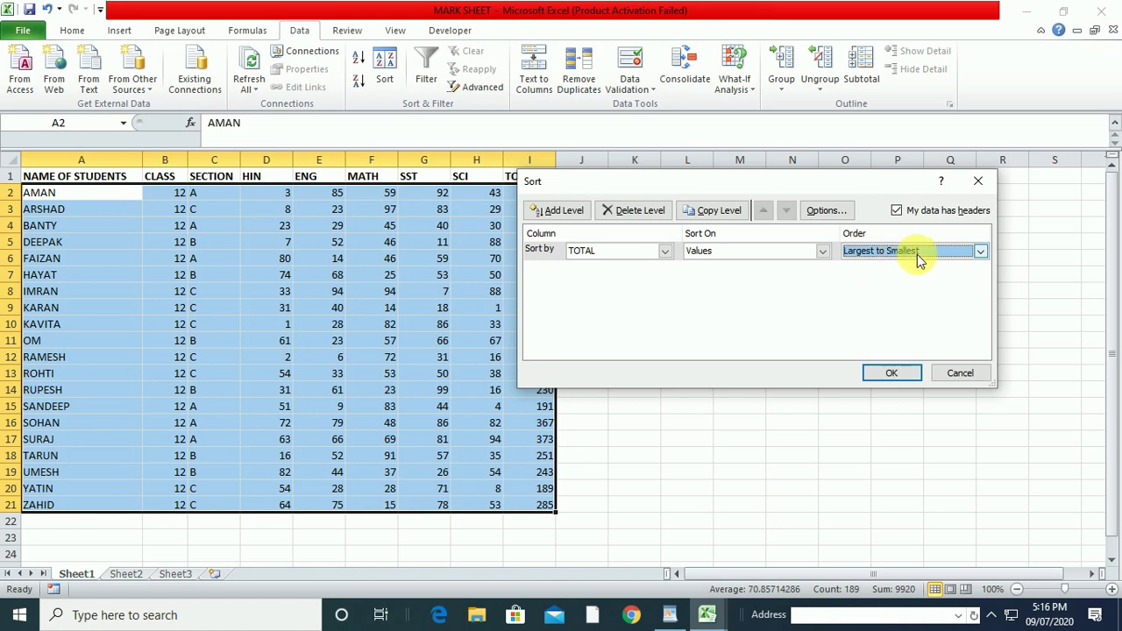
pyautogui.moveTo(812, 183); pyautogui.dragTo(891, 178)
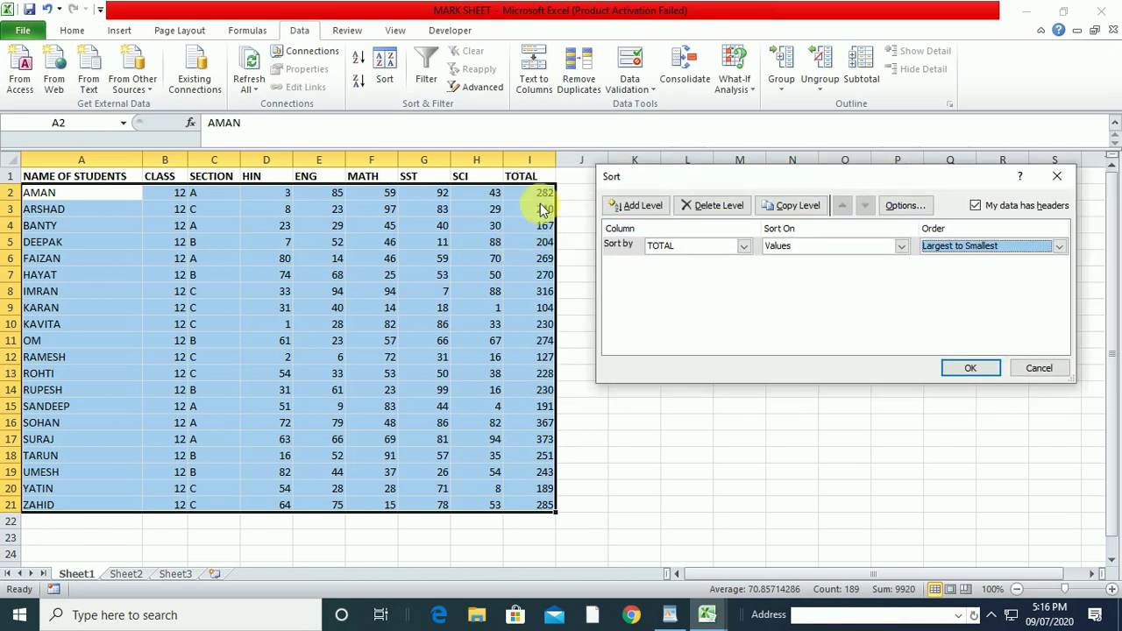
pyautogui.click(969, 369)
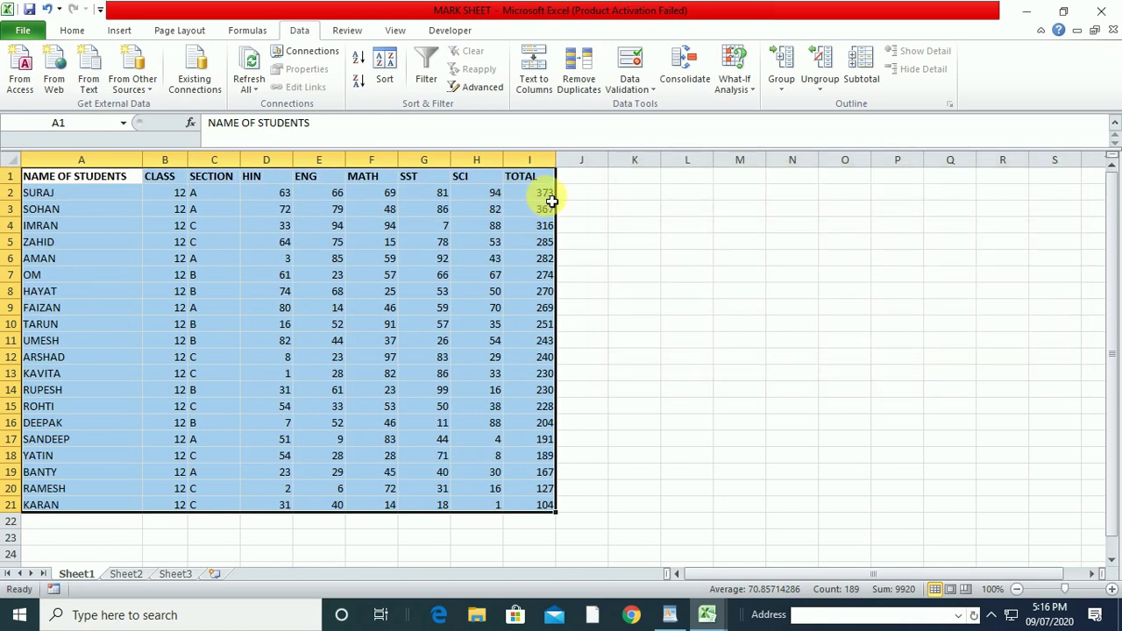
# Check the first and last student rows, then select the TOTAL values I2:I21
pyautogui.moveTo(551, 199); pyautogui.dragTo(15, 202)
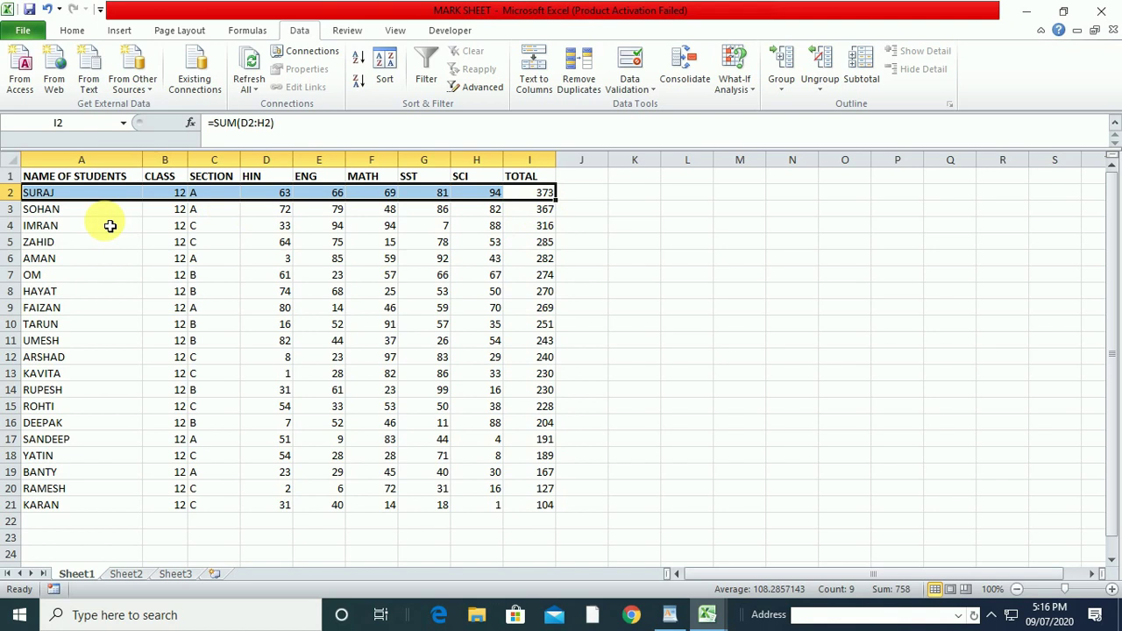
pyautogui.moveTo(549, 505); pyautogui.dragTo(17, 506)
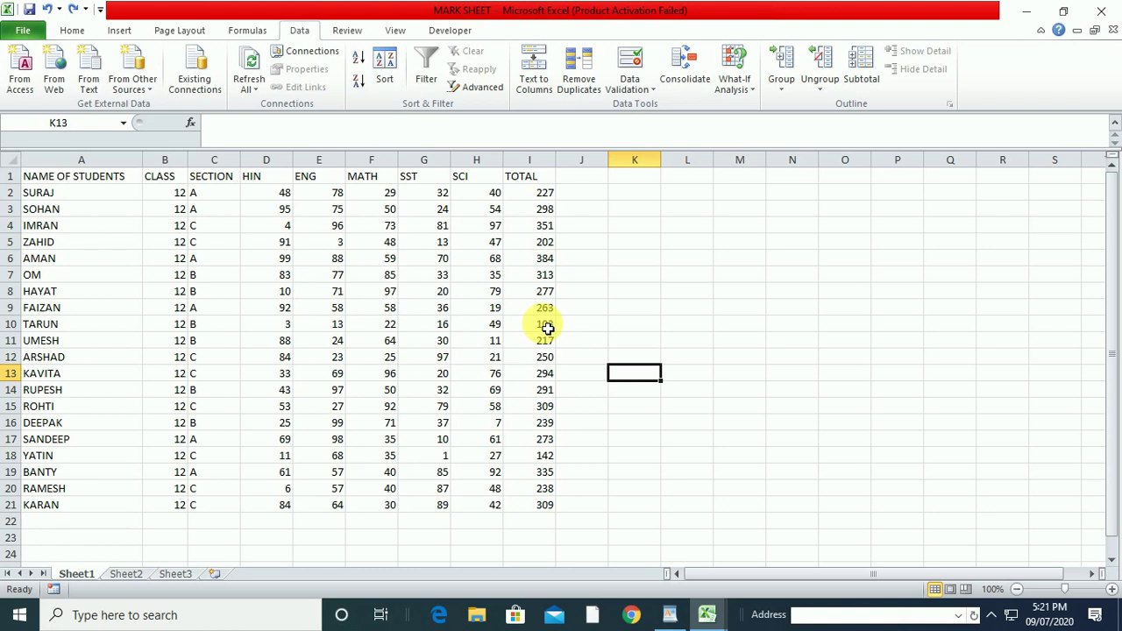
pyautogui.moveTo(542, 195); pyautogui.dragTo(547, 513)
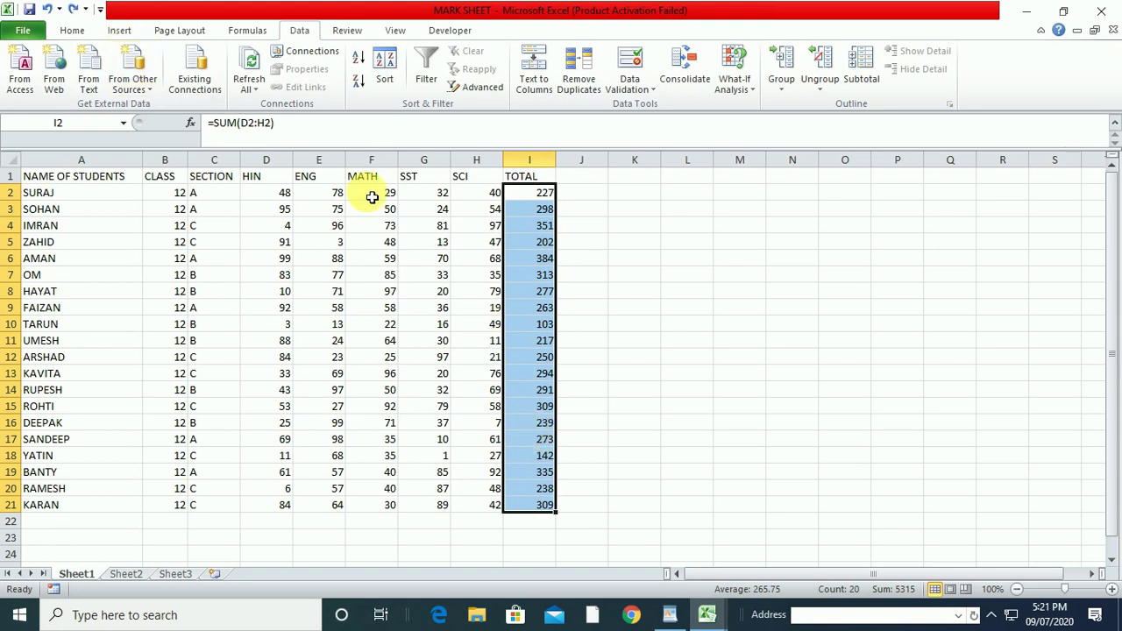
# Highlight TOTAL values greater than 275 with a custom green fill
pyautogui.click(72, 30)
pyautogui.click(662, 87)
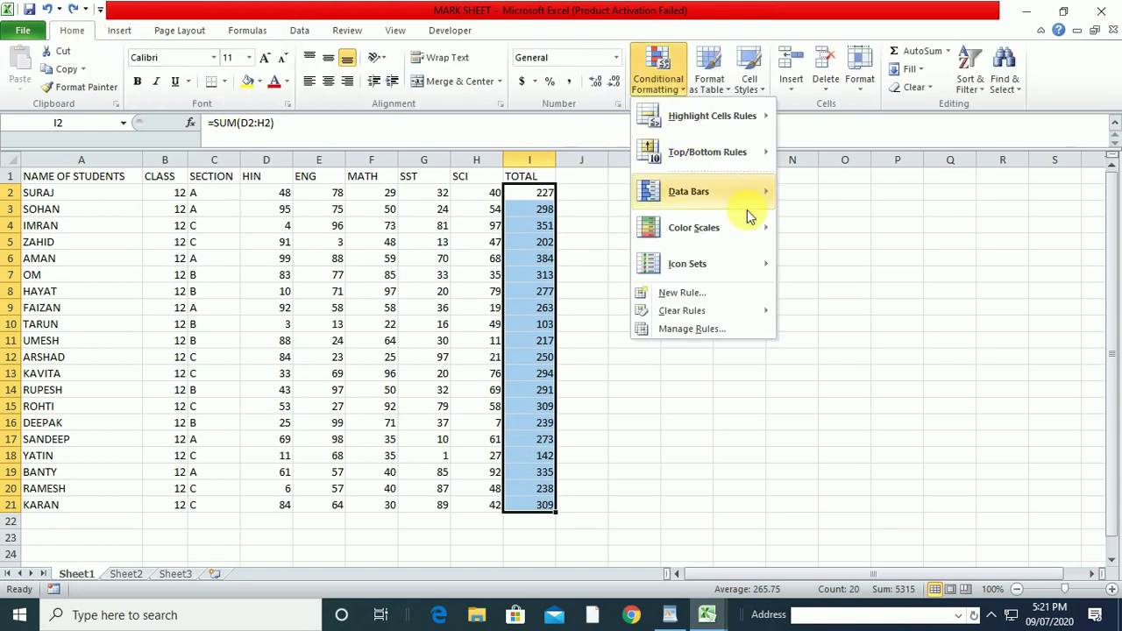
pyautogui.moveTo(706, 127)
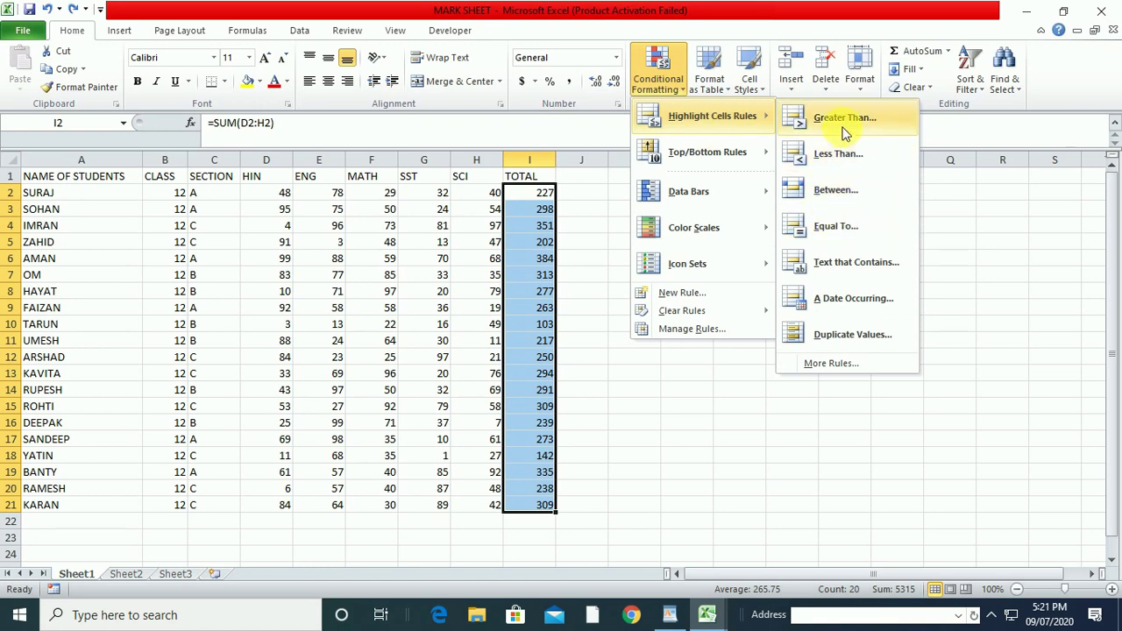
pyautogui.click(843, 122)
pyautogui.write('275')
pyautogui.click(982, 264)
pyautogui.click(868, 344)
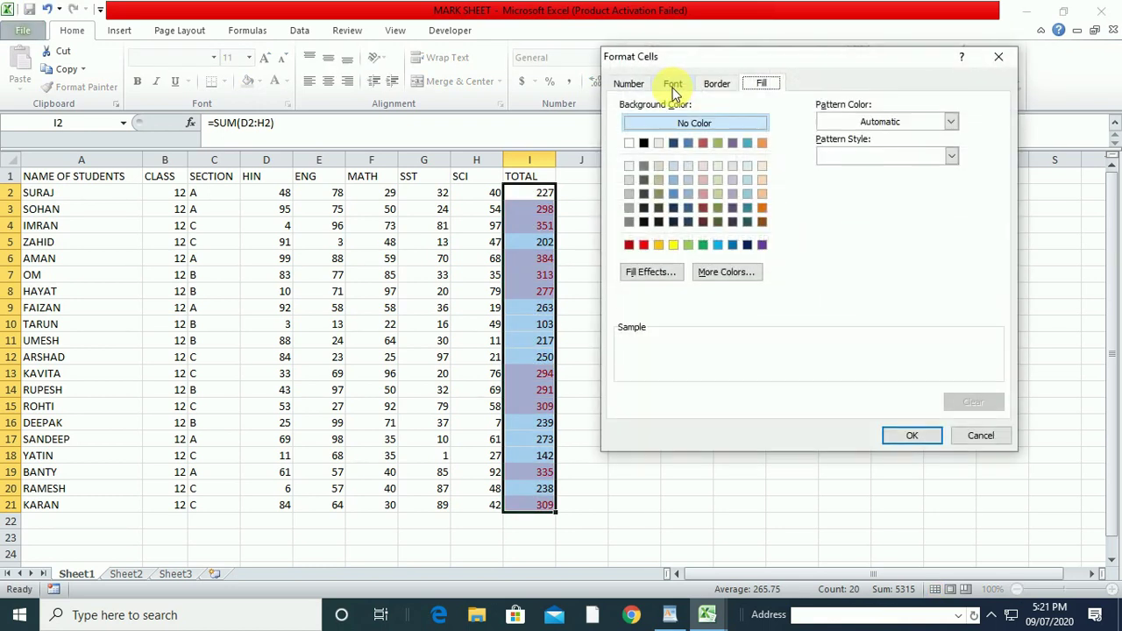
pyautogui.click(703, 245)
pyautogui.click(910, 435)
pyautogui.click(877, 295)
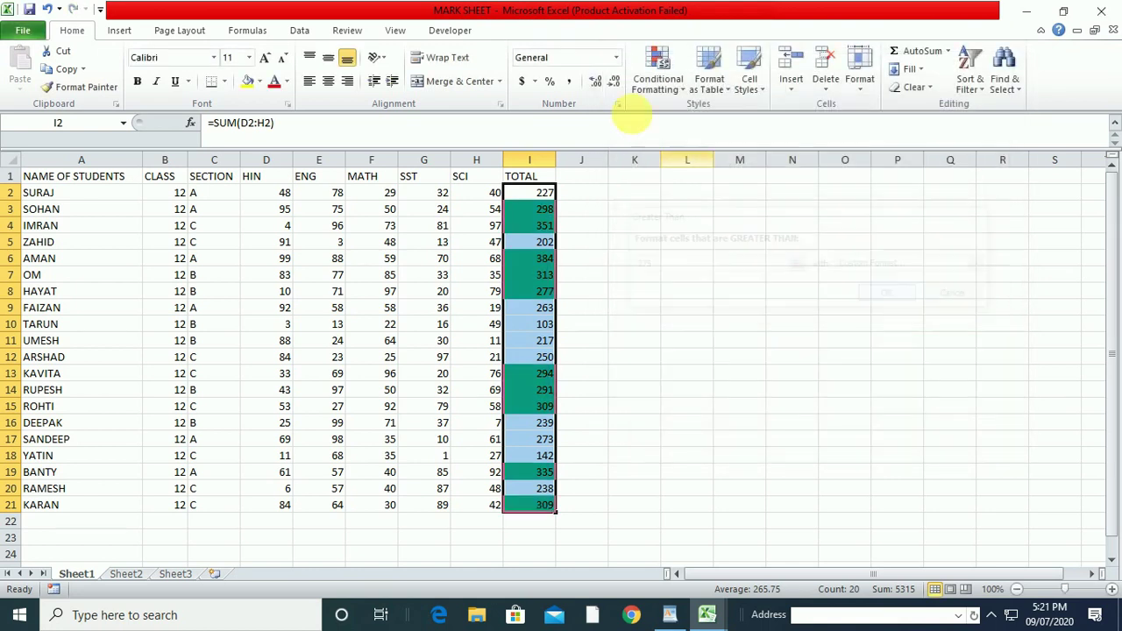
# Highlight TOTAL values less than 200 with a custom red fill
pyautogui.click(657, 70)
pyautogui.moveTo(711, 116)
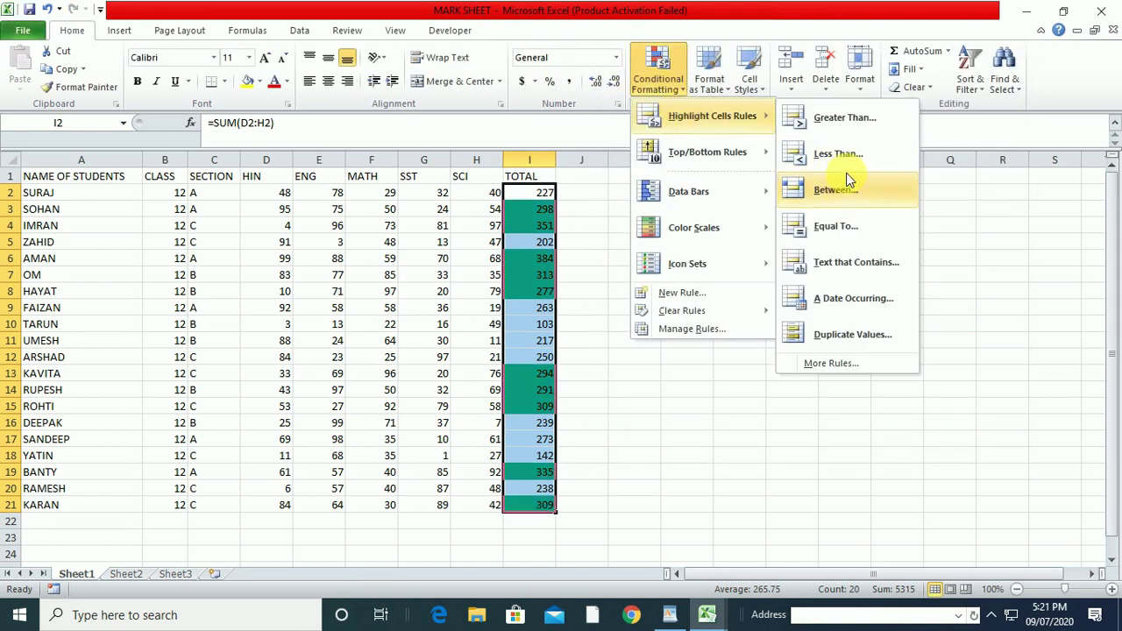
pyautogui.click(848, 156)
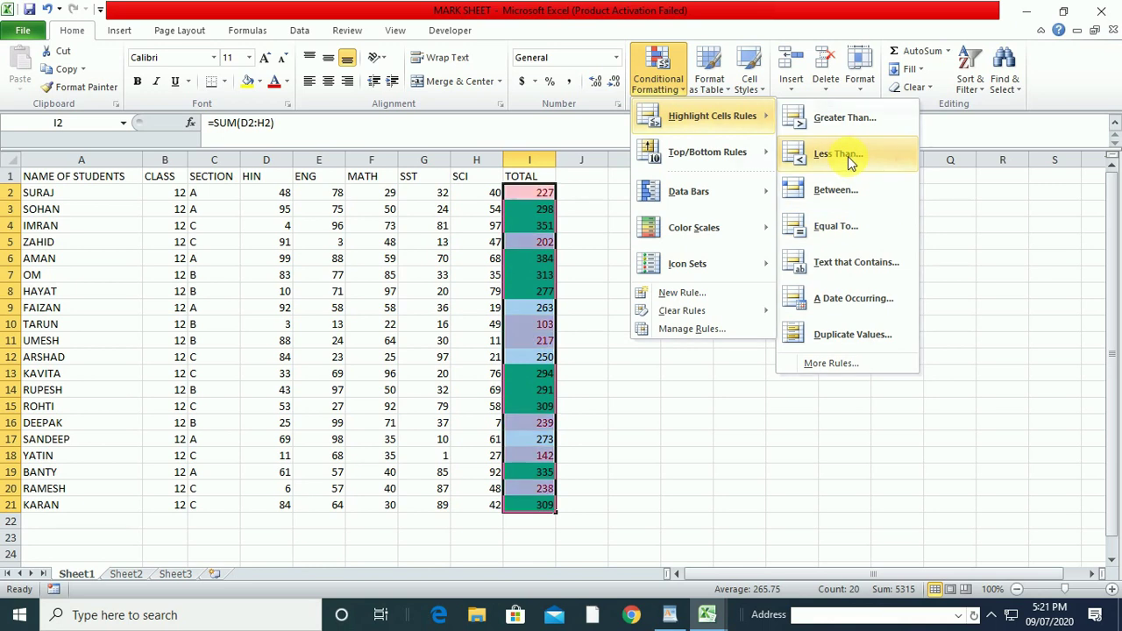
pyautogui.write('2')
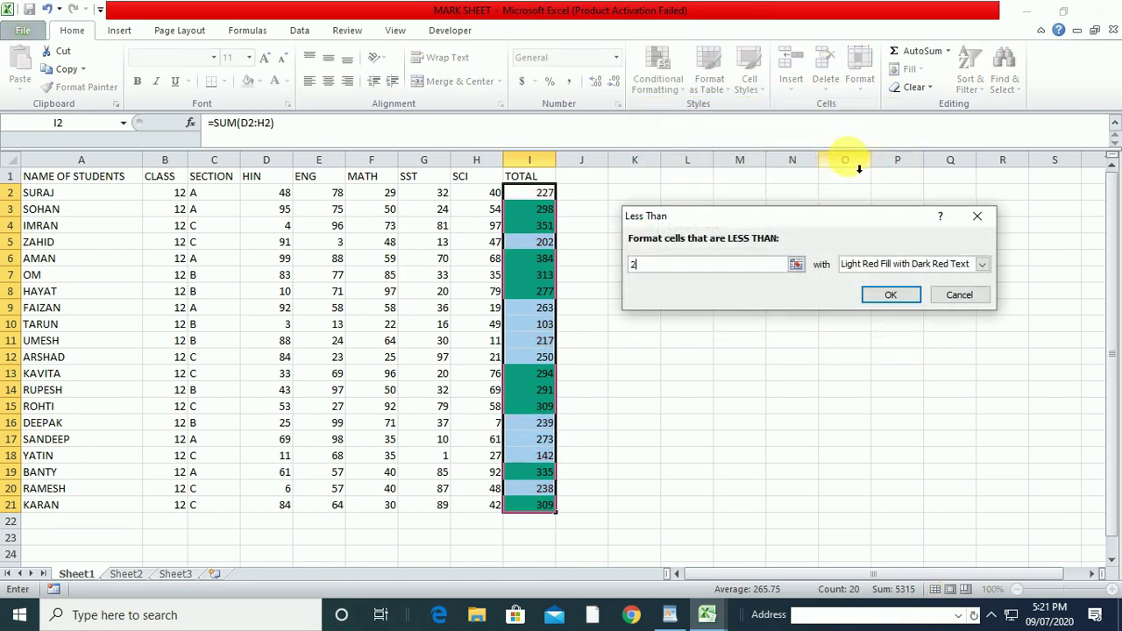
pyautogui.write('00')
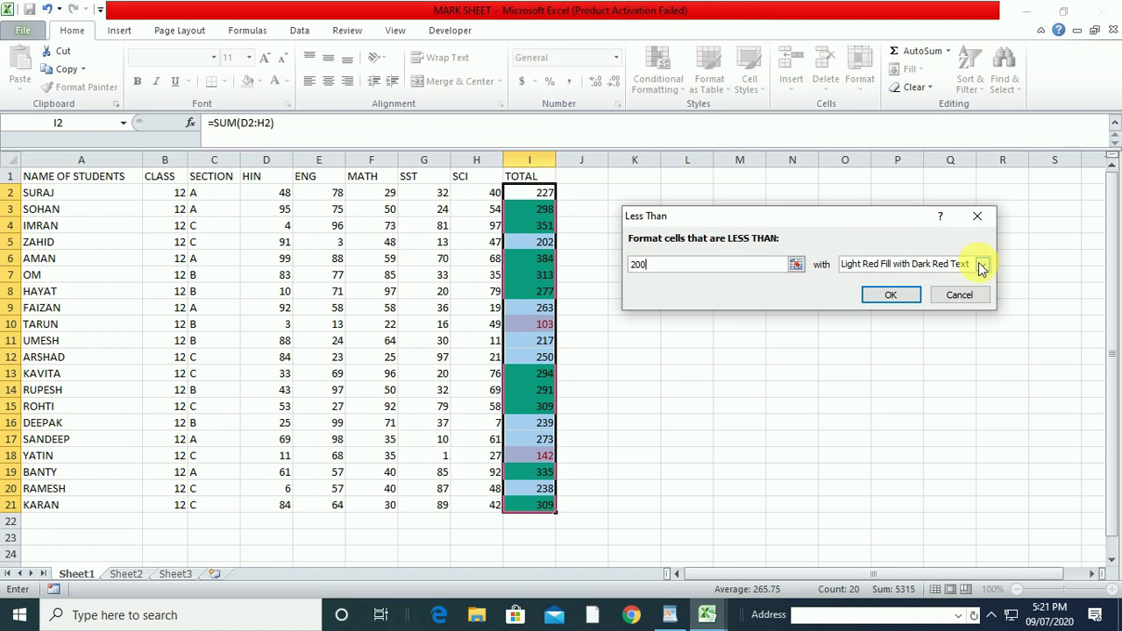
pyautogui.click(982, 268)
pyautogui.click(873, 340)
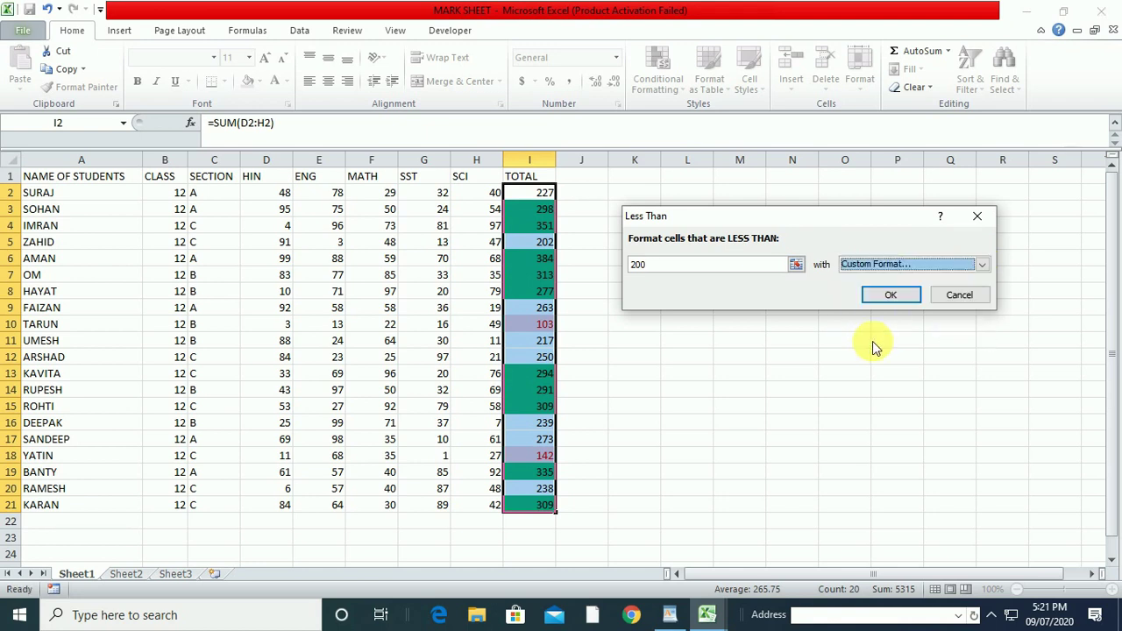
pyautogui.click(644, 245)
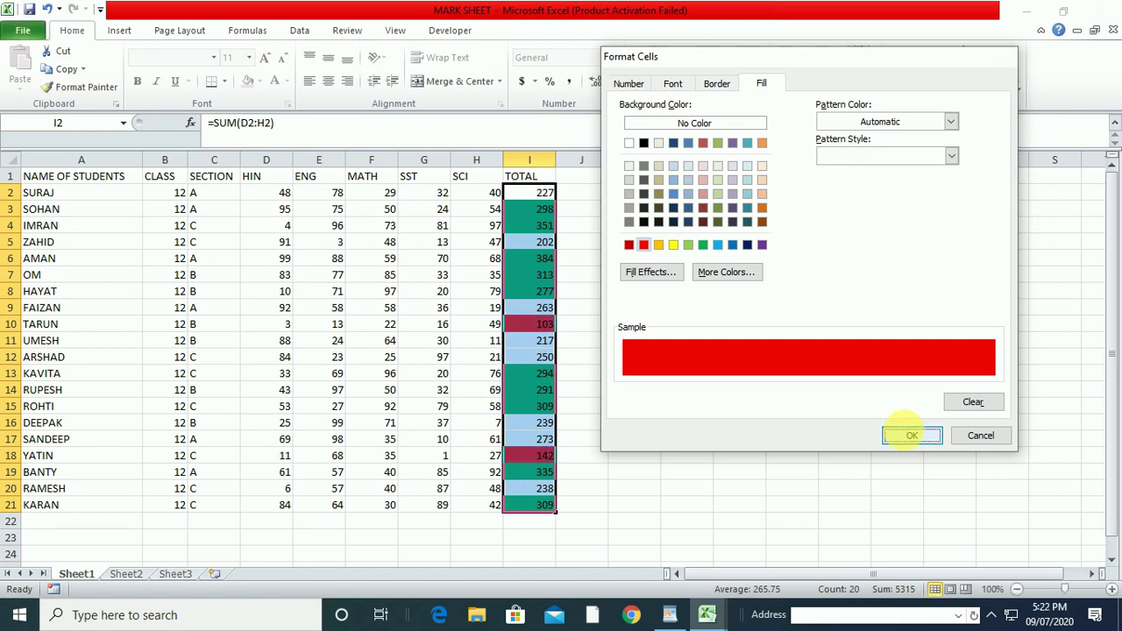
pyautogui.click(909, 437)
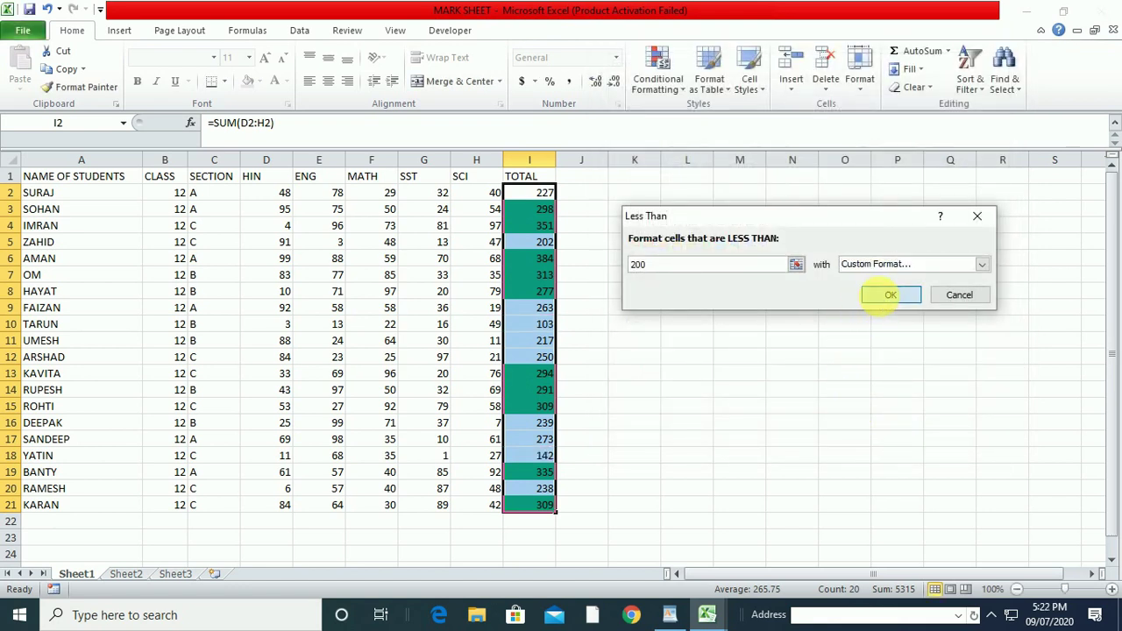
pyautogui.click(884, 301)
pyautogui.click(658, 75)
pyautogui.moveTo(712, 116)
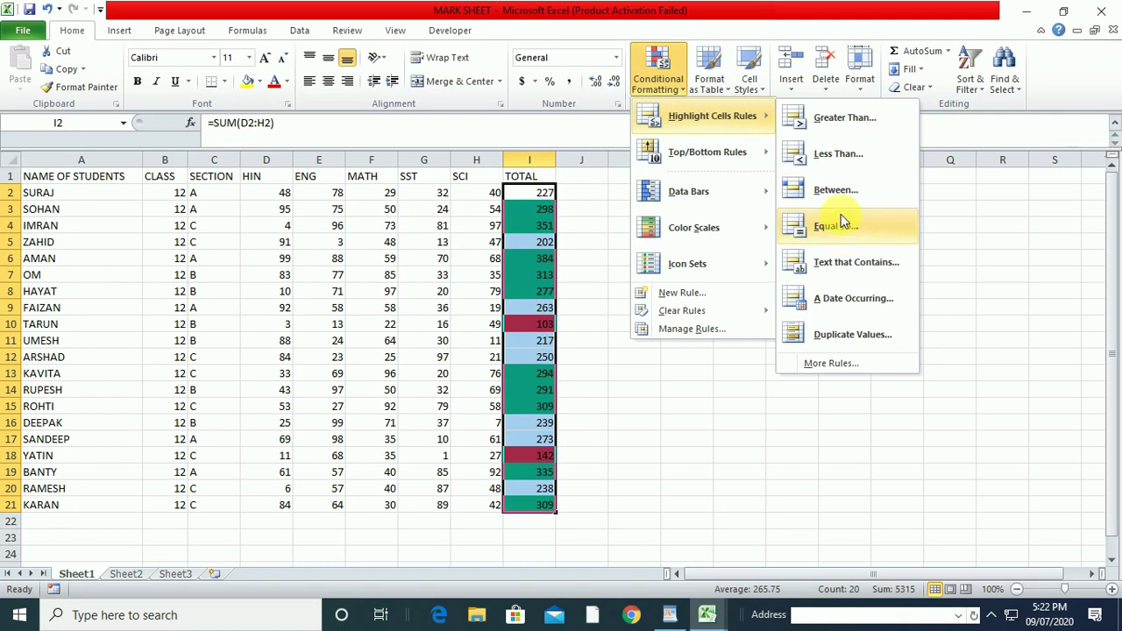
# Add a Between rule shading TOTAL values 201 to 274 with a custom yellow fill
pyautogui.click(843, 189)
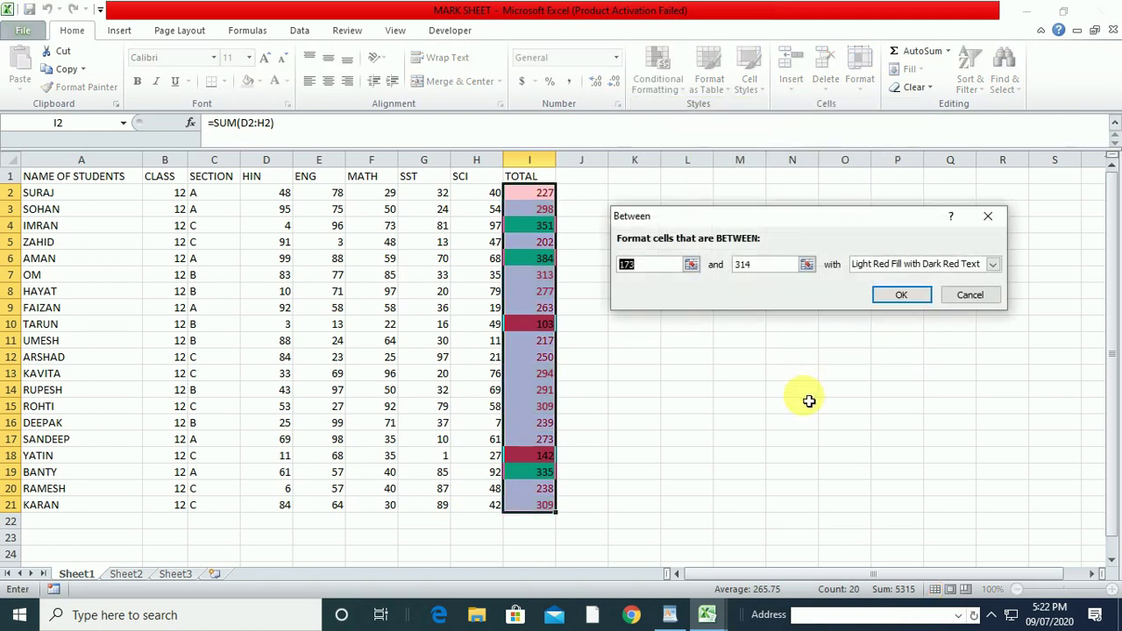
pyautogui.write('201')
pyautogui.press('Tab')
pyautogui.write('274')
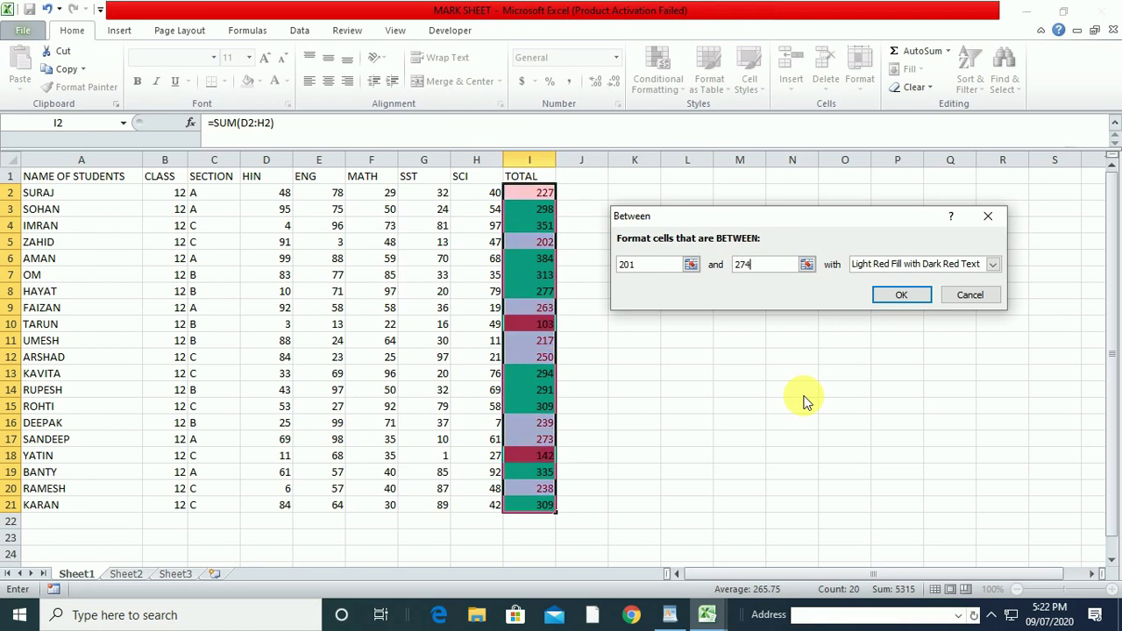
pyautogui.click(929, 266)
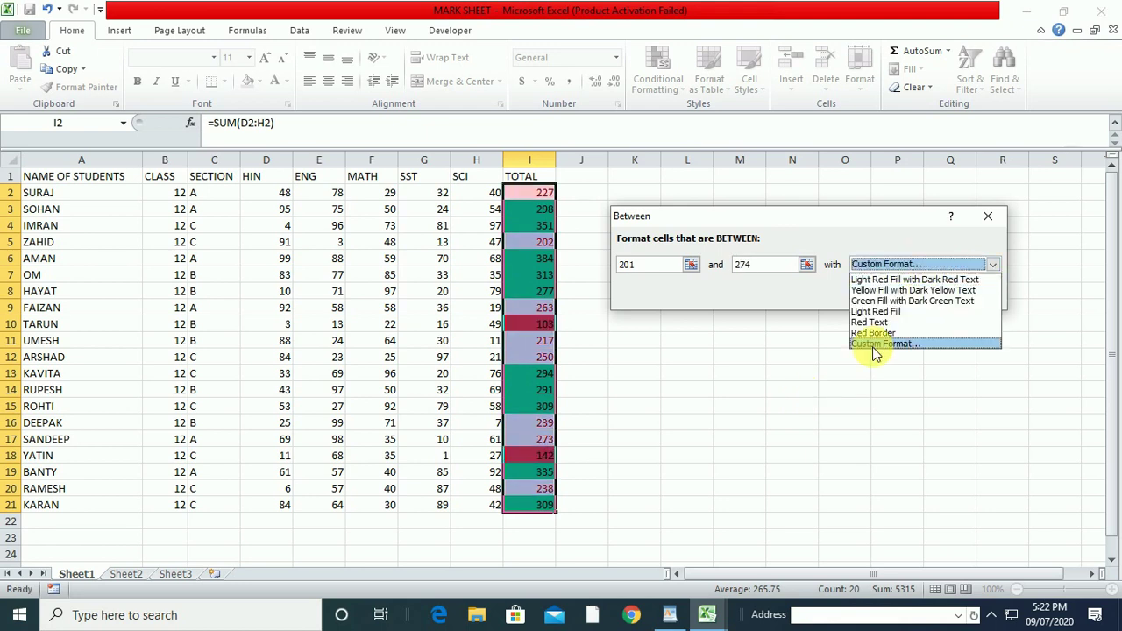
pyautogui.click(885, 344)
pyautogui.click(673, 246)
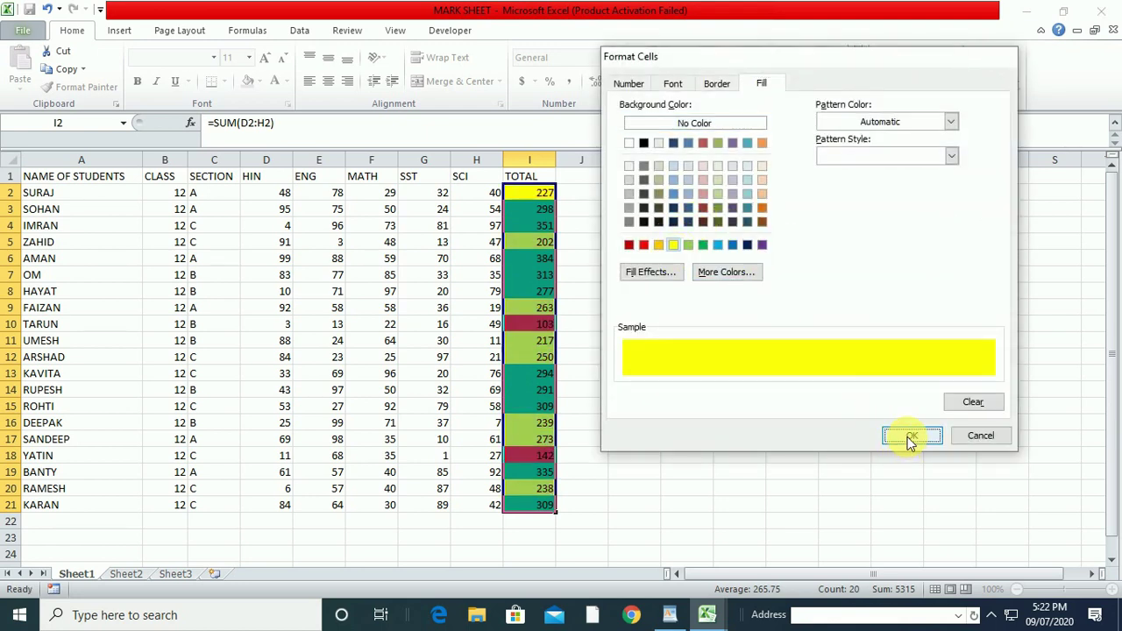
pyautogui.click(906, 440)
pyautogui.click(900, 293)
# Select the whole marks table A1:I21 for the data tools
pyautogui.click(649, 360)
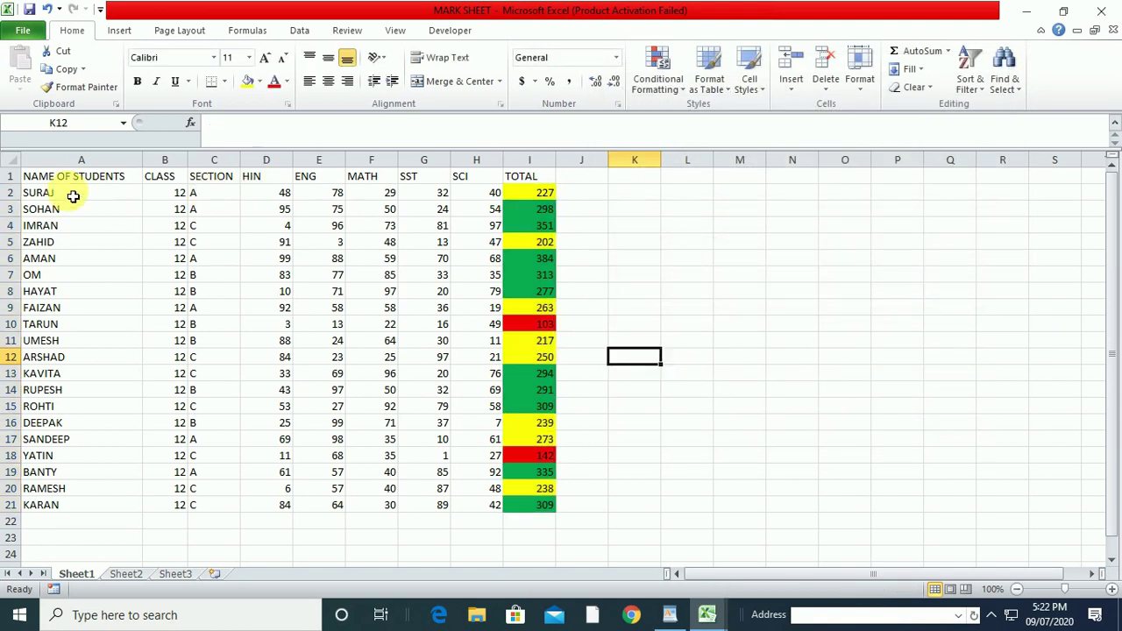
pyautogui.moveTo(76, 176); pyautogui.dragTo(543, 505)
pyautogui.click(299, 29)
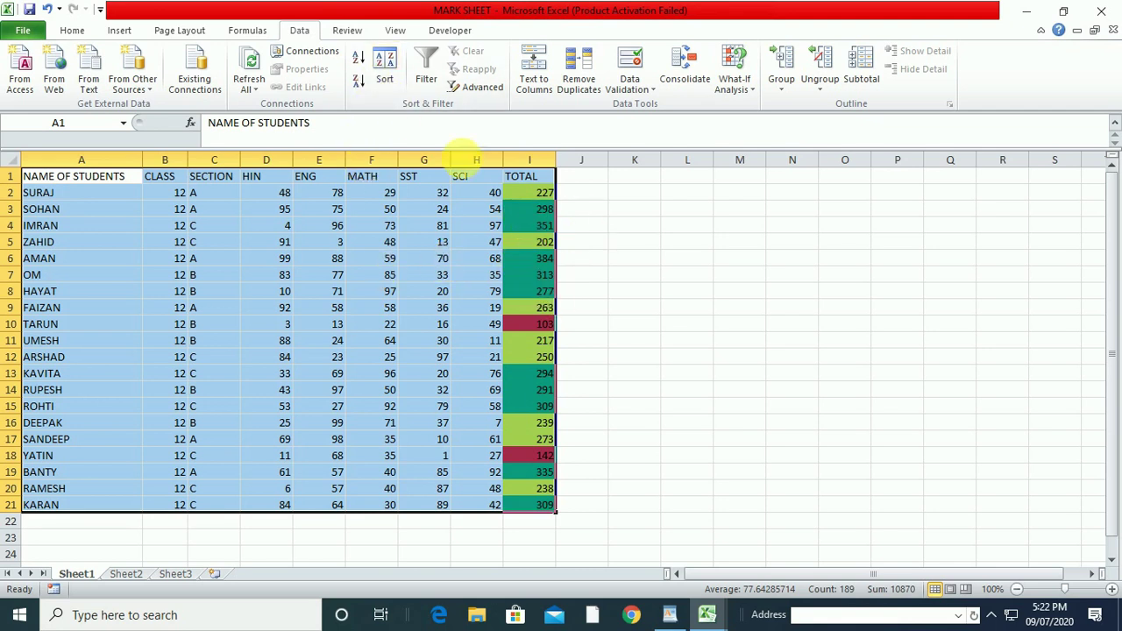
# Sort on TOTAL by cell colour, with green on top as the first level
pyautogui.click(388, 78)
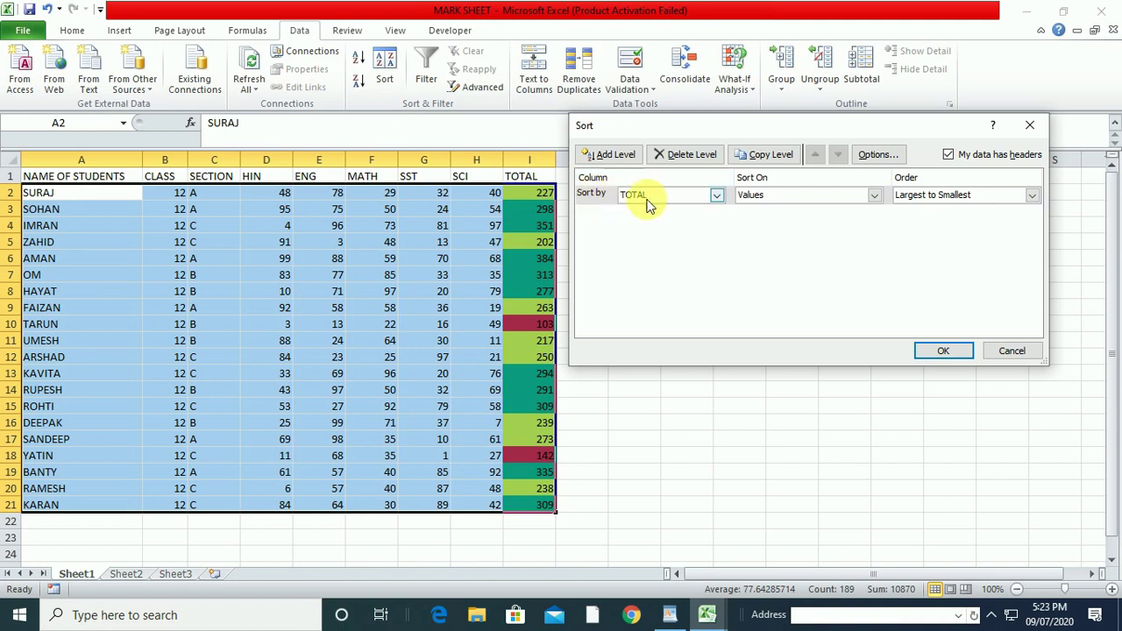
pyautogui.click(772, 193)
pyautogui.click(761, 221)
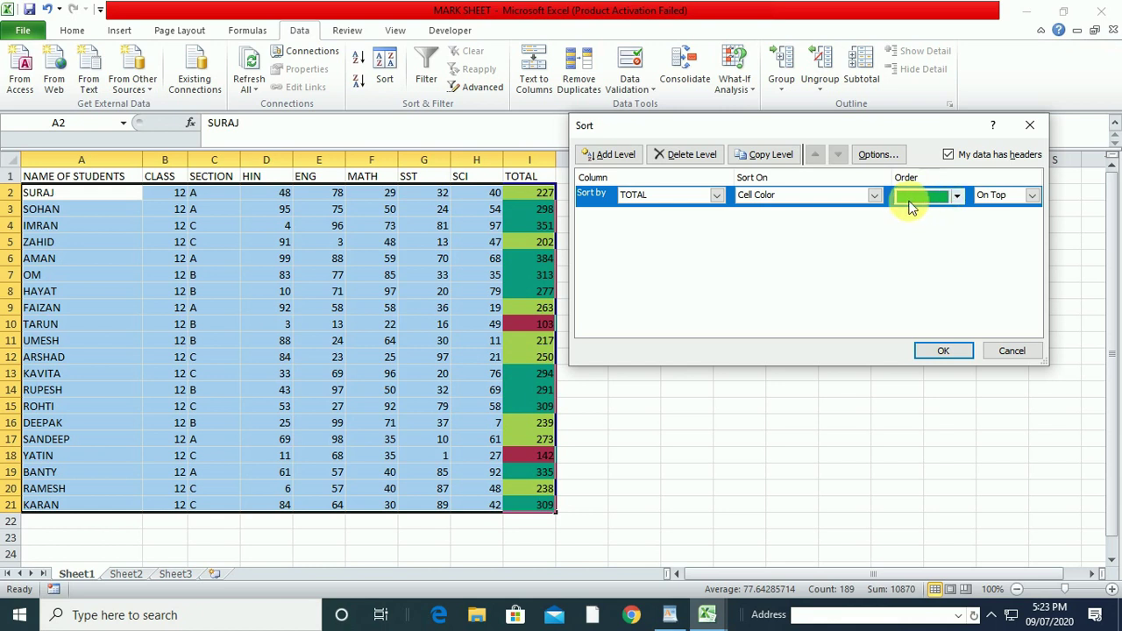
pyautogui.click(952, 196)
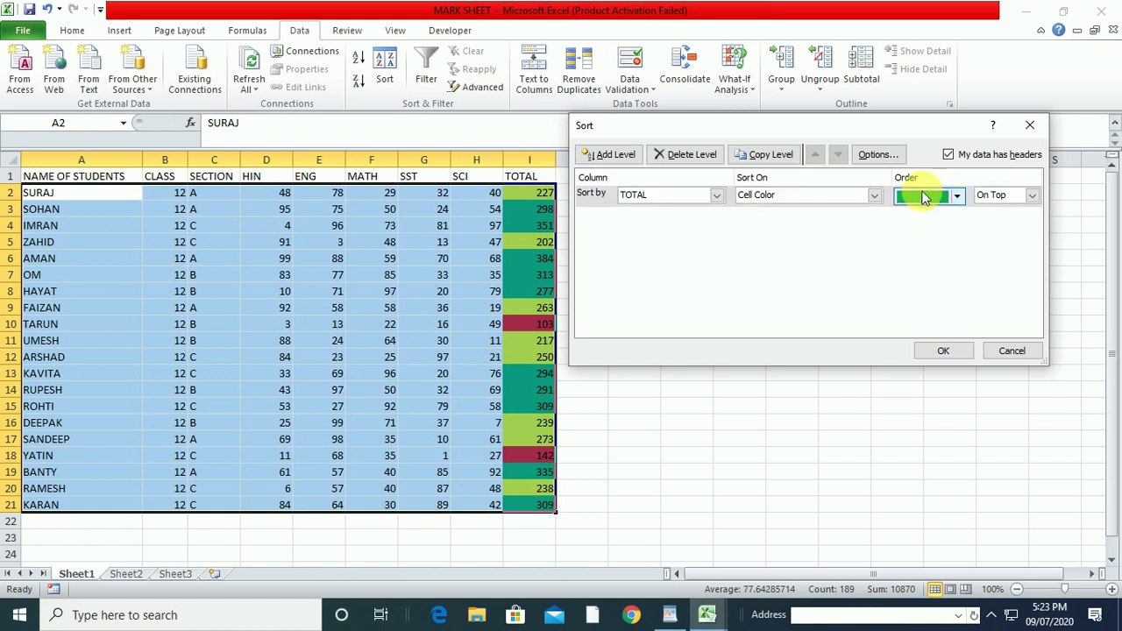
pyautogui.click(955, 196)
pyautogui.click(907, 219)
# Add a second TOTAL cell-colour sort level with yellow on top
pyautogui.click(618, 157)
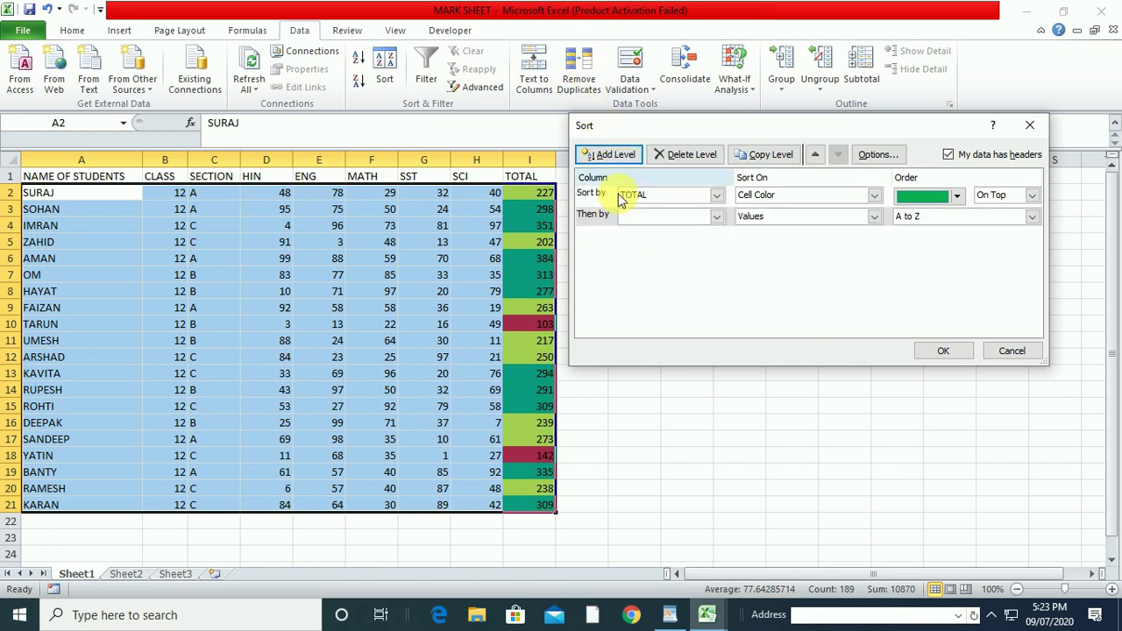
pyautogui.click(631, 218)
pyautogui.click(639, 319)
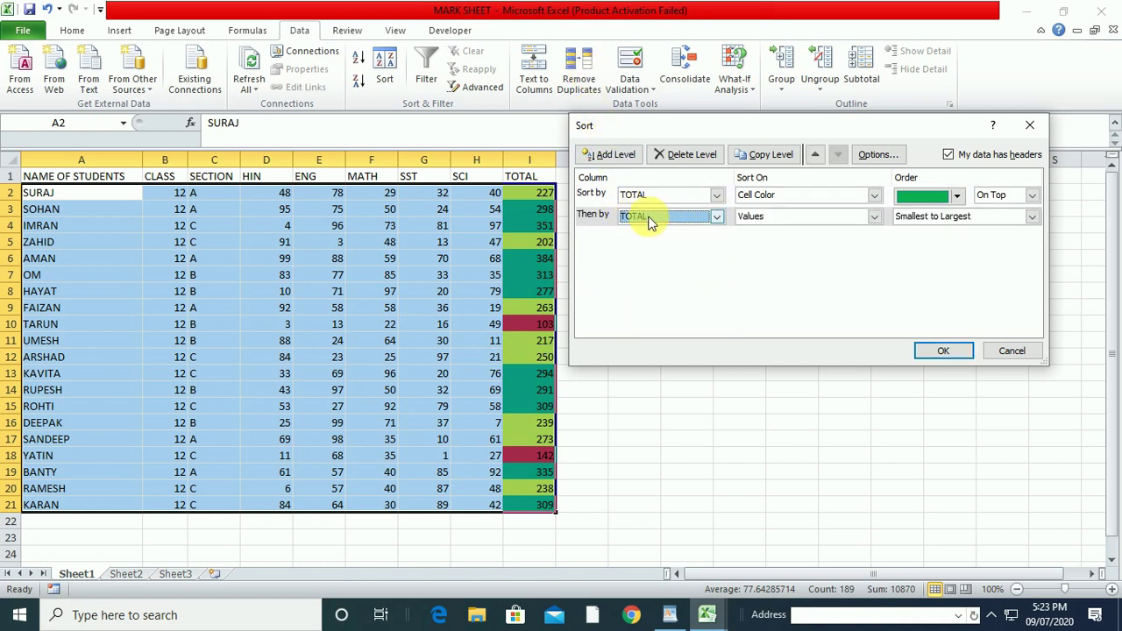
pyautogui.click(799, 219)
pyautogui.click(768, 244)
pyautogui.click(914, 267)
pyautogui.click(959, 219)
pyautogui.click(933, 250)
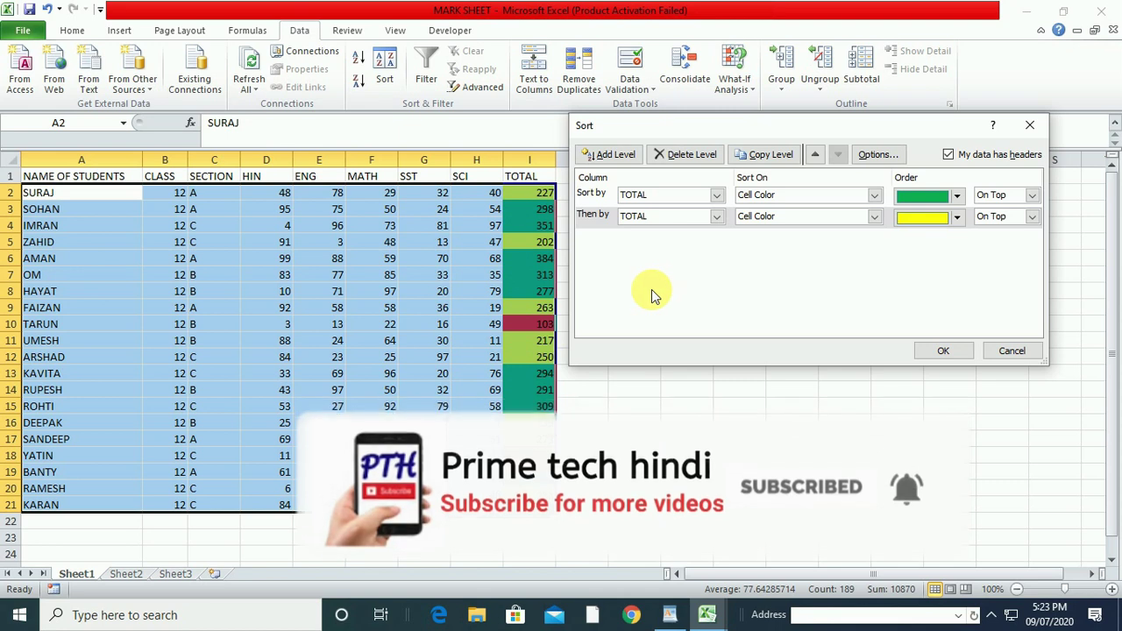
# Add a third TOTAL cell-colour level with red on top and apply the sort
pyautogui.click(616, 155)
pyautogui.click(717, 237)
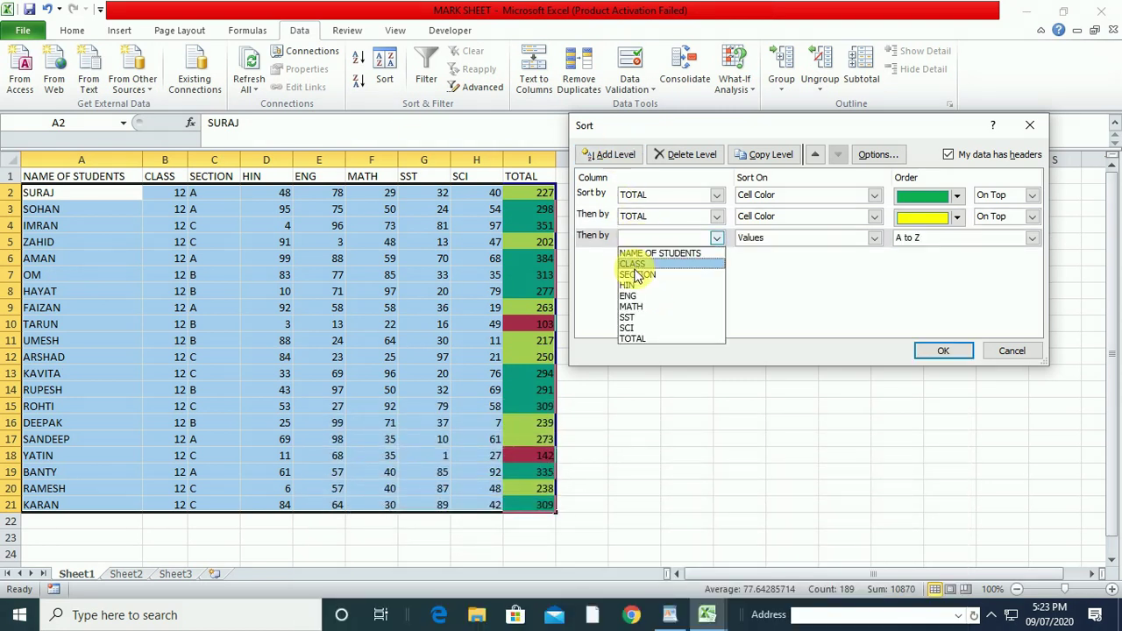
pyautogui.click(631, 338)
pyautogui.click(824, 237)
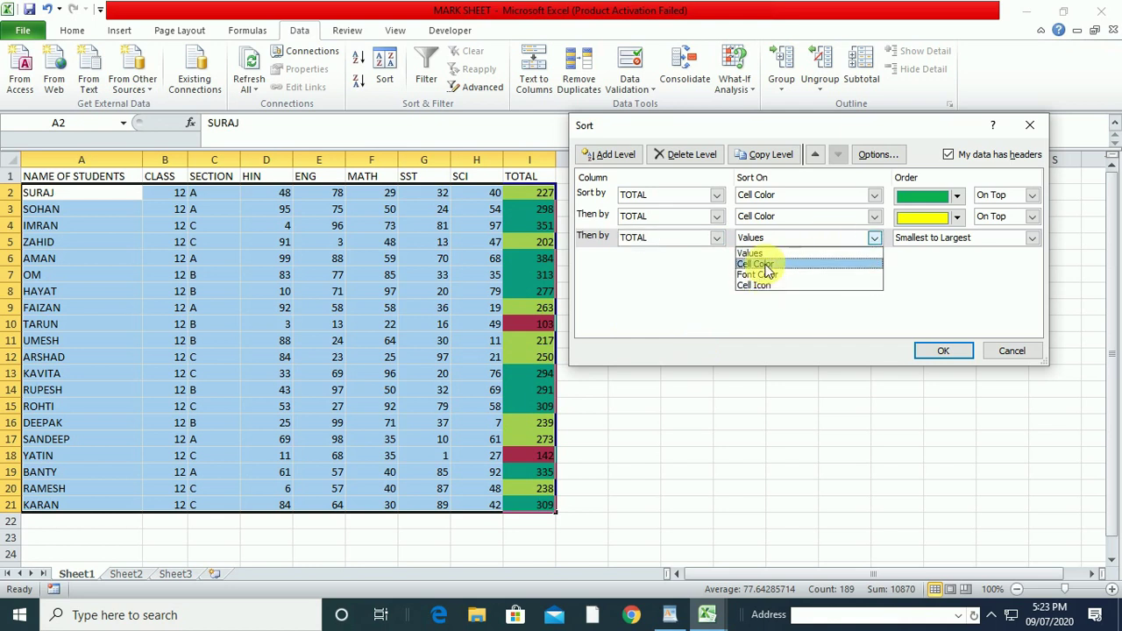
pyautogui.click(769, 267)
pyautogui.click(958, 241)
pyautogui.click(947, 268)
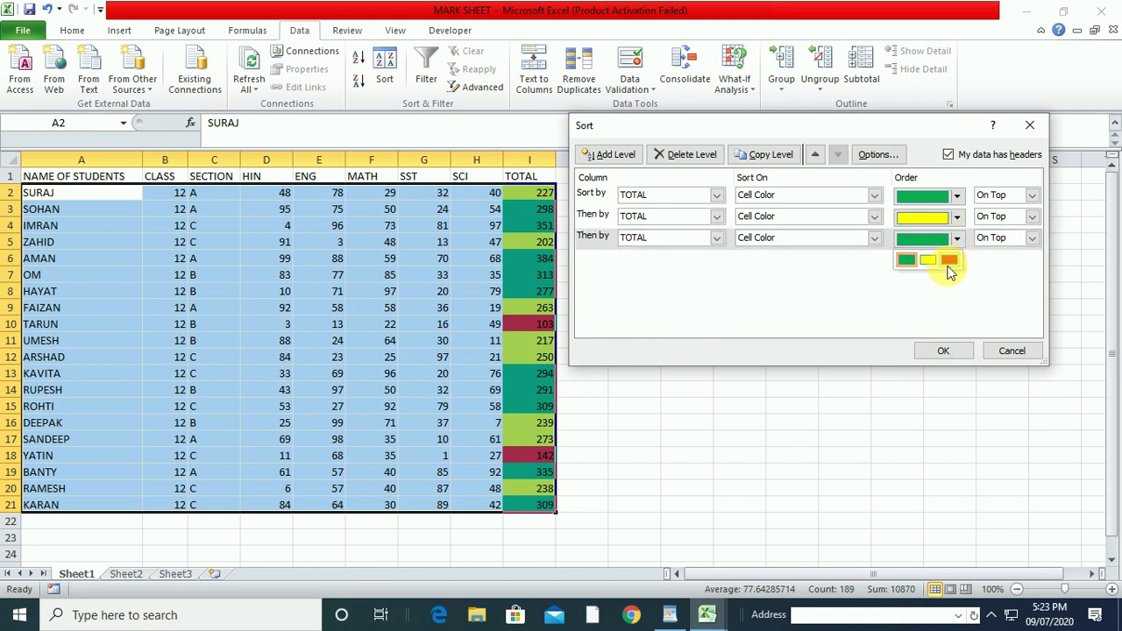
pyautogui.click(943, 351)
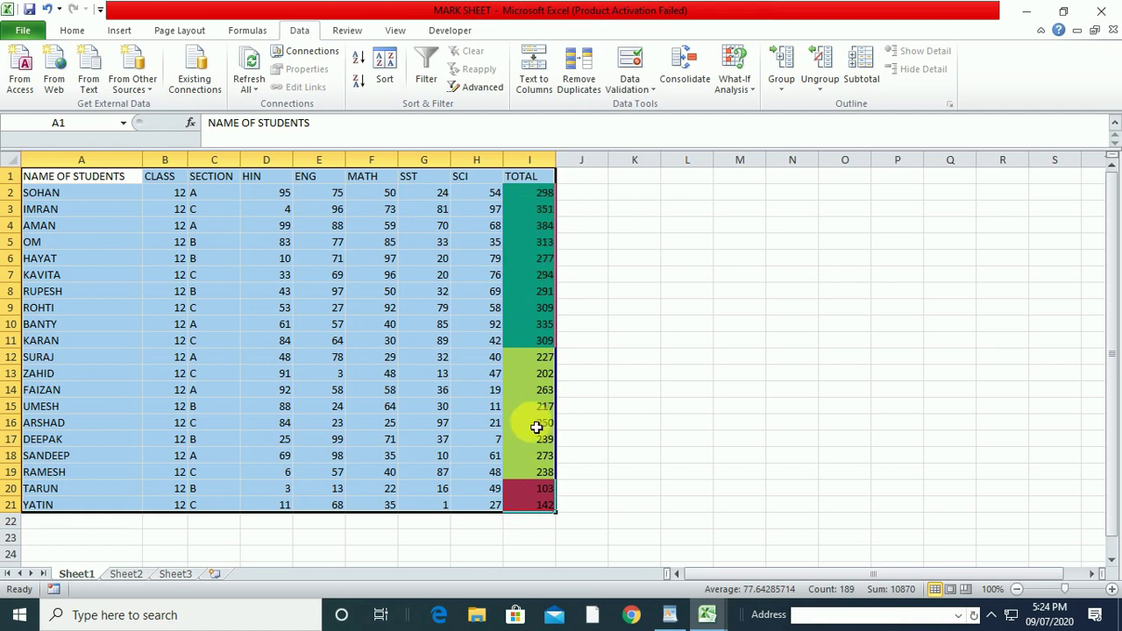
# Select the green (rows 2-11), yellow (12-19) and red (20-21) total groups in turn
pyautogui.moveTo(544, 193); pyautogui.dragTo(26, 340)
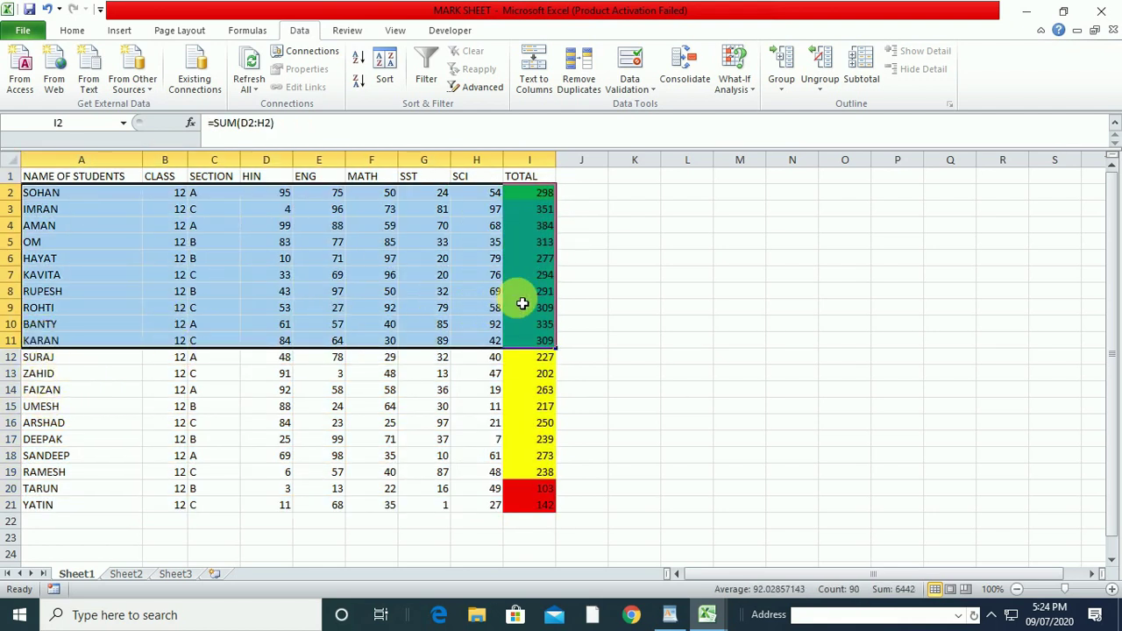
pyautogui.moveTo(549, 347); pyautogui.dragTo(21, 196)
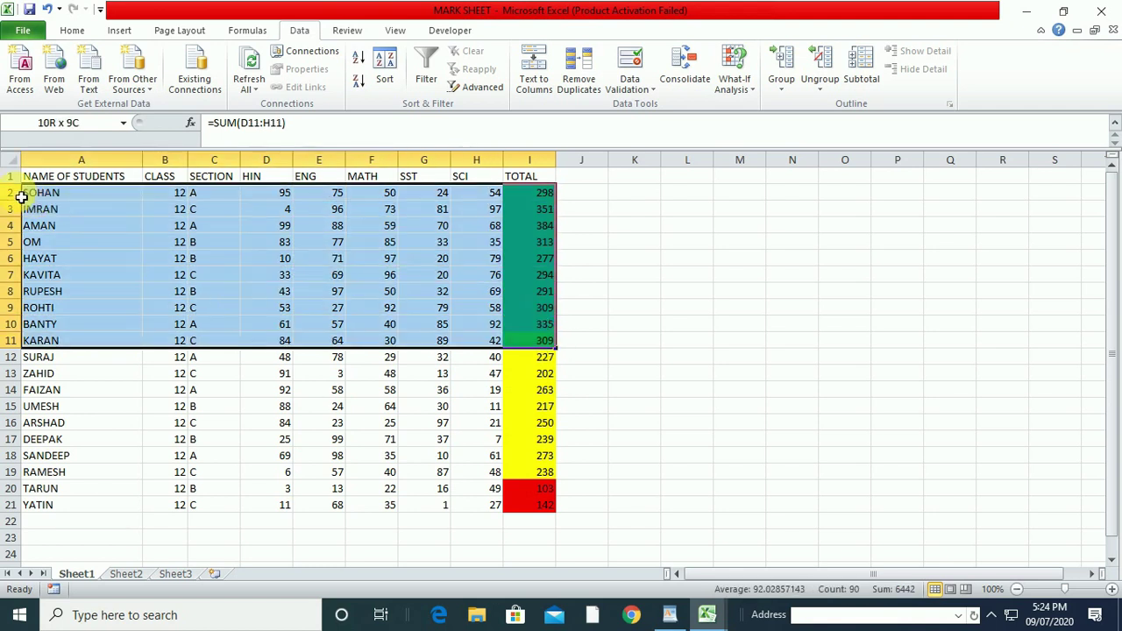
pyautogui.moveTo(41, 359); pyautogui.dragTo(549, 474)
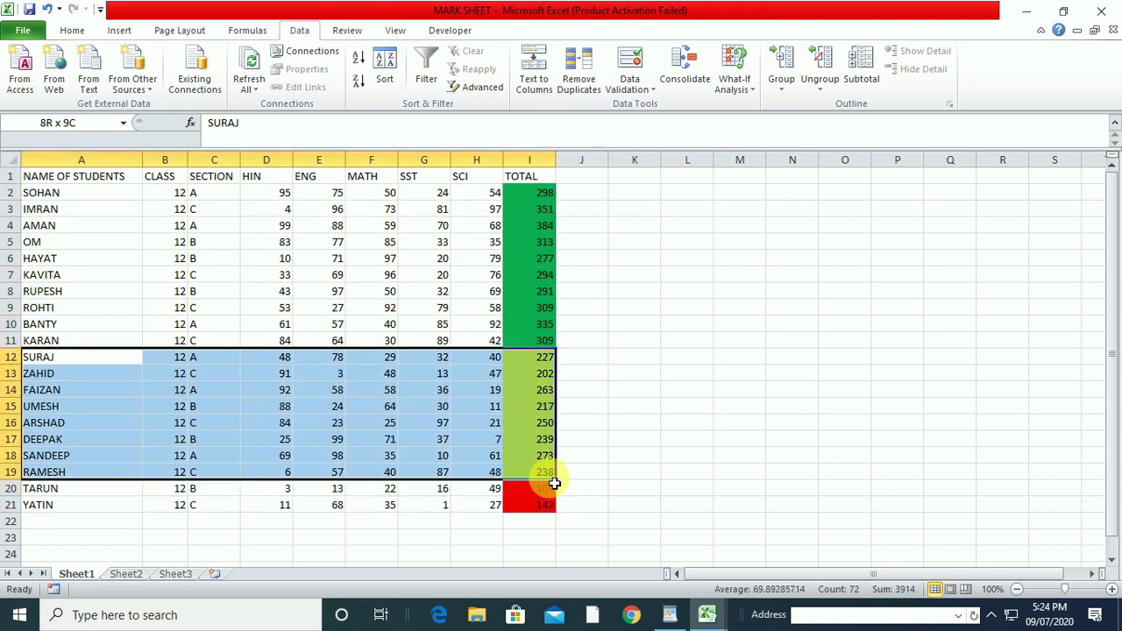
pyautogui.moveTo(35, 488); pyautogui.dragTo(559, 511)
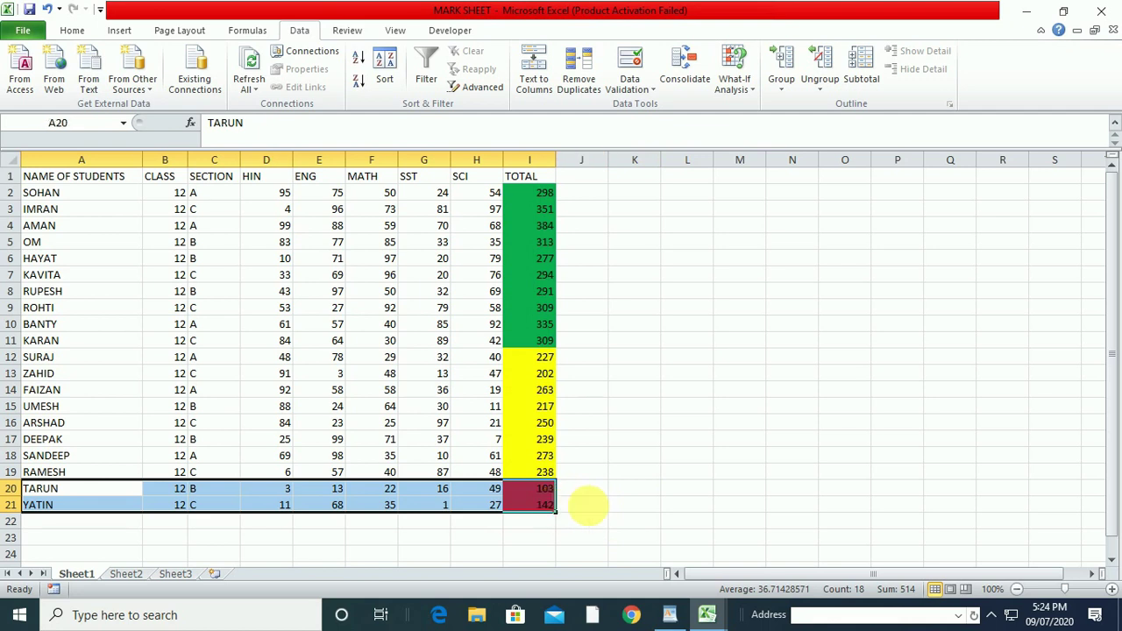
pyautogui.click(752, 356)
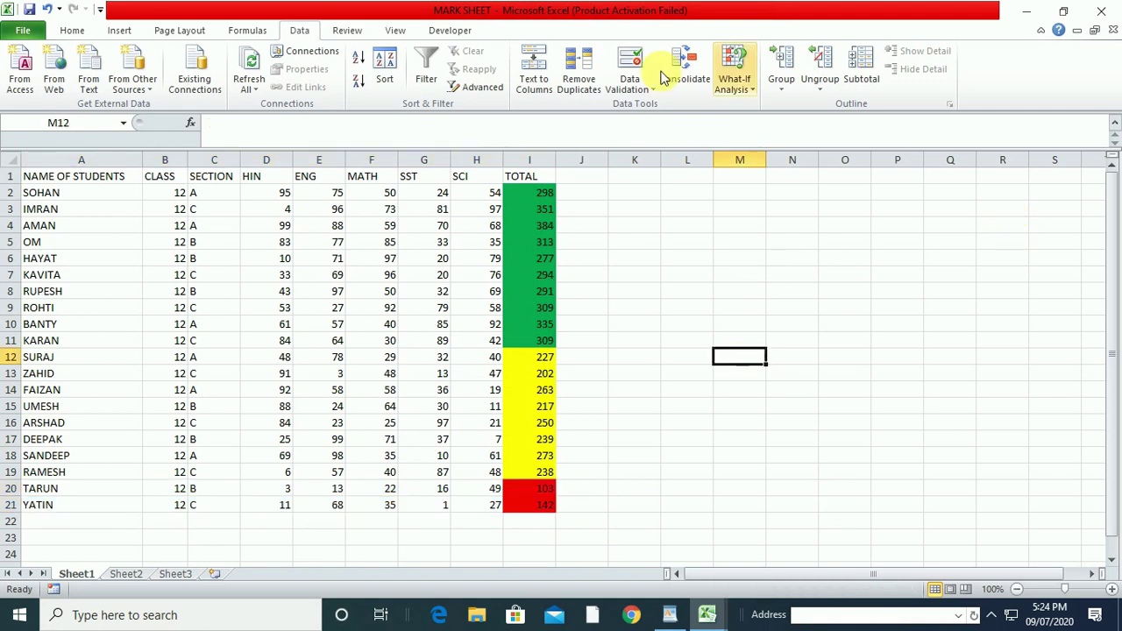
# Retry the sort, dismiss the error message, and select the whole marks table
pyautogui.click(383, 81)
pyautogui.click(839, 282)
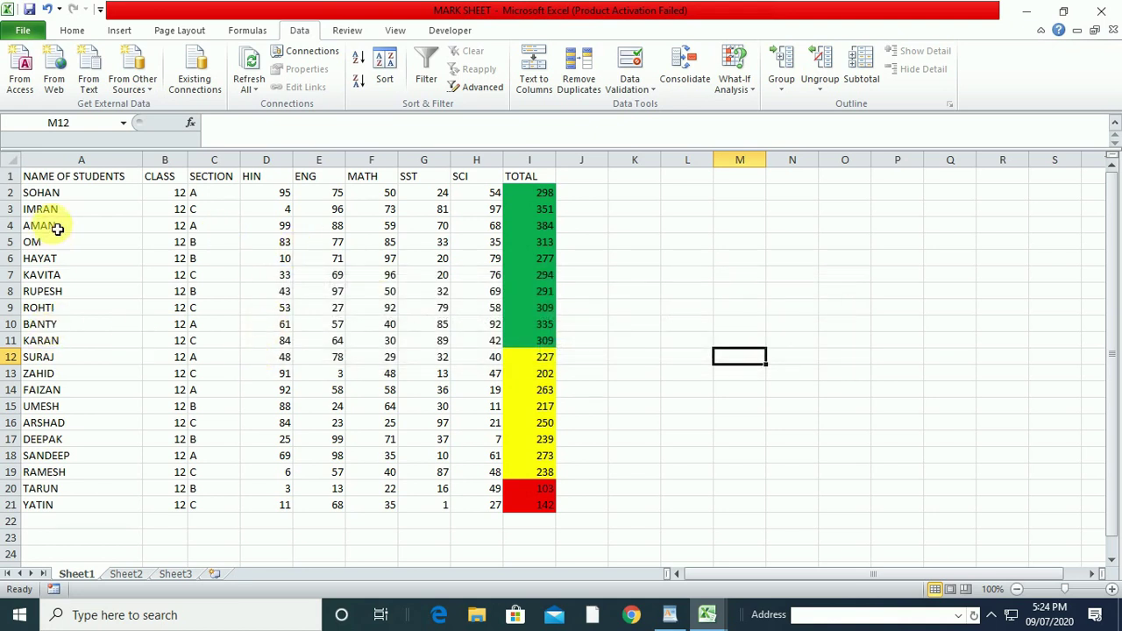
pyautogui.moveTo(43, 178); pyautogui.dragTo(541, 526)
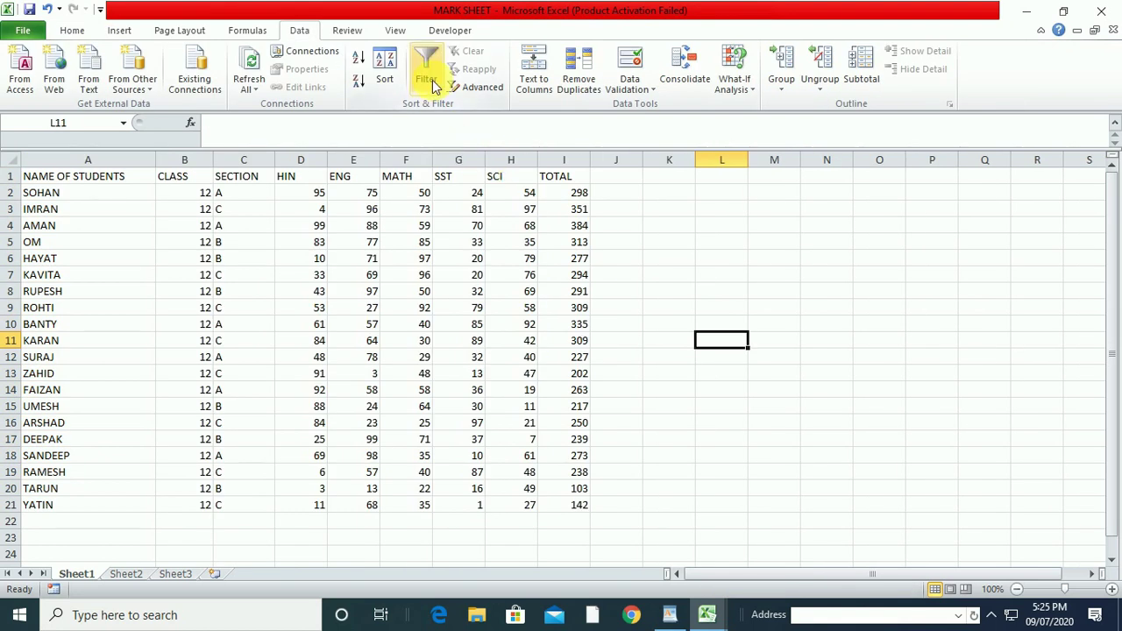
# Turn on filter dropdowns for the marks table A1:I21
pyautogui.moveTo(39, 176)
pyautogui.mouseDown()
pyautogui.moveTo(529, 496)
pyautogui.moveTo(582, 505)
pyautogui.mouseUp()
pyautogui.click(426, 70)
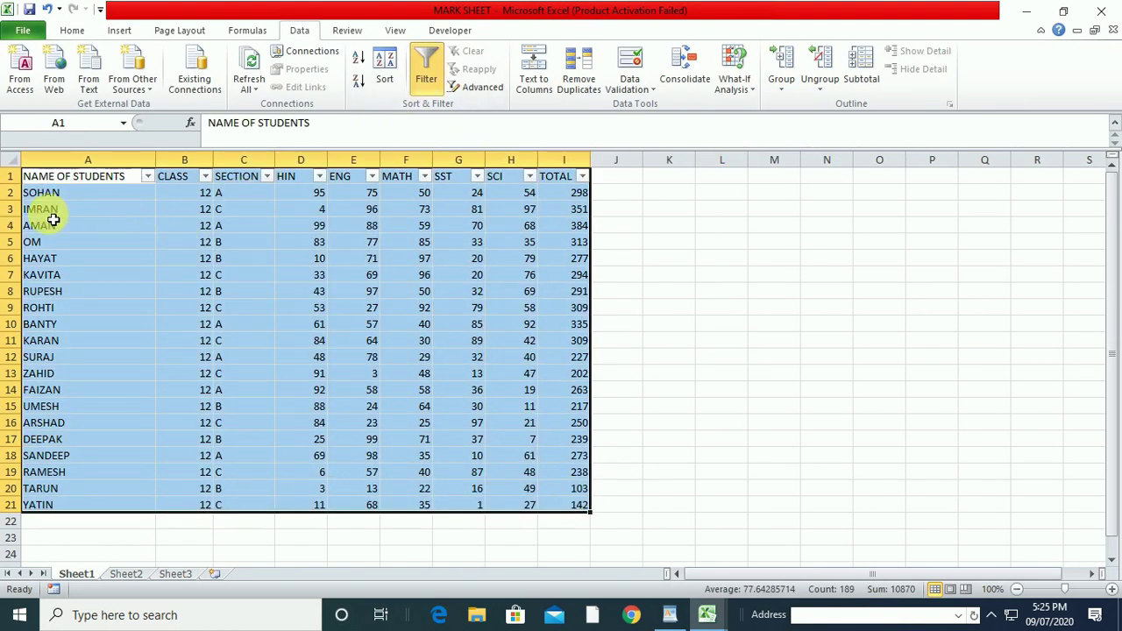
pyautogui.click(87, 159)
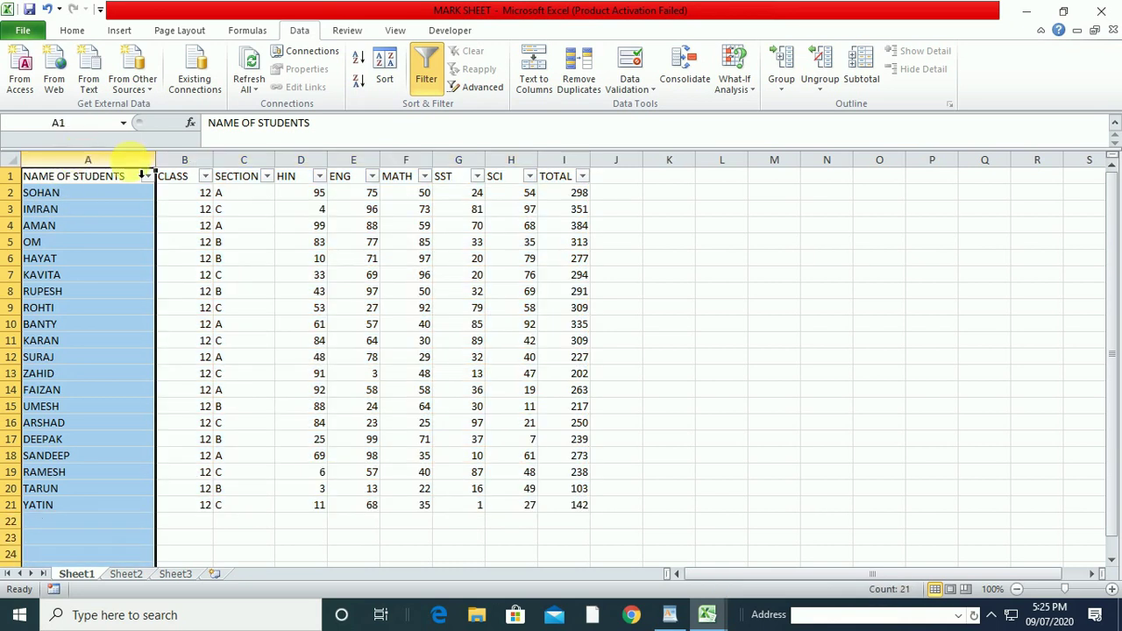
pyautogui.click(184, 160)
pyautogui.click(244, 159)
pyautogui.moveTo(97, 178); pyautogui.dragTo(579, 505)
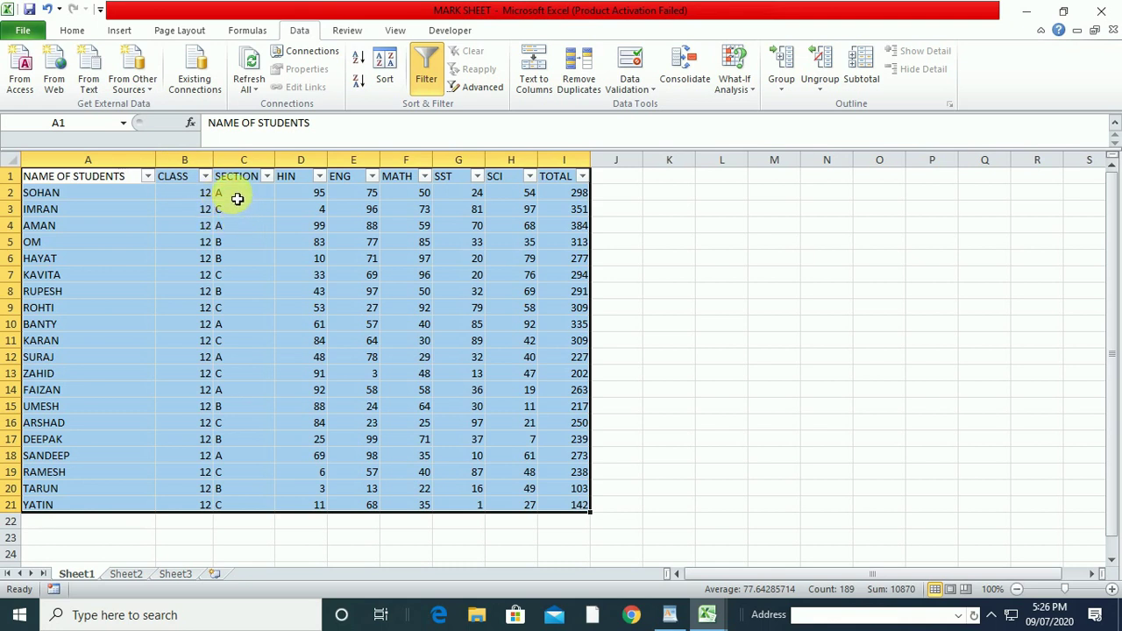
# Filter SECTION to show only section B, then clear the filter
pyautogui.click(266, 176)
pyautogui.click(103, 330)
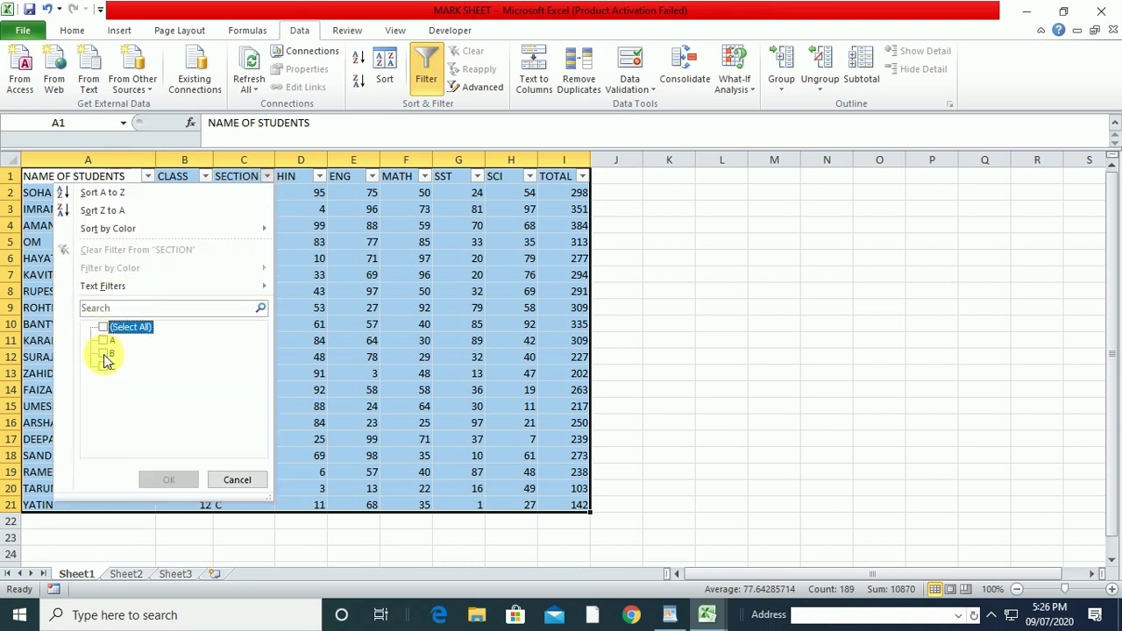
pyautogui.click(103, 354)
pyautogui.click(162, 480)
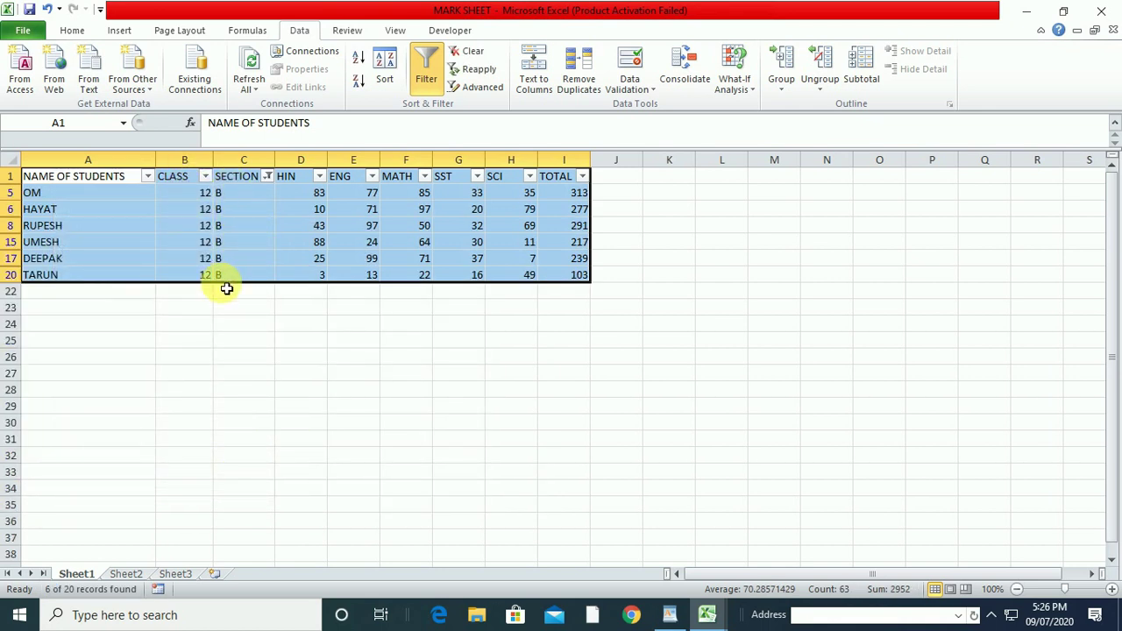
pyautogui.click(471, 53)
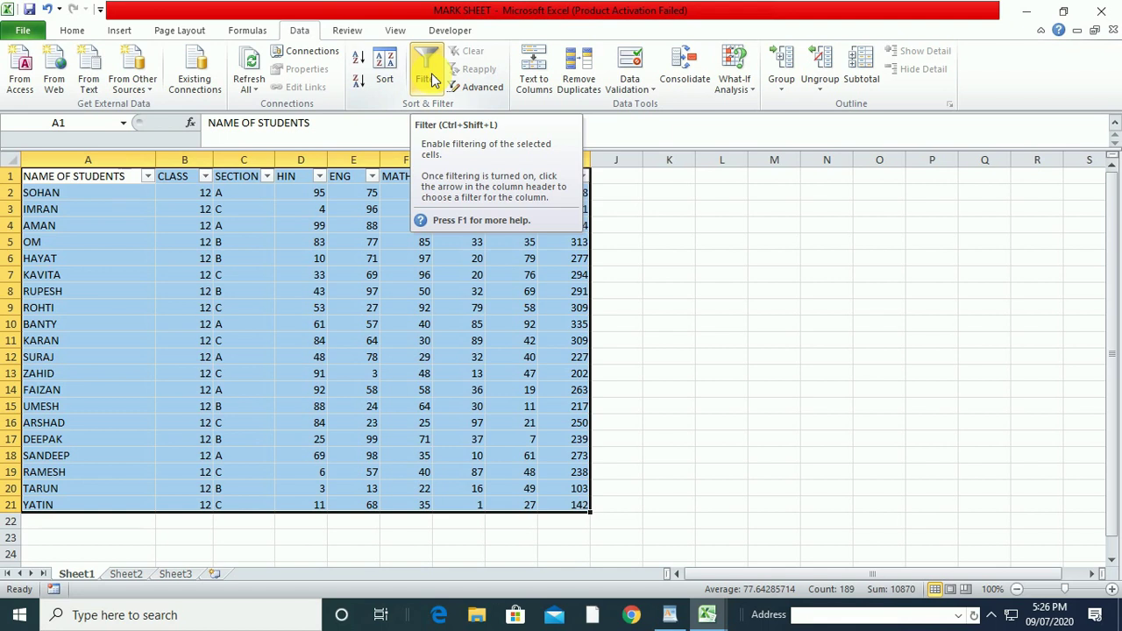
pyautogui.click(424, 177)
pyautogui.click(646, 211)
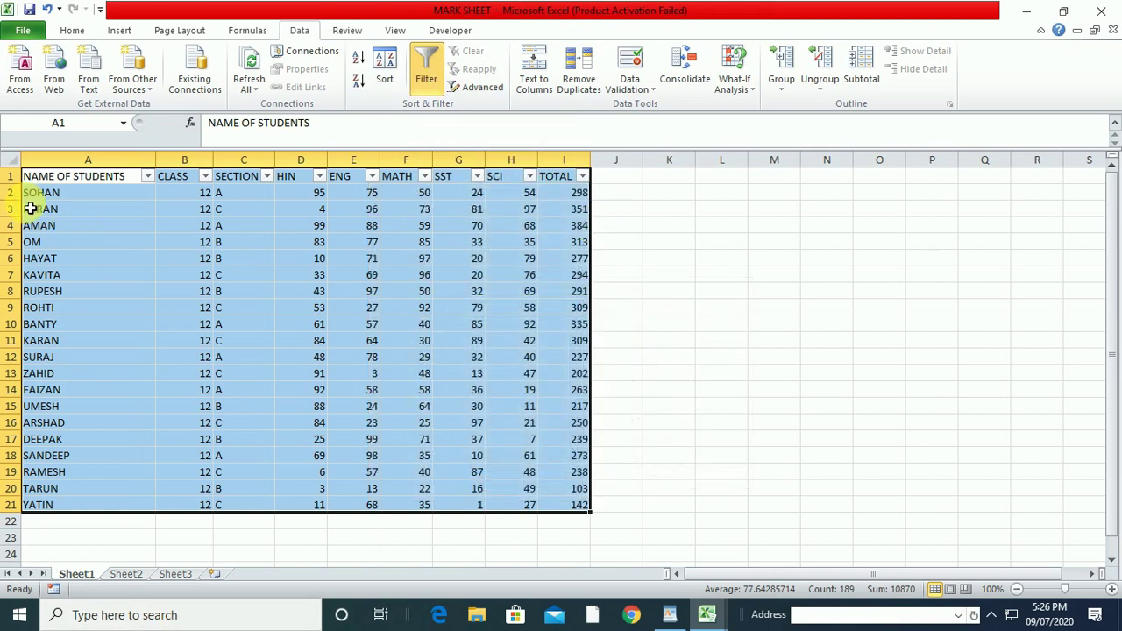
pyautogui.click(1092, 573)
pyautogui.moveTo(877, 573); pyautogui.dragTo(830, 573)
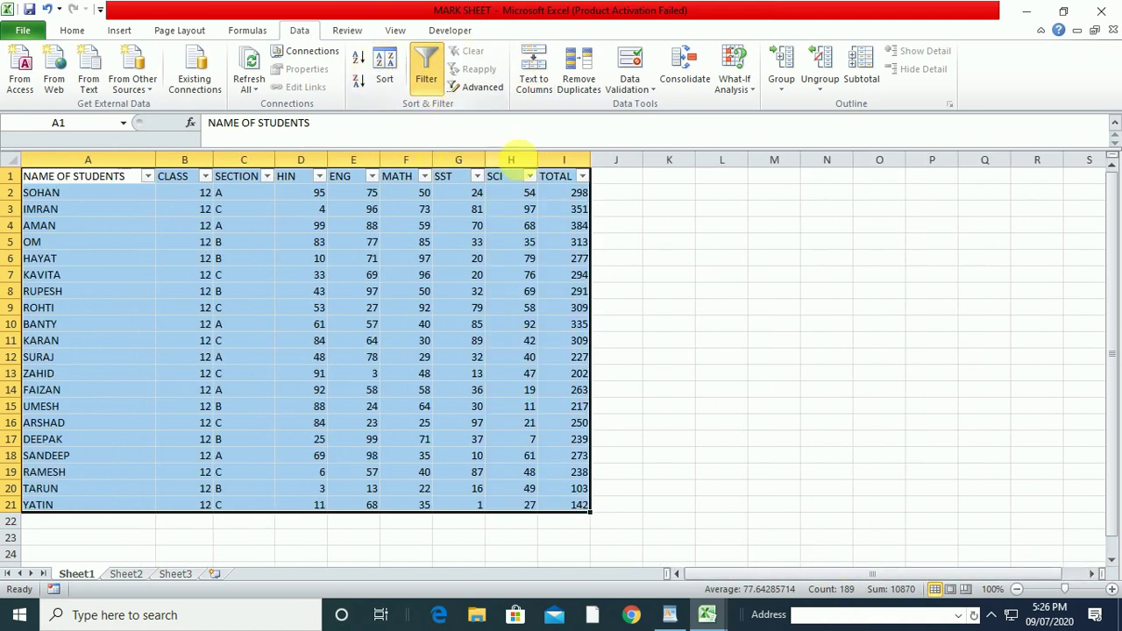
pyautogui.click(585, 176)
pyautogui.moveTo(437, 296)
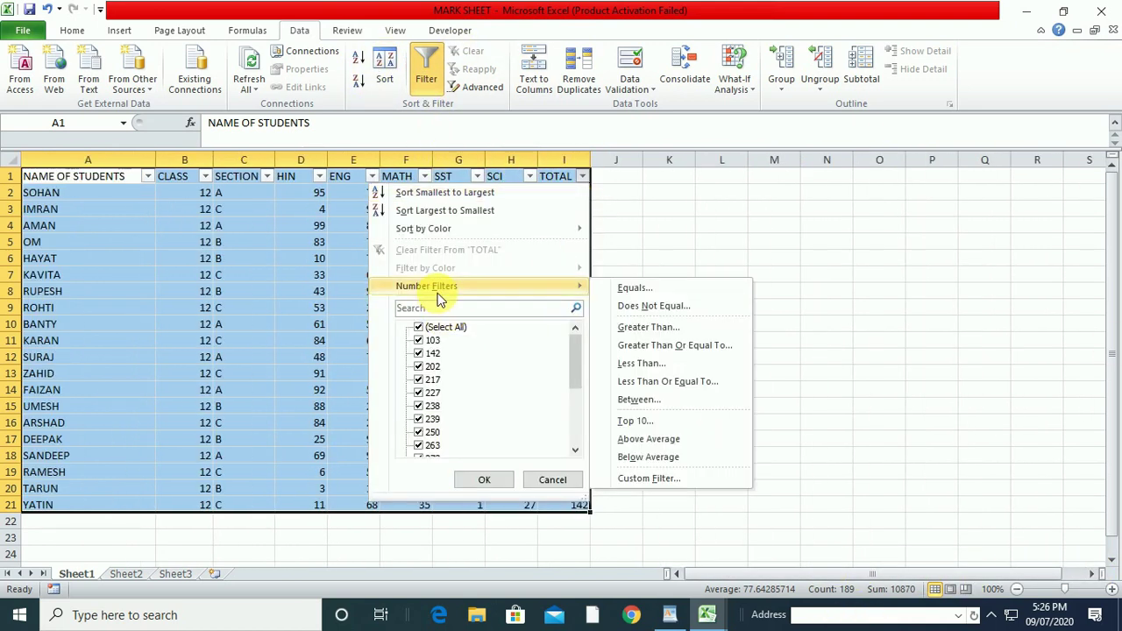
pyautogui.click(634, 288)
pyautogui.moveTo(726, 155); pyautogui.dragTo(716, 158)
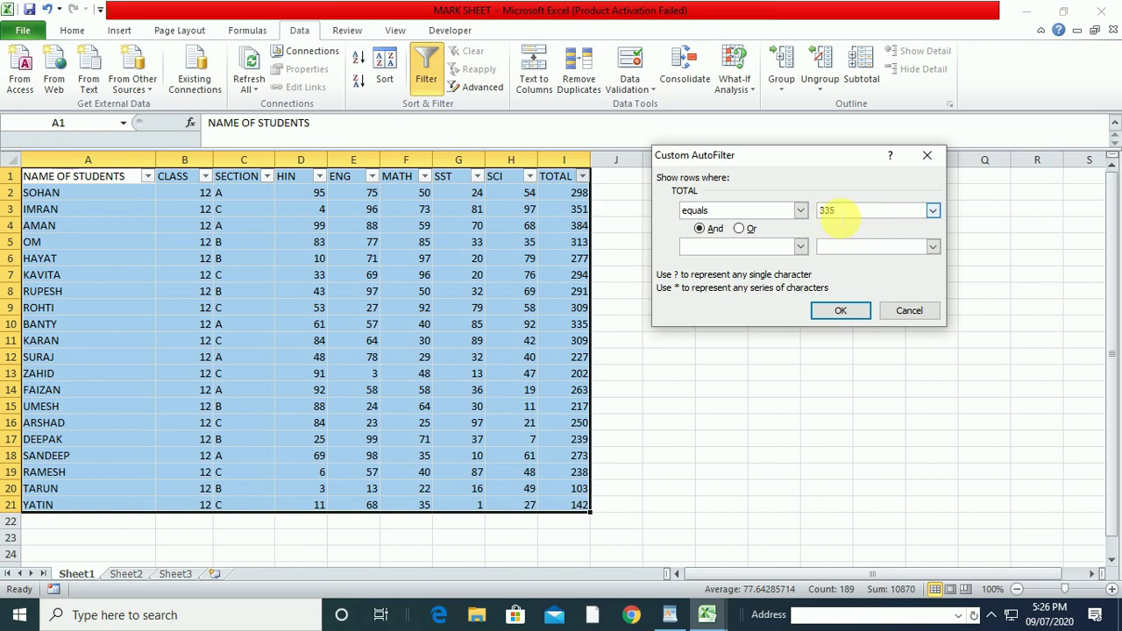
pyautogui.click(840, 310)
pyautogui.click(566, 275)
pyautogui.moveTo(37, 194); pyautogui.dragTo(565, 192)
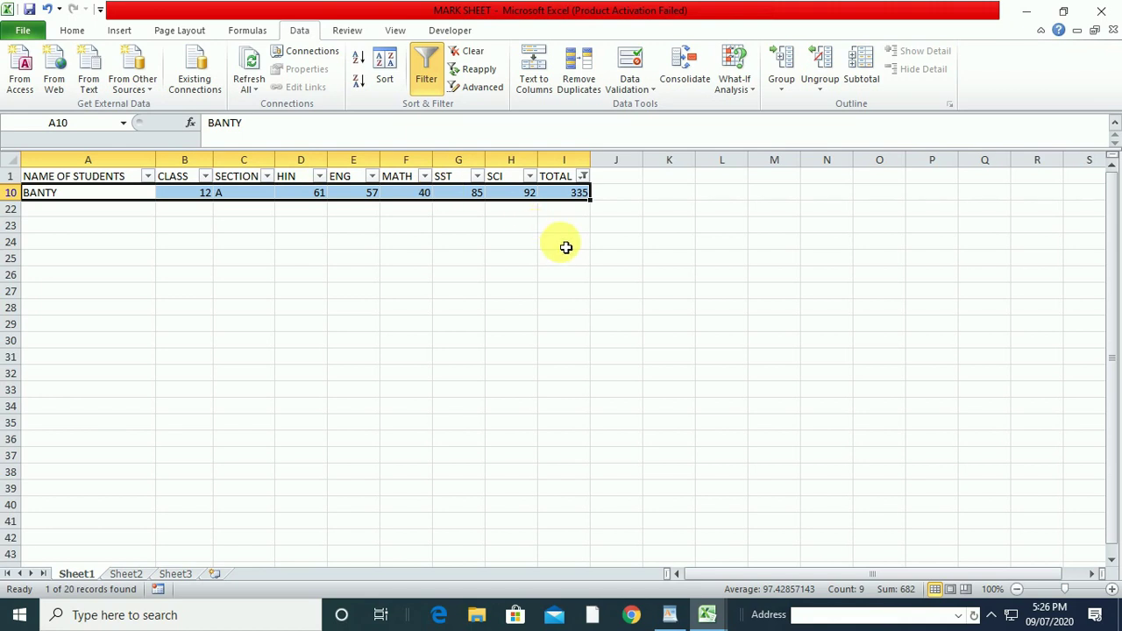
pyautogui.hotkey('ctrl', 'z')
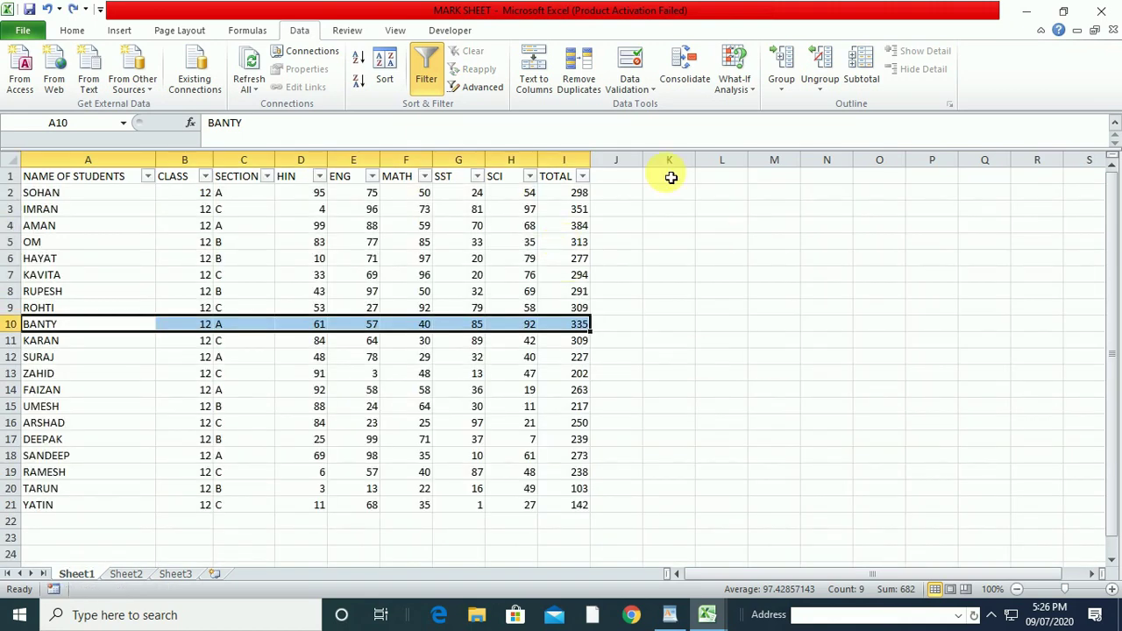
# Filter TOTAL to values greater than 300, then clear that filter
pyautogui.click(583, 178)
pyautogui.moveTo(469, 290)
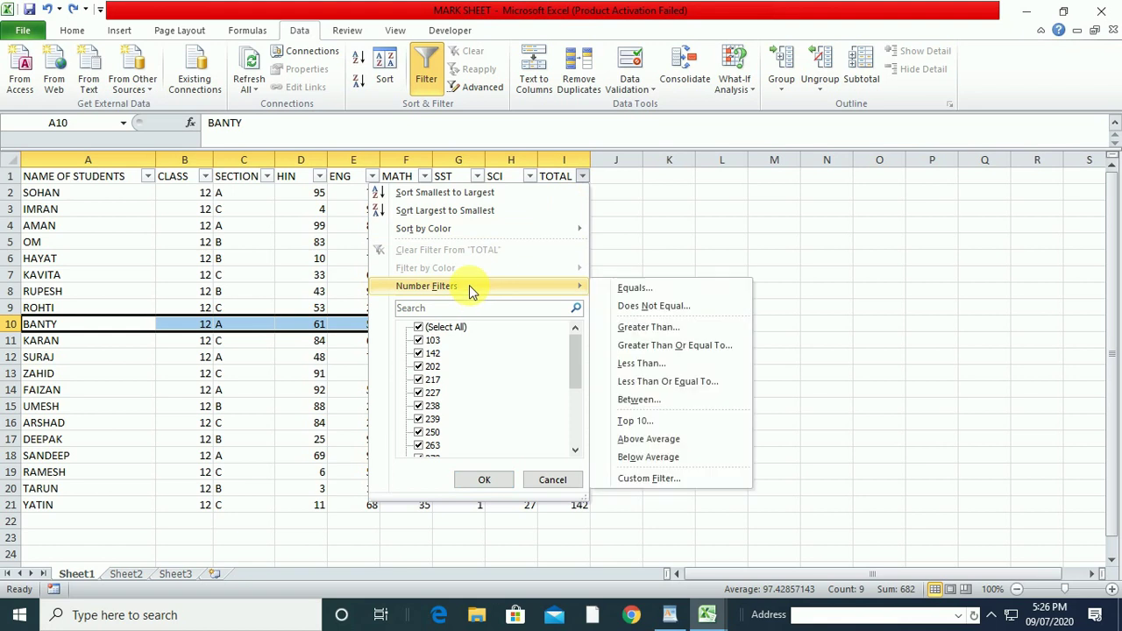
pyautogui.click(671, 332)
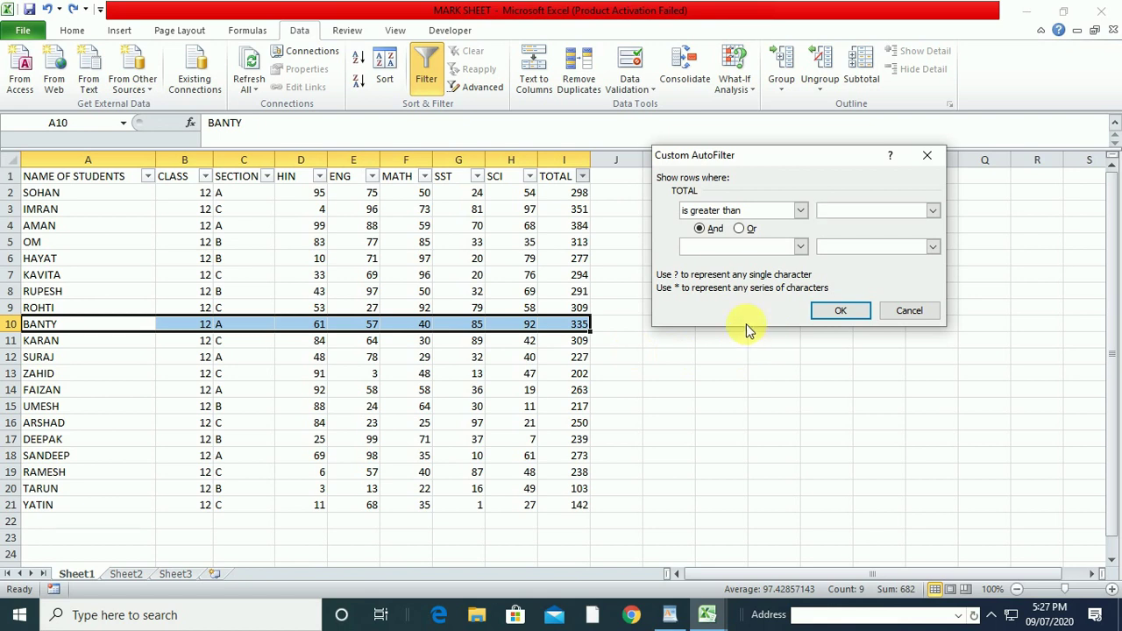
pyautogui.write('300')
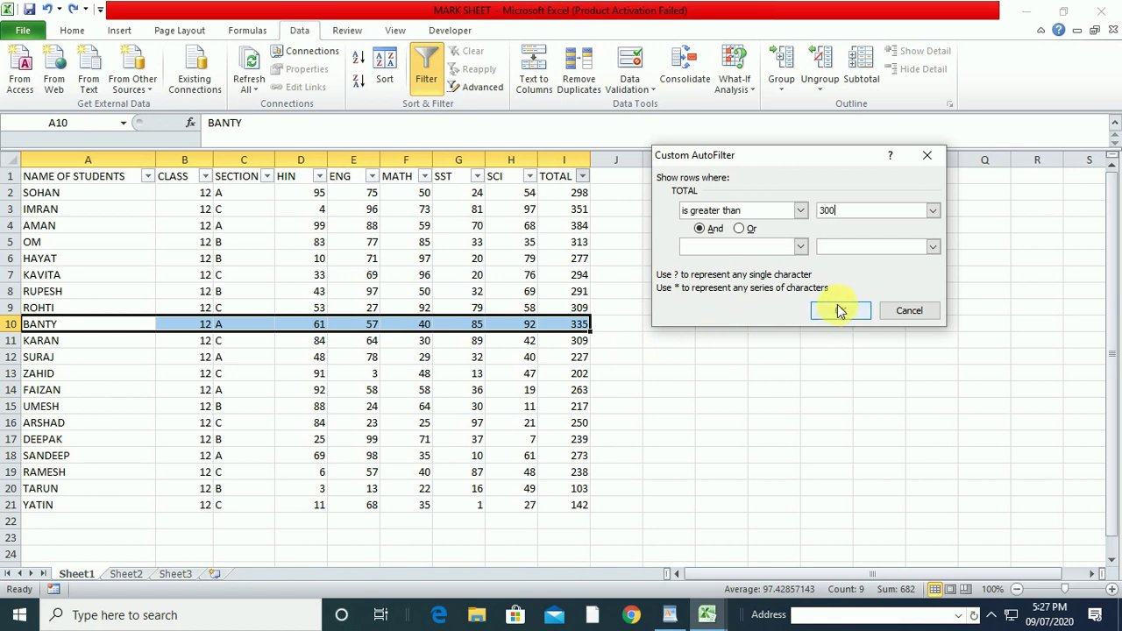
pyautogui.click(839, 310)
pyautogui.click(714, 340)
pyautogui.moveTo(571, 273)
pyautogui.mouseDown()
pyautogui.moveTo(21, 209)
pyautogui.moveTo(21, 193)
pyautogui.mouseUp()
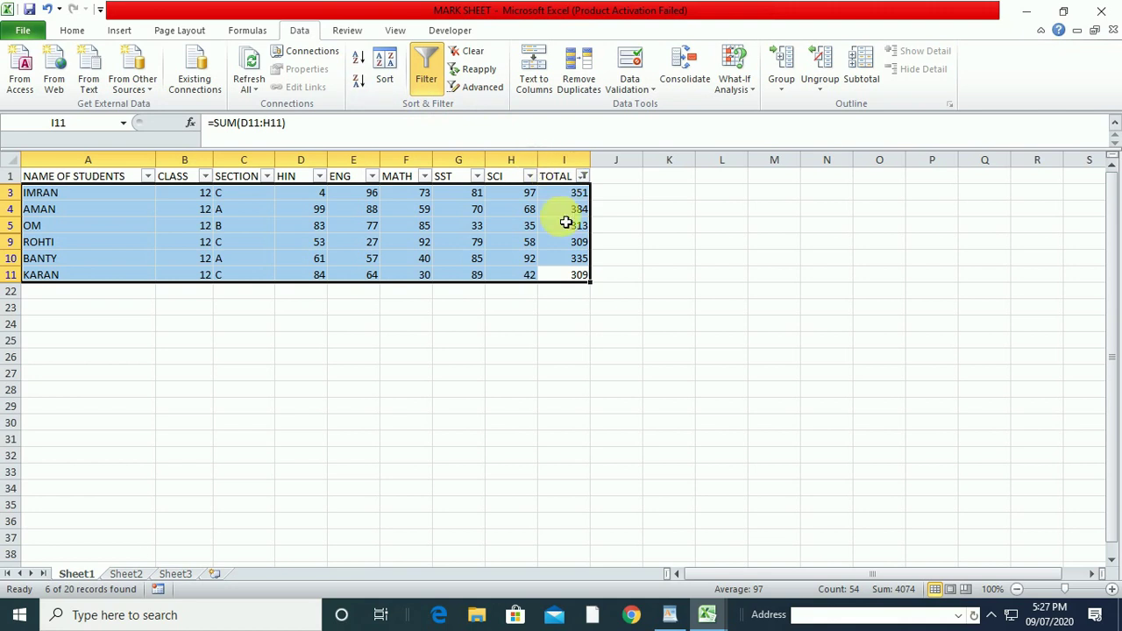
pyautogui.hotkey('alt', 'a')
pyautogui.press('c')
# Filter TOTAL to values between 200 and 300, then turn filtering off
pyautogui.click(586, 179)
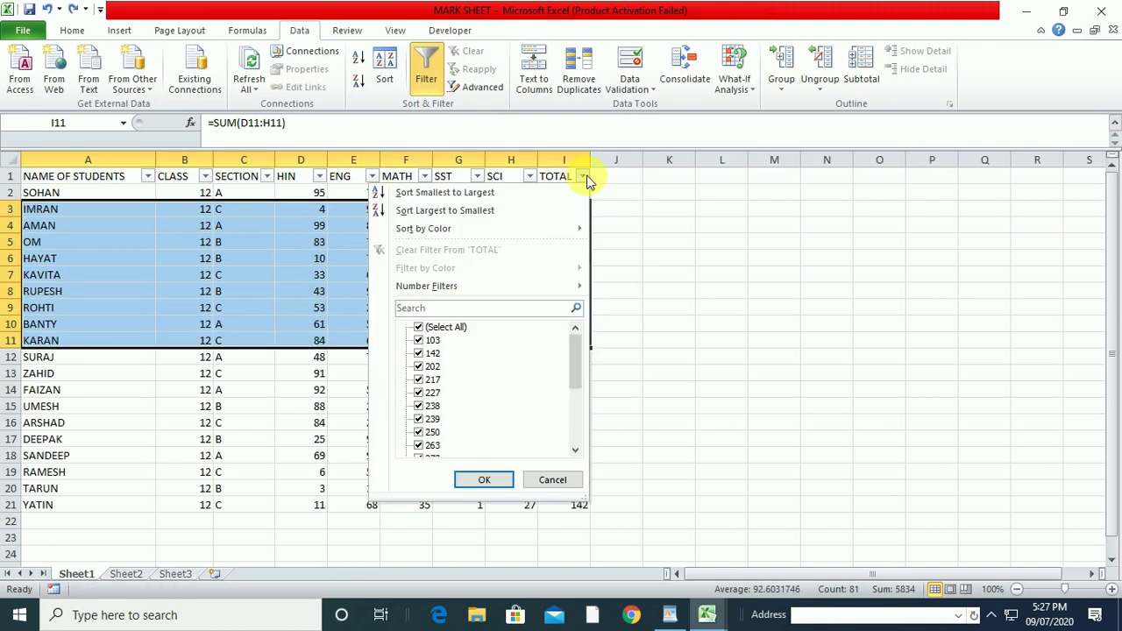
pyautogui.moveTo(476, 290)
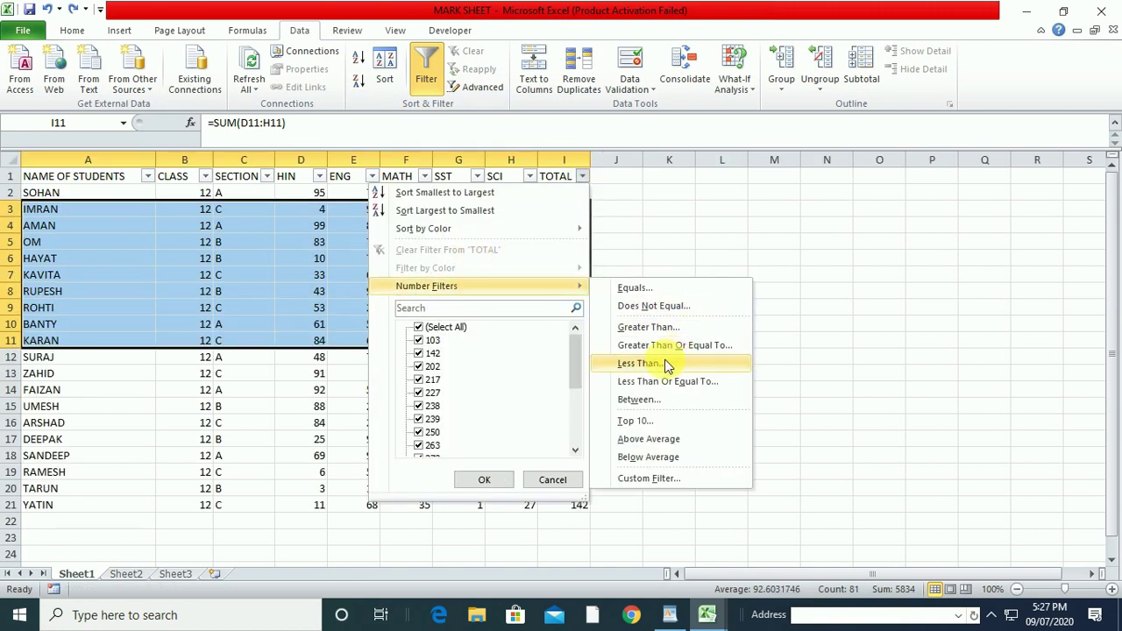
pyautogui.click(653, 402)
pyautogui.write('200')
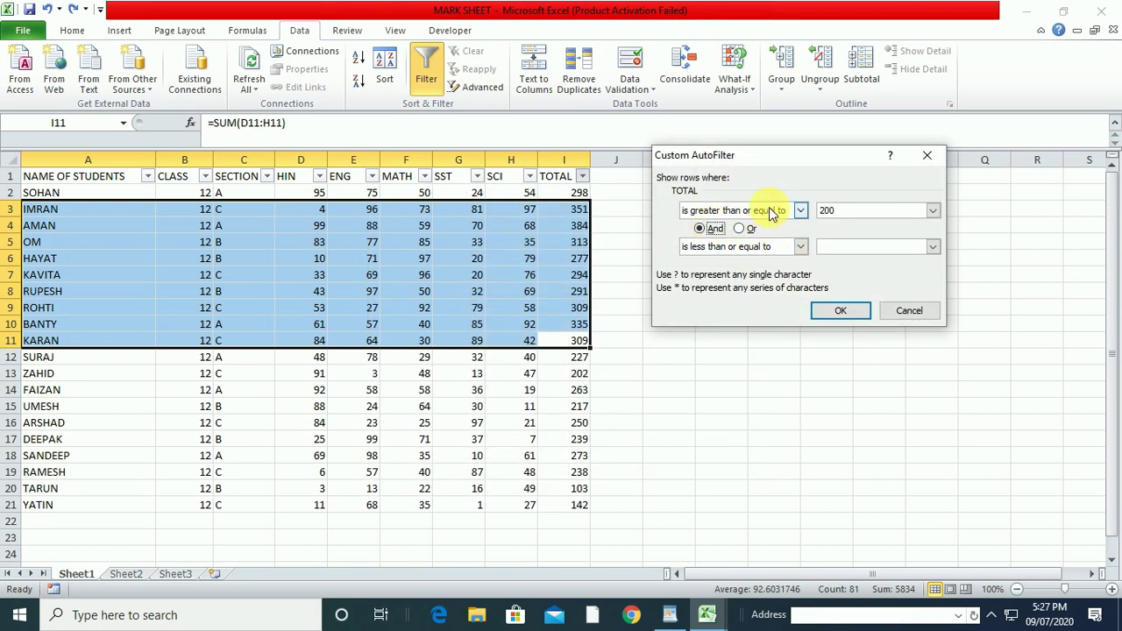
pyautogui.press('Tab')
pyautogui.press('Tab')
pyautogui.write('3')
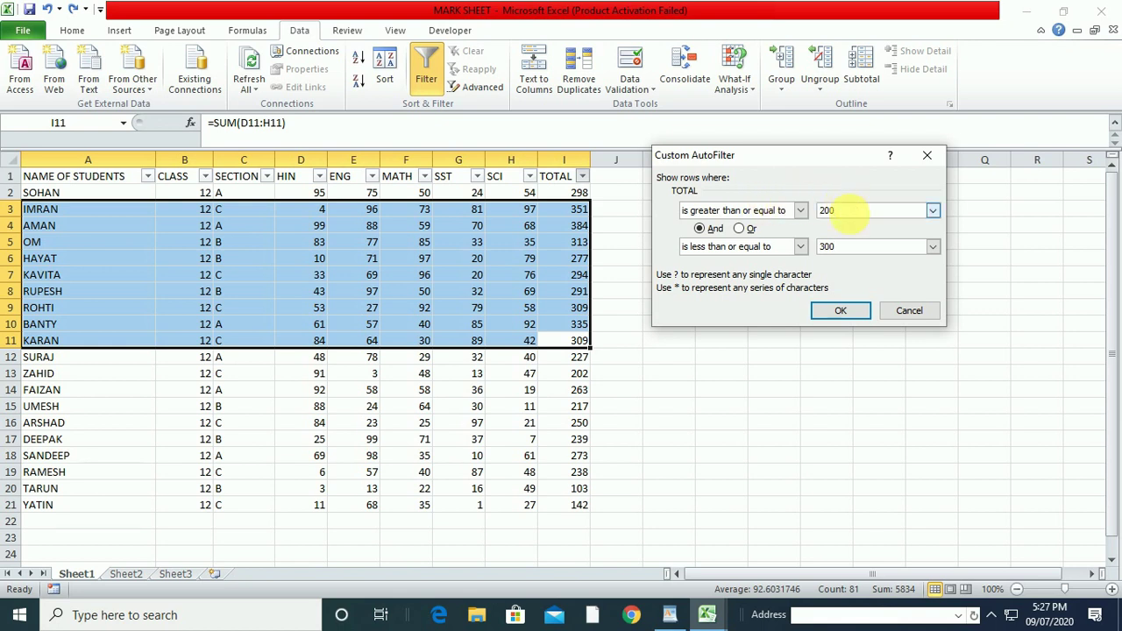
pyautogui.click(837, 312)
pyautogui.click(716, 371)
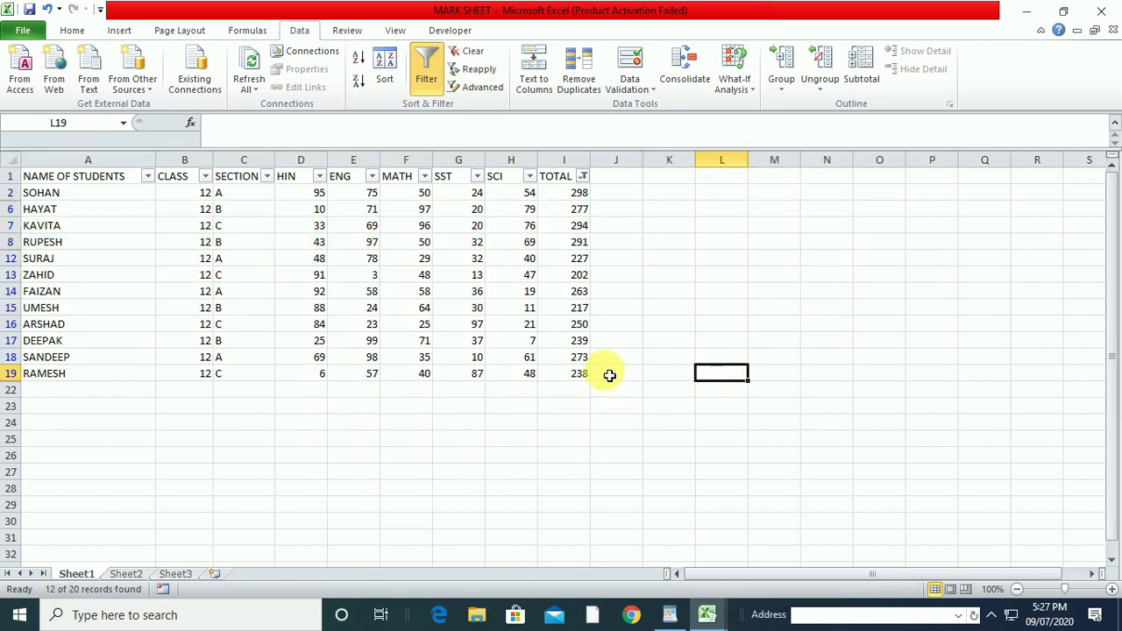
pyautogui.moveTo(574, 374); pyautogui.dragTo(583, 199)
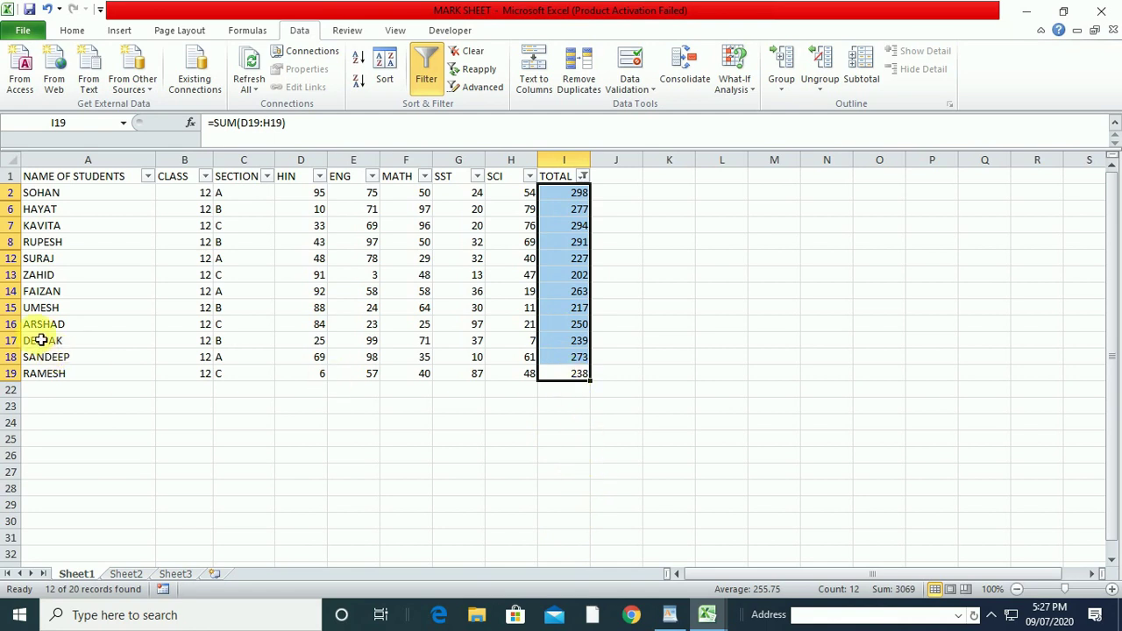
pyautogui.click(427, 79)
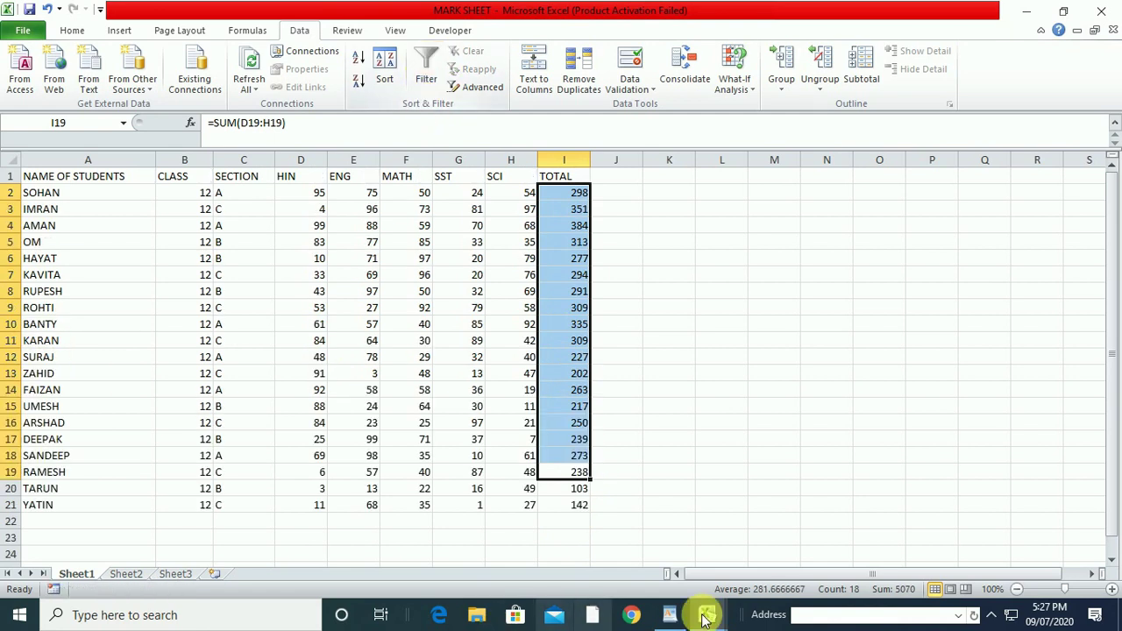
# Turn filtering back on with Ctrl+Shift+L and filter TOTAL to the Bottom 5 items
pyautogui.click(658, 341)
pyautogui.hotkey('ctrl', 'shift', 'l')
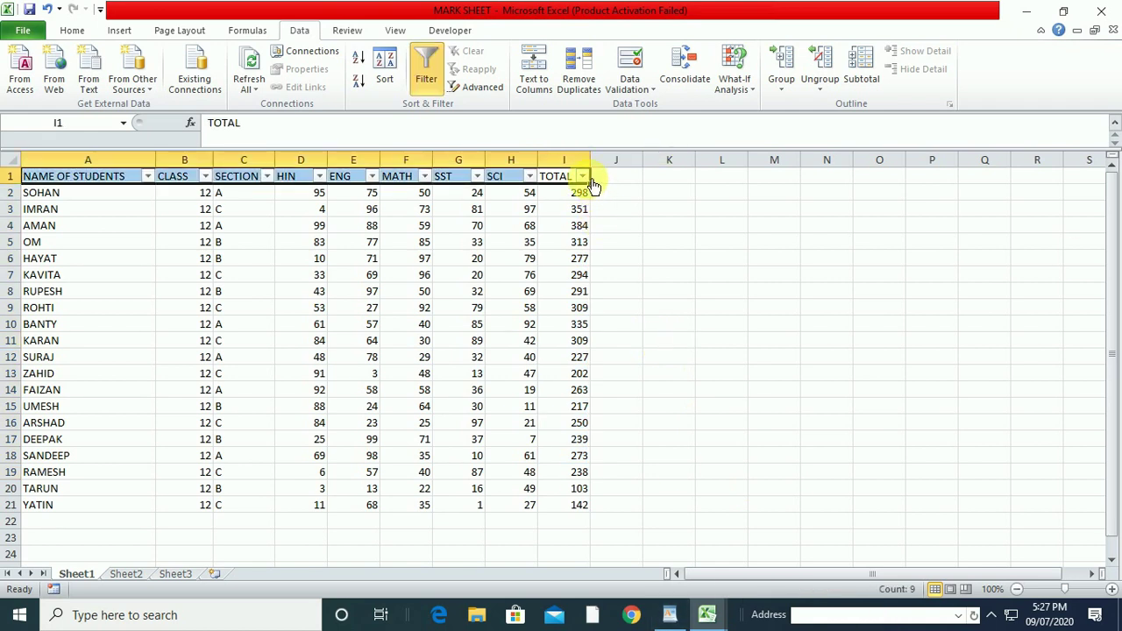
pyautogui.click(591, 179)
pyautogui.moveTo(485, 288)
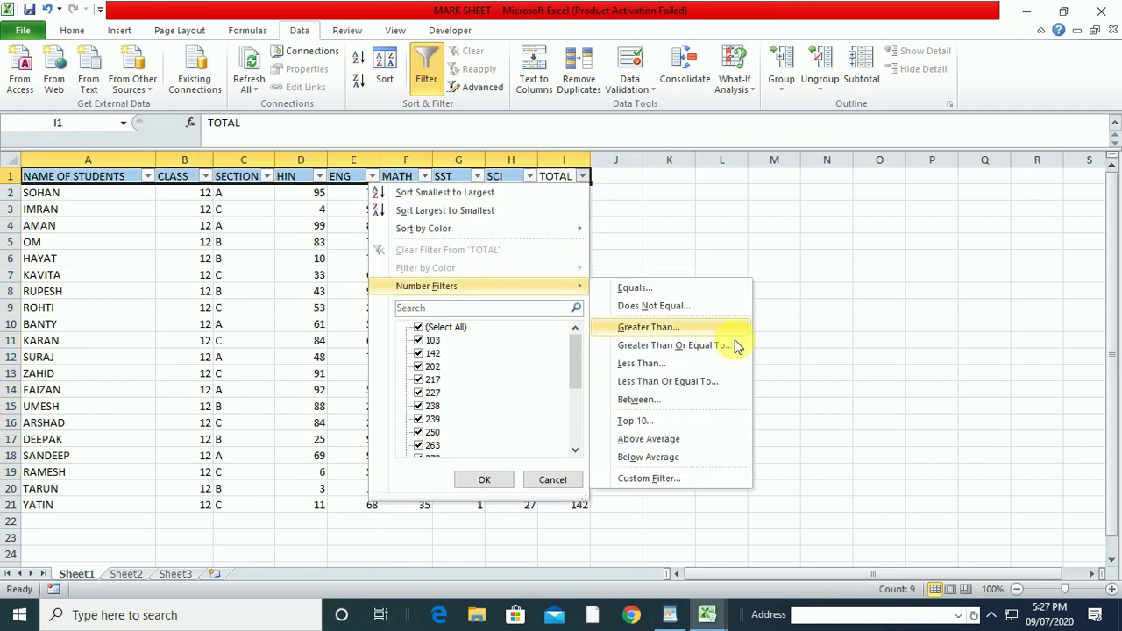
pyautogui.click(677, 424)
pyautogui.click(677, 226)
pyautogui.click(633, 248)
pyautogui.write('5')
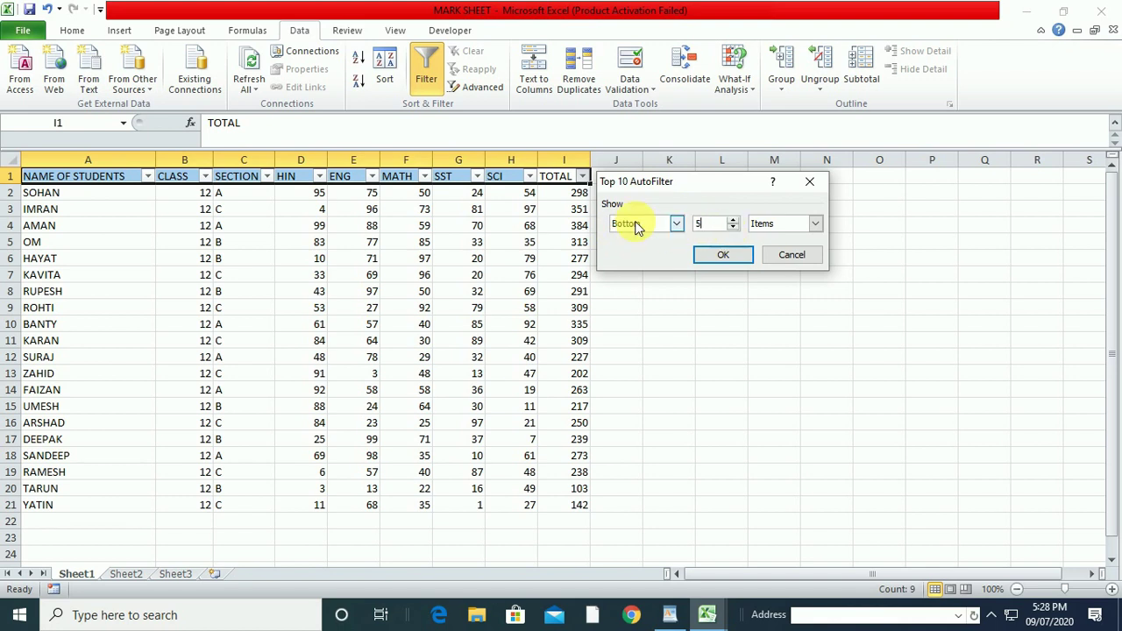
pyautogui.click(728, 258)
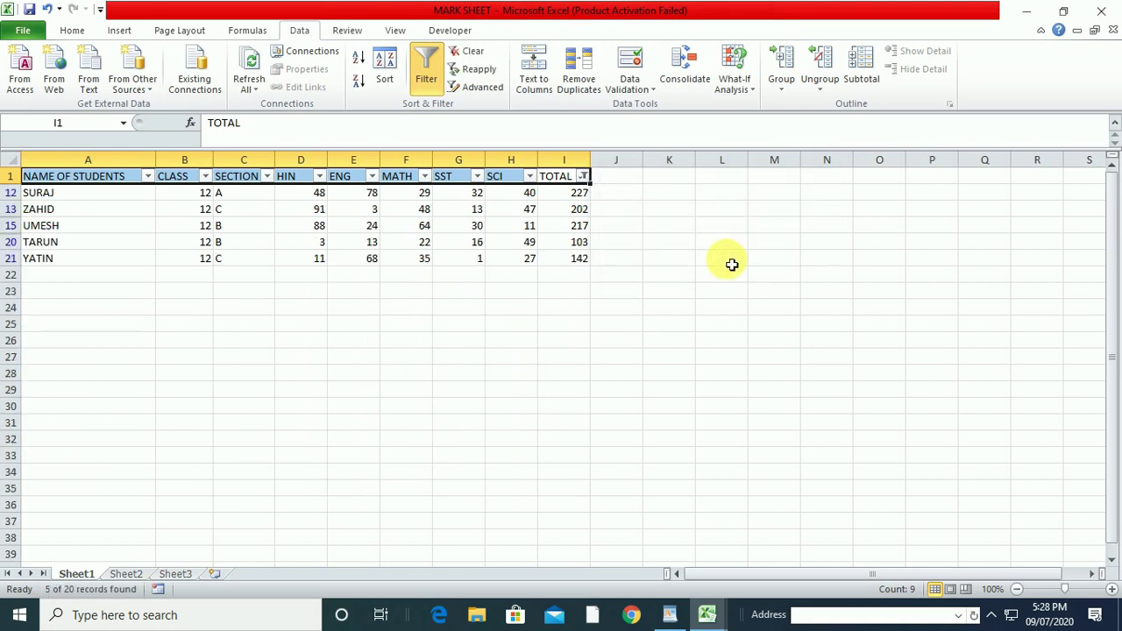
pyautogui.moveTo(579, 259)
pyautogui.mouseDown()
pyautogui.moveTo(578, 205)
pyautogui.moveTo(50, 211)
pyautogui.mouseUp()
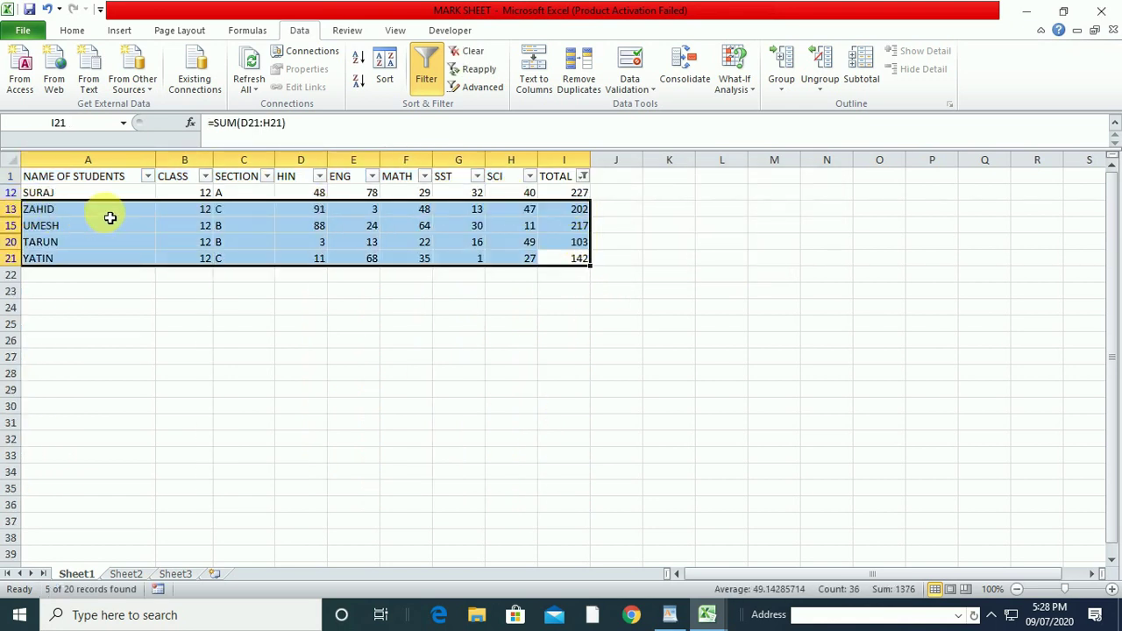
# Undo the bottom-5 filter and filter TOTAL to the Top 3 items (384, 351, 335)
pyautogui.hotkey('ctrl', 'z')
pyautogui.click(582, 176)
pyautogui.moveTo(443, 292)
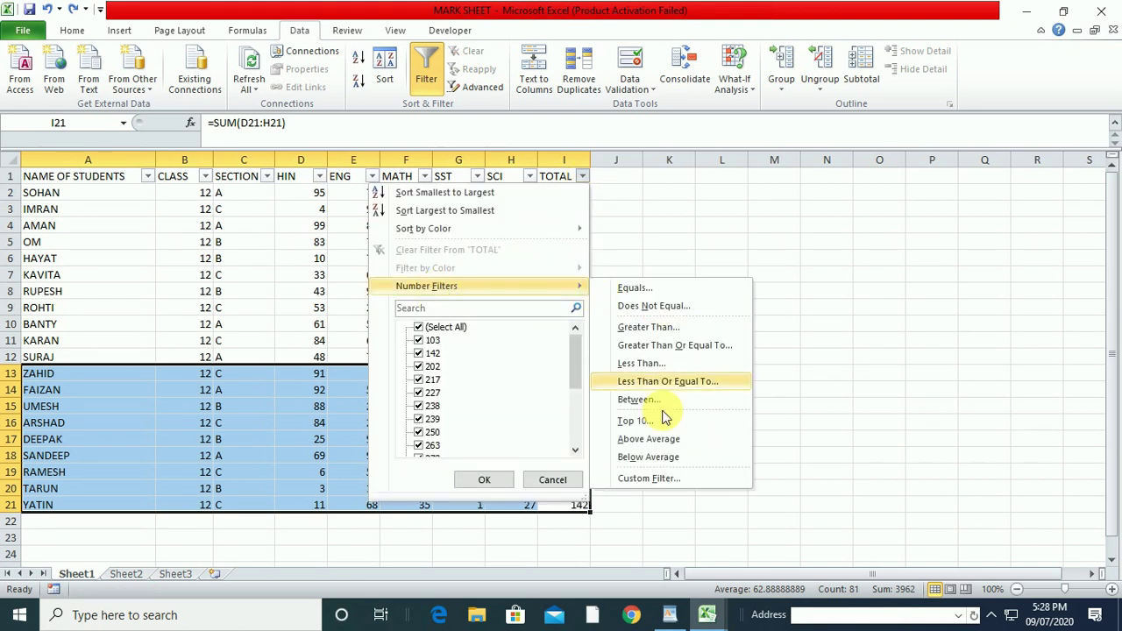
pyautogui.click(636, 418)
pyautogui.write('3')
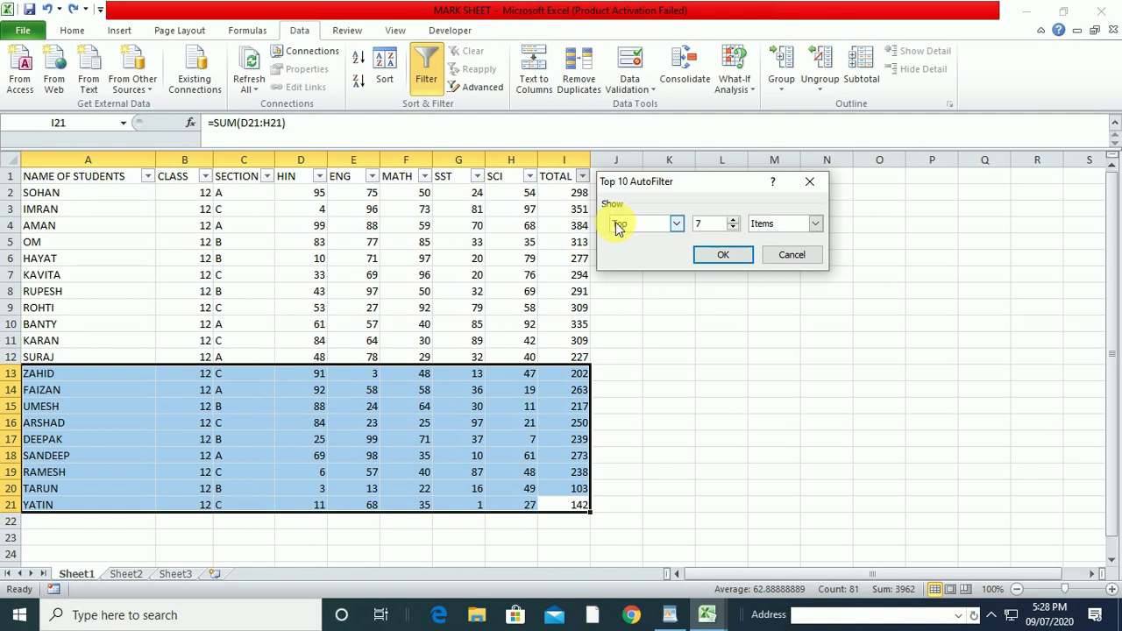
pyautogui.click(724, 255)
pyautogui.click(705, 306)
pyautogui.moveTo(53, 193); pyautogui.dragTo(572, 235)
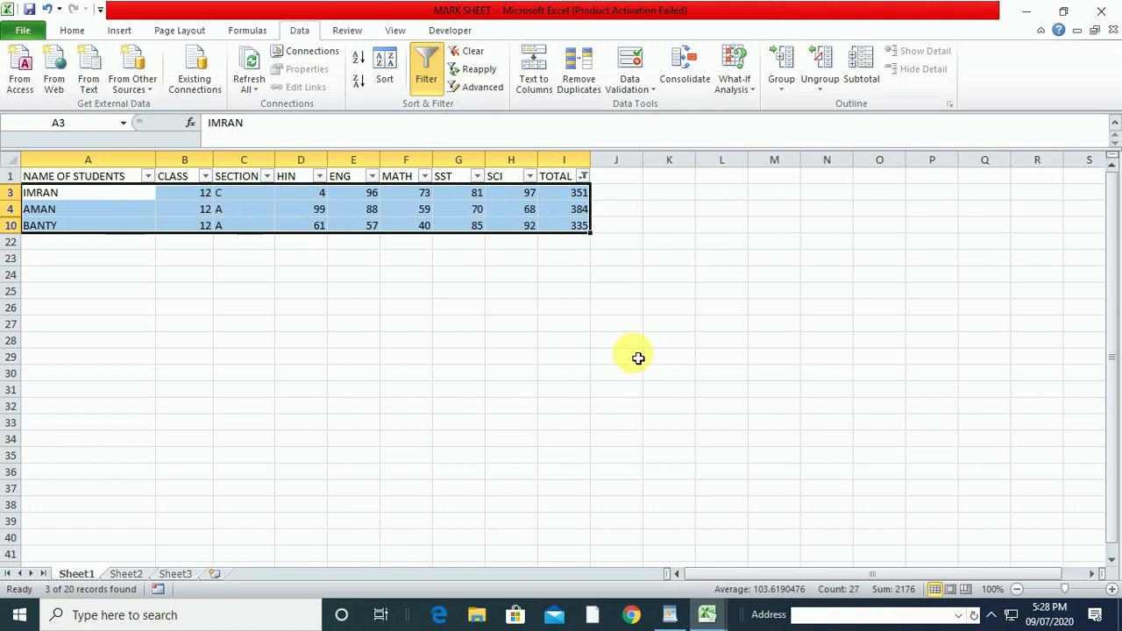
# Clear the filter and turn filtering off so all 20 rows show
pyautogui.hotkey('alt', 'a')
pyautogui.press('c')
pyautogui.click(426, 70)
pyautogui.click(668, 209)
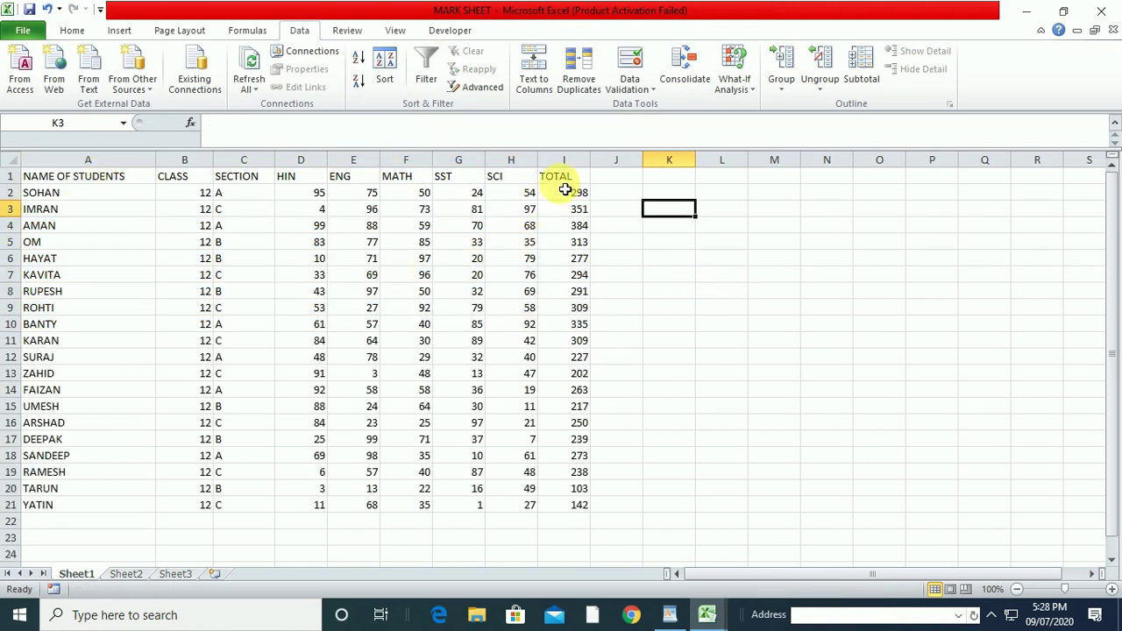
# Widen column K and enter criteria NAME OF STUDENTS in K1 and S in K2
pyautogui.moveTo(566, 177); pyautogui.dragTo(563, 436)
pyautogui.scroll(2, 714, 445)
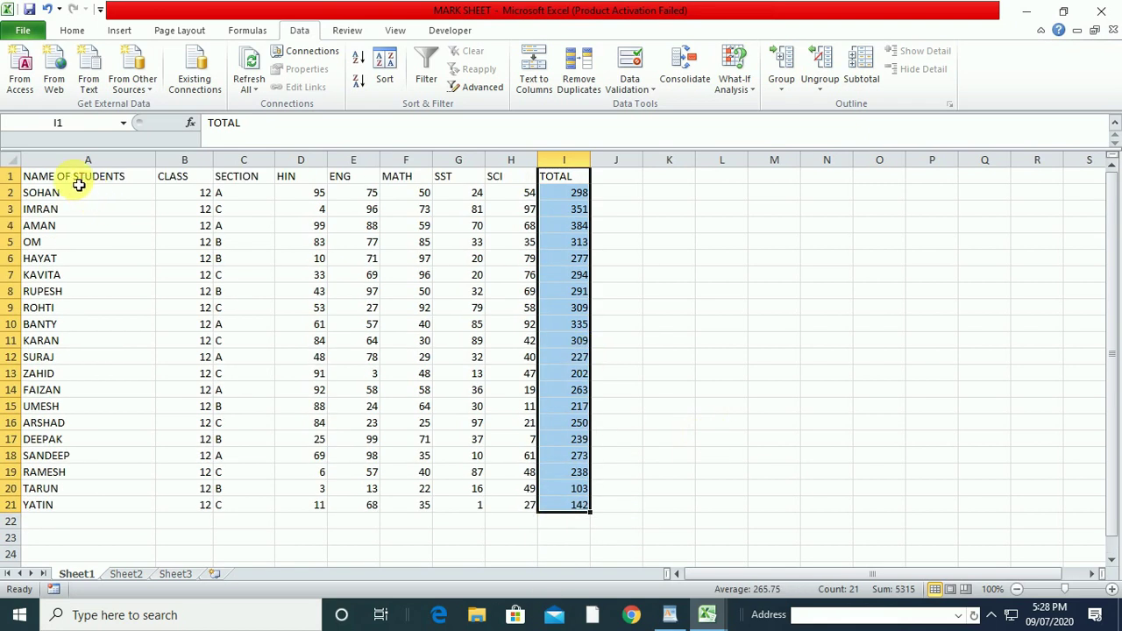
pyautogui.click(80, 175)
pyautogui.moveTo(695, 160); pyautogui.dragTo(756, 160)
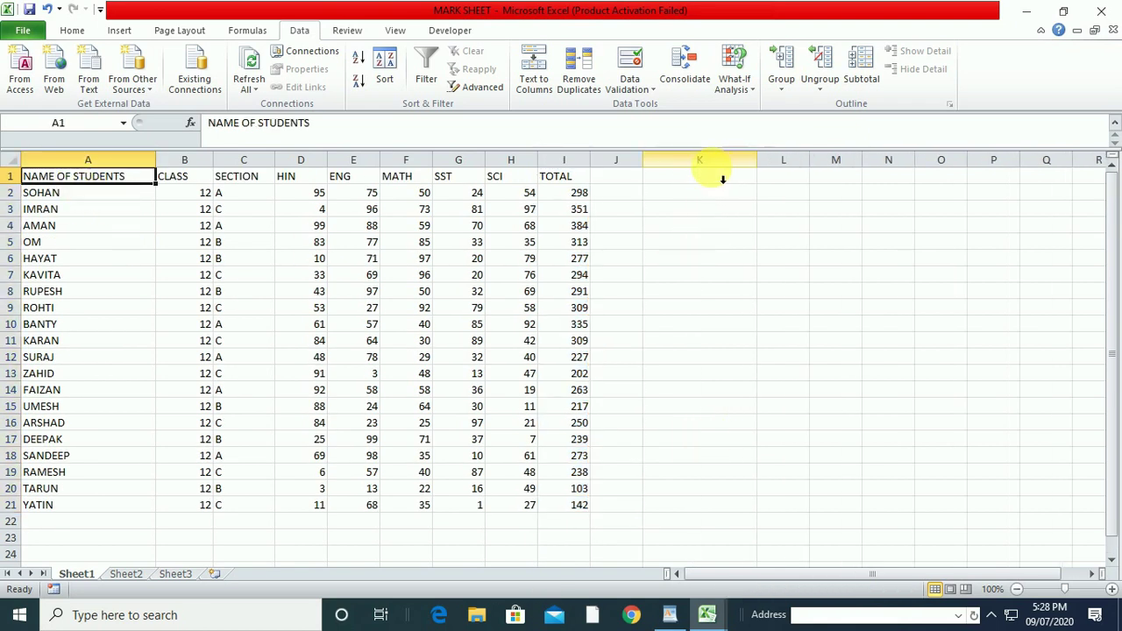
pyautogui.click(701, 161)
pyautogui.click(722, 179)
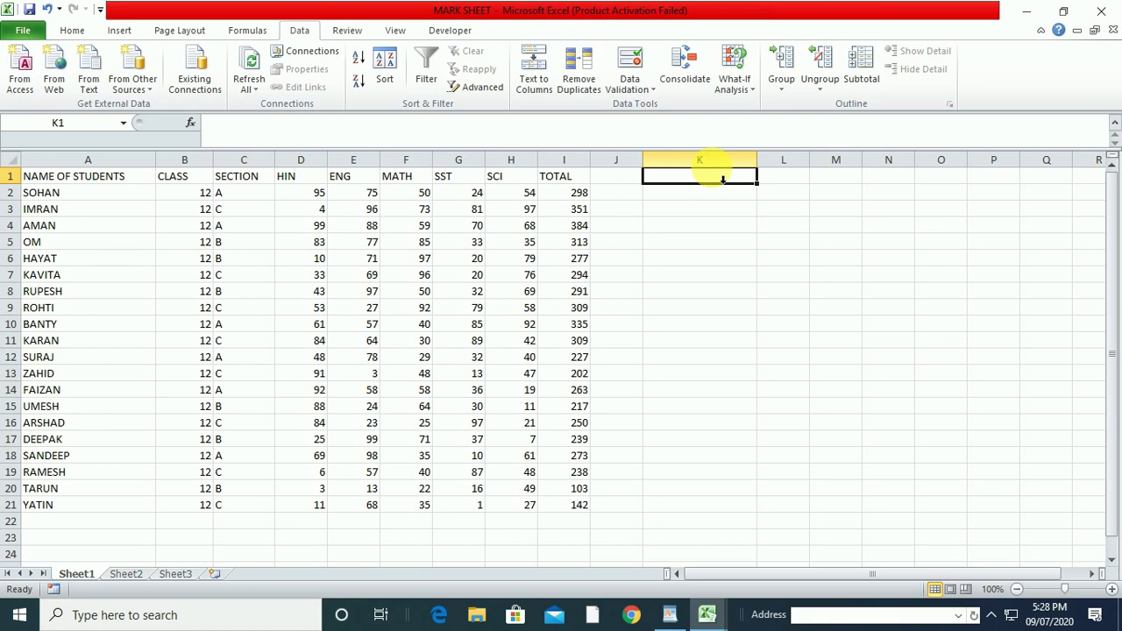
pyautogui.write('NAME OF STUDENTS')
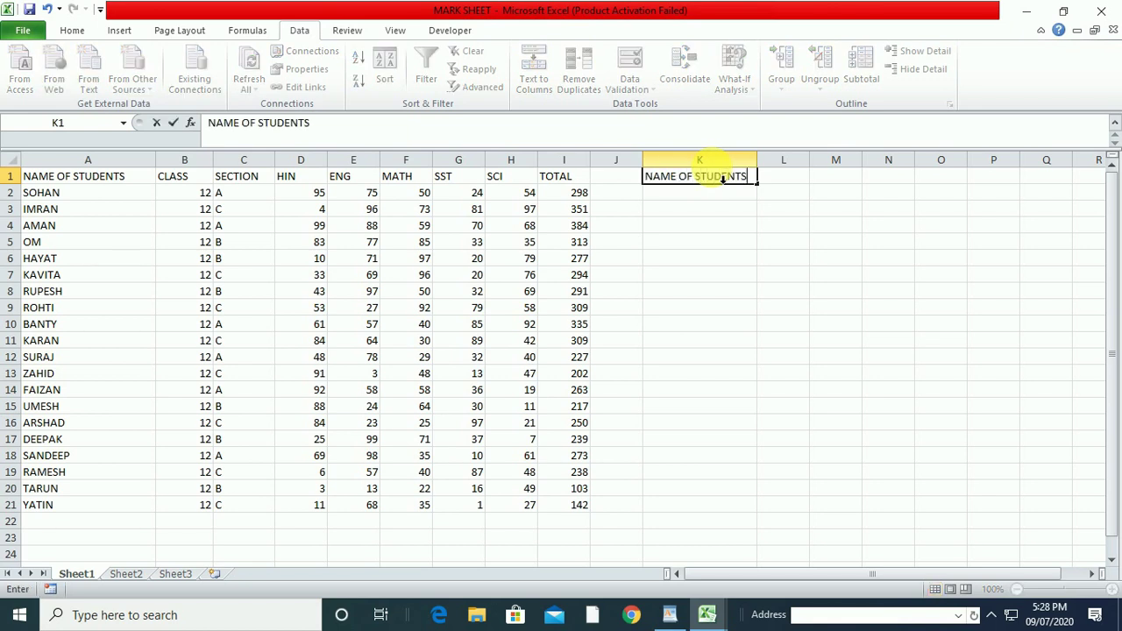
pyautogui.press('Return')
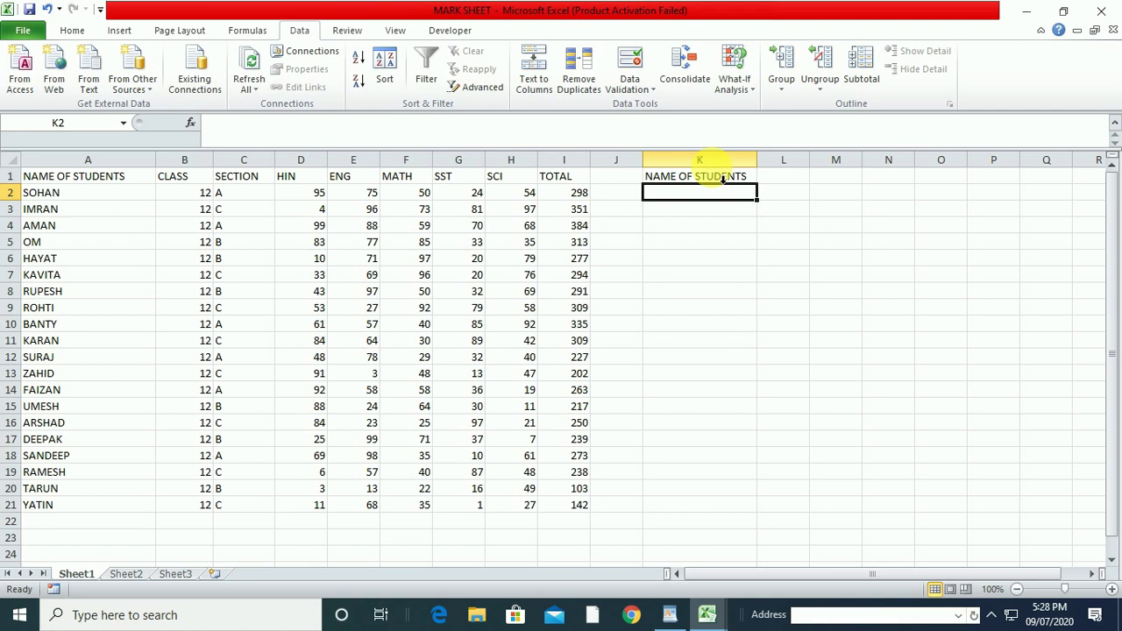
pyautogui.write('S')
pyautogui.press('Return')
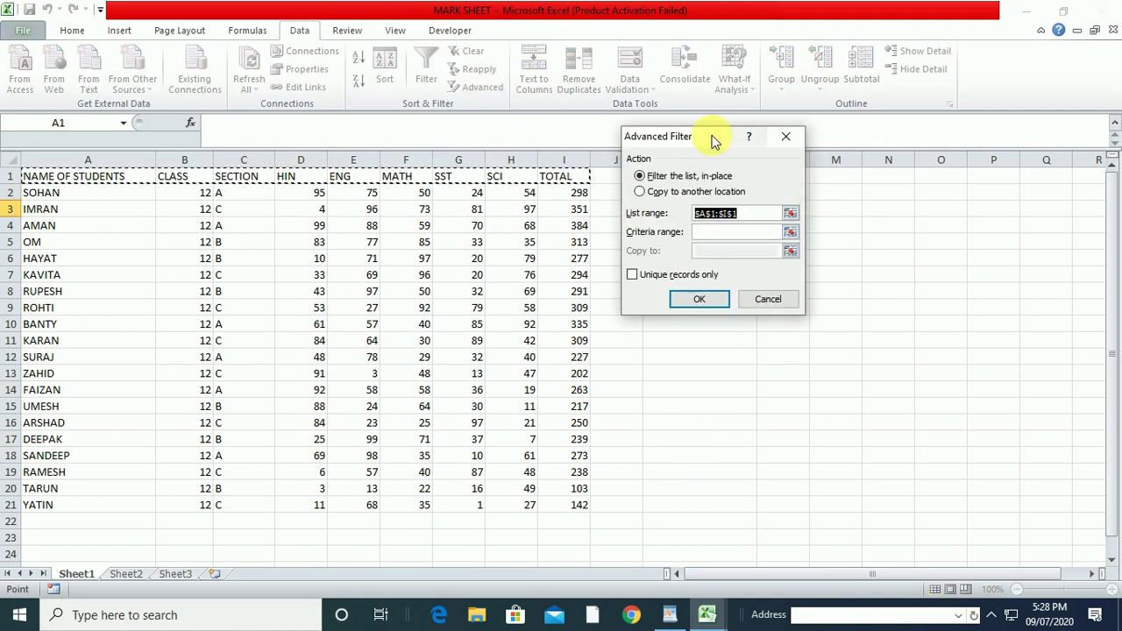
# Advanced-filter list A1:I21 in place using criteria range K1:K2
pyautogui.moveTo(713, 140); pyautogui.dragTo(911, 144)
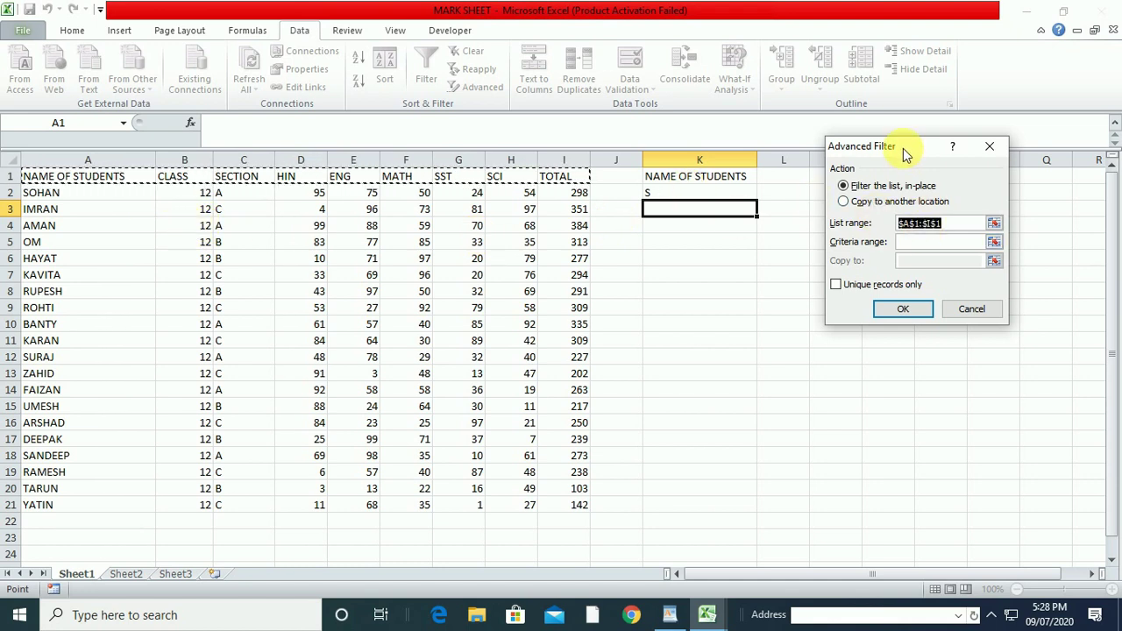
pyautogui.moveTo(904, 147); pyautogui.dragTo(873, 137)
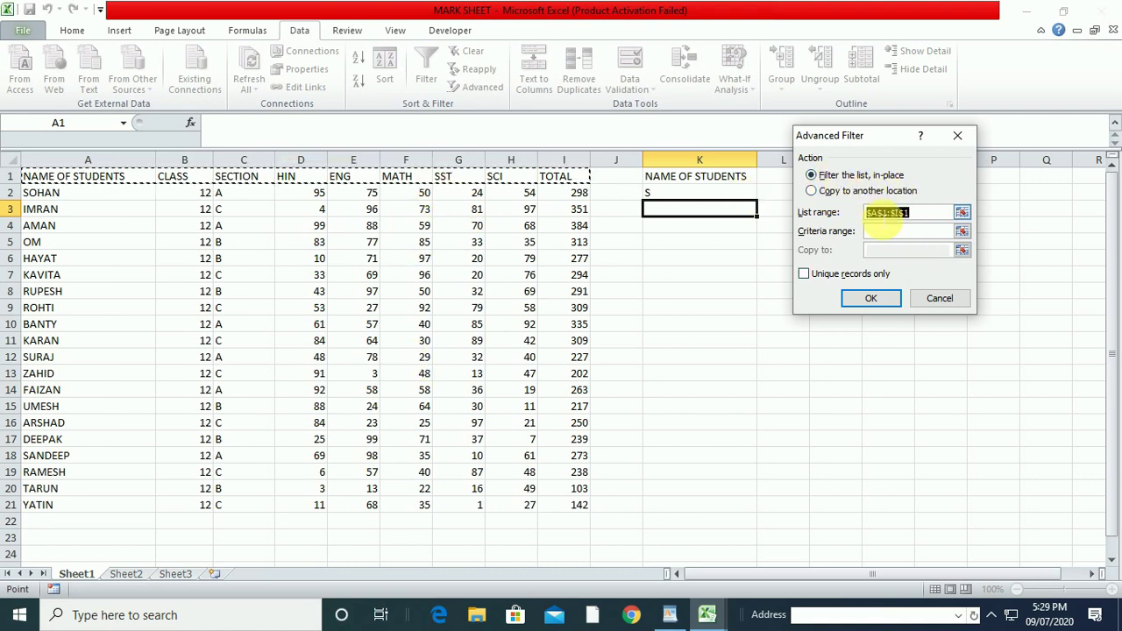
pyautogui.press('BackSpace')
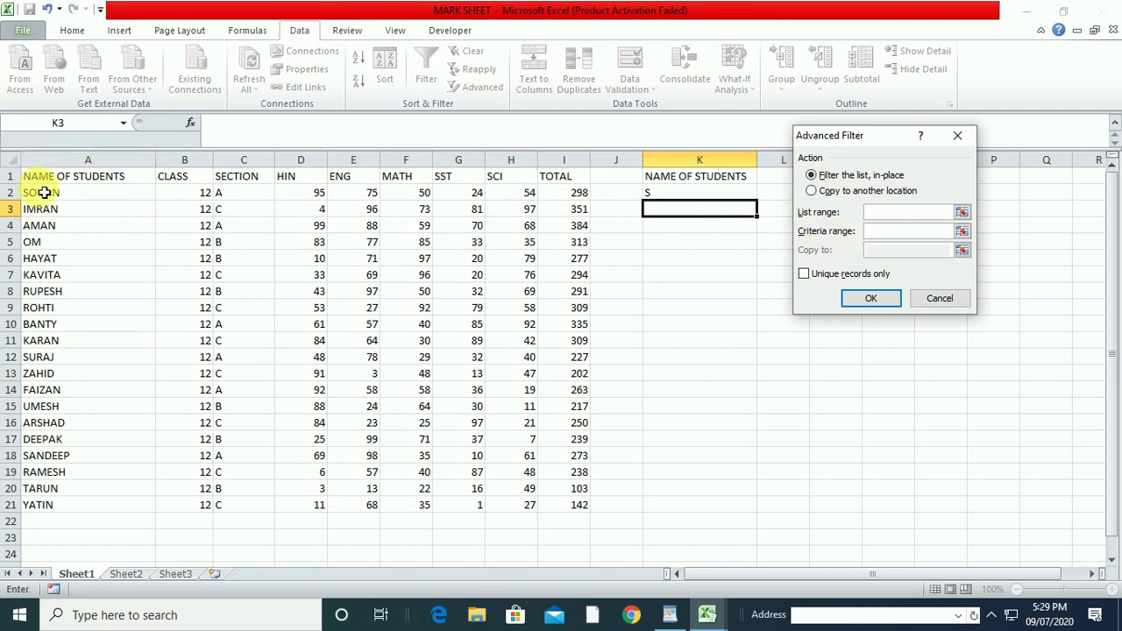
pyautogui.moveTo(35, 178); pyautogui.dragTo(579, 507)
pyautogui.click(906, 231)
pyautogui.moveTo(705, 178); pyautogui.dragTo(710, 195)
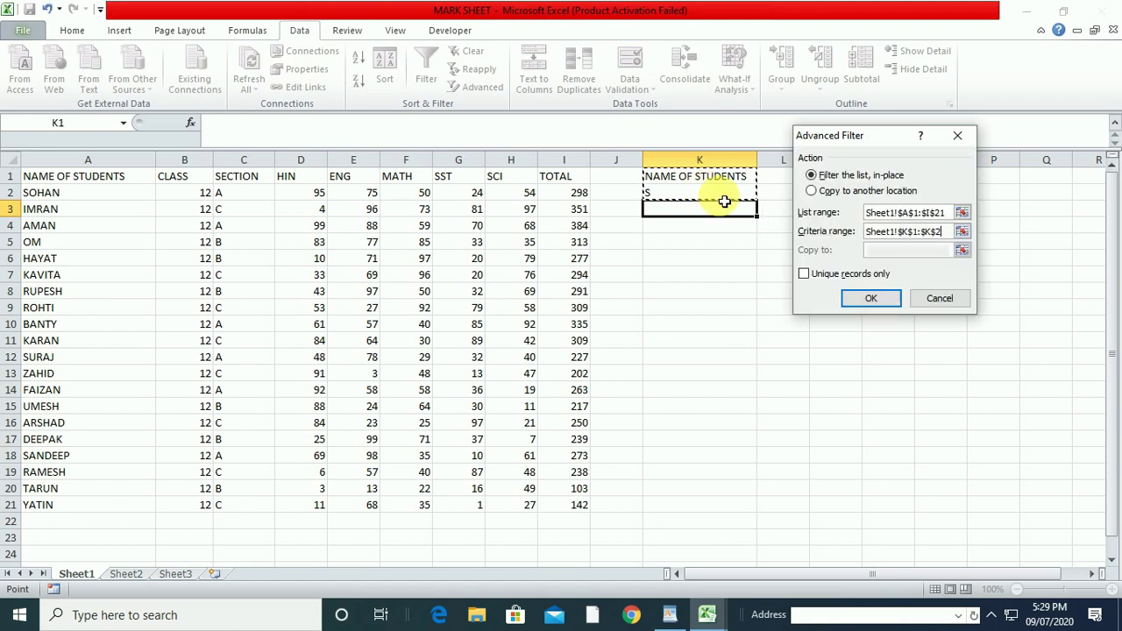
pyautogui.click(859, 298)
# Clear the advanced filter so all 20 students show again
pyautogui.click(511, 405)
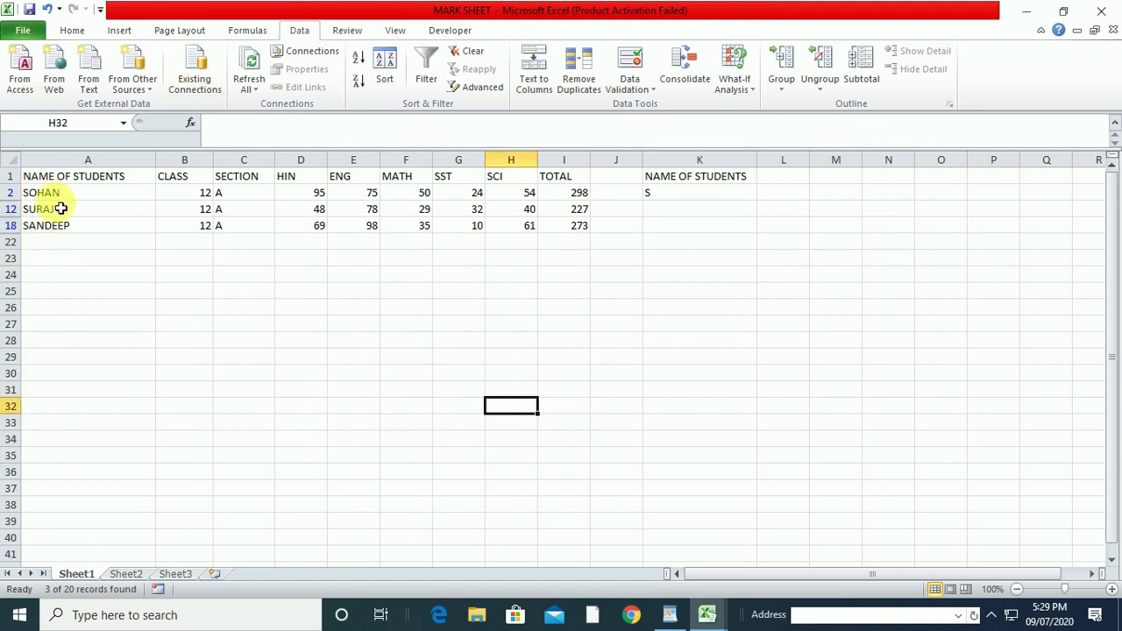
pyautogui.hotkey('alt', 'a')
pyautogui.press('c')
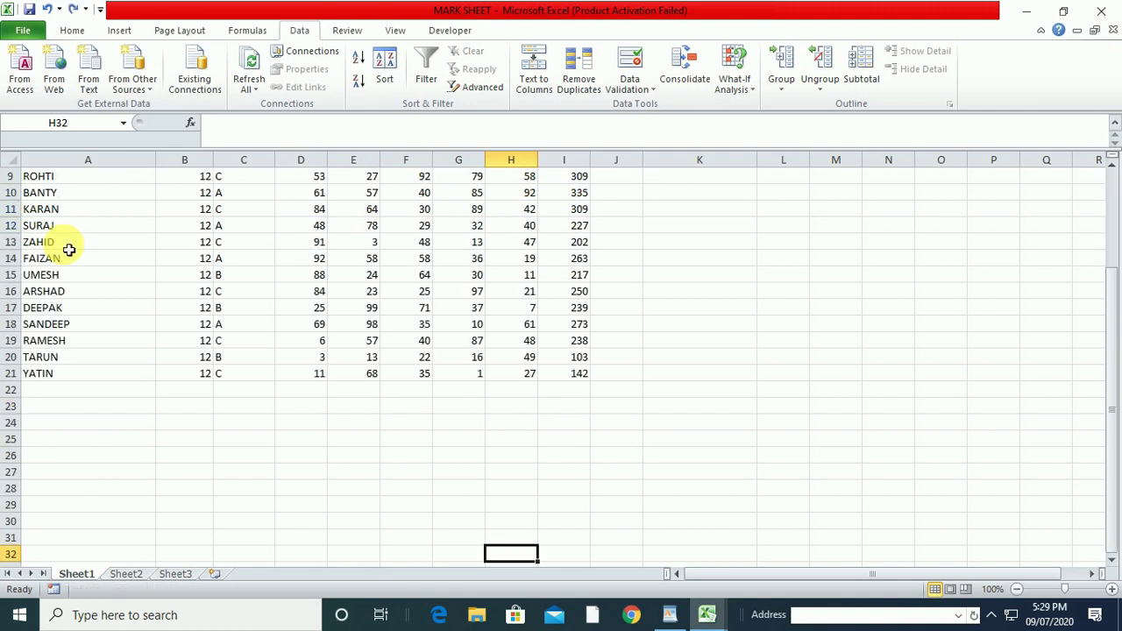
pyautogui.scroll(3, 584, 476)
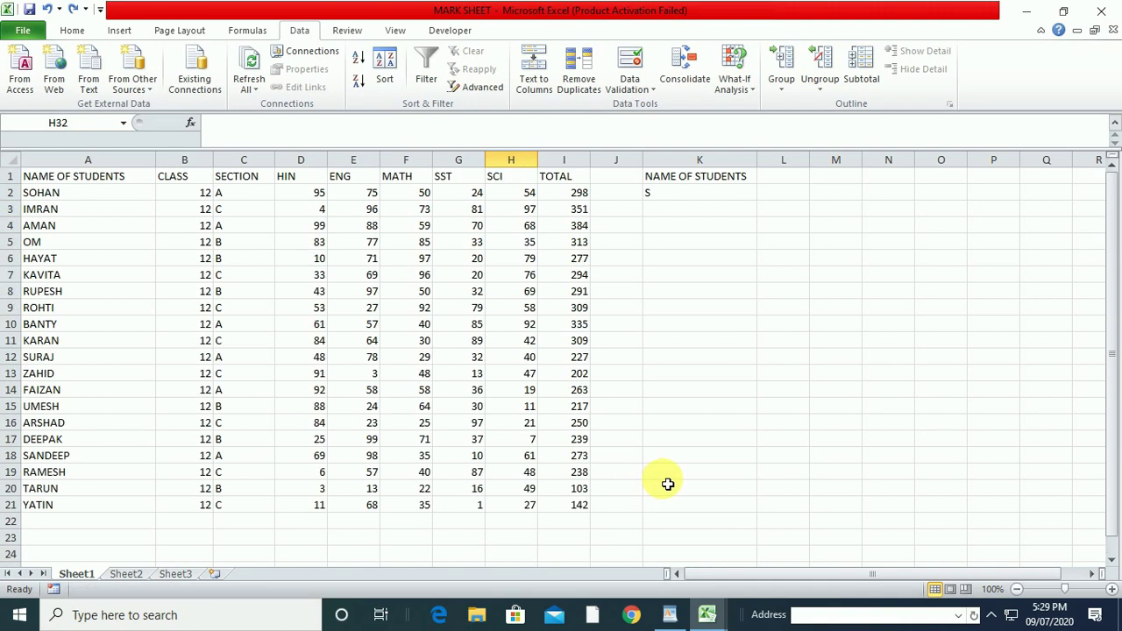
# In Advanced Filter, choose copy to another location with list range A1:I21
pyautogui.click(487, 85)
pyautogui.click(824, 192)
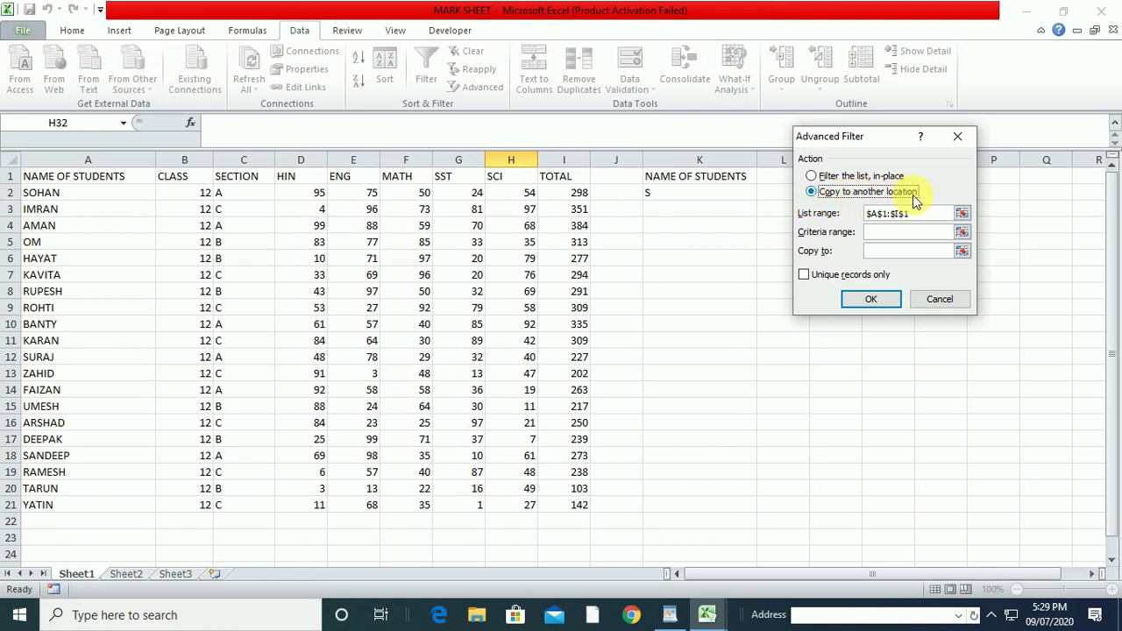
pyautogui.click(927, 214)
pyautogui.write('$')
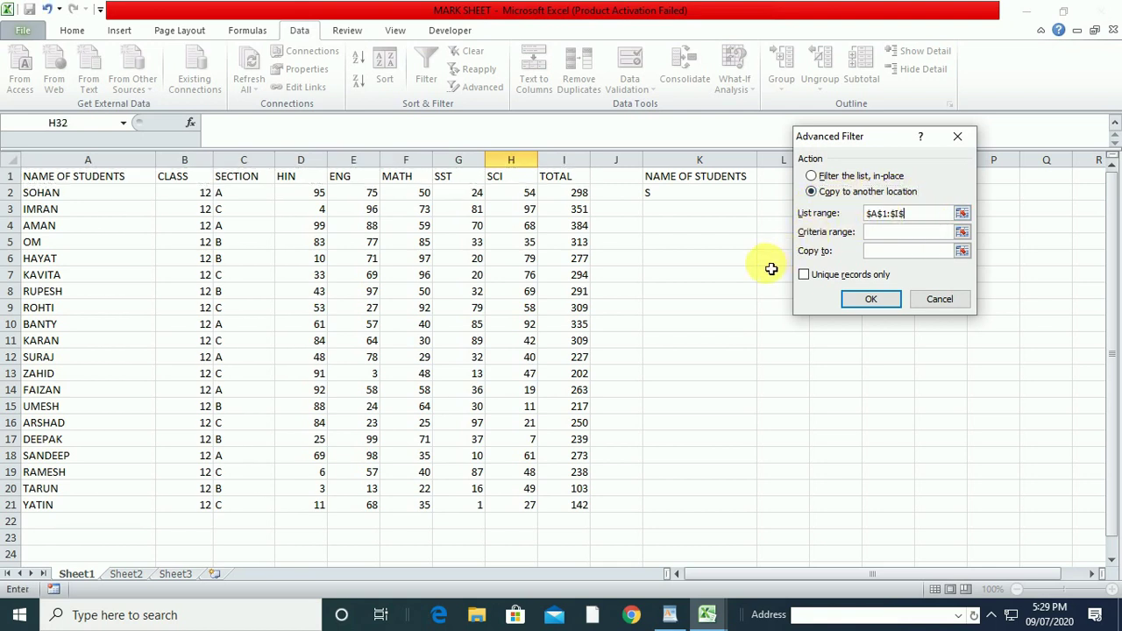
pyautogui.moveTo(83, 178); pyautogui.dragTo(584, 508)
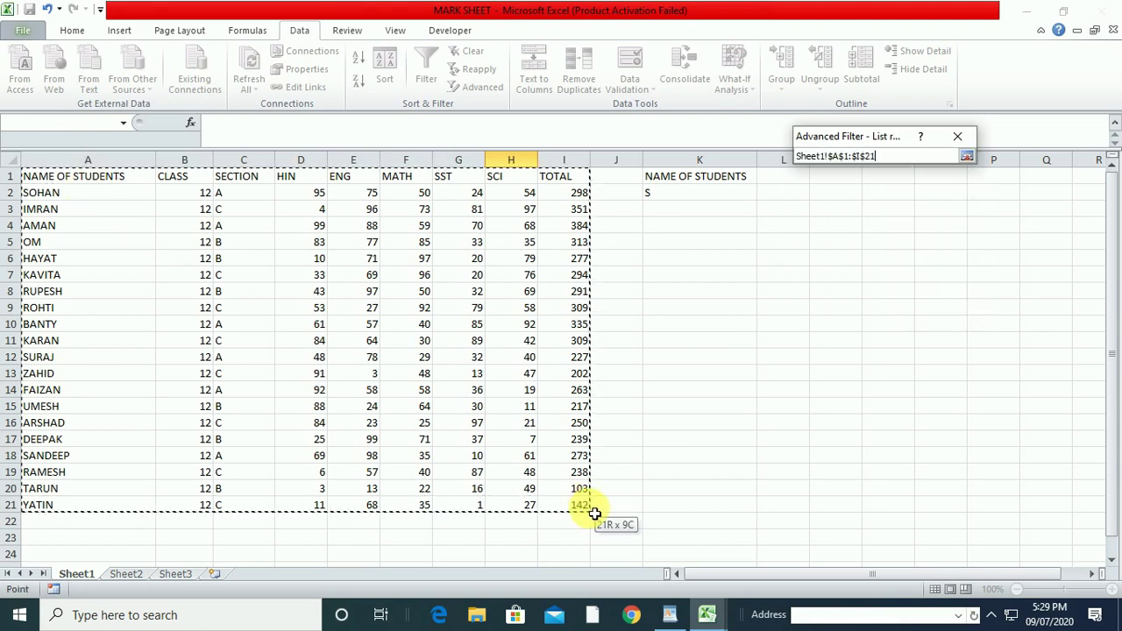
# Set criteria K1:K2 and destination A23:I26, copying the three S-named students there
pyautogui.press('Tab')
pyautogui.moveTo(692, 180); pyautogui.dragTo(692, 199)
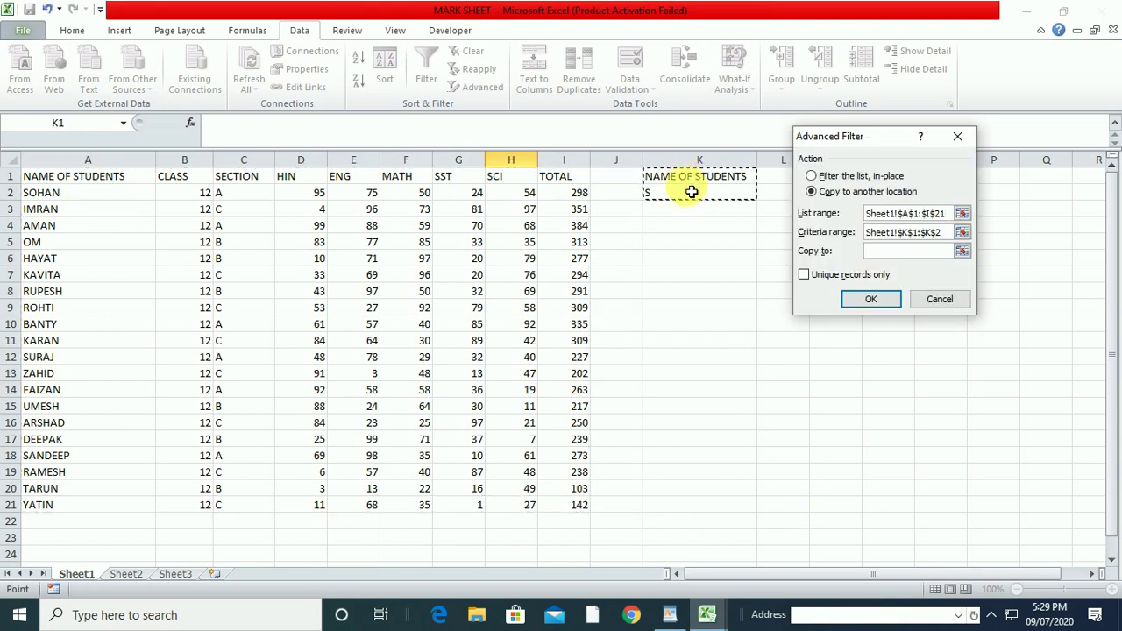
pyautogui.press('Tab')
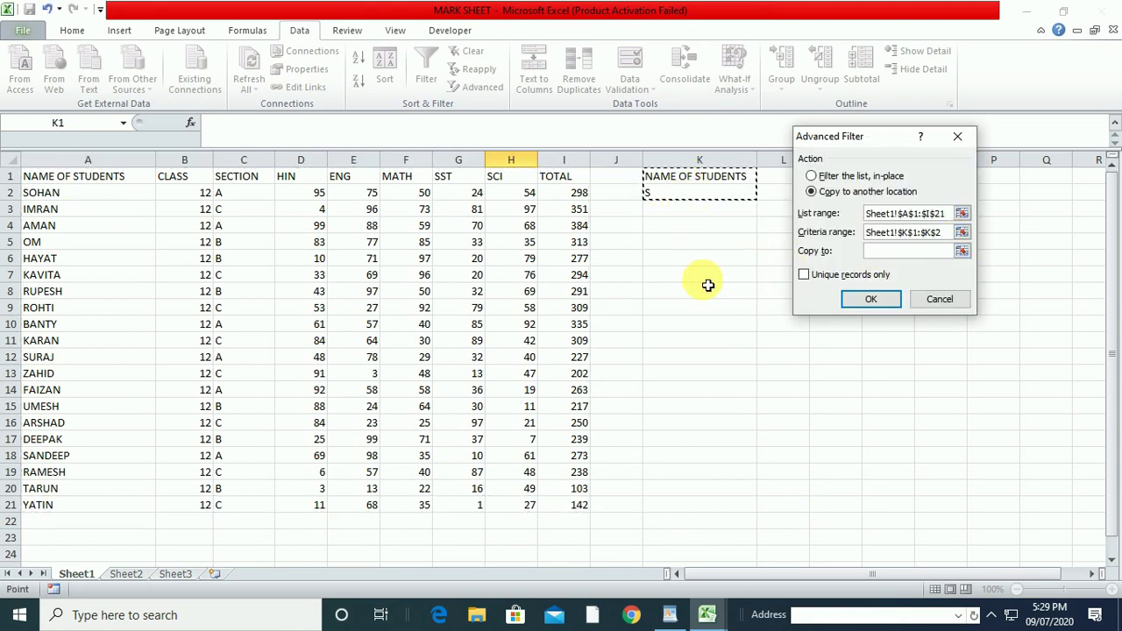
pyautogui.scroll(-2, 158, 408)
pyautogui.moveTo(35, 438); pyautogui.dragTo(574, 533)
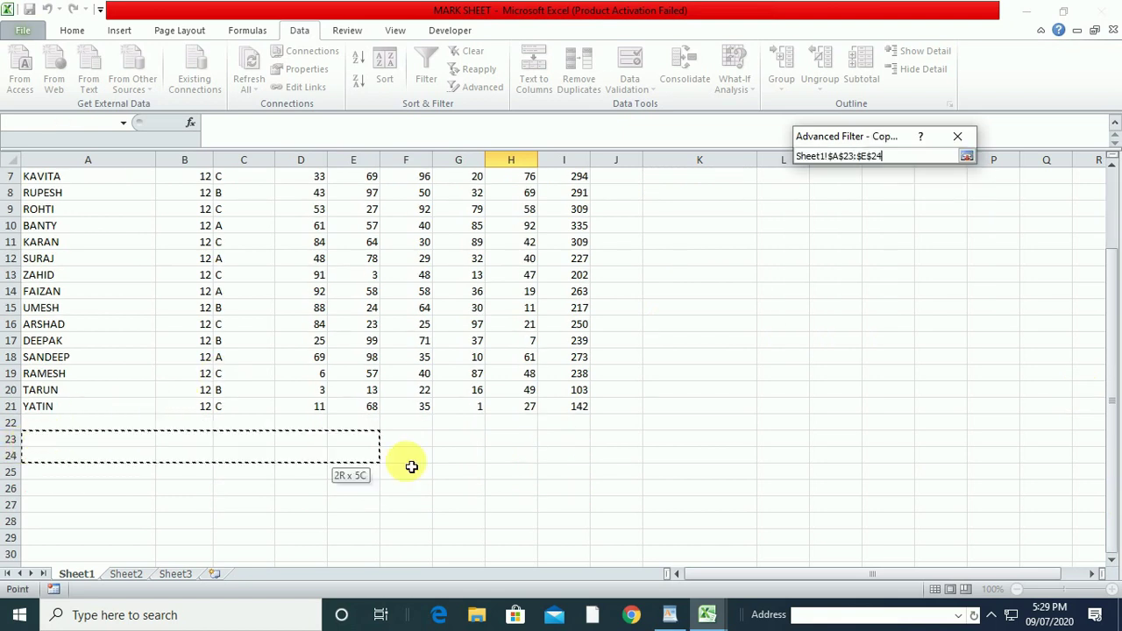
pyautogui.click(866, 300)
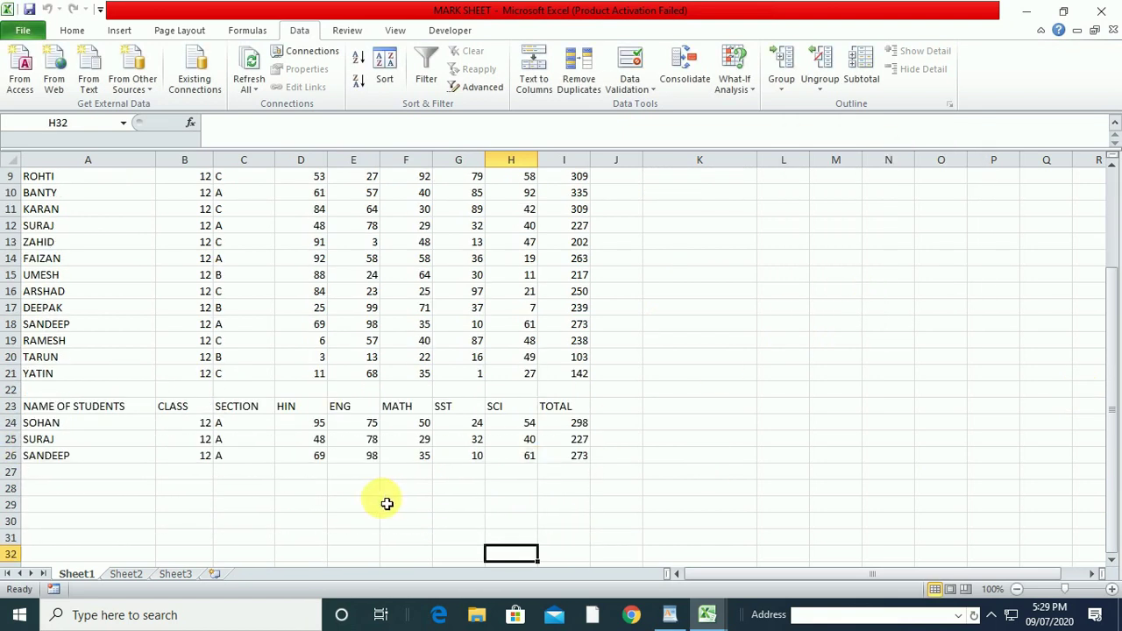
pyautogui.moveTo(55, 404); pyautogui.dragTo(581, 453)
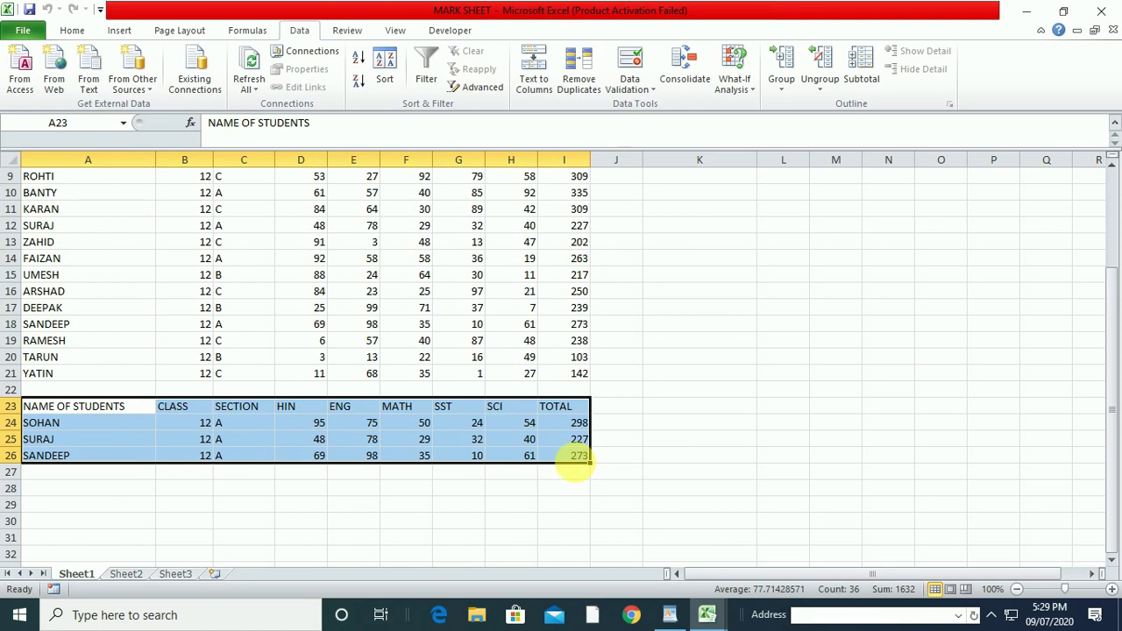
pyautogui.scroll(3, 364, 320)
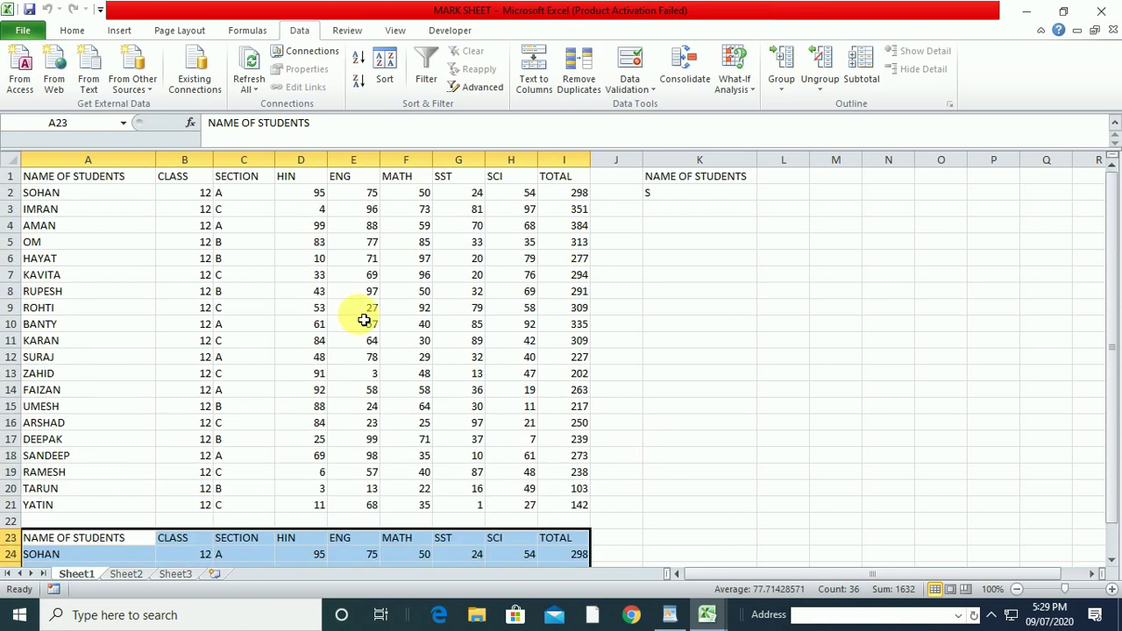
pyautogui.click(717, 300)
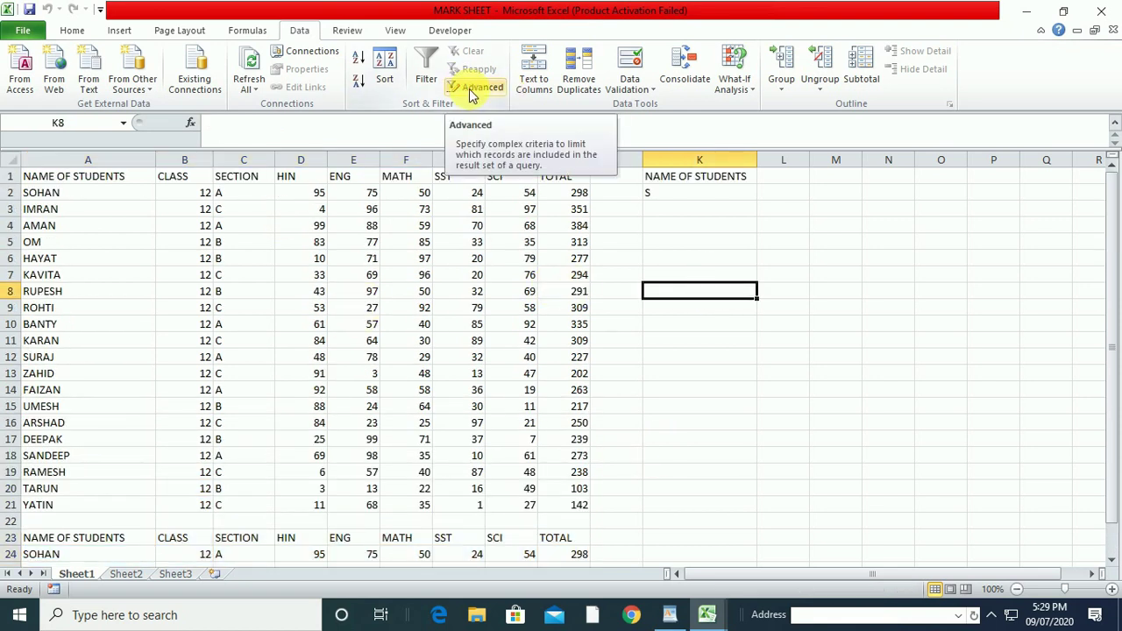
# Enter criteria TOTAL in J4 and >=300 in J5 for a new advanced filter
pyautogui.click(616, 225)
pyautogui.write('TOTAL')
pyautogui.press('Return')
pyautogui.write('>=300')
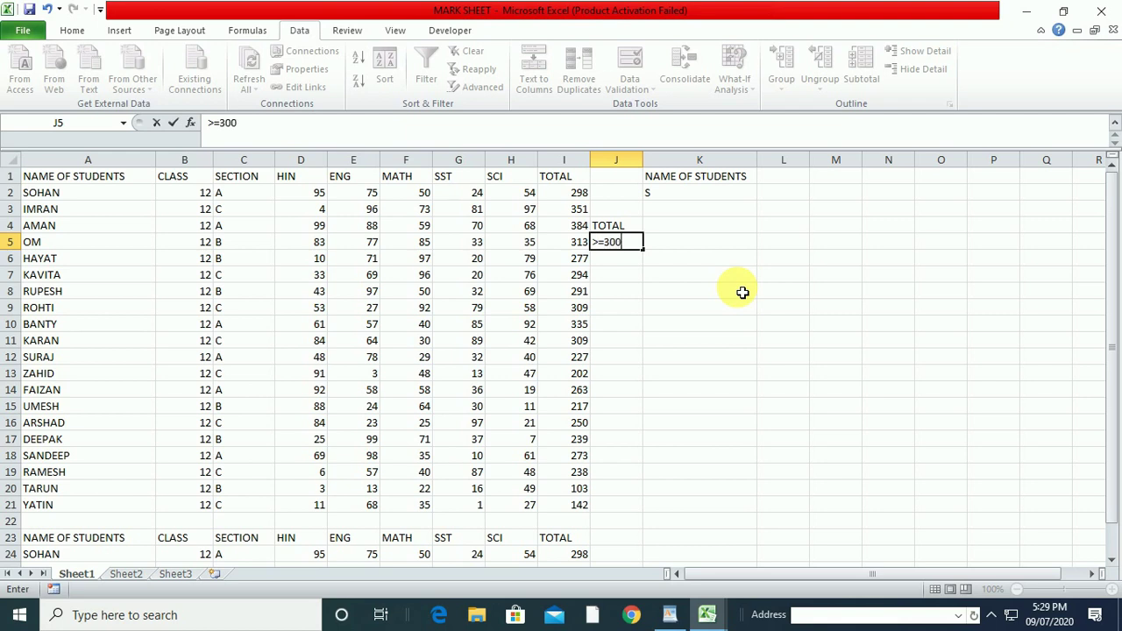
pyautogui.press('Return')
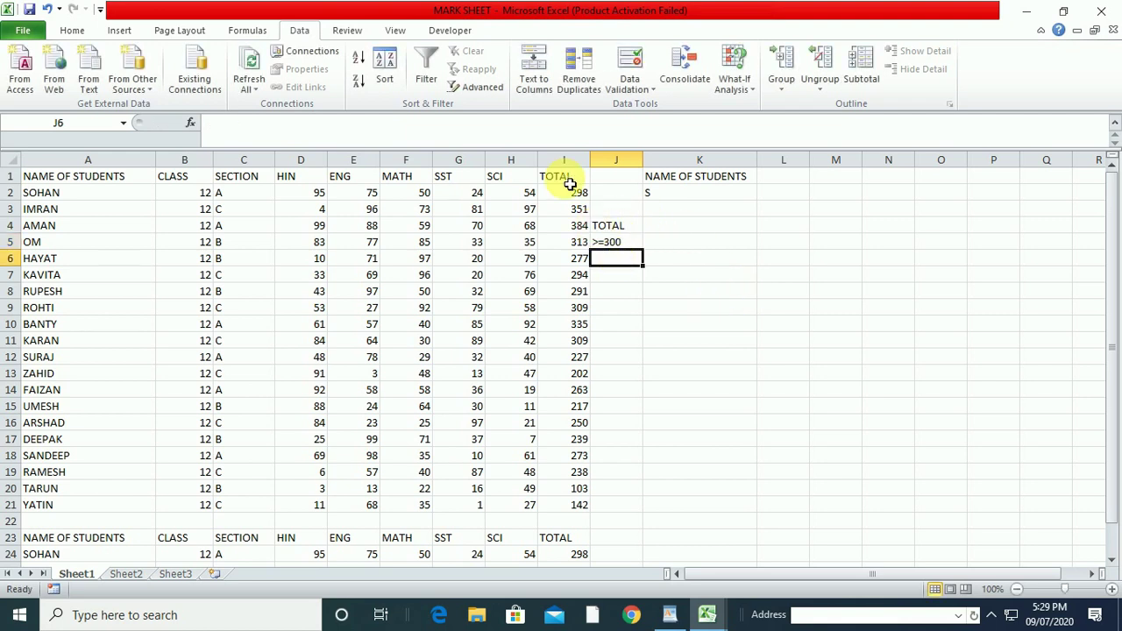
pyautogui.click(477, 87)
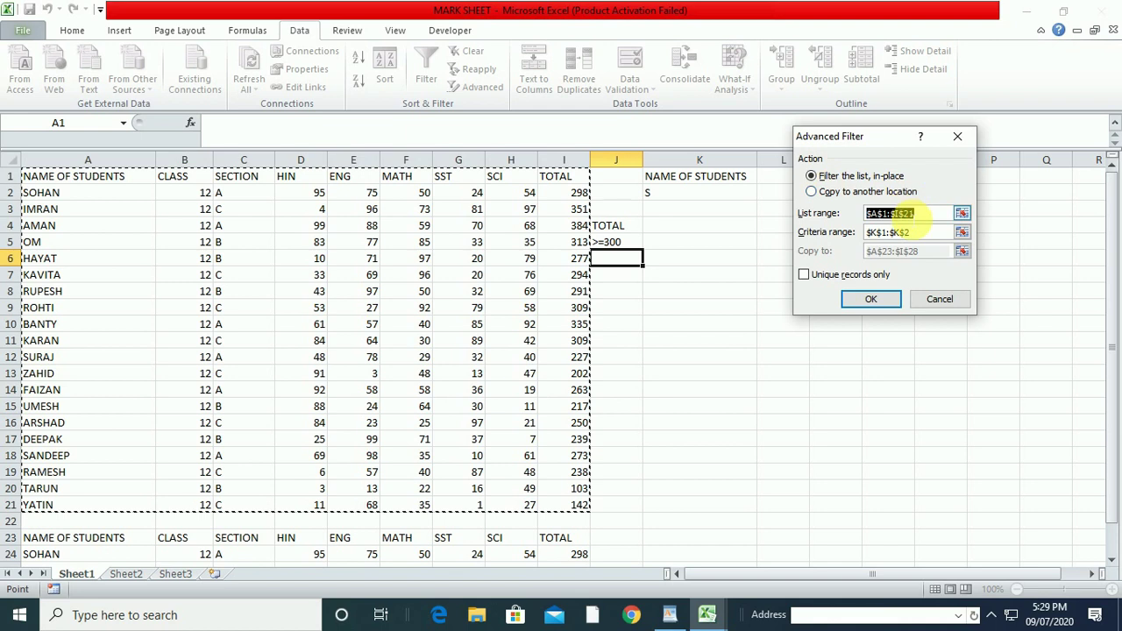
# In Advanced Filter, choose Copy to another location and clear the prefilled range boxes
pyautogui.click(833, 191)
pyautogui.press('Delete')
pyautogui.press('Tab')
pyautogui.press('Delete')
pyautogui.press('Tab')
pyautogui.press('Delete')
# Filter list A1:I21 by criteria J4:J5, copying TOTAL ≥300 students to A29:I33
pyautogui.click(871, 215)
pyautogui.scroll(2, 106, 220)
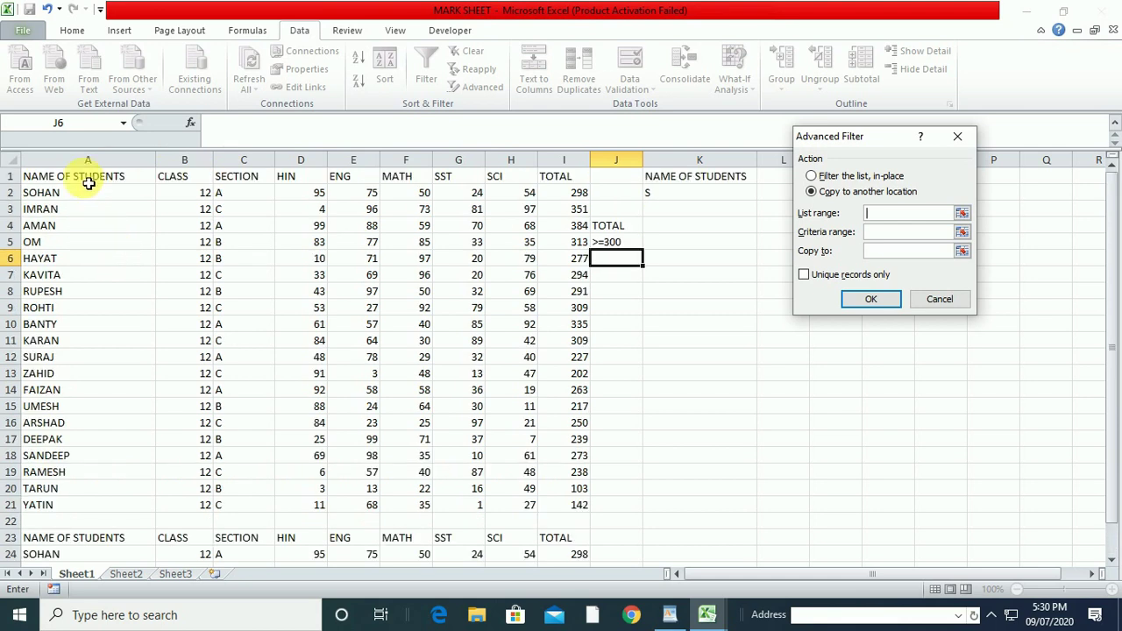
pyautogui.moveTo(89, 184); pyautogui.dragTo(570, 505)
pyautogui.moveTo(613, 225); pyautogui.dragTo(616, 244)
pyautogui.scroll(-4, 377, 447)
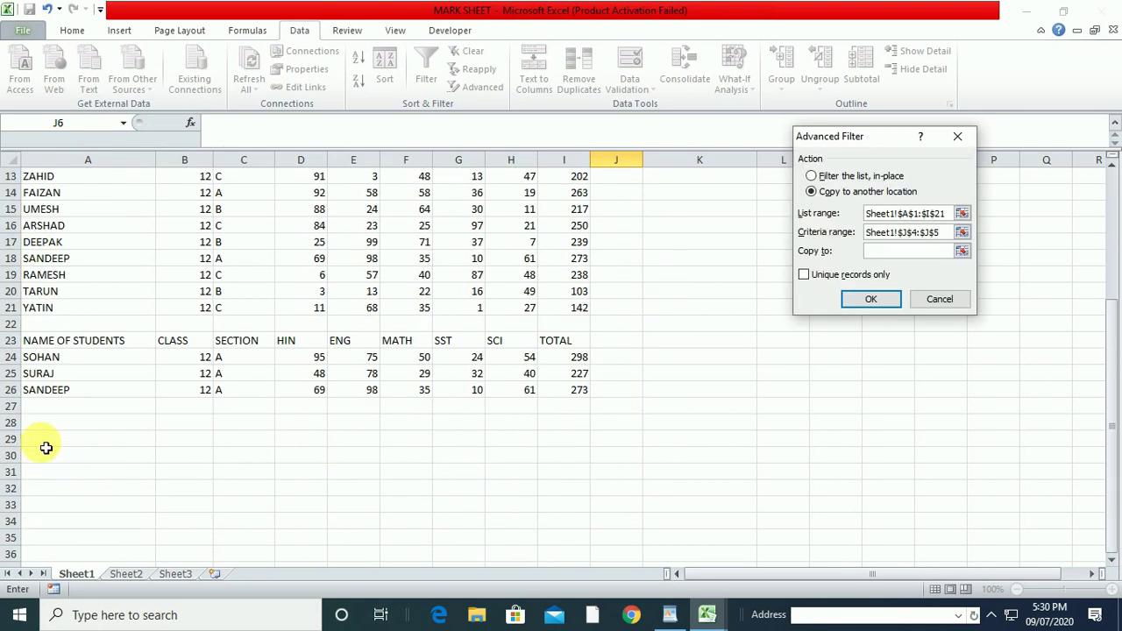
pyautogui.moveTo(56, 438); pyautogui.dragTo(589, 509)
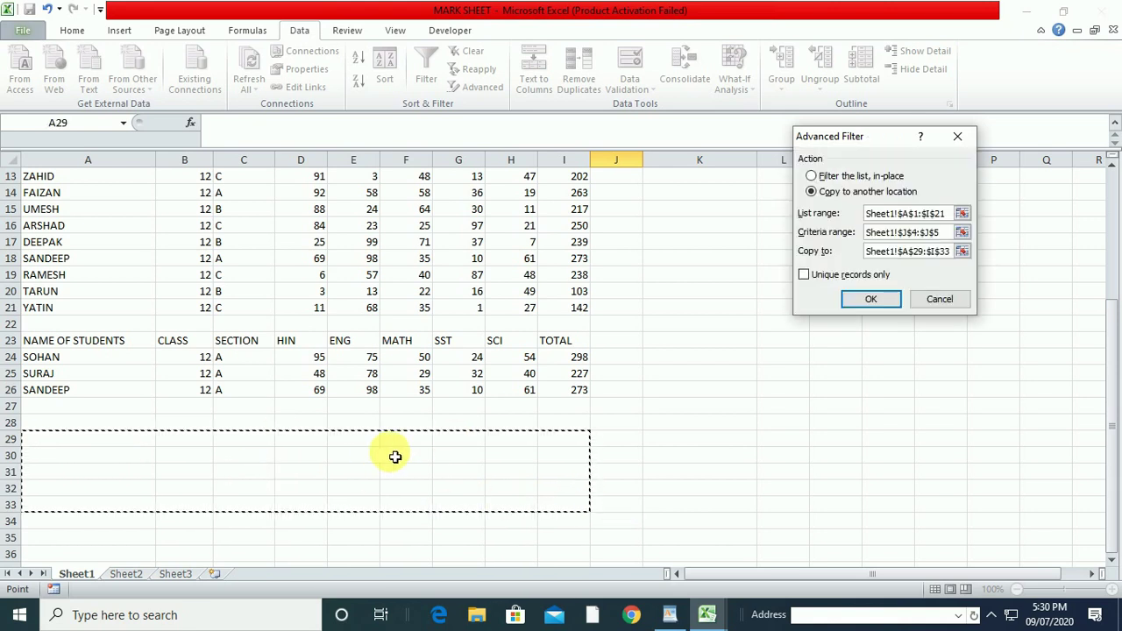
pyautogui.click(868, 299)
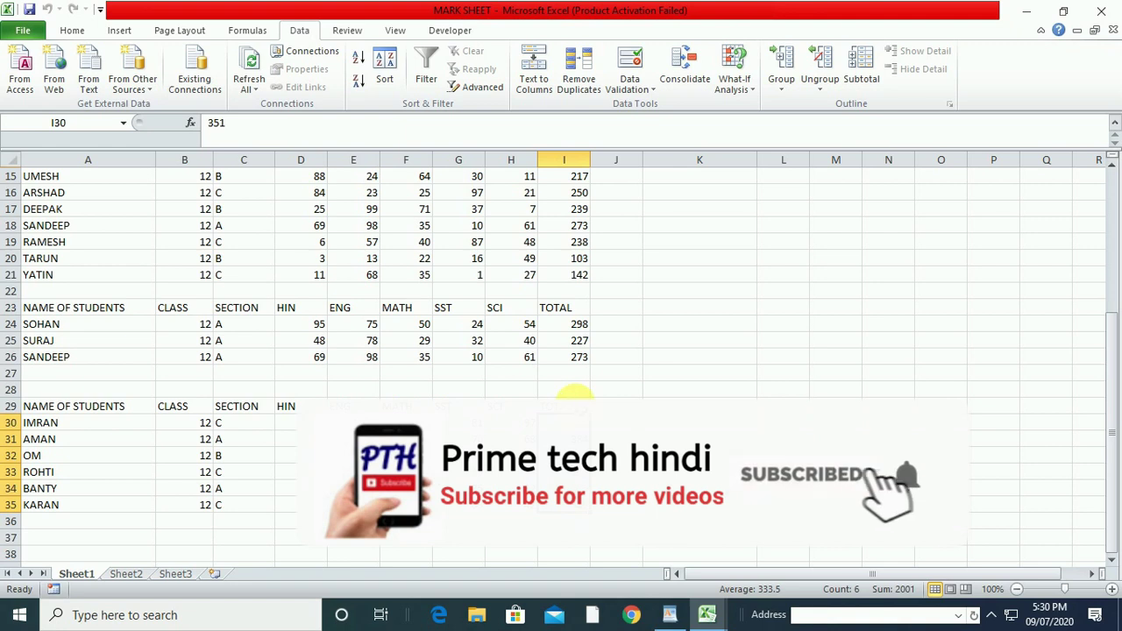
pyautogui.scroll(4, 574, 392)
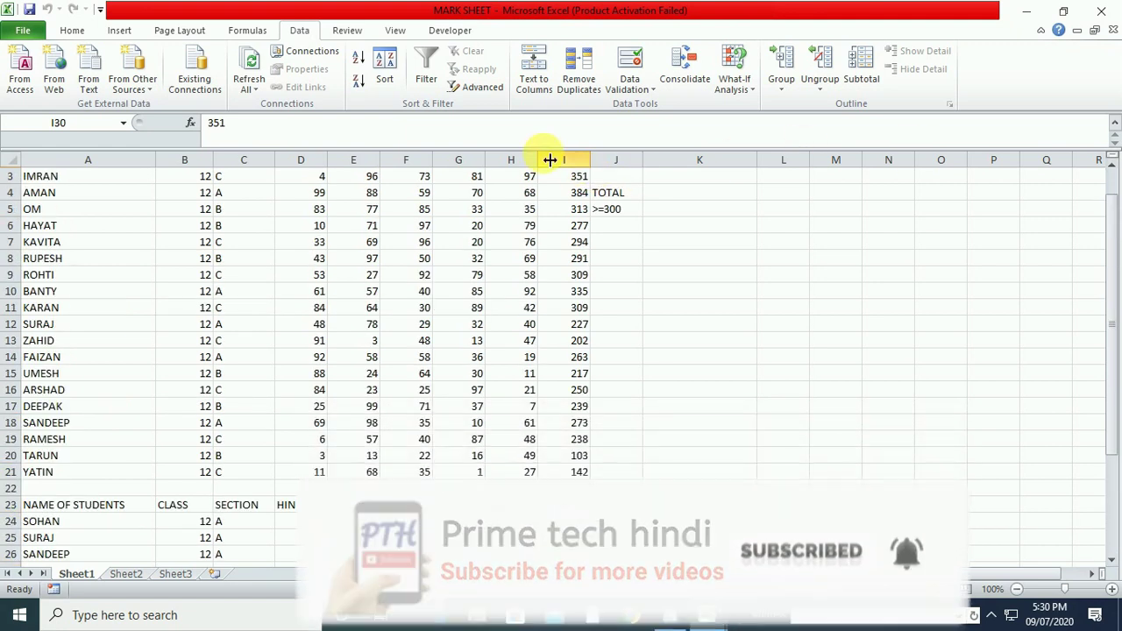
pyautogui.click(1091, 574)
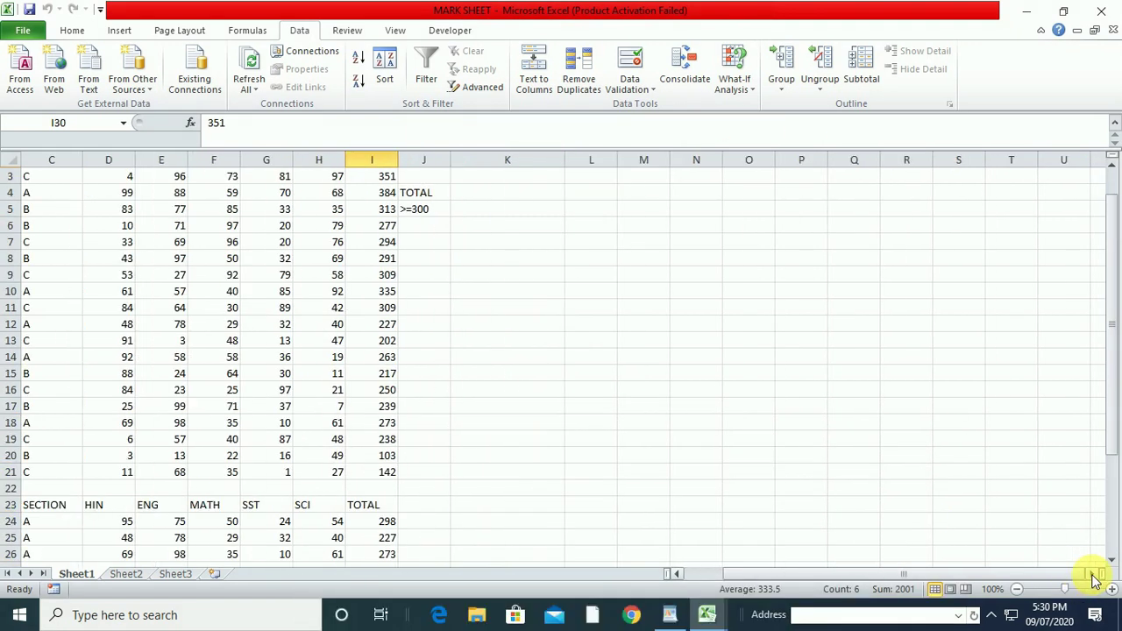
pyautogui.scroll(1, 631, 364)
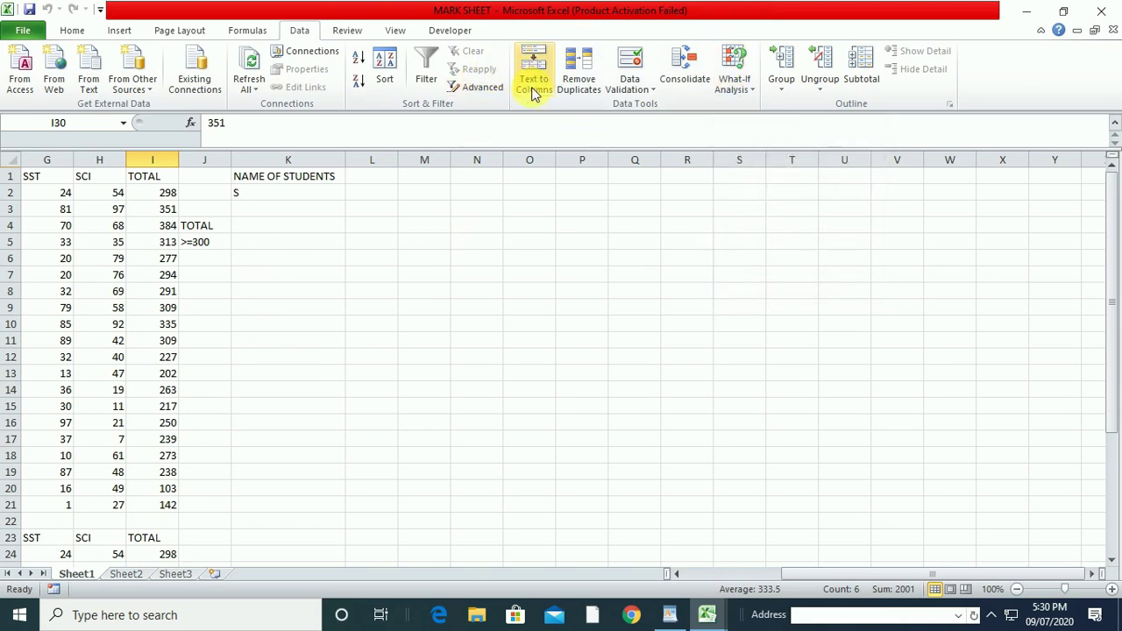
# Type five space-separated student names into cell M4
pyautogui.click(428, 230)
pyautogui.write('FAIZAN GAGAN NEHA VIREN JAMNA')
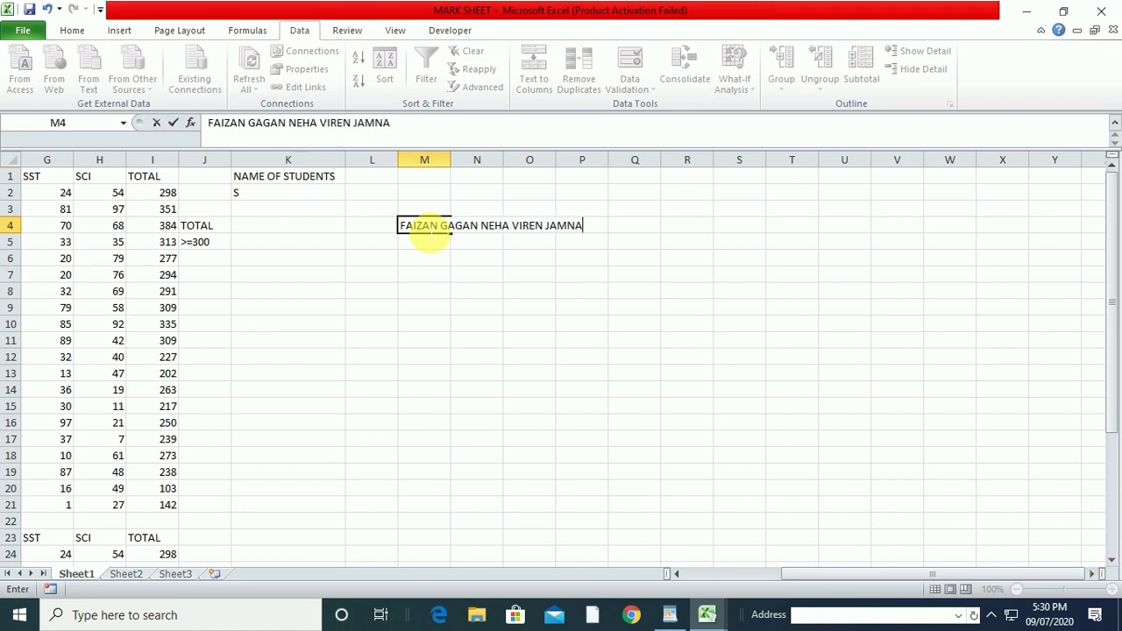
pyautogui.press('Return')
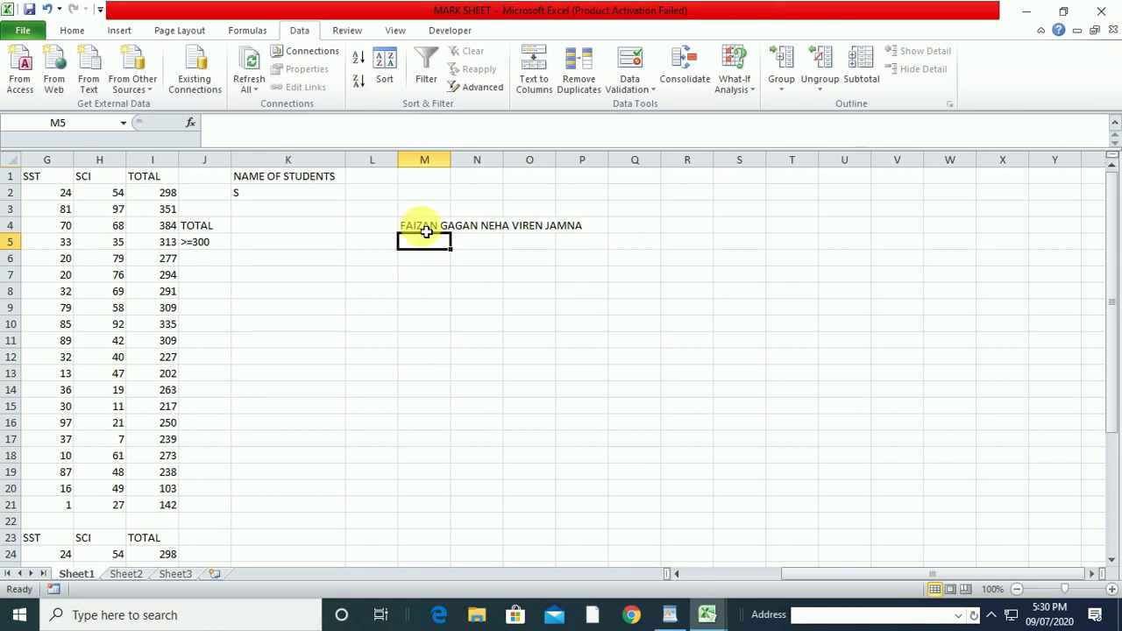
# Split M4's names into separate cells M4:Q4 with Text to Columns
pyautogui.moveTo(452, 161); pyautogui.dragTo(451, 187)
pyautogui.click(428, 226)
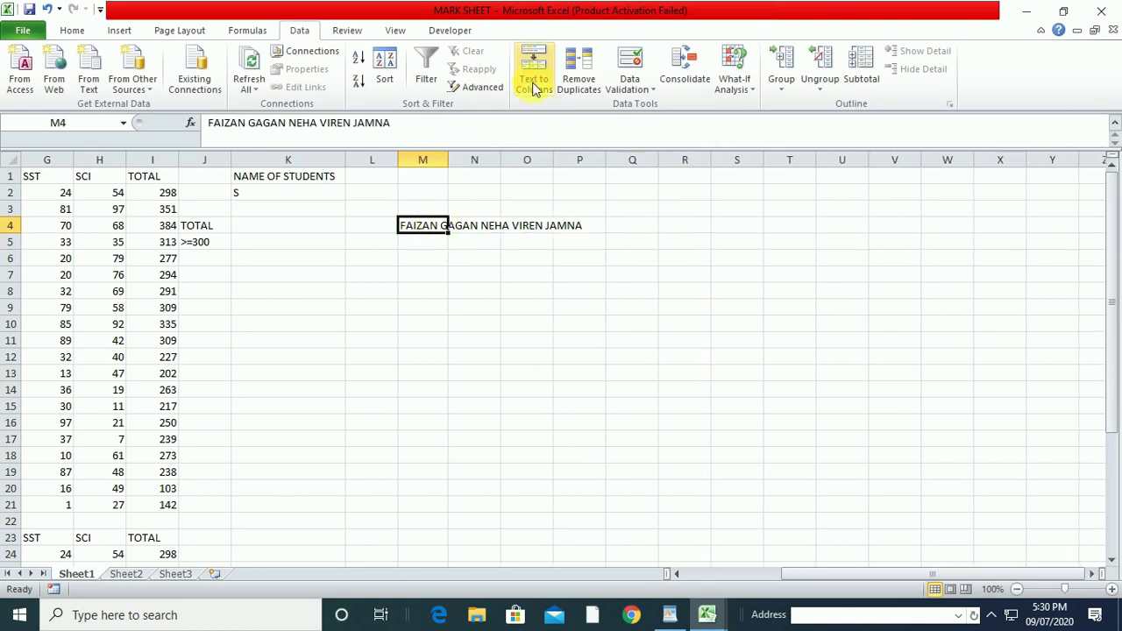
pyautogui.click(535, 87)
pyautogui.click(987, 366)
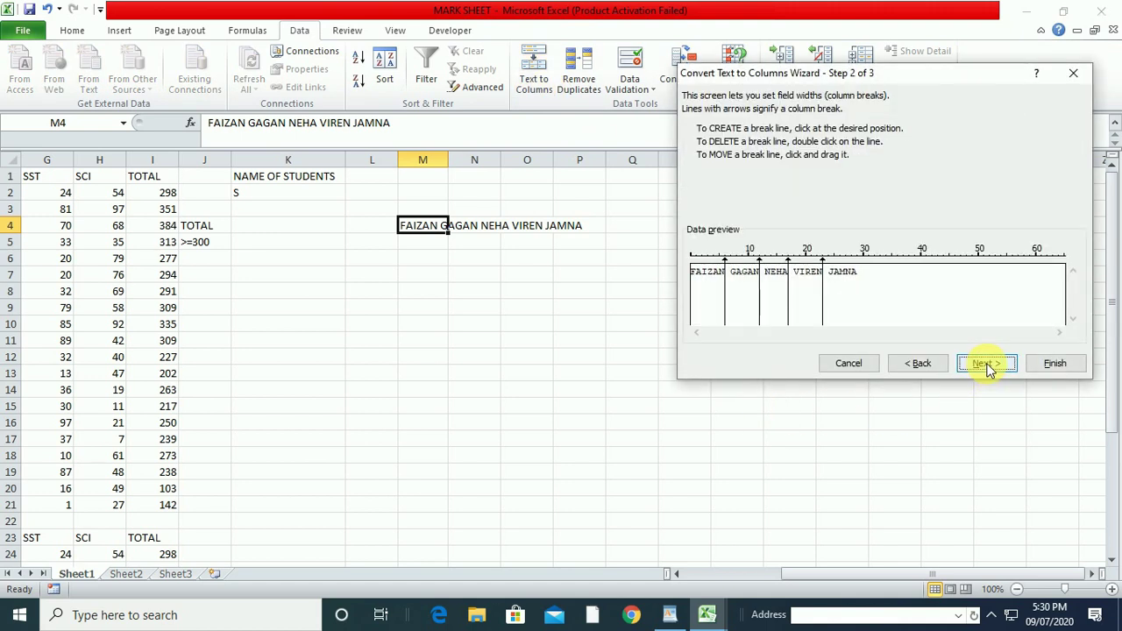
pyautogui.click(1050, 371)
pyautogui.click(805, 357)
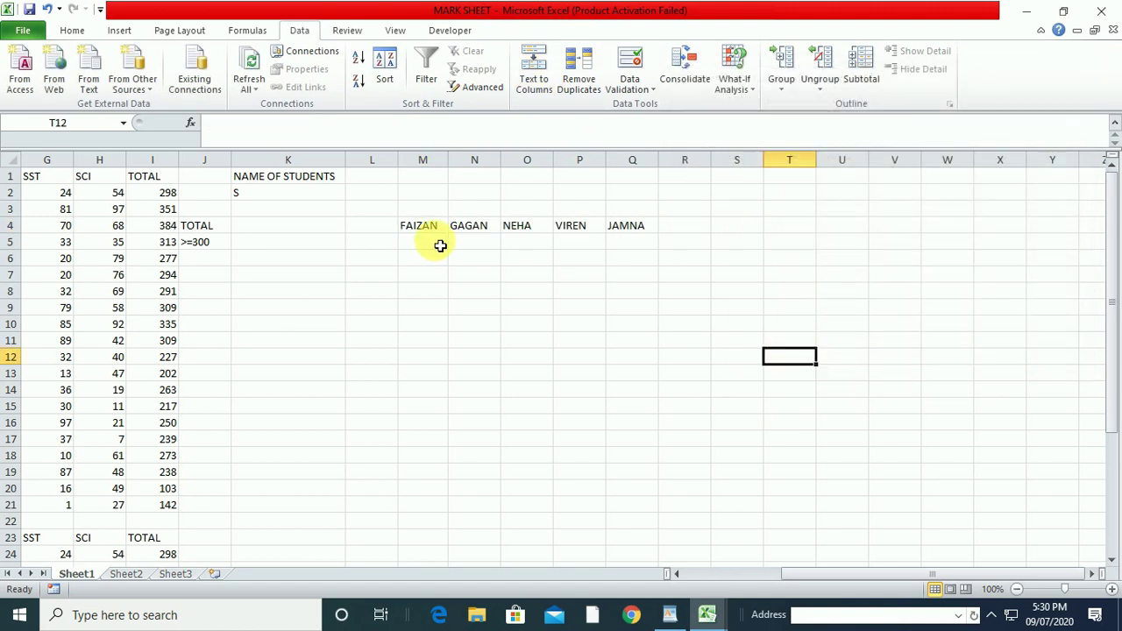
# Delete the split names from M4:Q4
pyautogui.moveTo(426, 226); pyautogui.dragTo(624, 232)
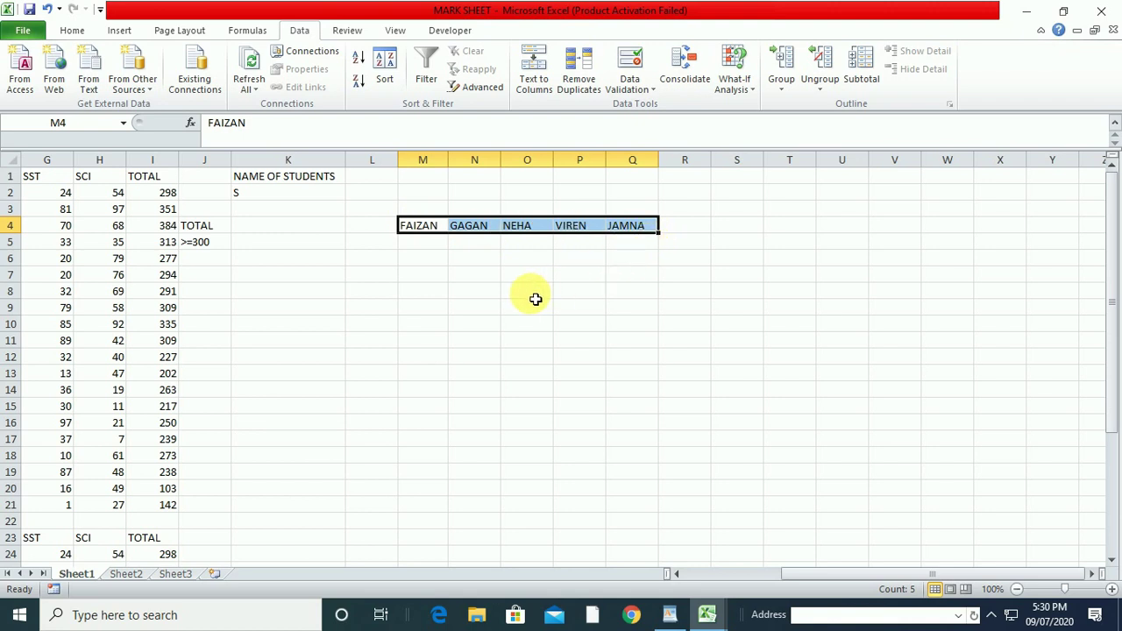
pyautogui.press('Delete')
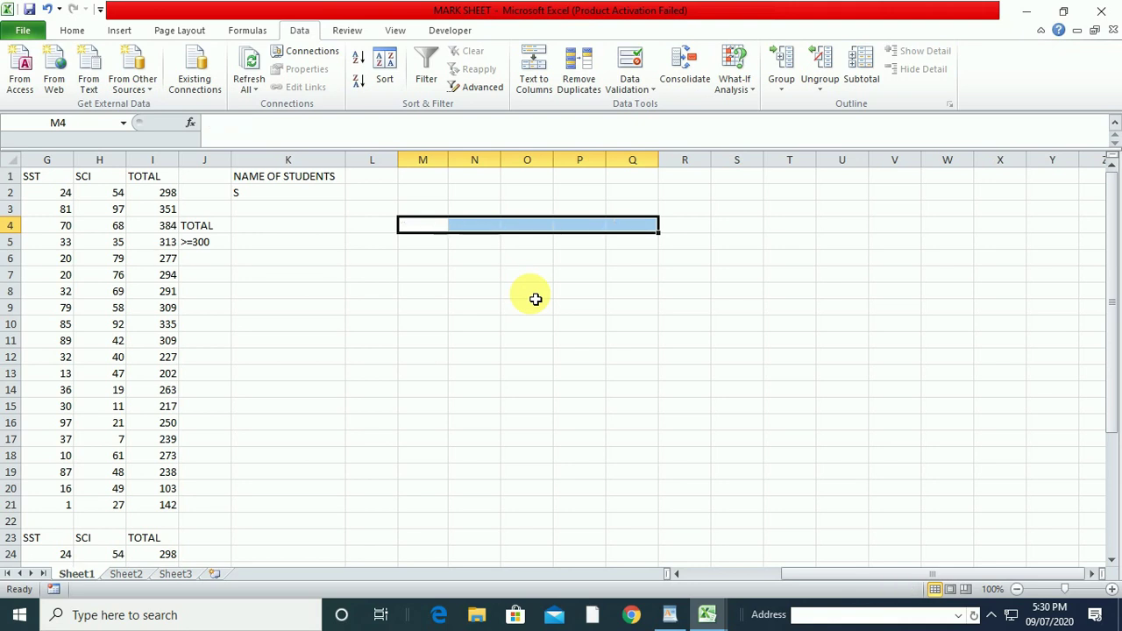
pyautogui.press('Left')
# Enter three names separated by # in L4 and narrow column L slightly
pyautogui.write('FAI')
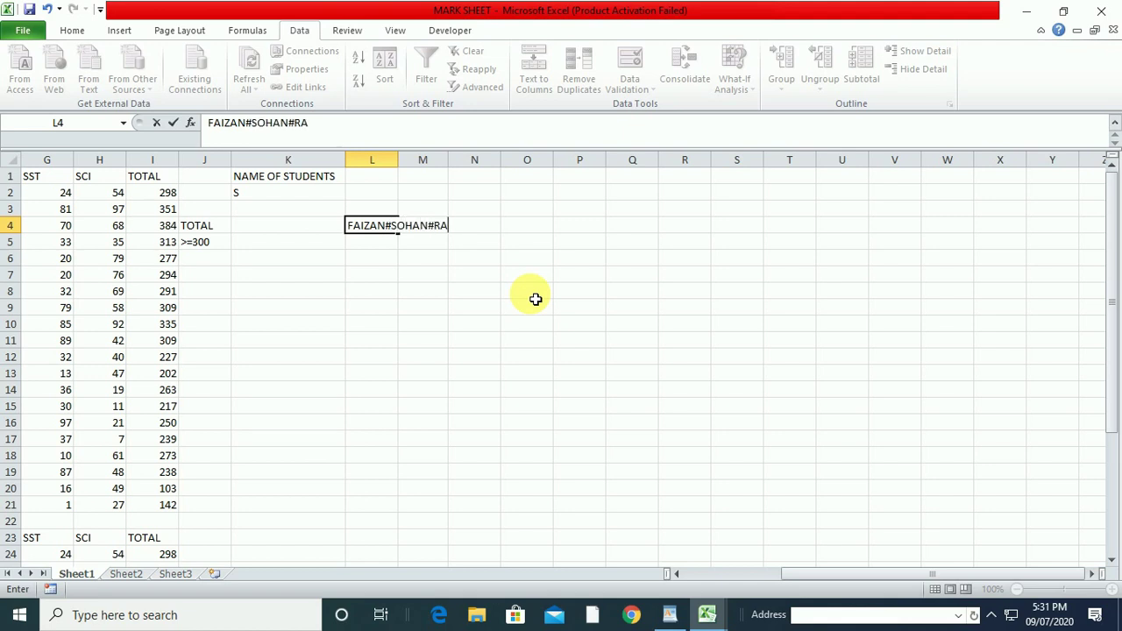
pyautogui.click(483, 307)
pyautogui.click(373, 228)
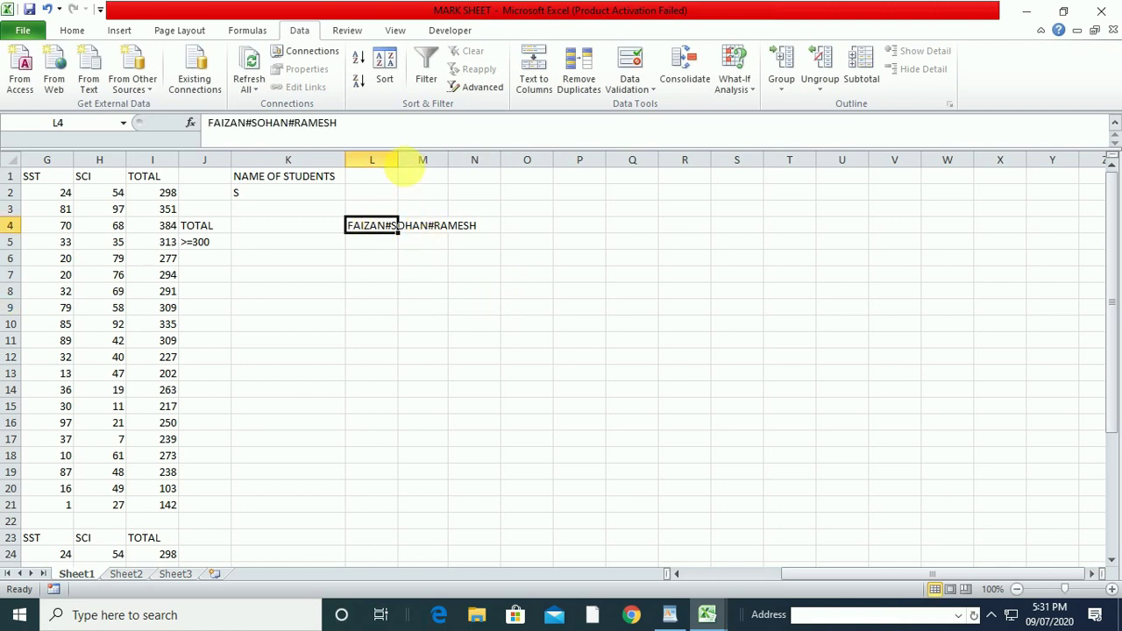
pyautogui.moveTo(398, 160); pyautogui.dragTo(391, 159)
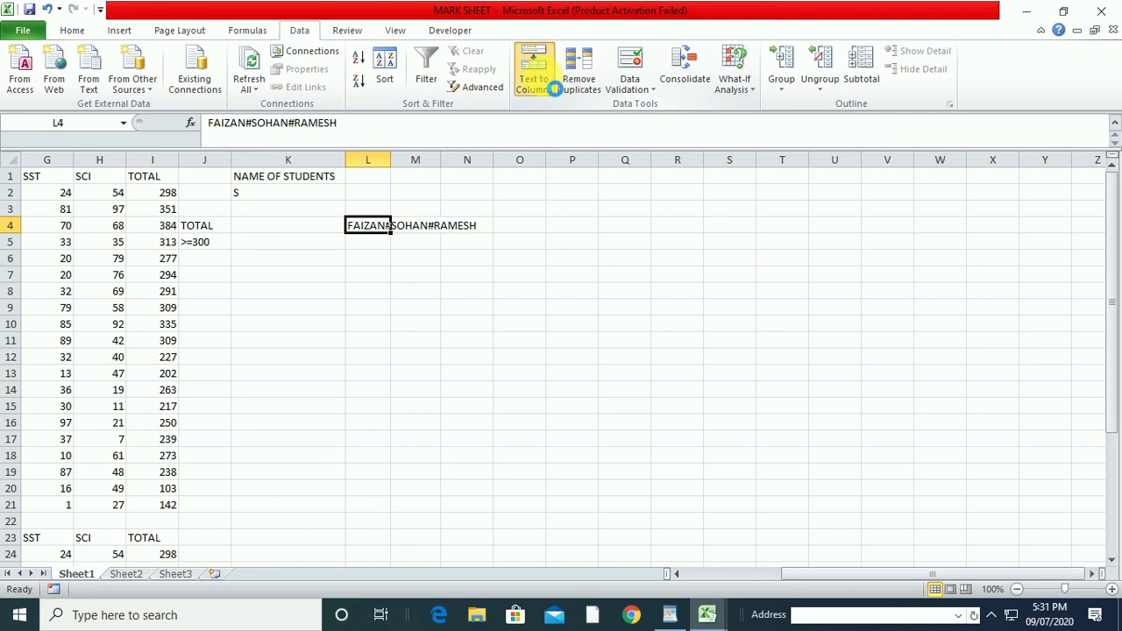
pyautogui.click(534, 74)
# Split L4 into L4:N4 with Text to Columns, Delimited, using # as the Other delimiter
pyautogui.click(712, 178)
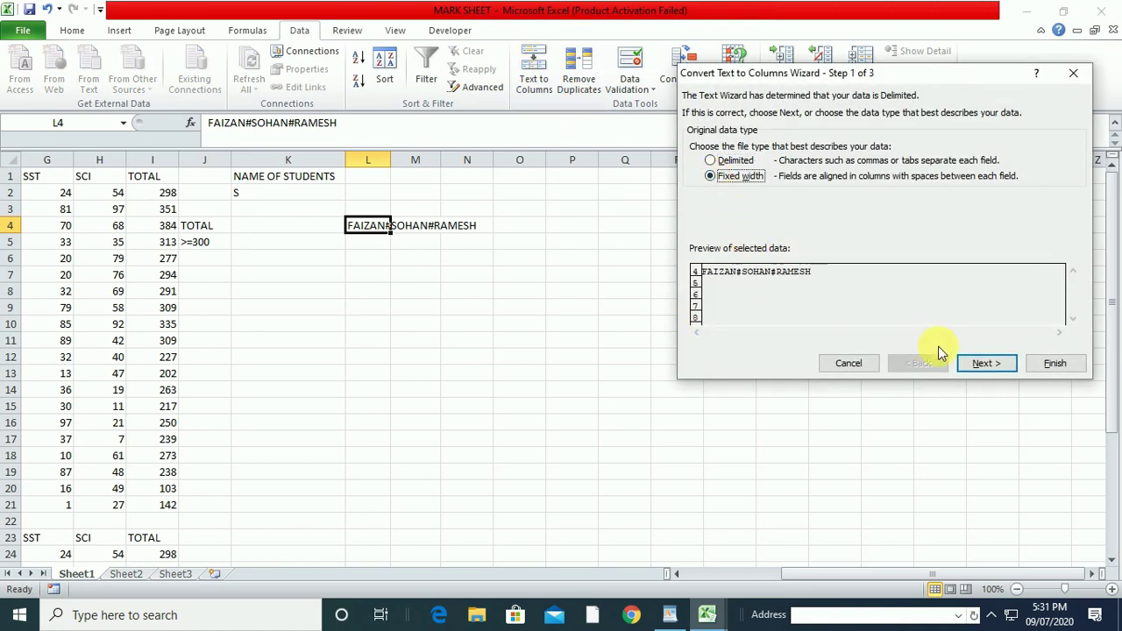
pyautogui.press('Return')
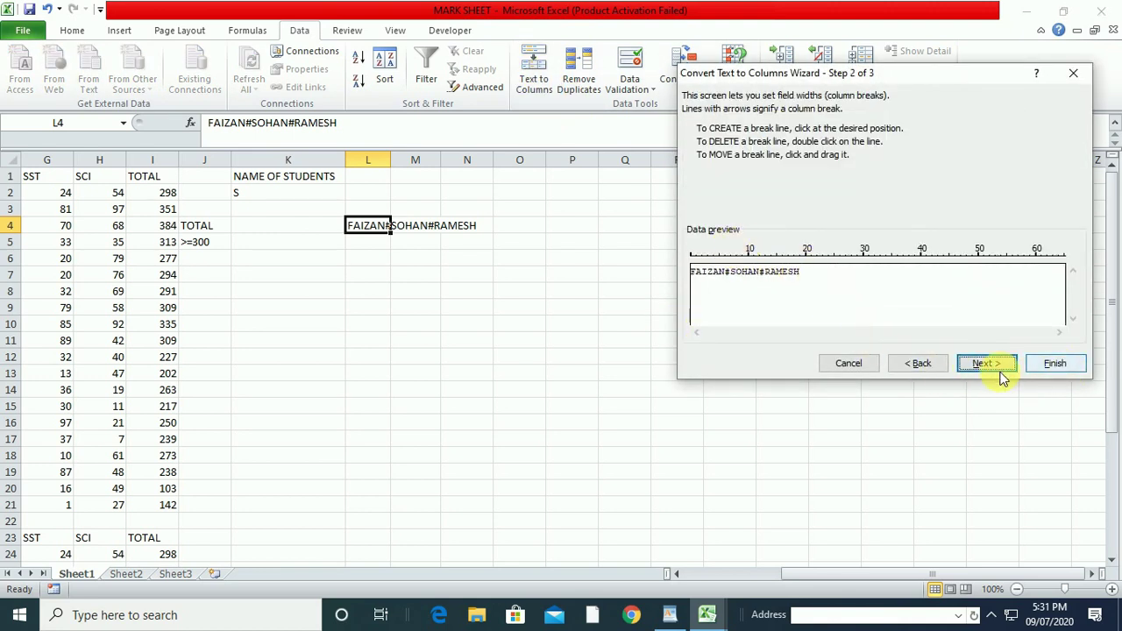
pyautogui.click(847, 363)
pyautogui.click(729, 405)
pyautogui.click(375, 229)
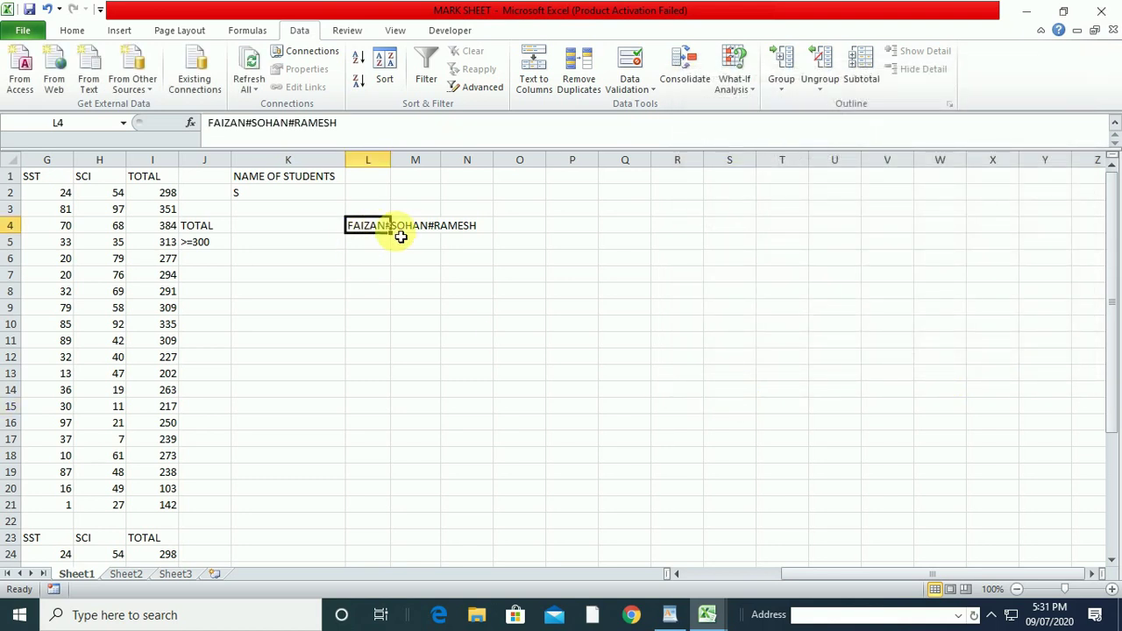
pyautogui.click(534, 78)
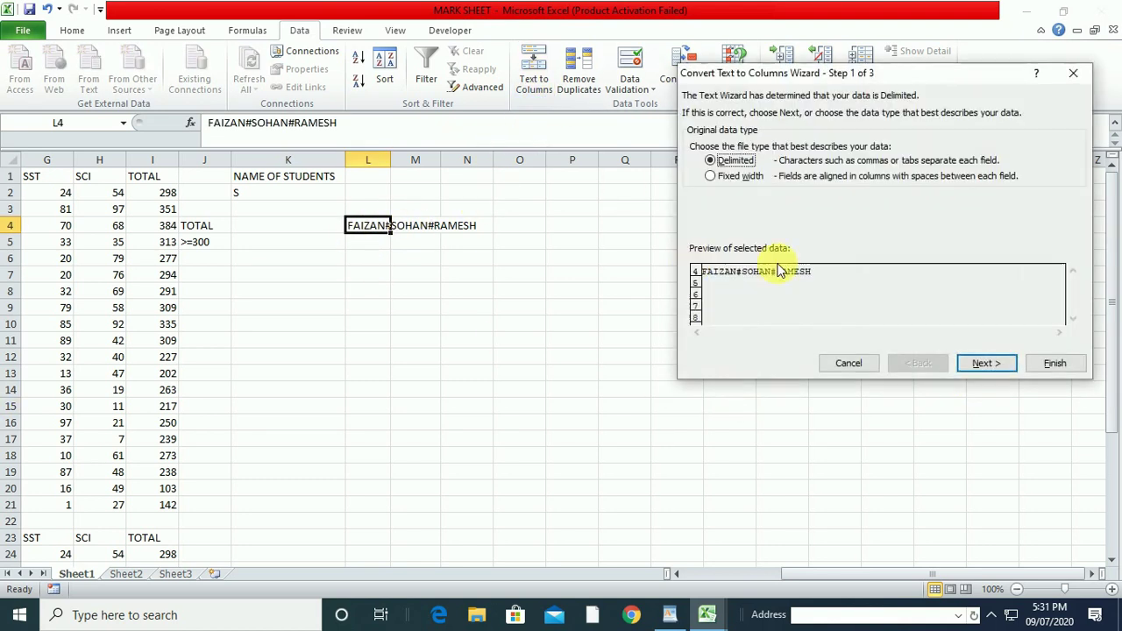
pyautogui.click(969, 363)
pyautogui.click(695, 207)
pyautogui.write('#')
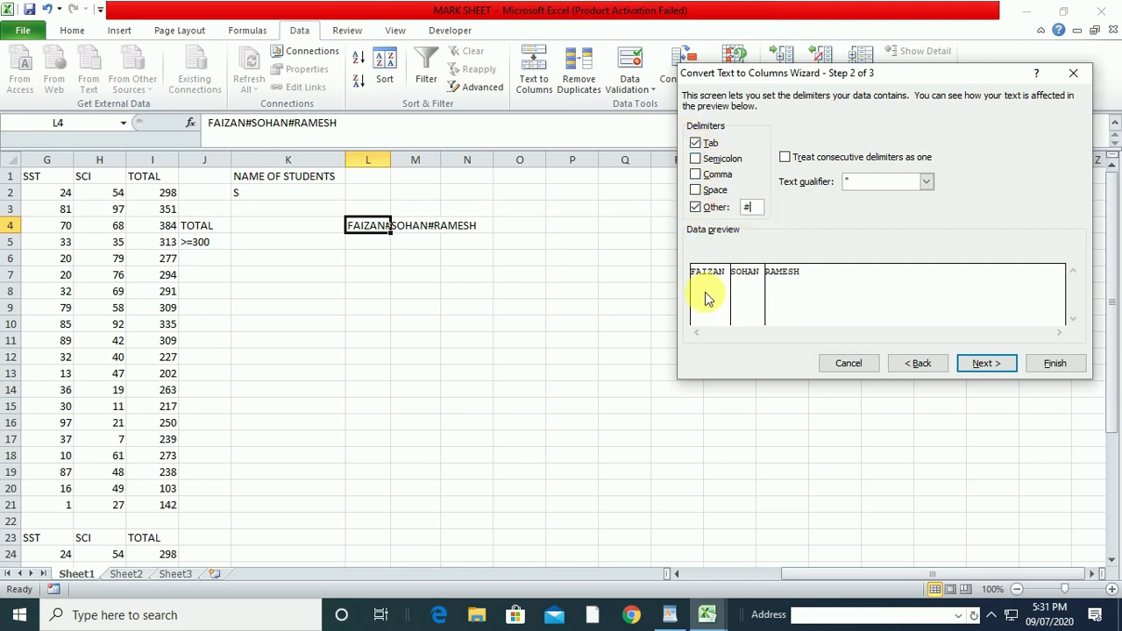
pyautogui.click(1045, 378)
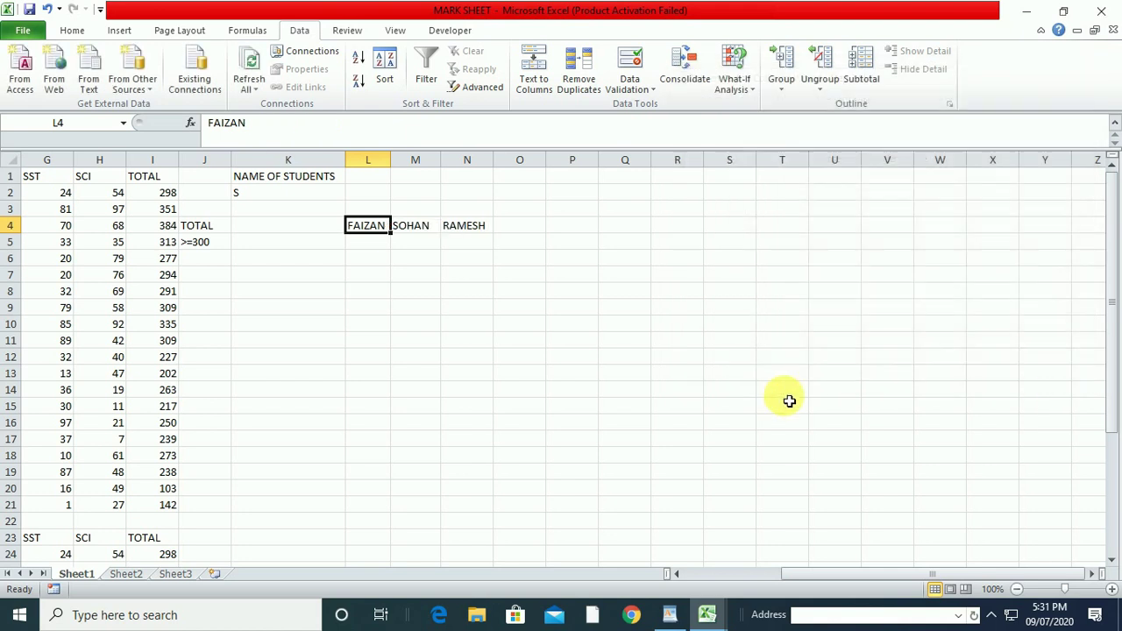
pyautogui.click(728, 405)
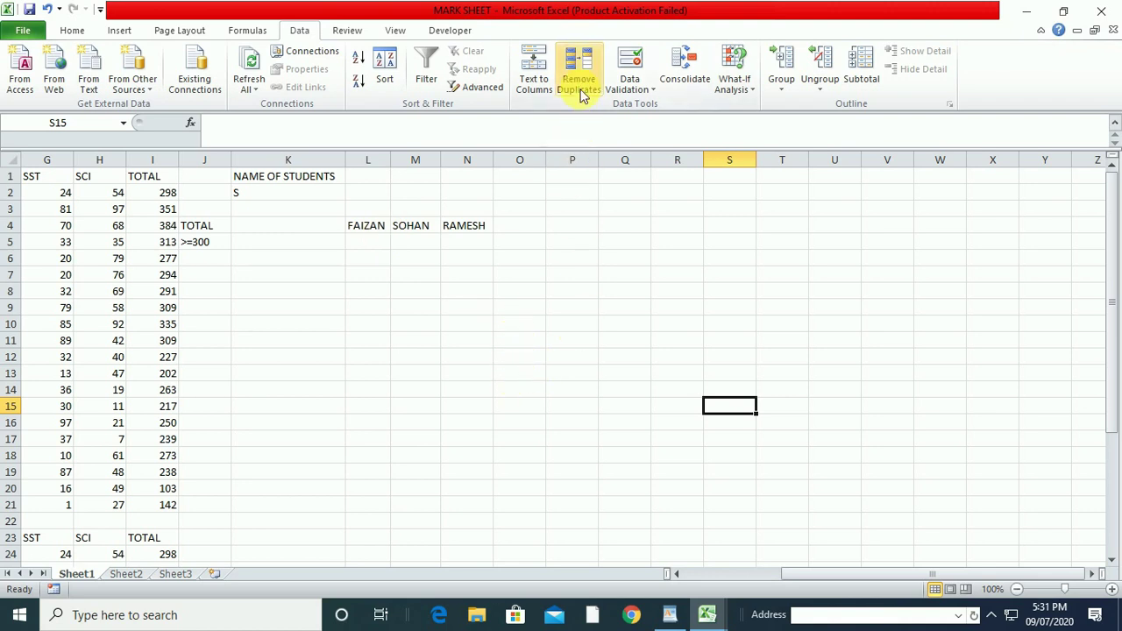
# Enter a three-name list in O5:O7 with one name repeated
pyautogui.click(543, 259)
pyautogui.press('Up')
pyautogui.write('RAM')
pyautogui.press('Return')
pyautogui.write('SHYA')
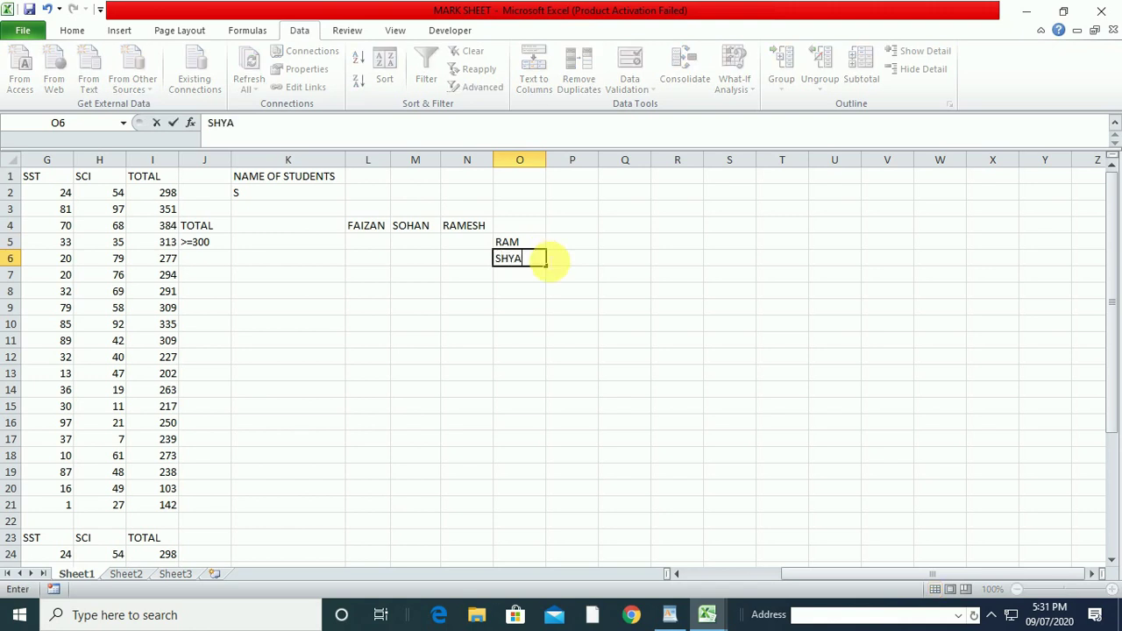
pyautogui.press('Return')
pyautogui.write('RAM')
pyautogui.press('Return')
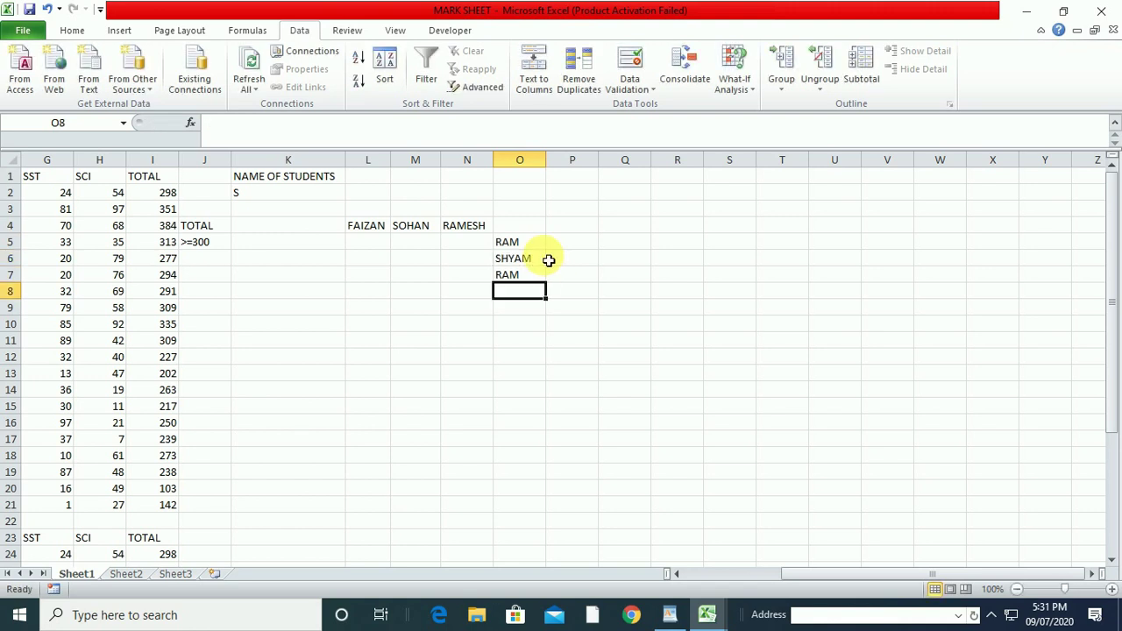
# Remove Duplicates on the current selection O5:O7, leaving two unique names
pyautogui.moveTo(532, 249); pyautogui.dragTo(526, 275)
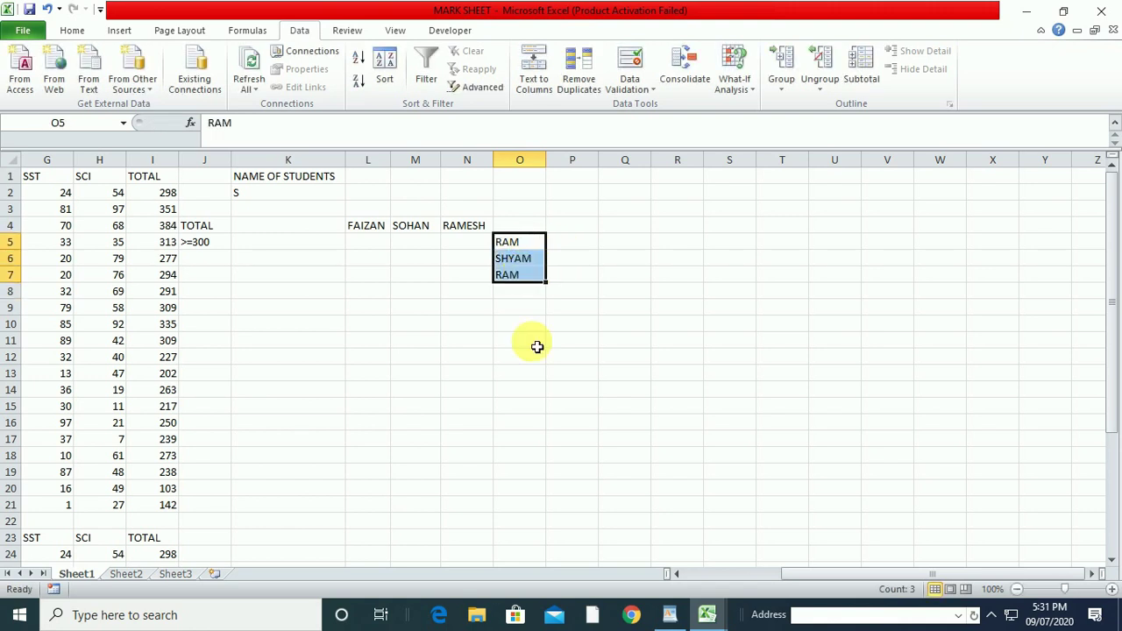
pyautogui.click(1091, 573)
pyautogui.click(575, 72)
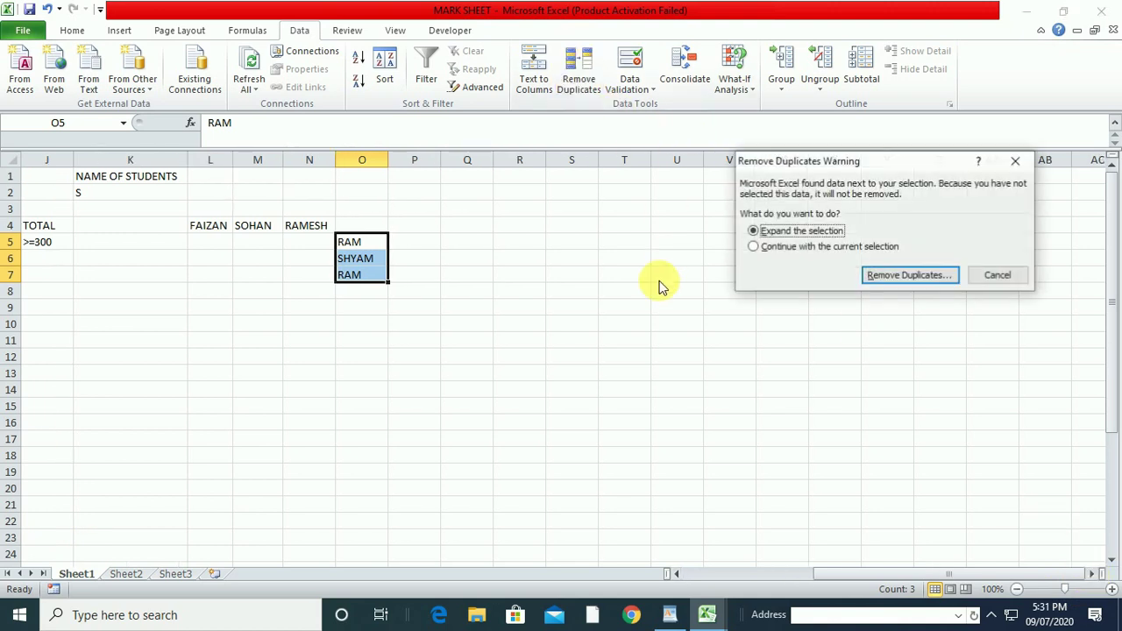
pyautogui.click(754, 247)
pyautogui.click(931, 277)
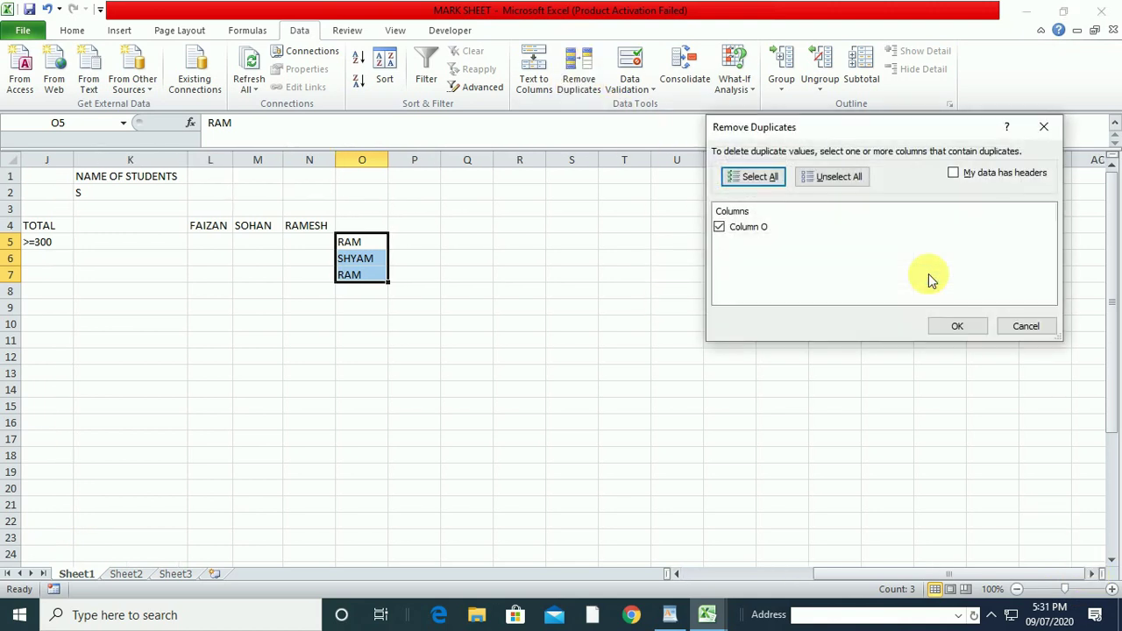
pyautogui.click(947, 332)
pyautogui.click(565, 348)
pyautogui.click(465, 340)
pyautogui.moveTo(369, 245); pyautogui.dragTo(372, 262)
pyautogui.click(519, 340)
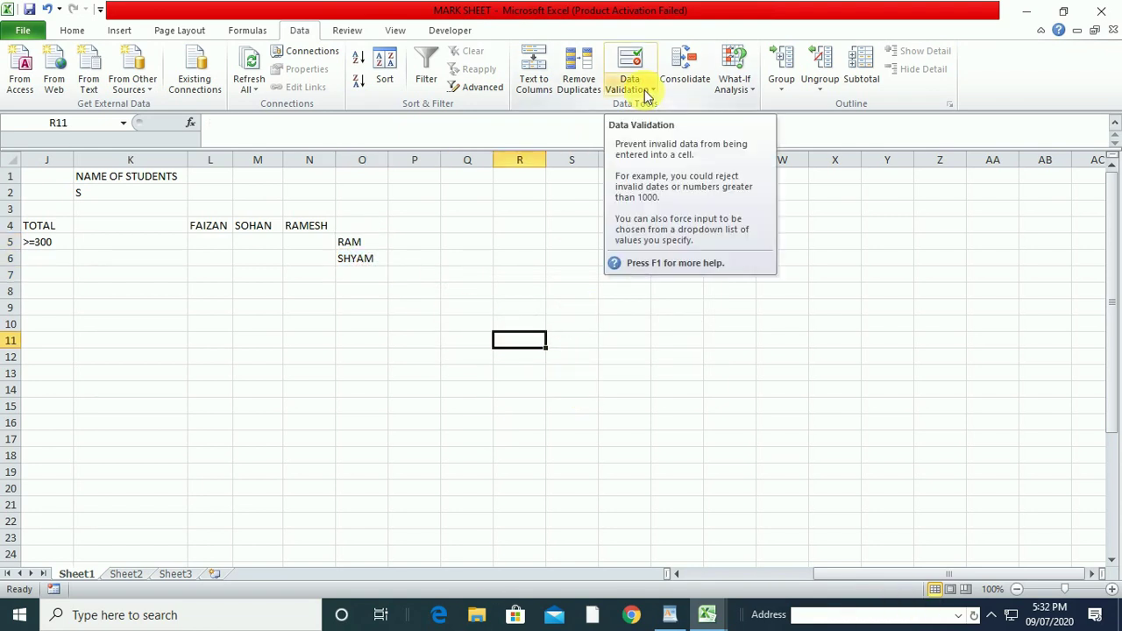
# Type headers NAME, SALARY, CONTACT NO and CITY across Q1:T1
pyautogui.click(468, 179)
pyautogui.write('NAME')
pyautogui.press('Tab')
pyautogui.write('P')
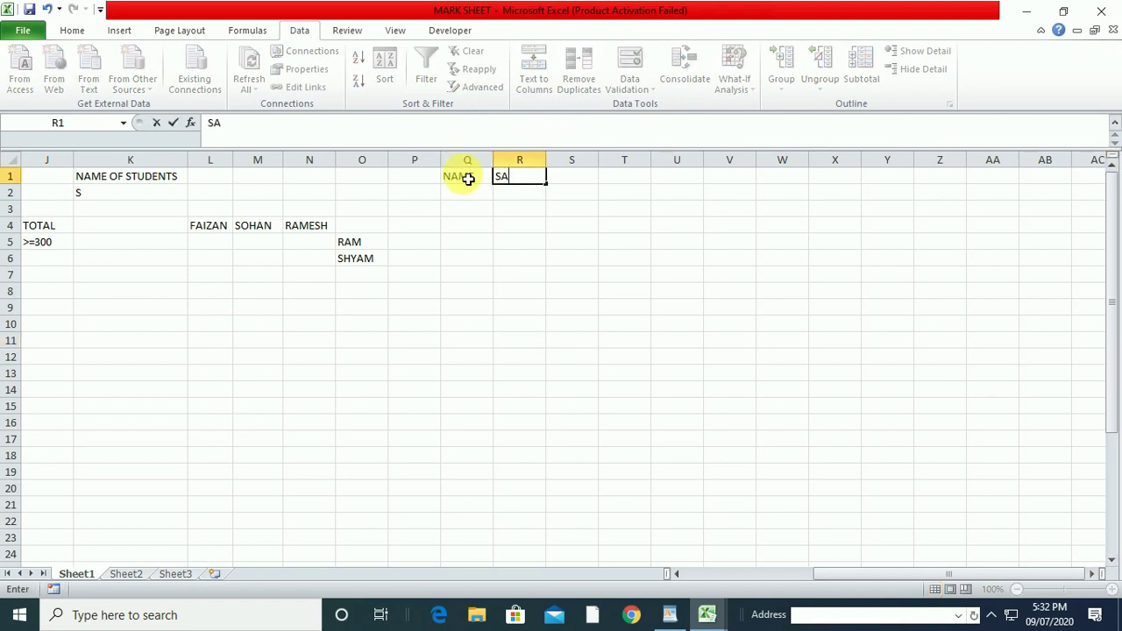
pyautogui.write('Y')
pyautogui.press('Tab')
pyautogui.write('CON')
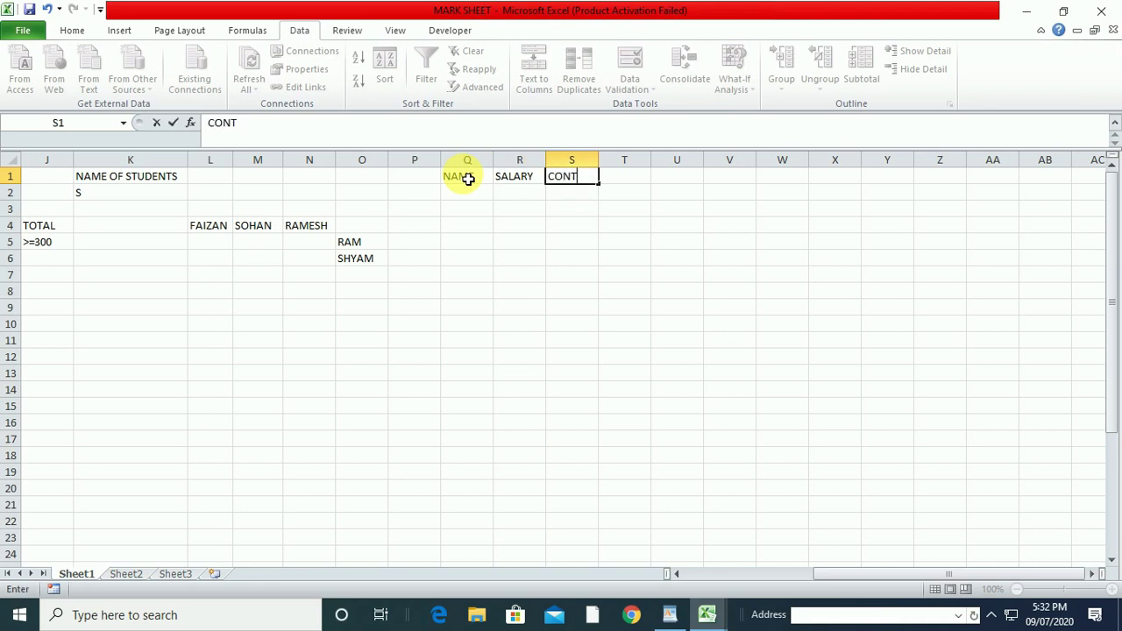
pyautogui.press('Tab')
pyautogui.write('CITY')
pyautogui.press('Return')
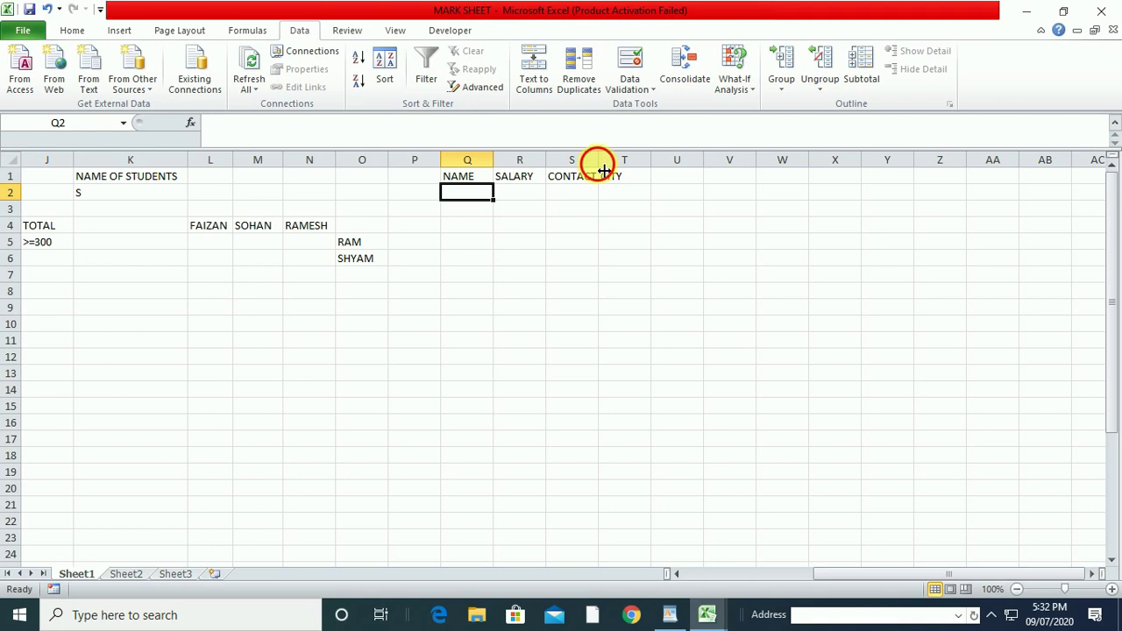
# Widen column S and enter ABC as the first name in Q2
pyautogui.moveTo(604, 169); pyautogui.dragTo(617, 169)
pyautogui.write('B')
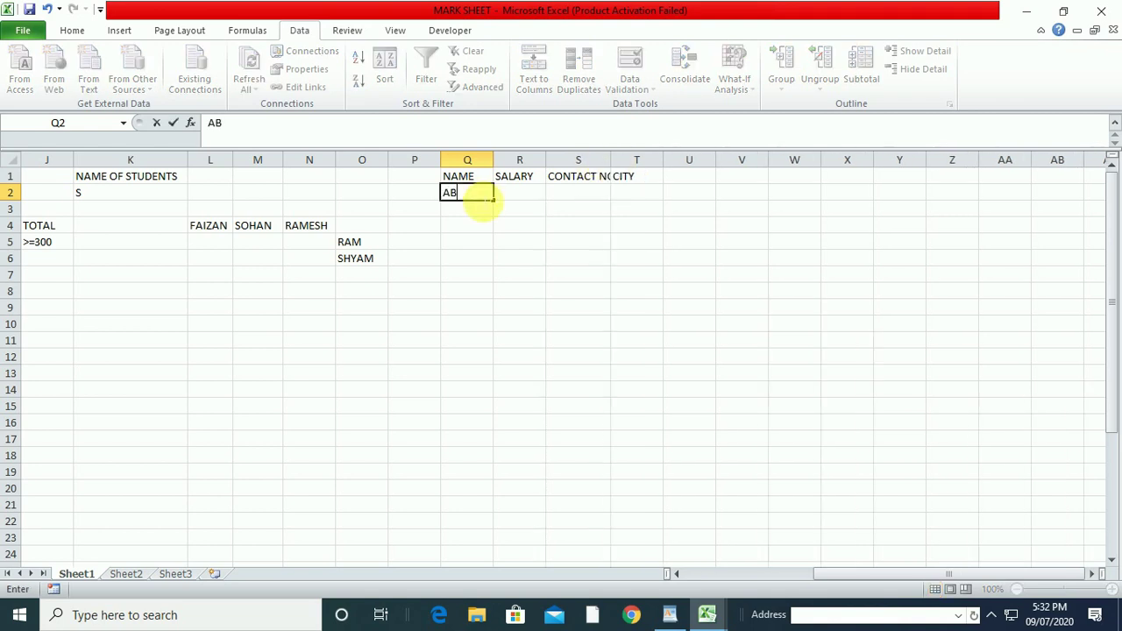
pyautogui.write('C')
pyautogui.press('Tab')
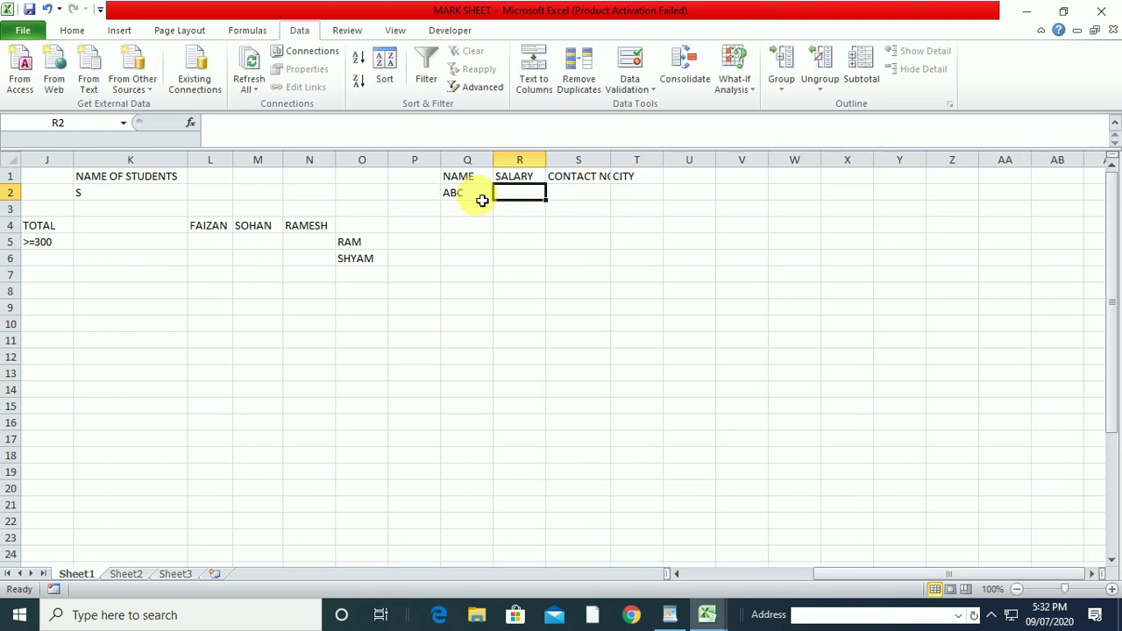
pyautogui.click(519, 159)
pyautogui.click(525, 195)
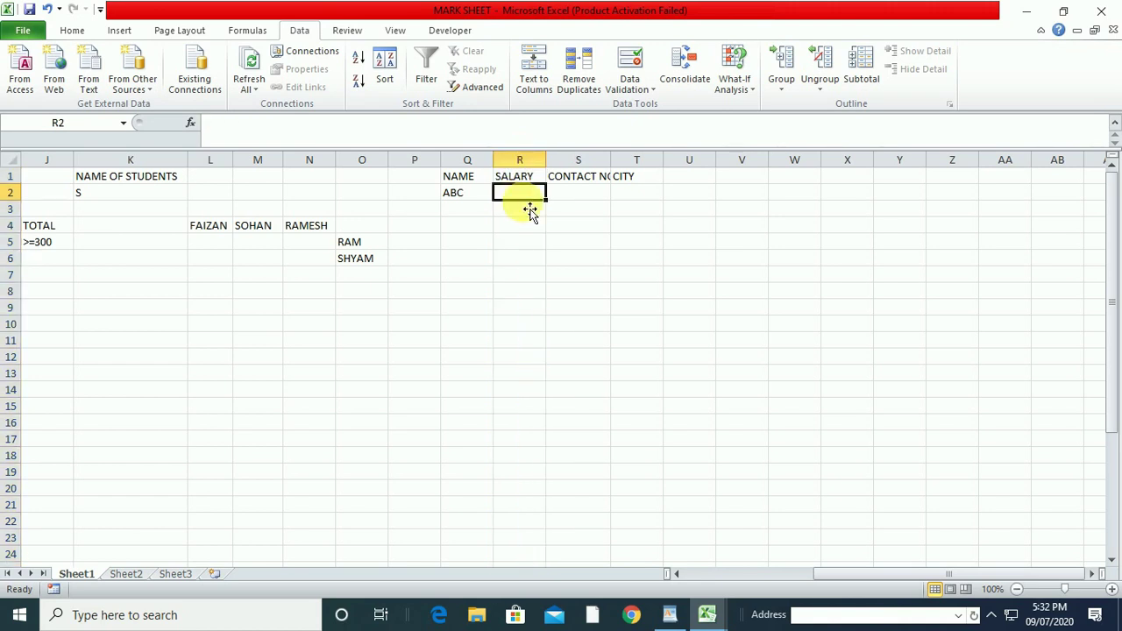
# Try salary values 1000 and then 5000 in R2, then clear the cell
pyautogui.write('1000')
pyautogui.press('Return')
pyautogui.press('Up')
pyautogui.write('5000')
pyautogui.press('Return')
pyautogui.press('Up')
pyautogui.press('Delete')
# Widen column S to fit CONTACT NO and select the SALARY column R
pyautogui.moveTo(616, 169); pyautogui.dragTo(633, 169)
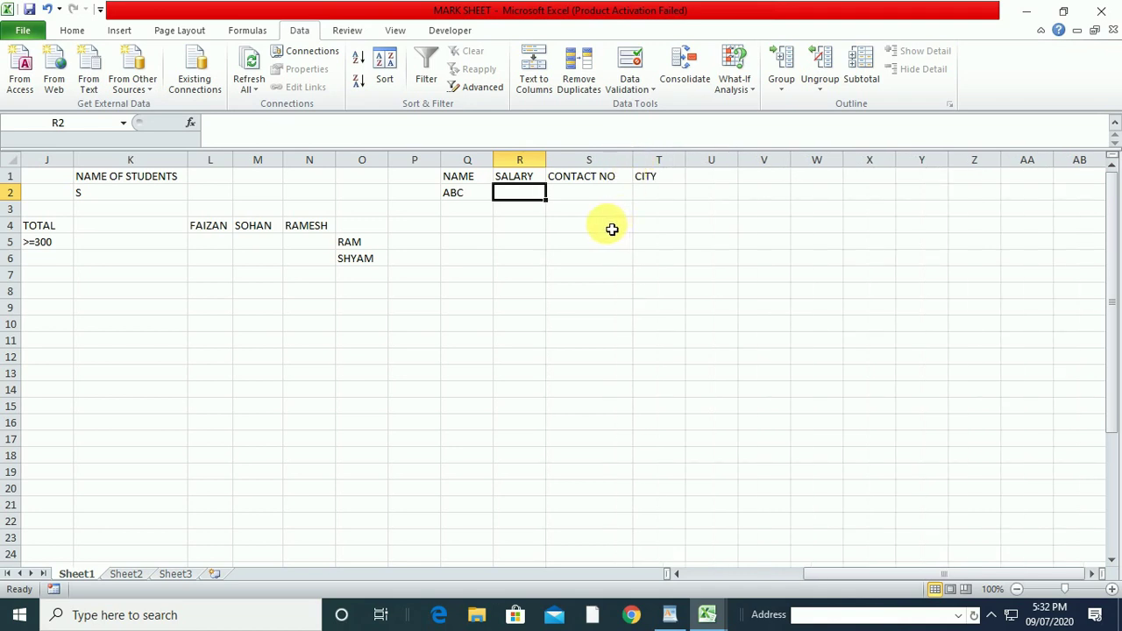
pyautogui.click(469, 163)
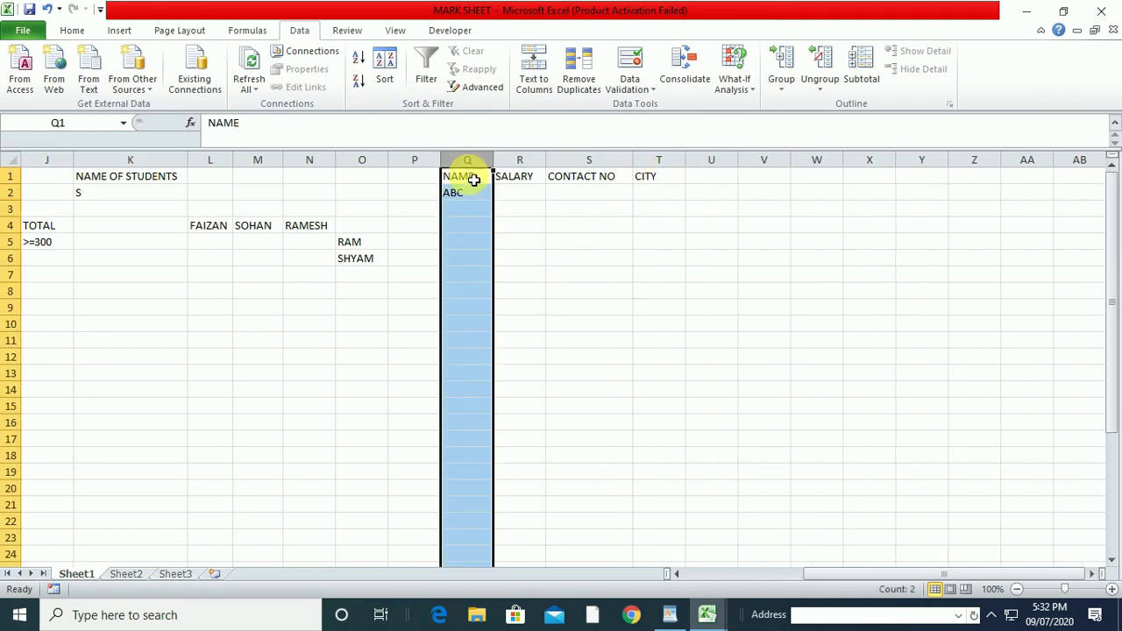
pyautogui.click(526, 163)
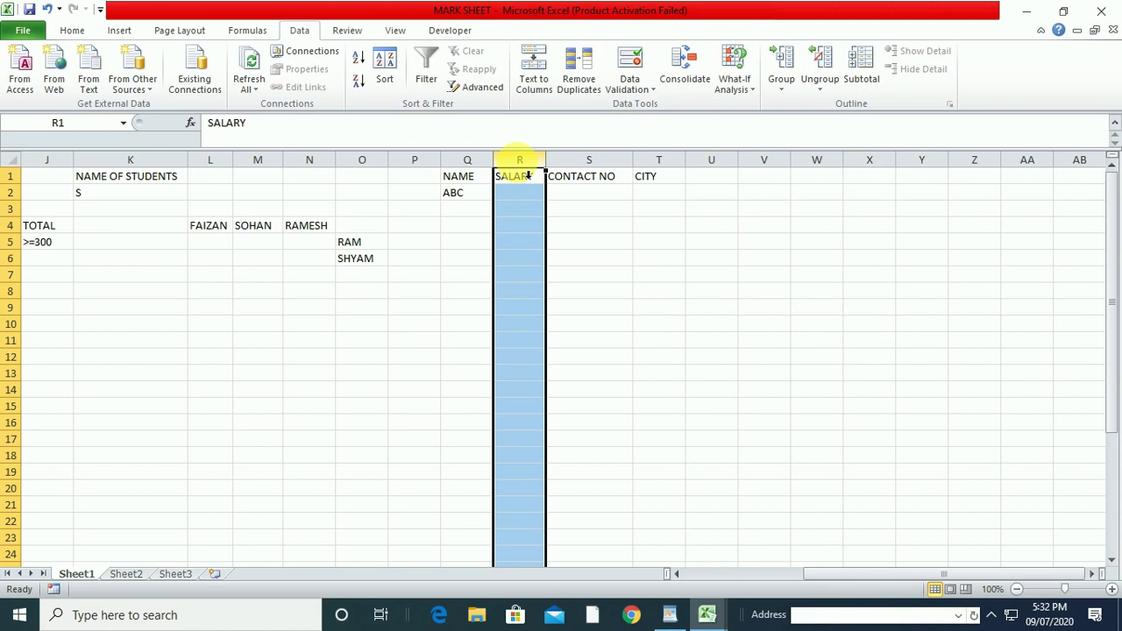
# Open Data Validation for column R and review its Input Message and Error Alert tabs
pyautogui.click(652, 97)
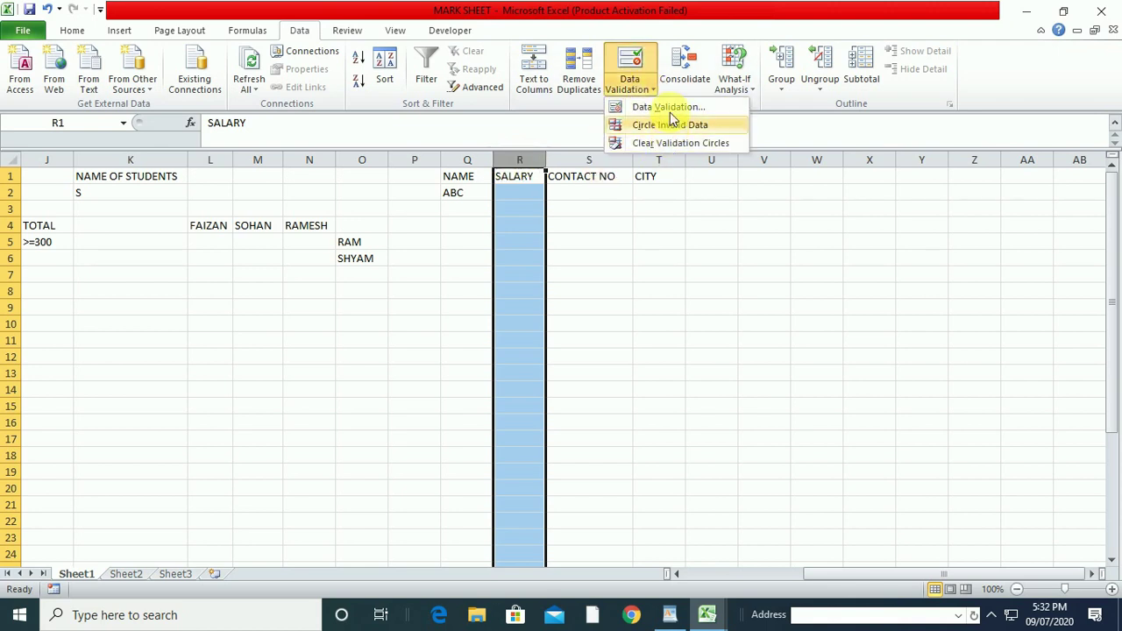
pyautogui.click(663, 106)
pyautogui.moveTo(748, 96); pyautogui.dragTo(632, 95)
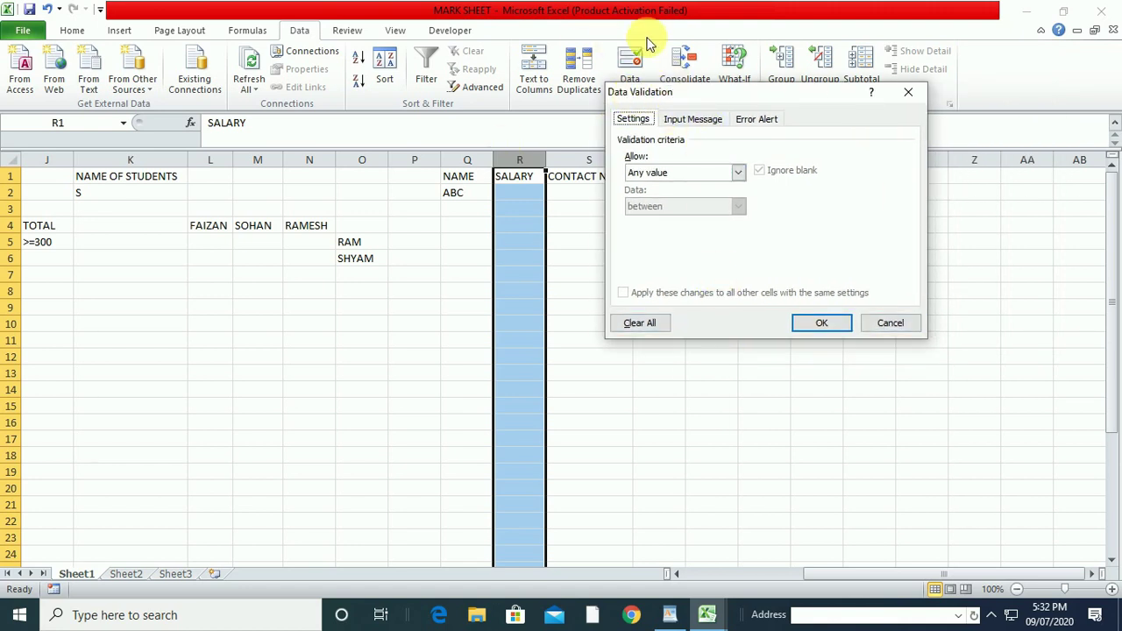
pyautogui.click(706, 122)
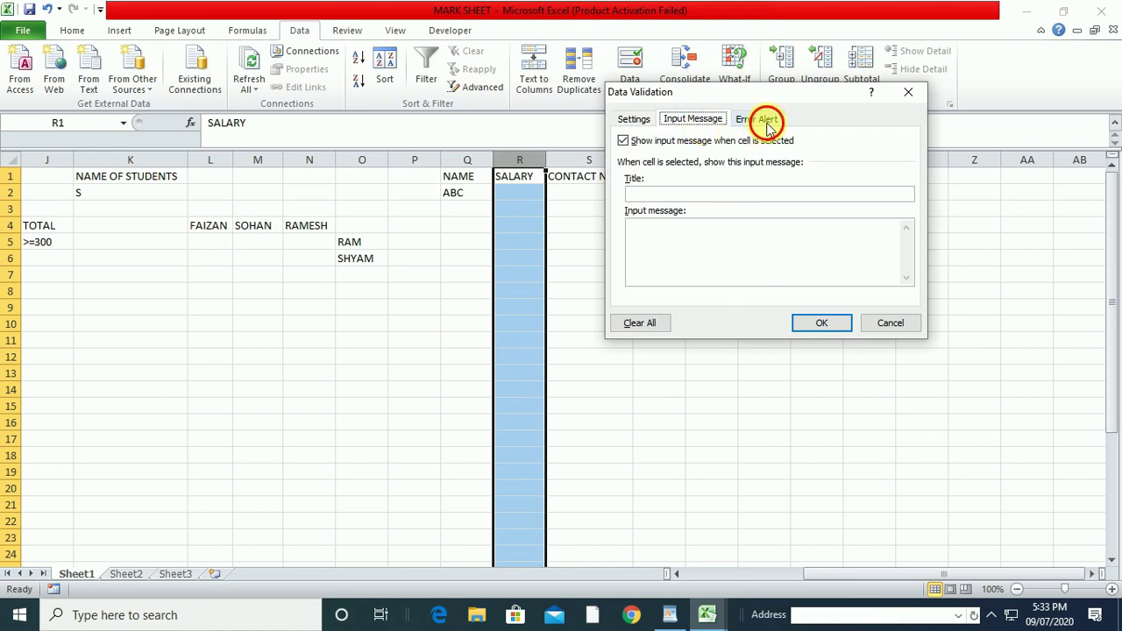
pyautogui.click(768, 123)
pyautogui.click(633, 119)
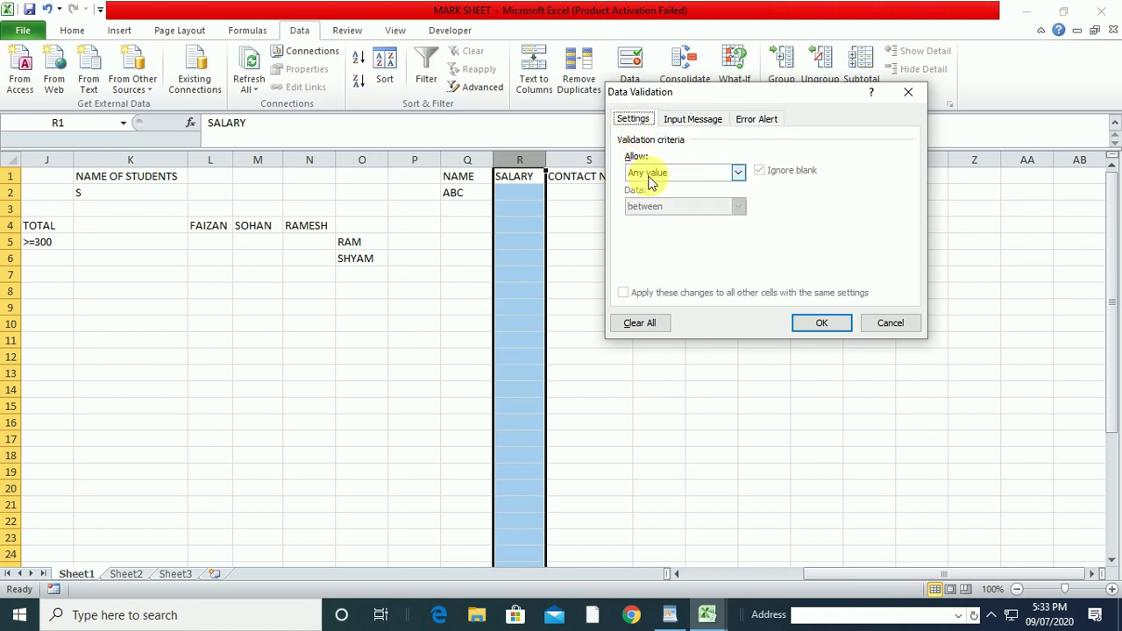
# Allow whole numbers between 10000 and 20000 and apply the rule
pyautogui.click(651, 180)
pyautogui.click(647, 194)
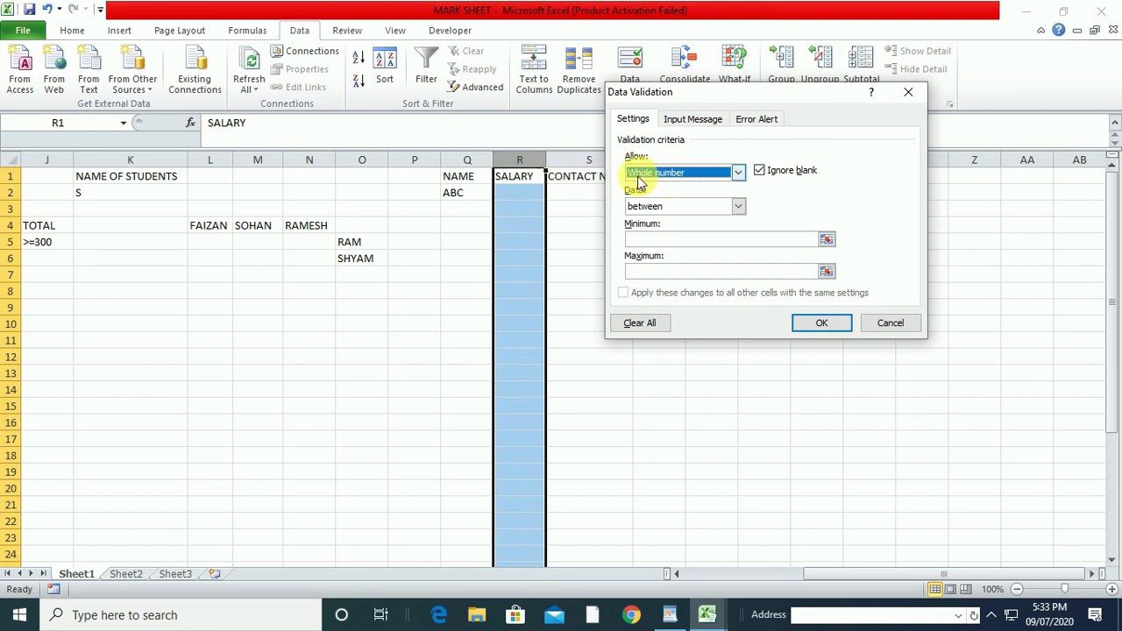
pyautogui.click(669, 213)
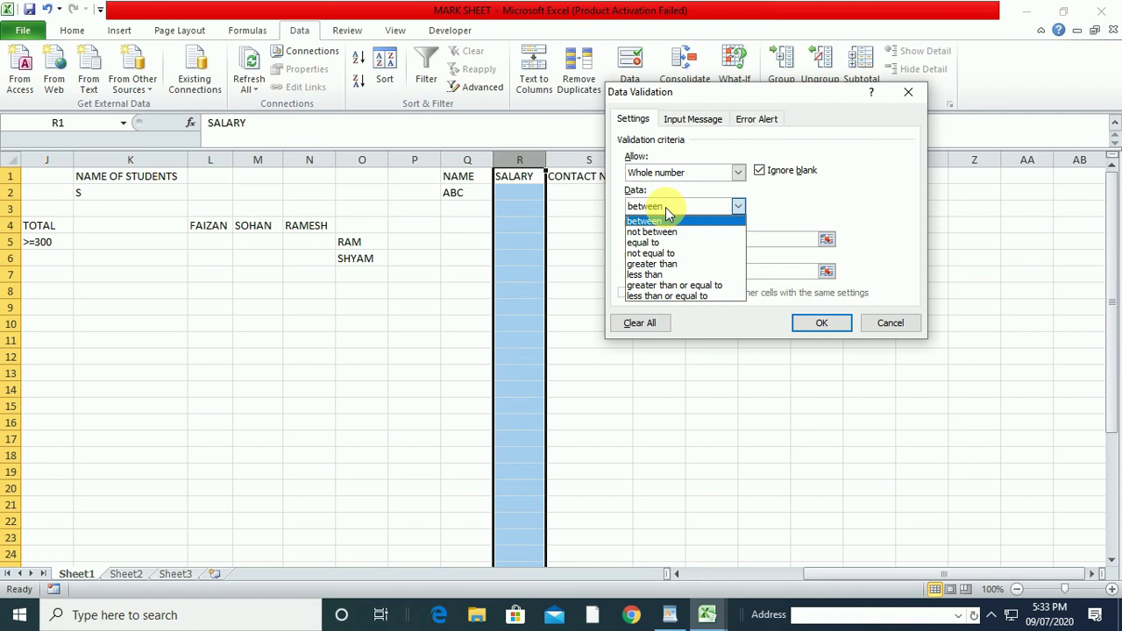
pyautogui.click(664, 221)
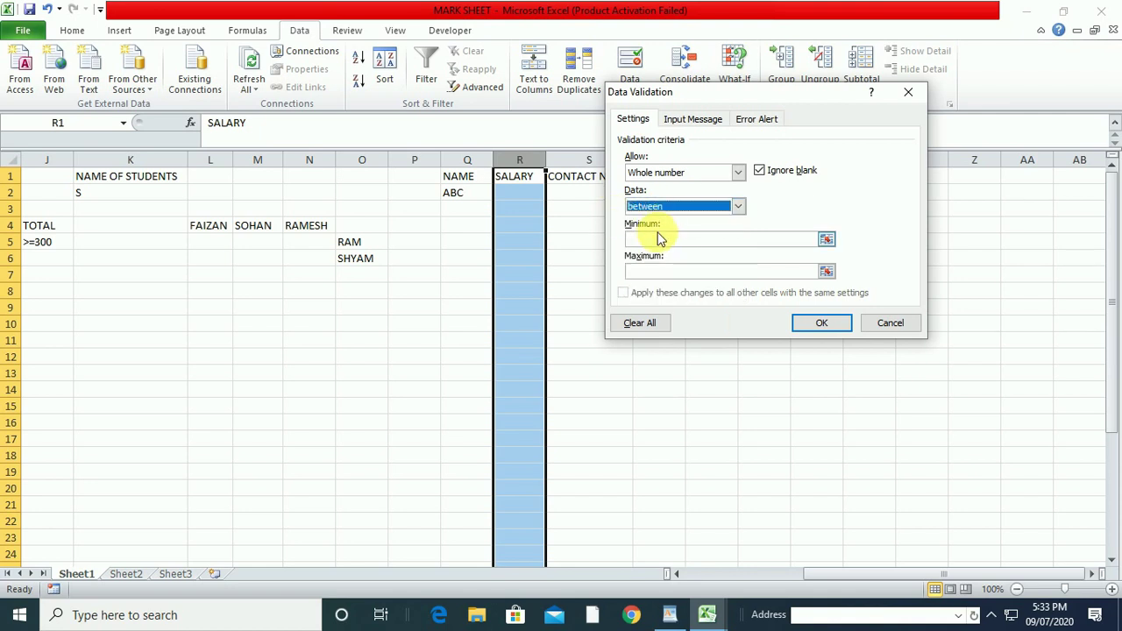
pyautogui.click(663, 239)
pyautogui.write('10000')
pyautogui.press('Tab')
pyautogui.write('20000')
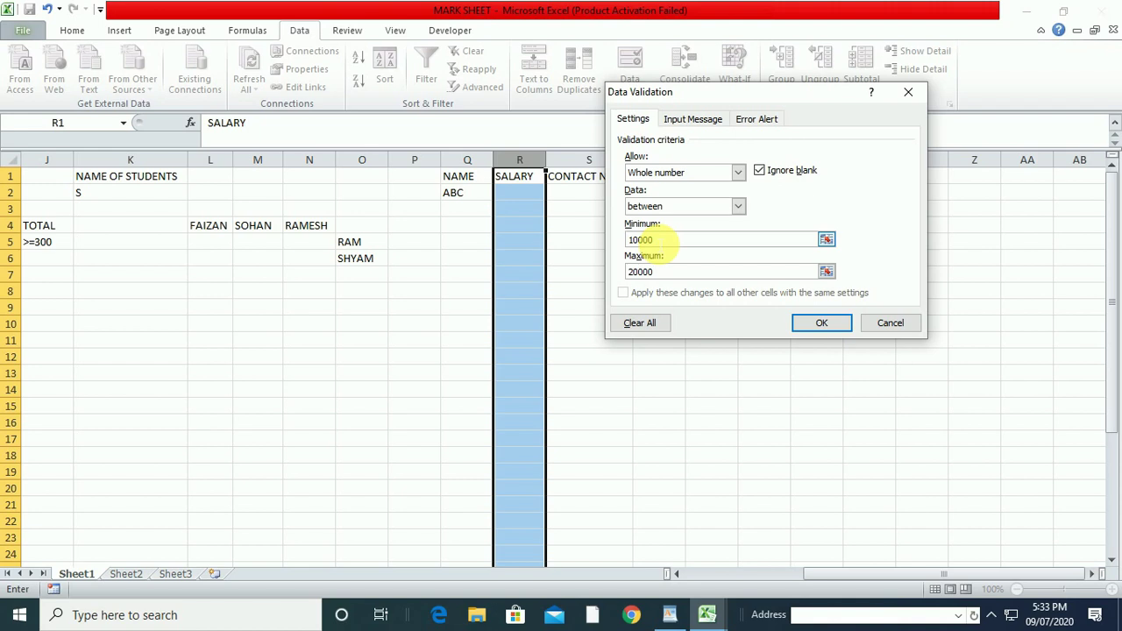
pyautogui.click(822, 327)
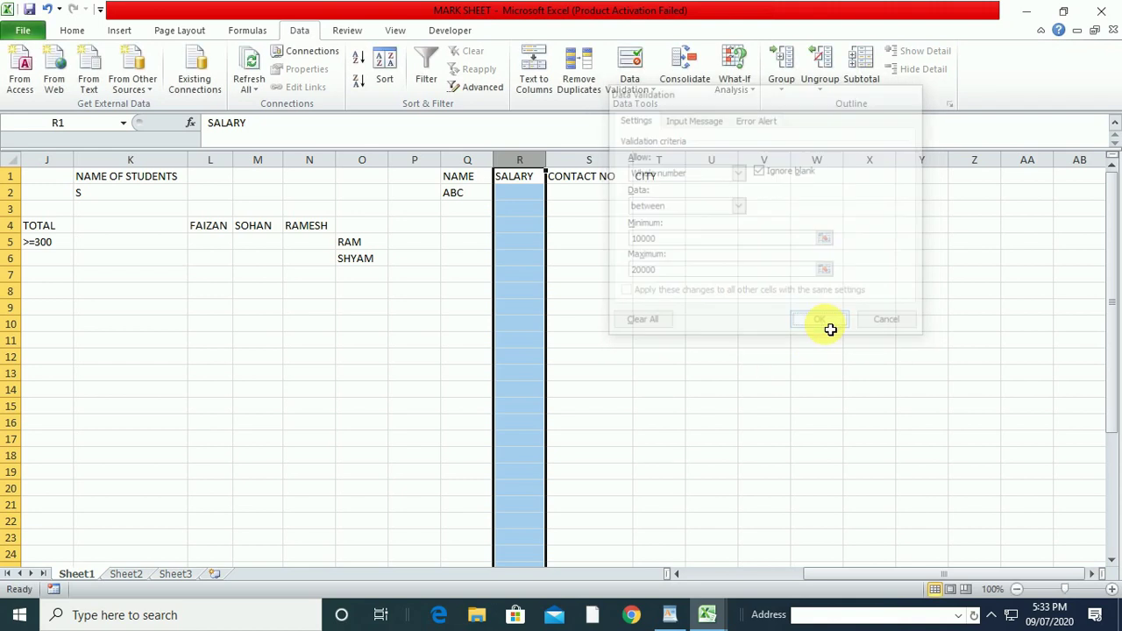
pyautogui.click(517, 192)
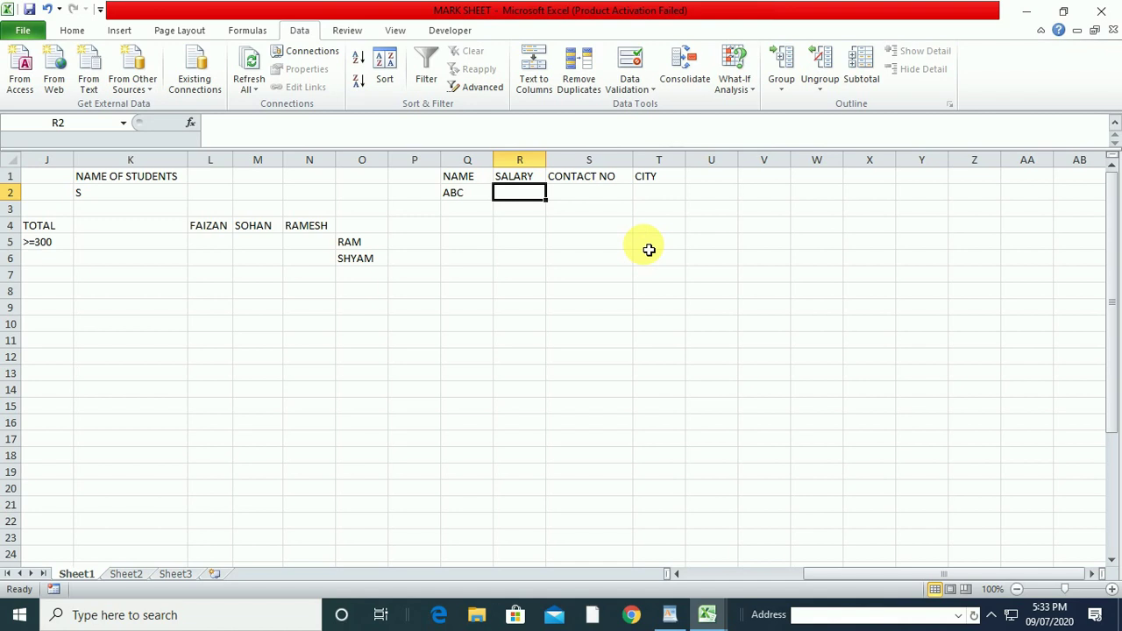
# Enter 25000 in R2, retry after it is rejected, and enter 15000 instead
pyautogui.write('25000')
pyautogui.press('Return')
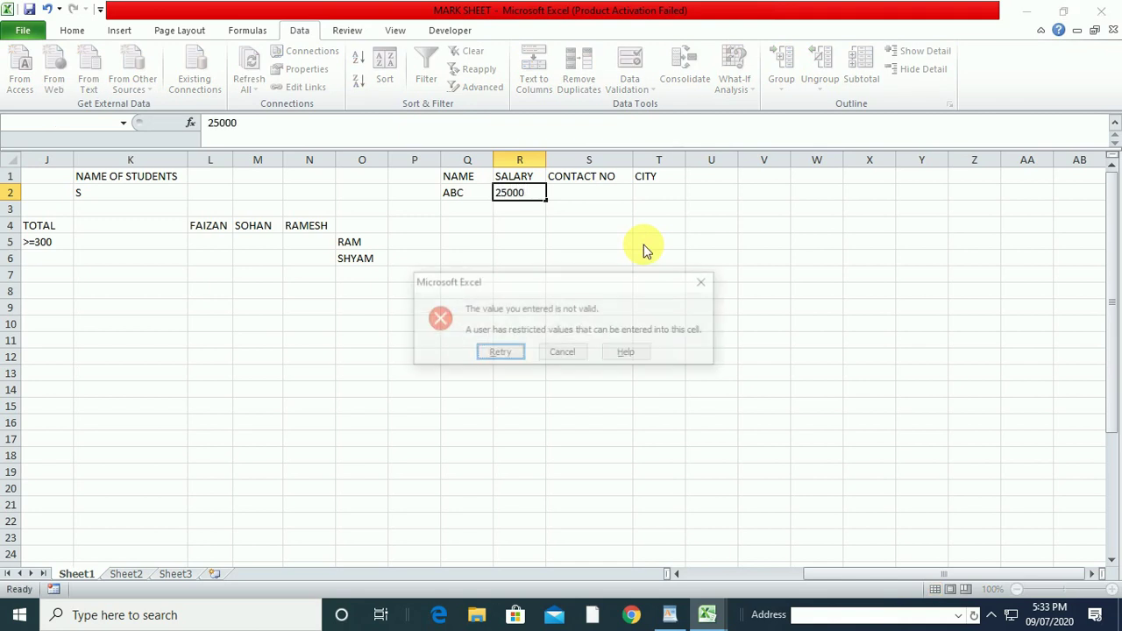
pyautogui.press('Return')
pyautogui.write('15000')
pyautogui.press('Return')
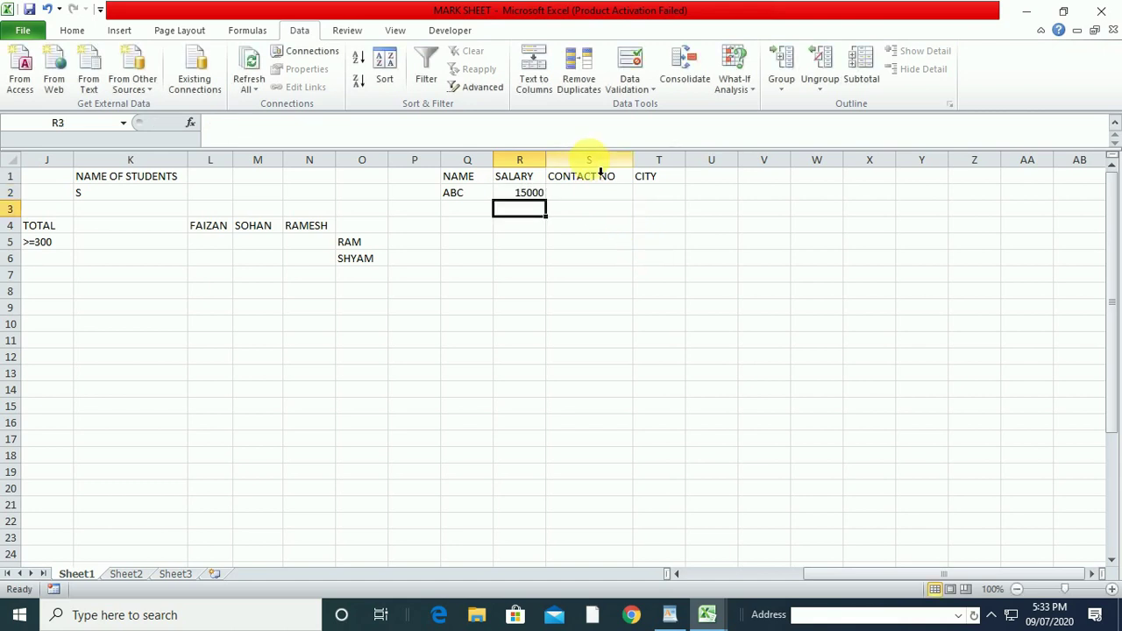
pyautogui.click(589, 159)
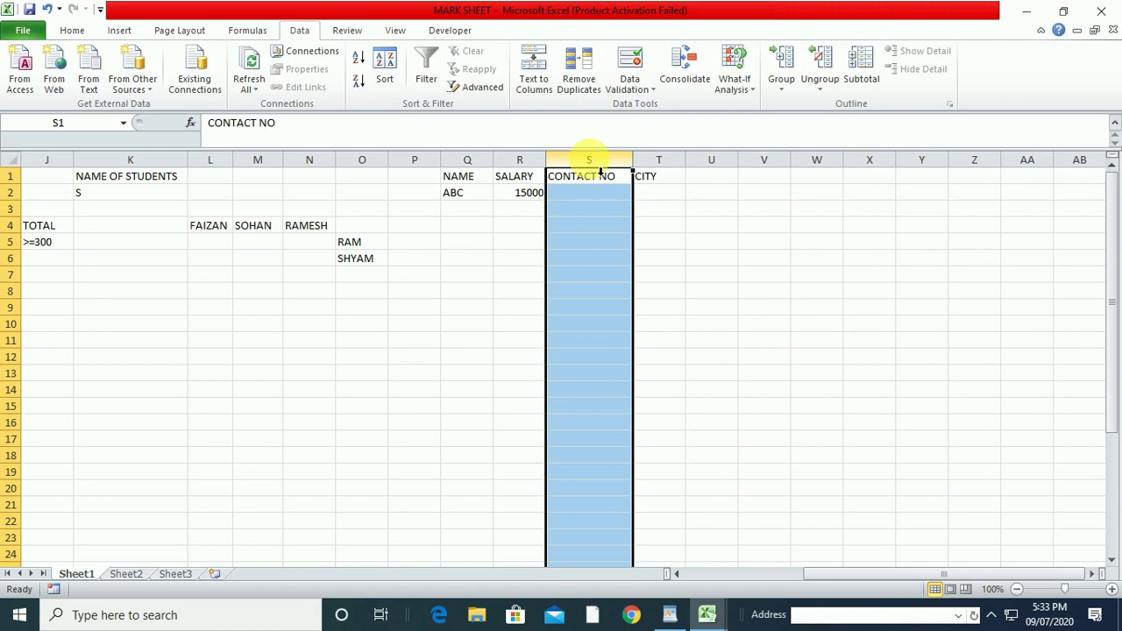
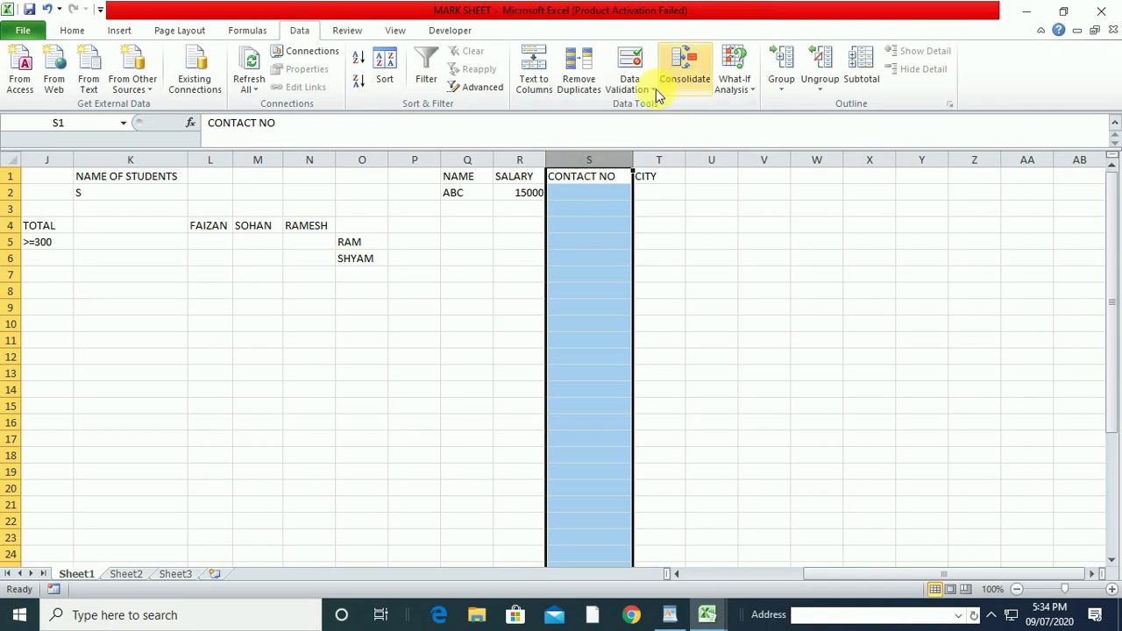
# Add a data validation rule to the CONTACT NO column: text length equal to 10
pyautogui.click(630, 84)
pyautogui.click(669, 109)
pyautogui.moveTo(650, 95); pyautogui.dragTo(276, 144)
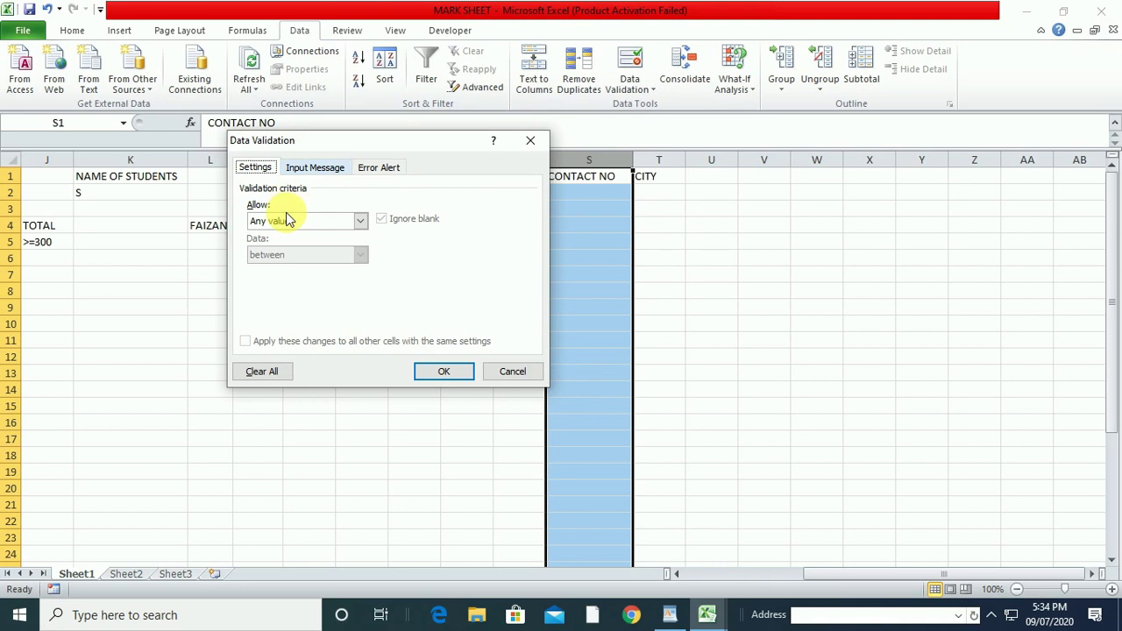
pyautogui.click(275, 220)
pyautogui.click(263, 301)
pyautogui.click(289, 255)
pyautogui.click(289, 256)
pyautogui.click(317, 255)
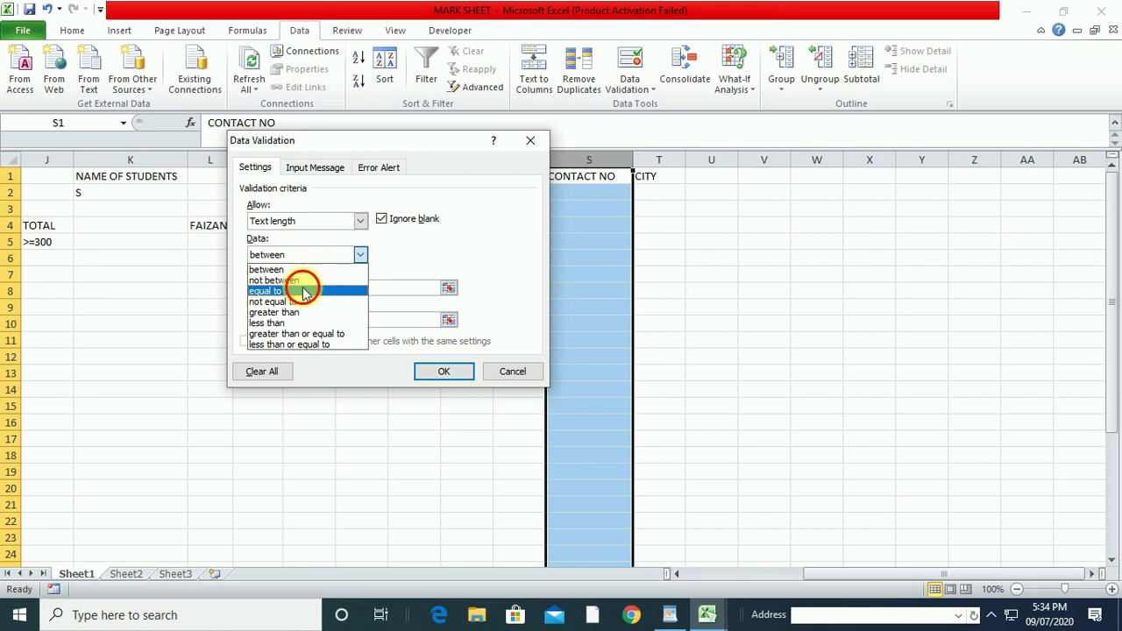
pyautogui.click(306, 291)
pyautogui.click(308, 290)
pyautogui.write('10')
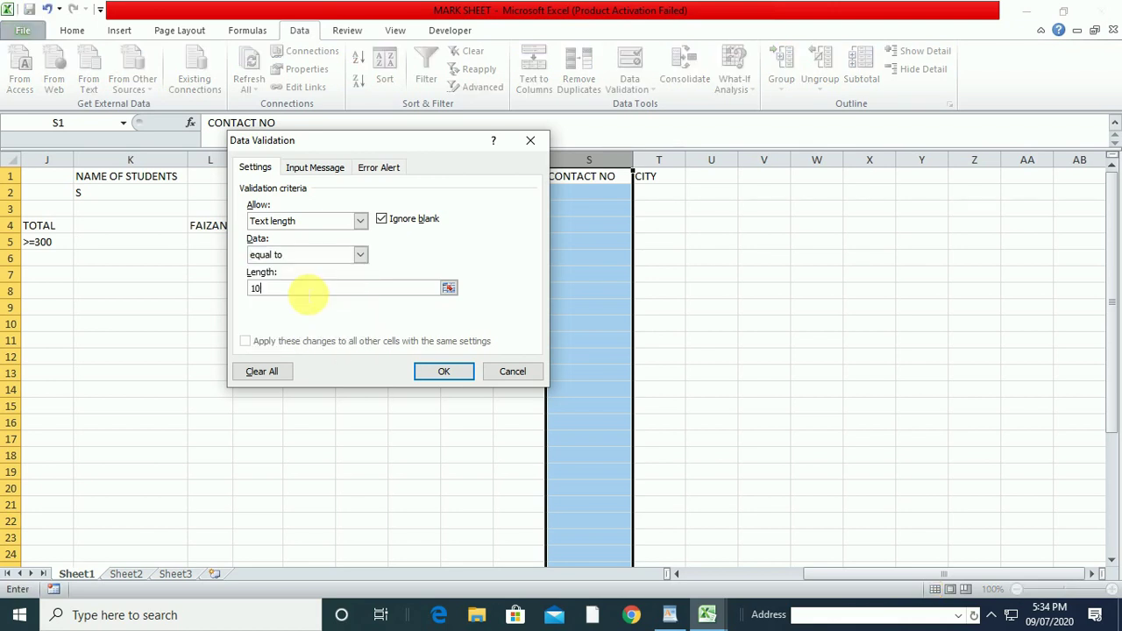
pyautogui.click(435, 371)
pyautogui.click(584, 195)
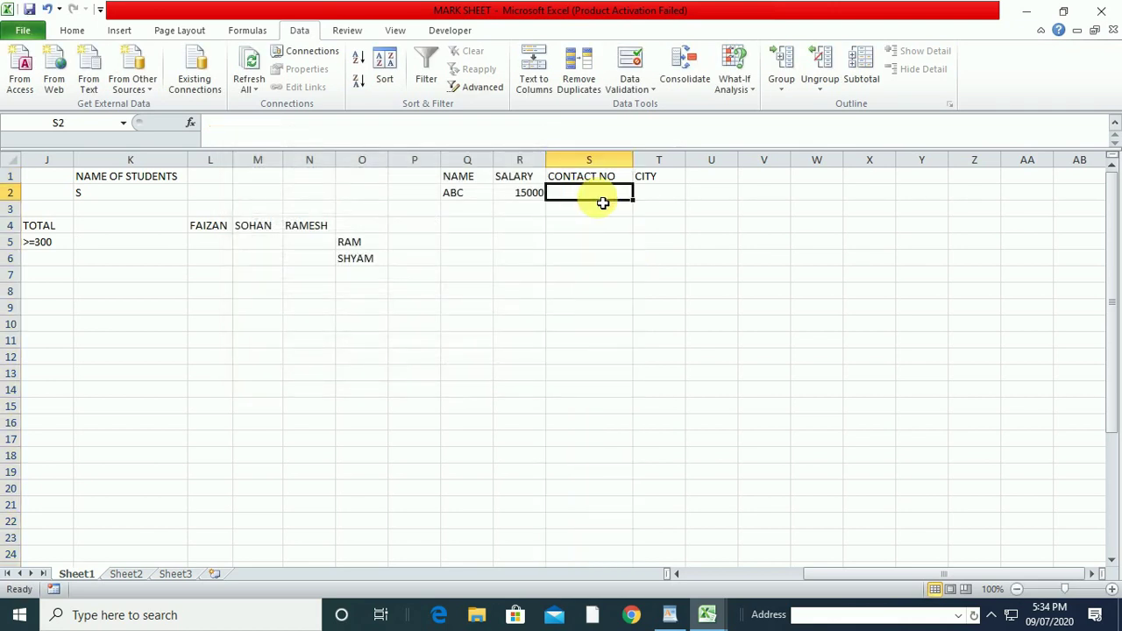
# Enter a 10-digit contact number in S2, then test the rule with an 8-digit number
pyautogui.press('Return')
pyautogui.press('Up')
pyautogui.write('74')
pyautogui.press('BackSpace')
pyautogui.press('BackSpace')
pyautogui.write('74859696')
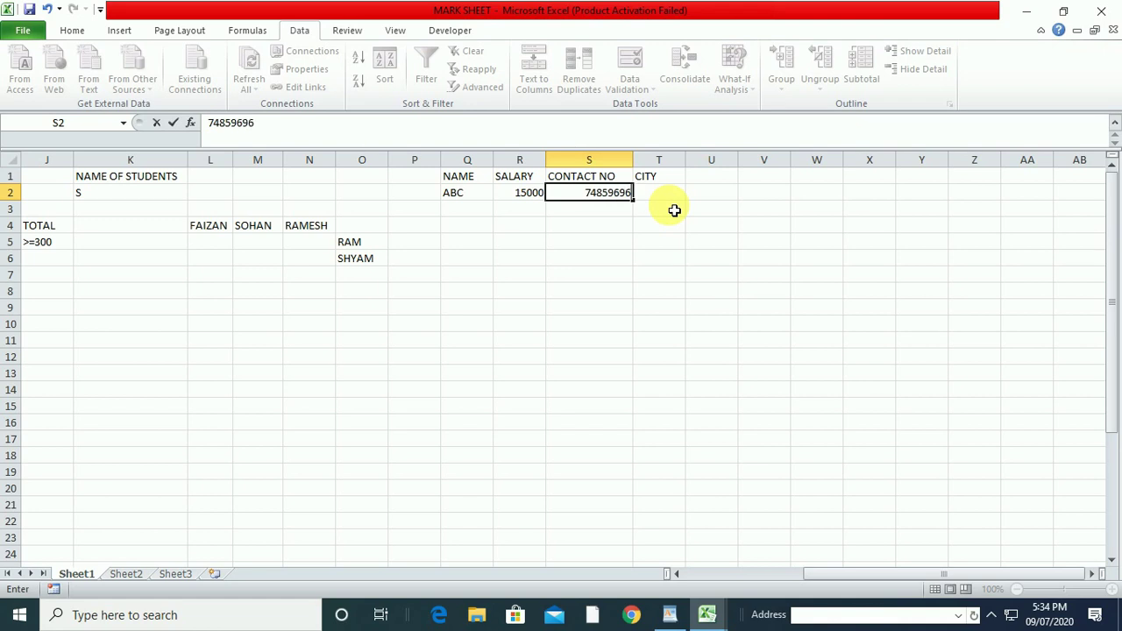
pyautogui.press('Return')
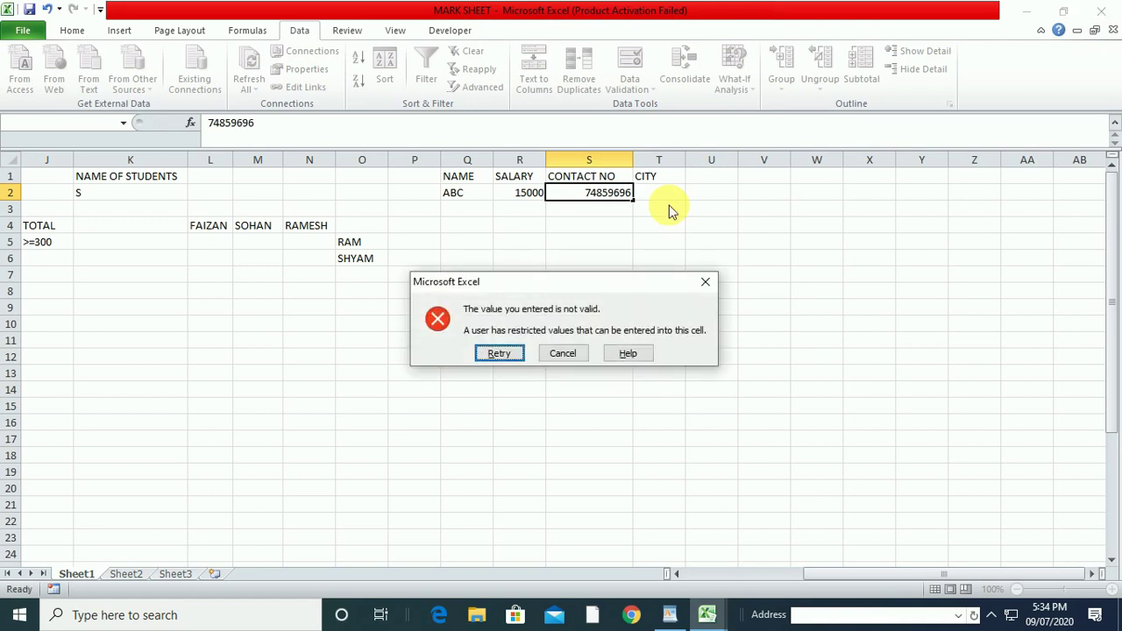
# Clear the rejected 8-digit entry and select the whole CITY column
pyautogui.press('Return')
pyautogui.press('BackSpace')
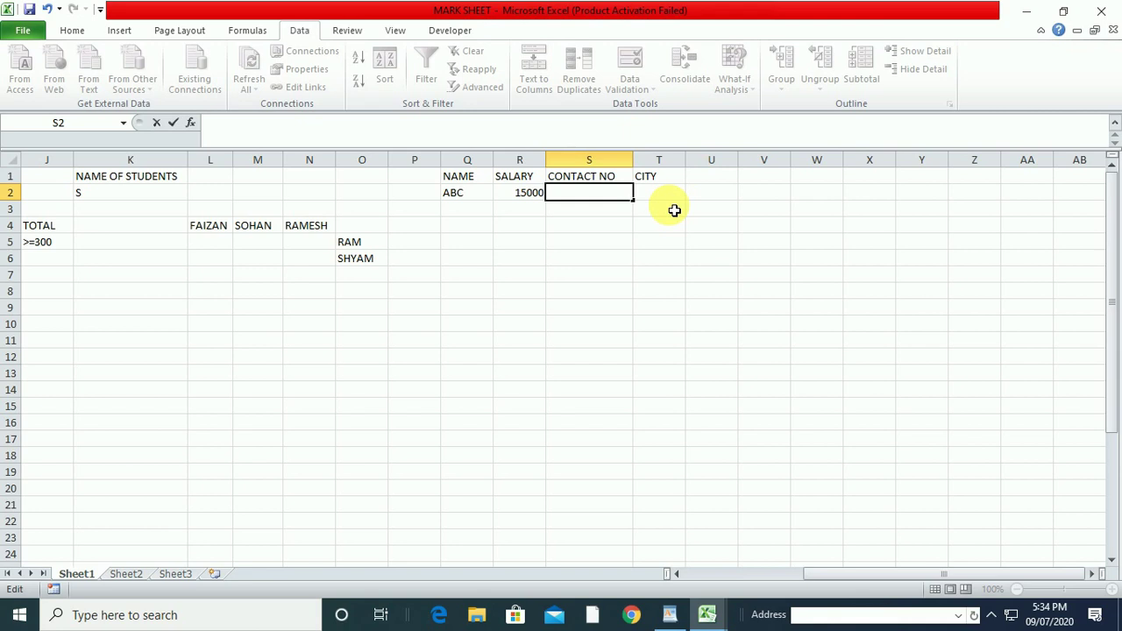
pyautogui.press('Return')
pyautogui.press('Return')
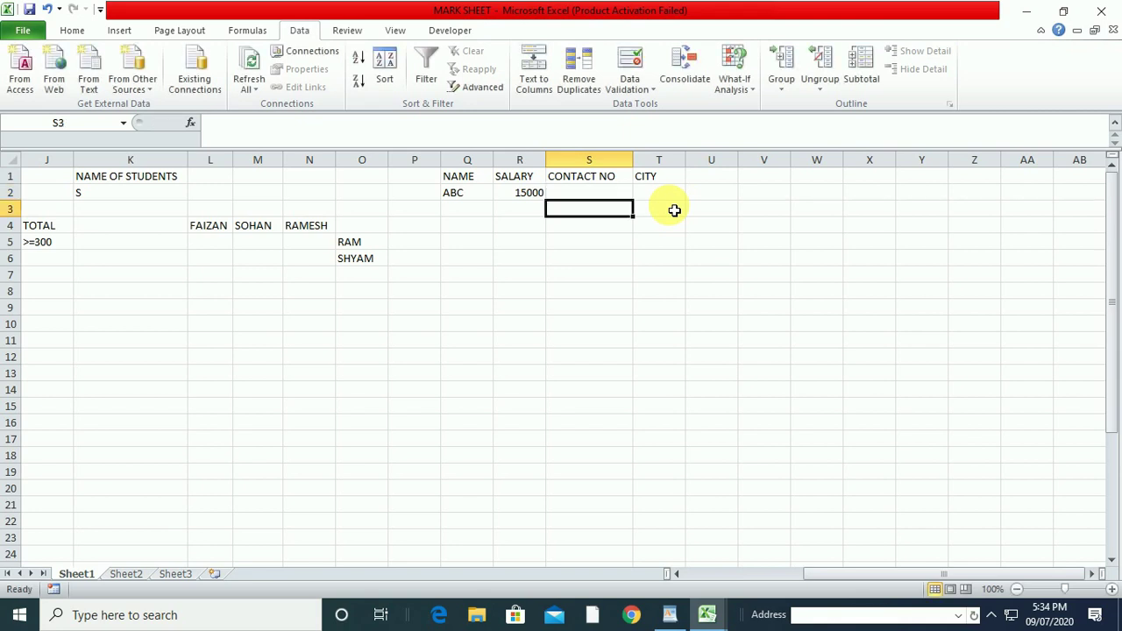
pyautogui.press('Up')
pyautogui.press('Up')
pyautogui.press('Right')
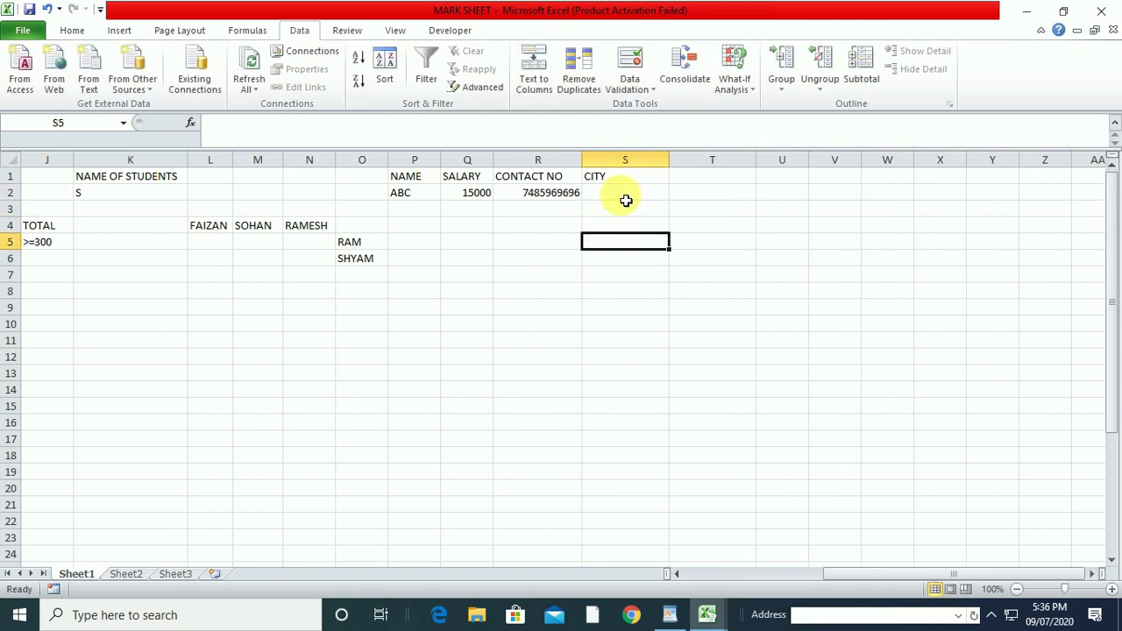
pyautogui.click(625, 200)
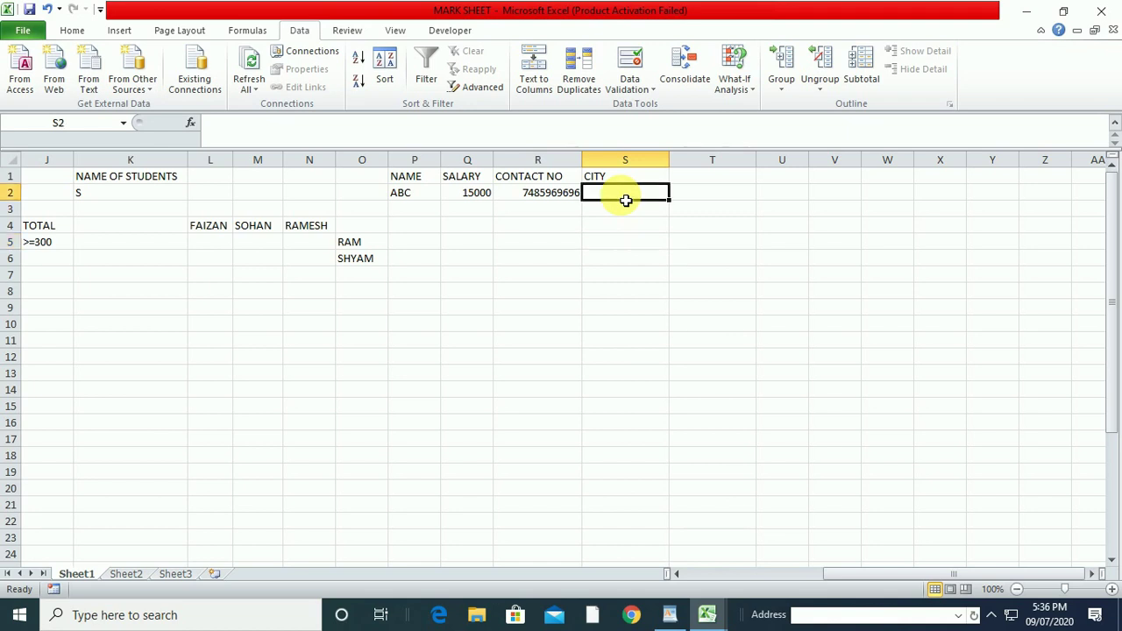
pyautogui.click(624, 159)
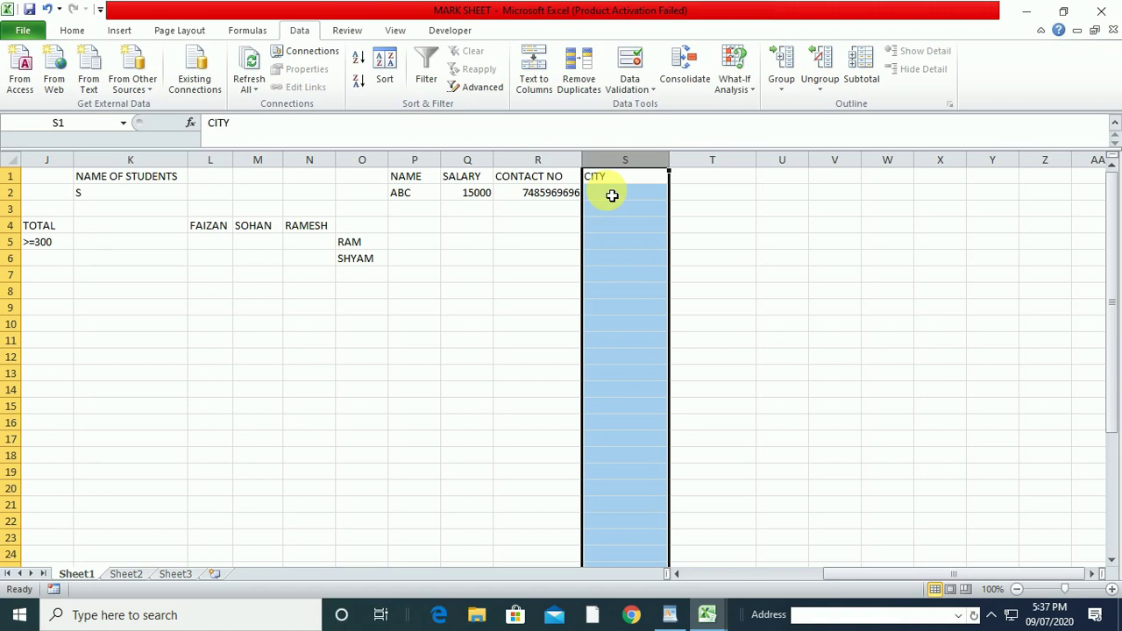
# Reselect the CITY column and extend data validation to the whole column
pyautogui.click(1091, 573)
pyautogui.click(1092, 573)
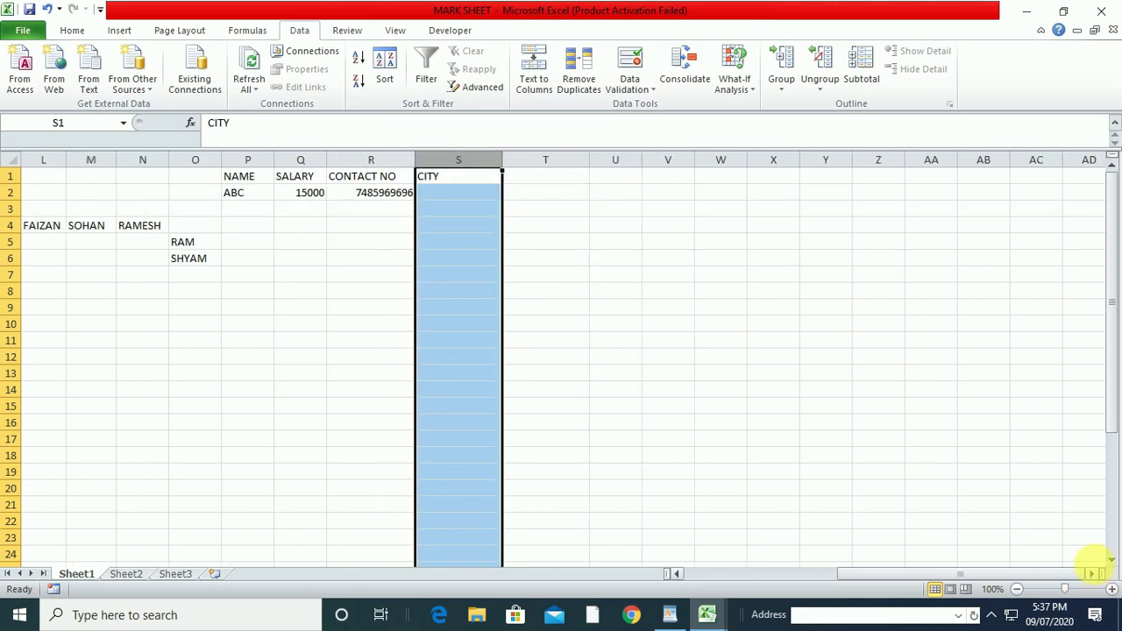
pyautogui.click(452, 209)
pyautogui.click(458, 160)
pyautogui.click(638, 88)
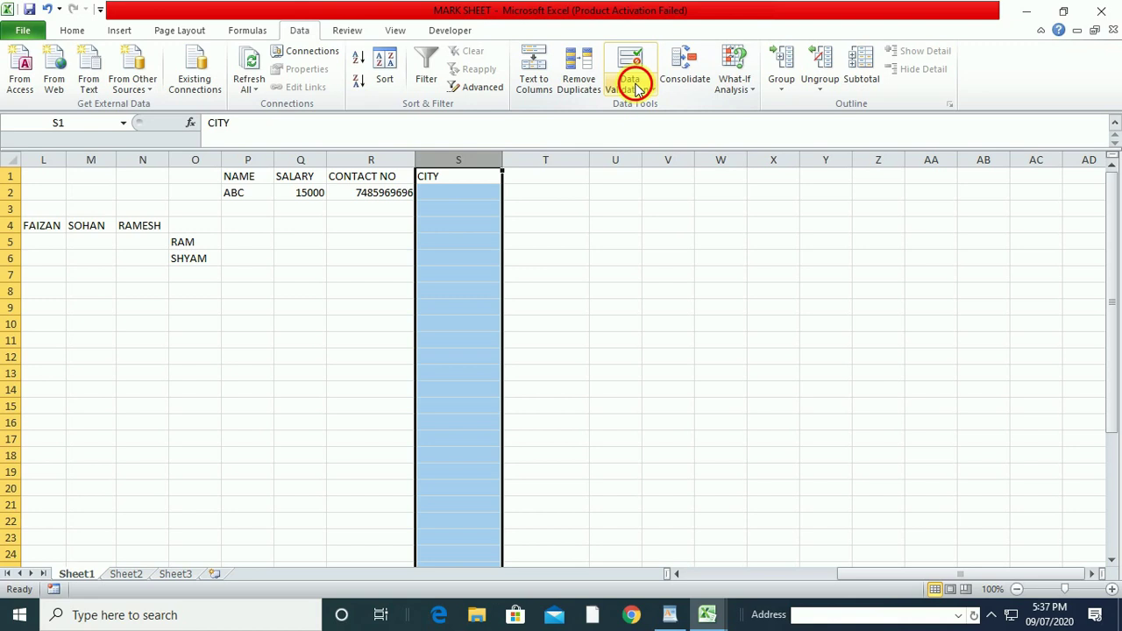
pyautogui.click(646, 111)
pyautogui.click(496, 351)
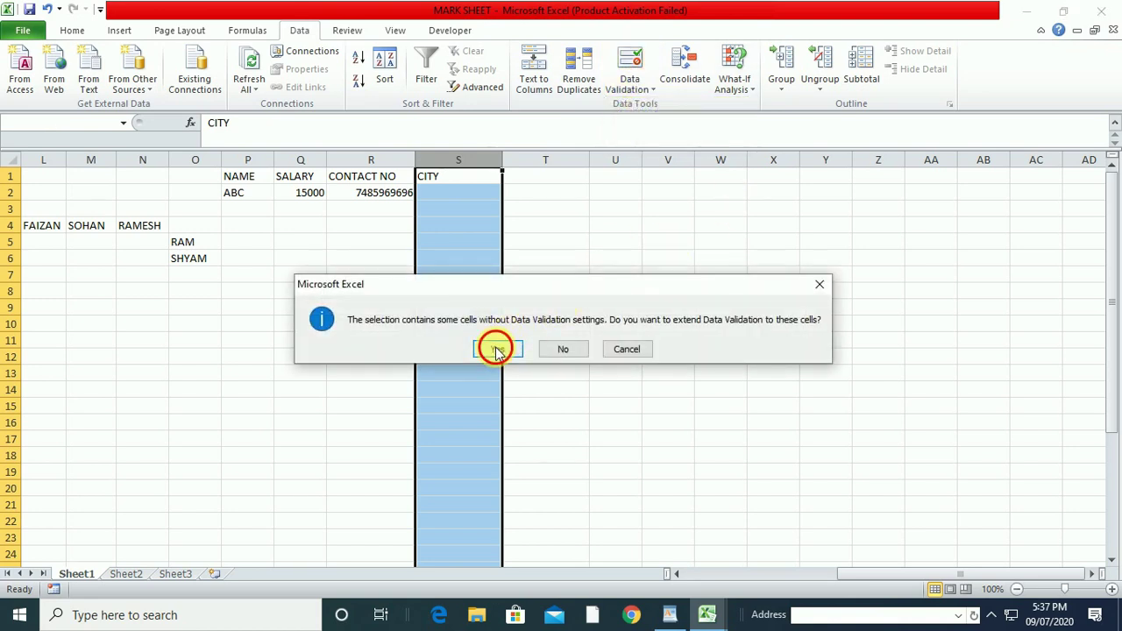
# Set the validation to a List with source MP,UP,NEW DELHI,HARYANA,BIHAR
pyautogui.moveTo(478, 146); pyautogui.dragTo(812, 107)
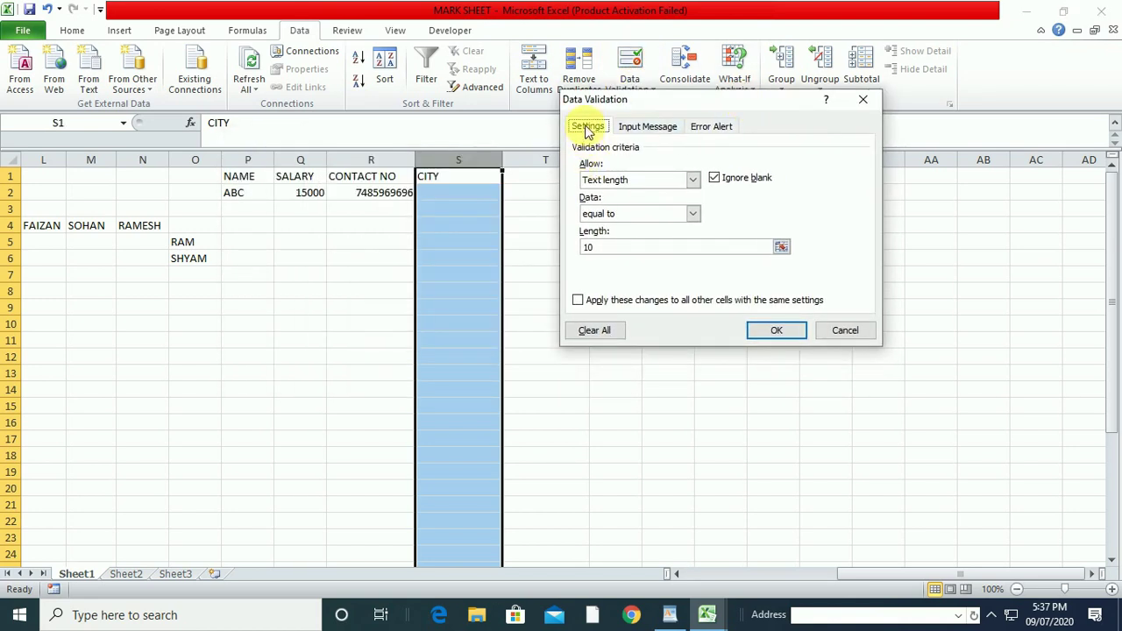
pyautogui.click(626, 179)
pyautogui.click(602, 236)
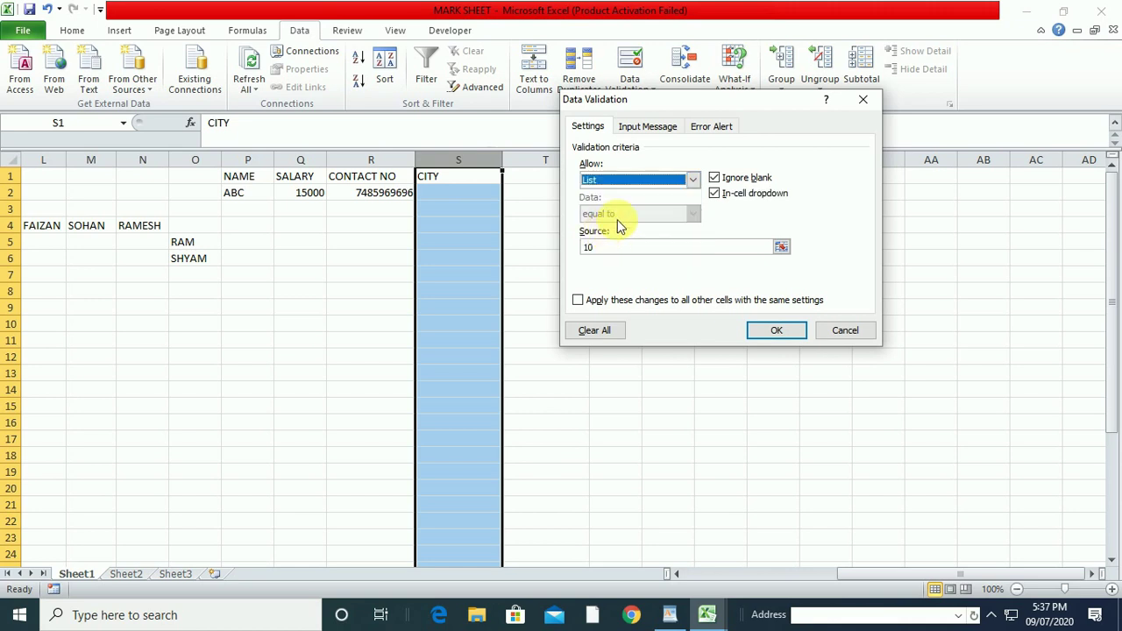
pyautogui.doubleClick(589, 247)
pyautogui.press('BackSpace')
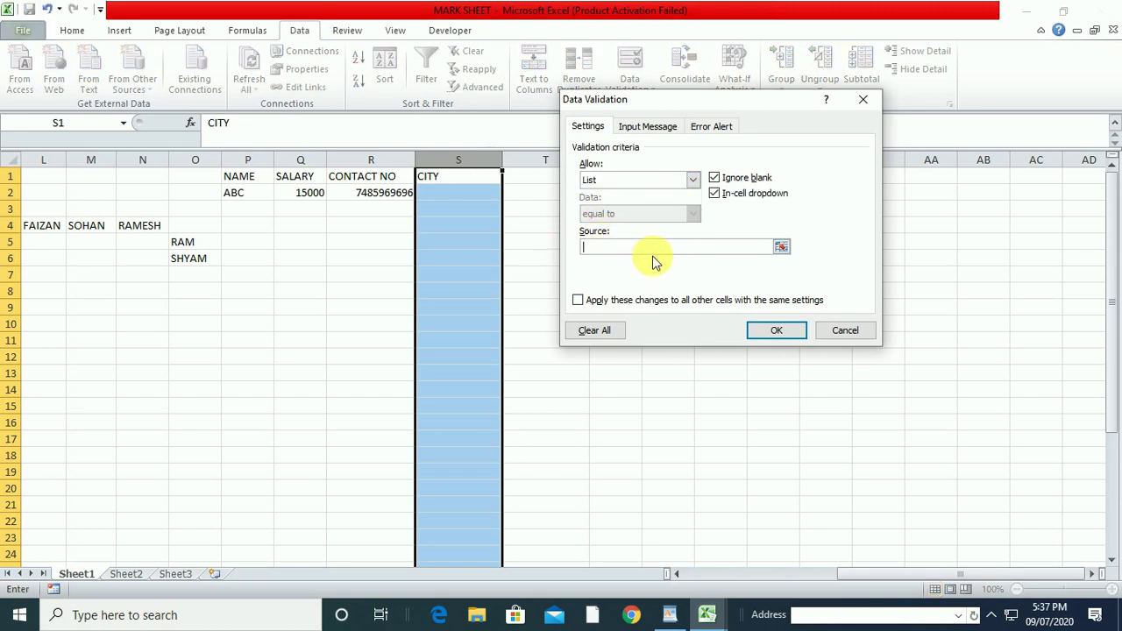
pyautogui.write('MP,')
pyautogui.write('UP,')
pyautogui.write('NEW DELHO')
pyautogui.press('BackSpace')
pyautogui.write('I,HARYANA,BIHAR')
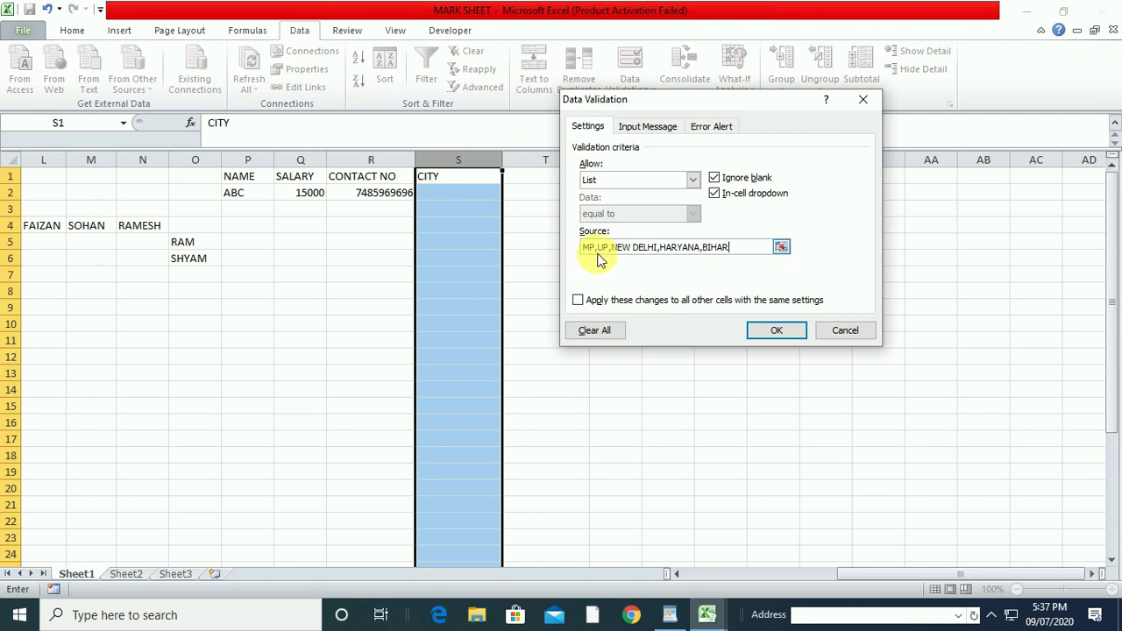
pyautogui.click(777, 329)
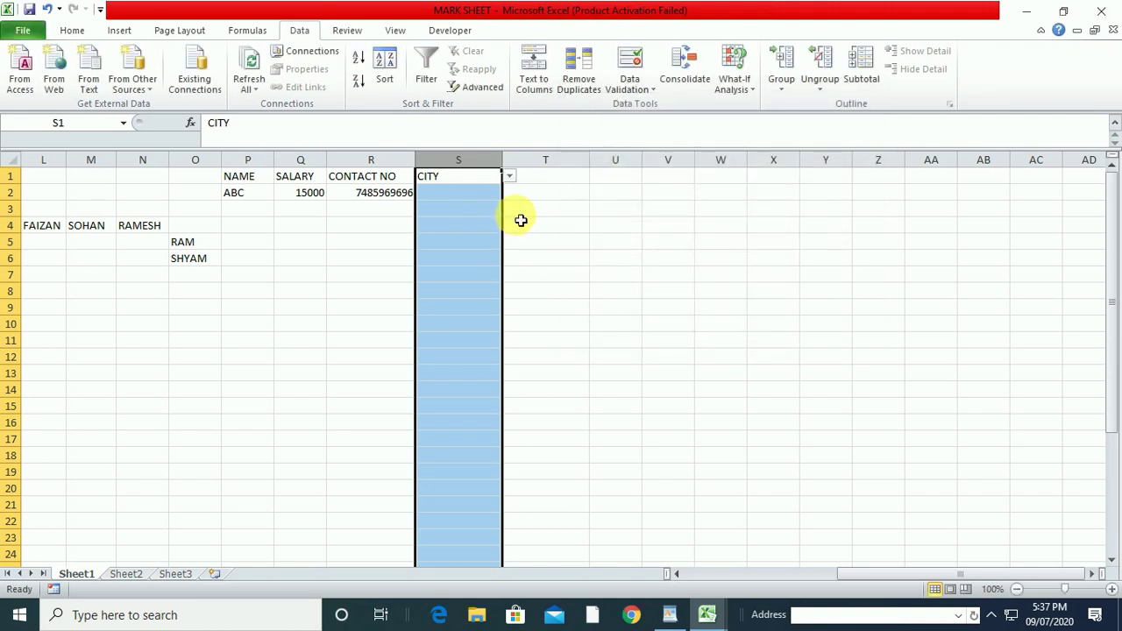
# Pick NEW DELHI from the city dropdown in S2
pyautogui.click(517, 224)
pyautogui.click(491, 192)
pyautogui.click(510, 193)
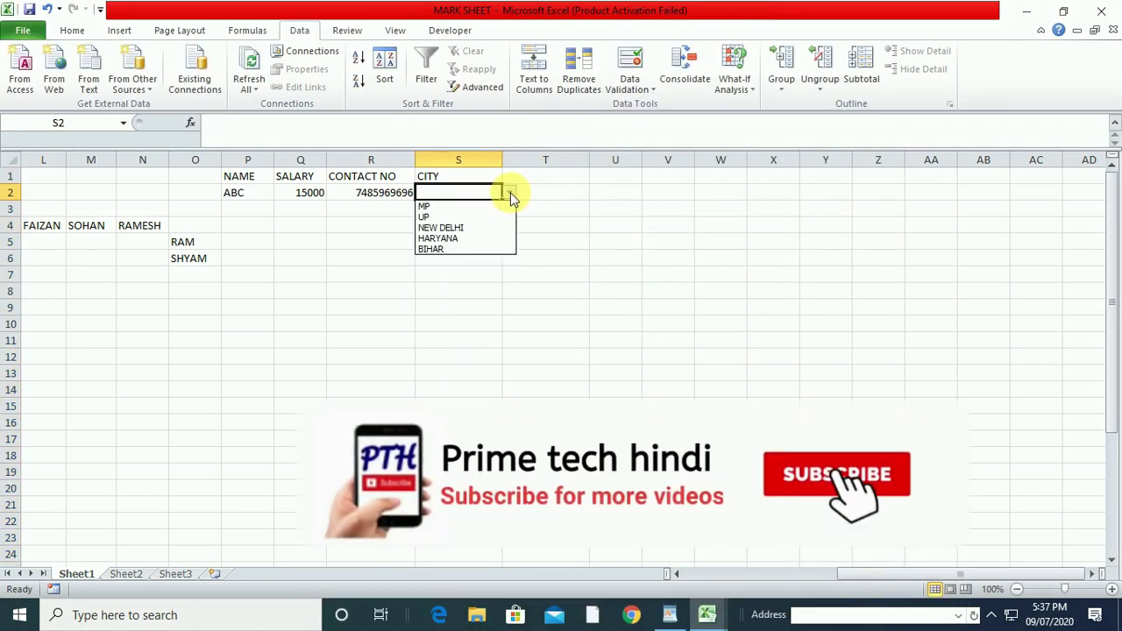
pyautogui.click(452, 227)
# Pick HARYANA, then BIHAR, from the city dropdown in S3
pyautogui.click(463, 209)
pyautogui.click(509, 208)
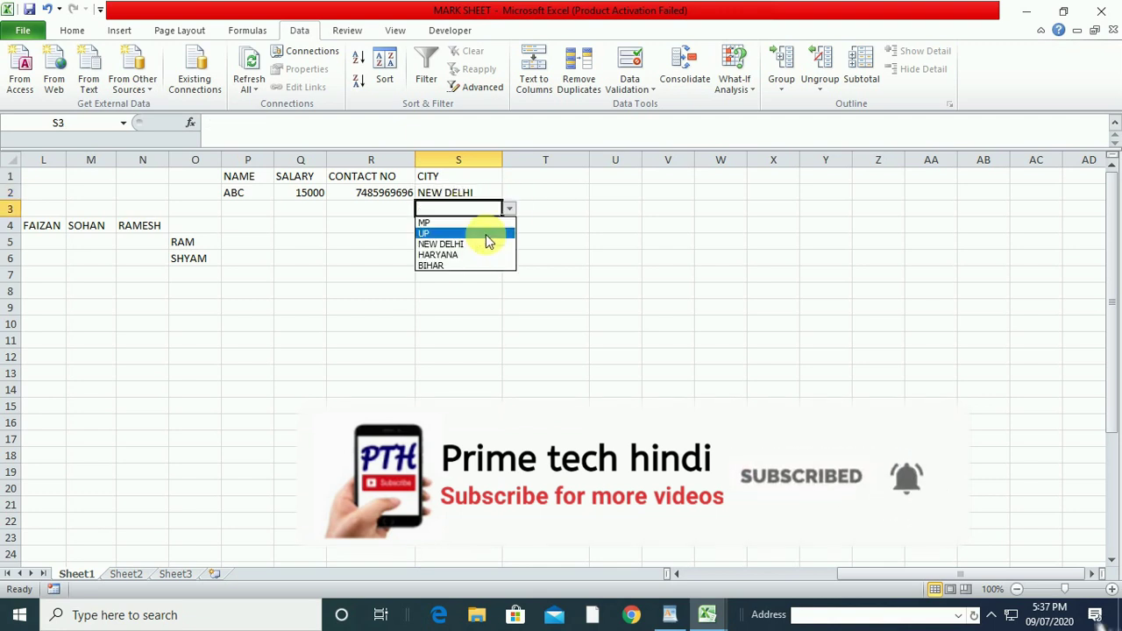
pyautogui.click(474, 254)
pyautogui.click(478, 197)
pyautogui.click(487, 212)
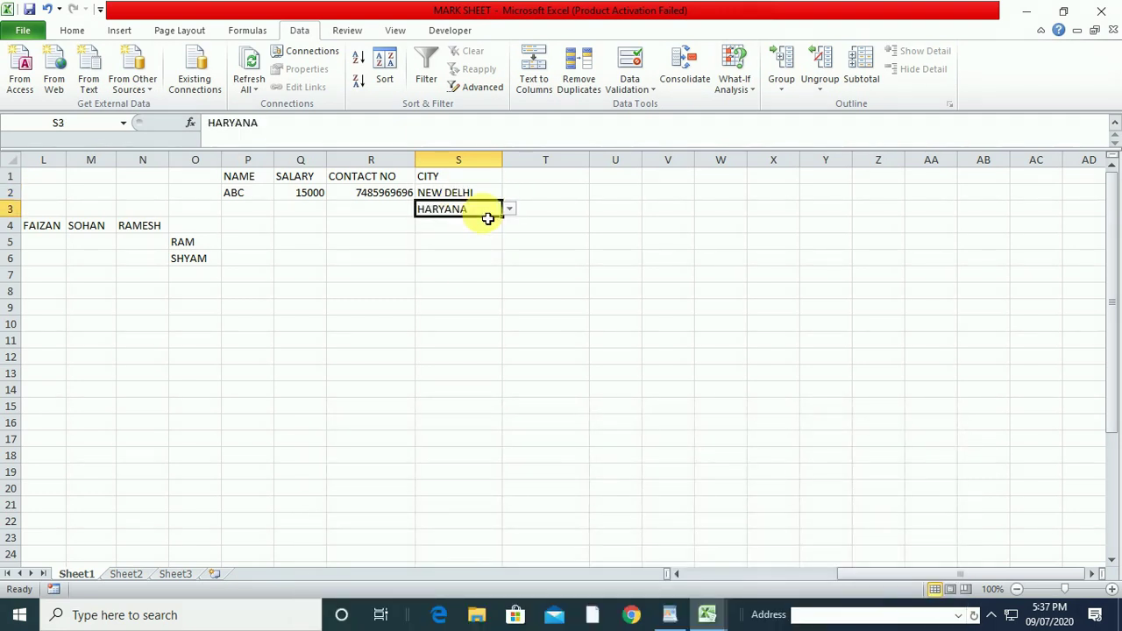
pyautogui.click(508, 209)
pyautogui.click(455, 267)
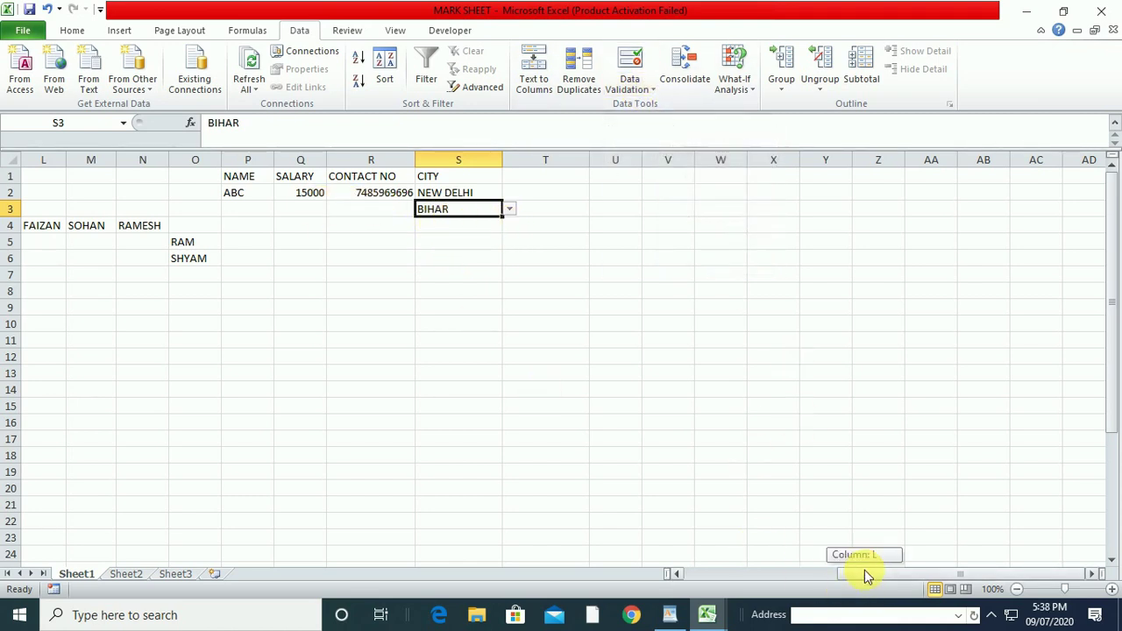
pyautogui.moveTo(864, 575); pyautogui.dragTo(707, 574)
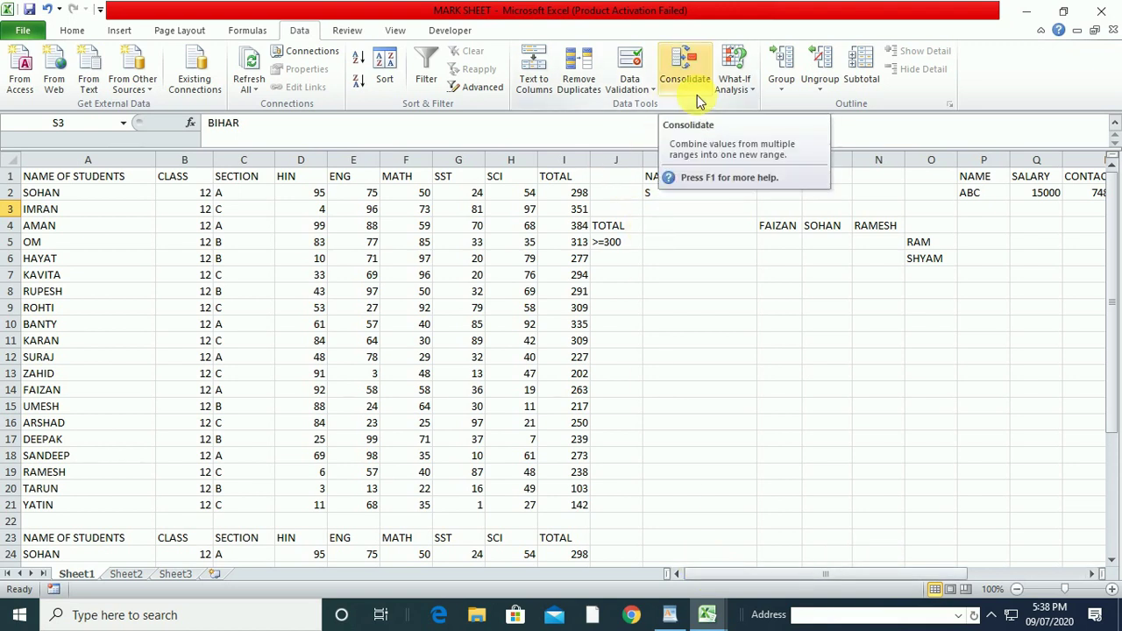
# Clear the TOTAL and >=300 criteria in J4:J5 and insert empty columns at column J
pyautogui.moveTo(613, 225); pyautogui.dragTo(618, 243)
pyautogui.press('Delete')
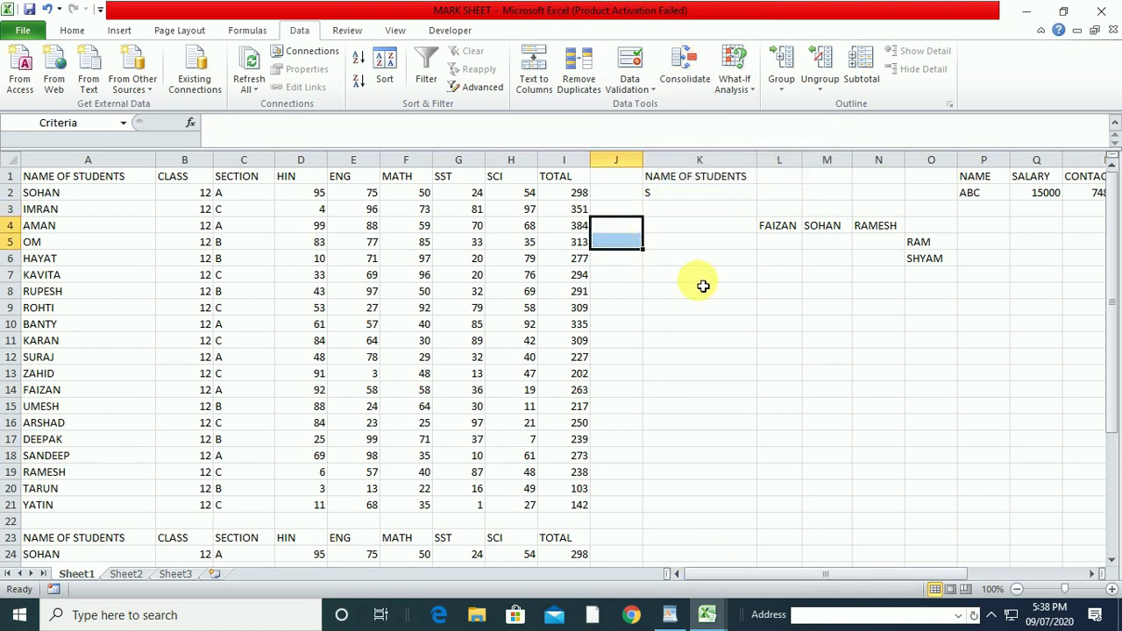
pyautogui.click(616, 160)
pyautogui.hotkey('ctrl', '+')
pyautogui.hotkey('ctrl', '+')
pyautogui.hotkey('ctrl', '+')
pyautogui.hotkey('ctrl', '+')
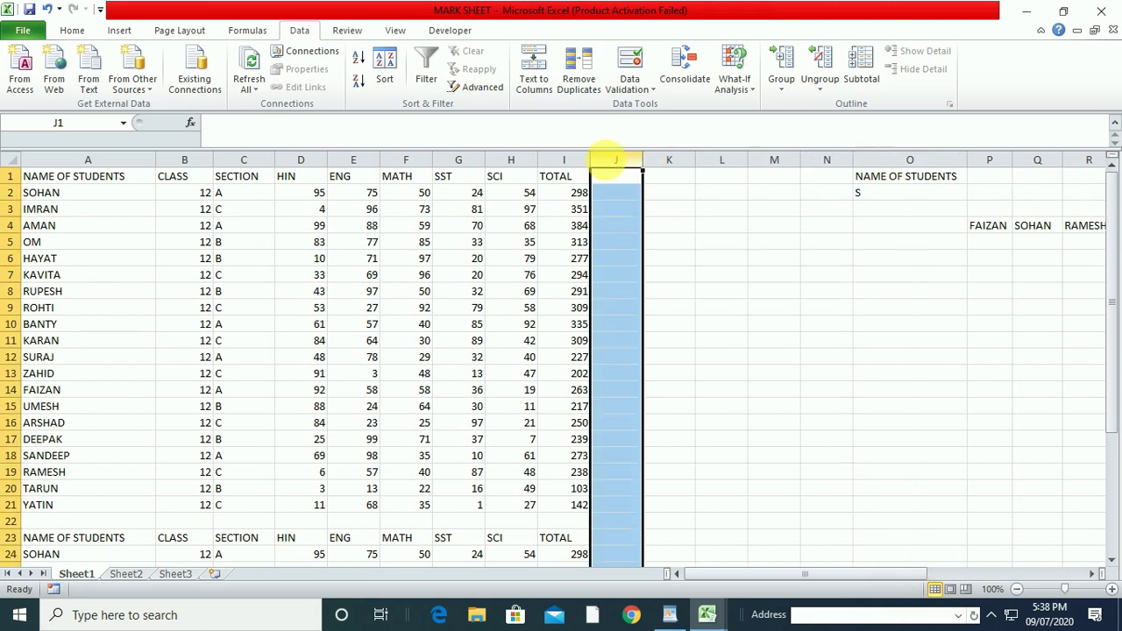
# Clear the TOTAL values in I2:I21
pyautogui.click(616, 242)
pyautogui.click(569, 193)
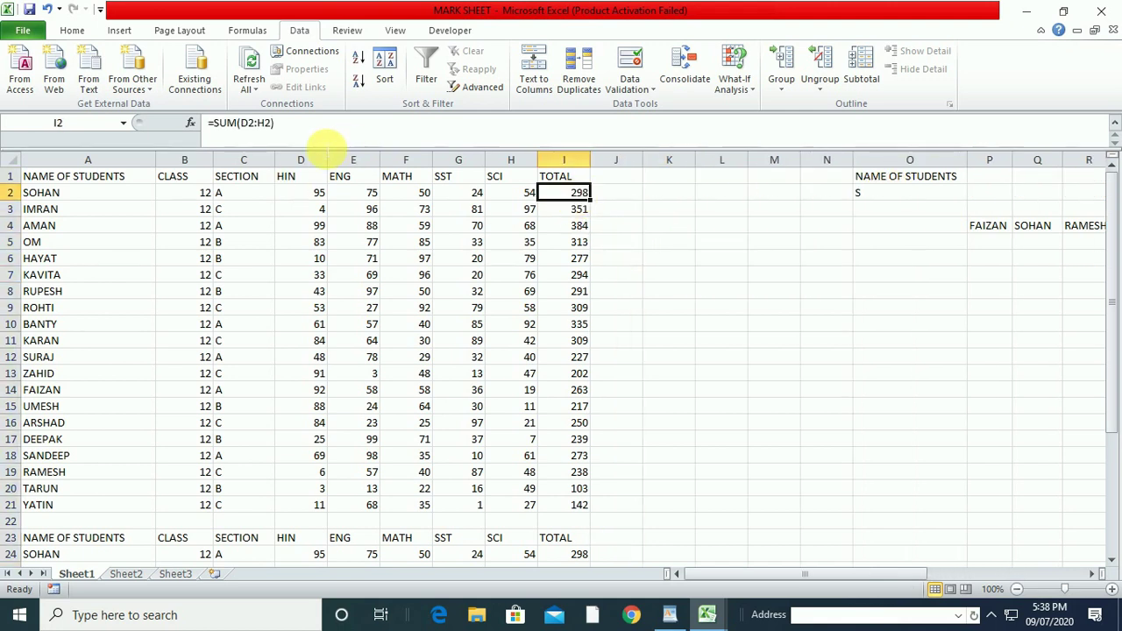
pyautogui.click(1092, 574)
pyautogui.click(1091, 574)
pyautogui.moveTo(841, 574); pyautogui.dragTo(805, 575)
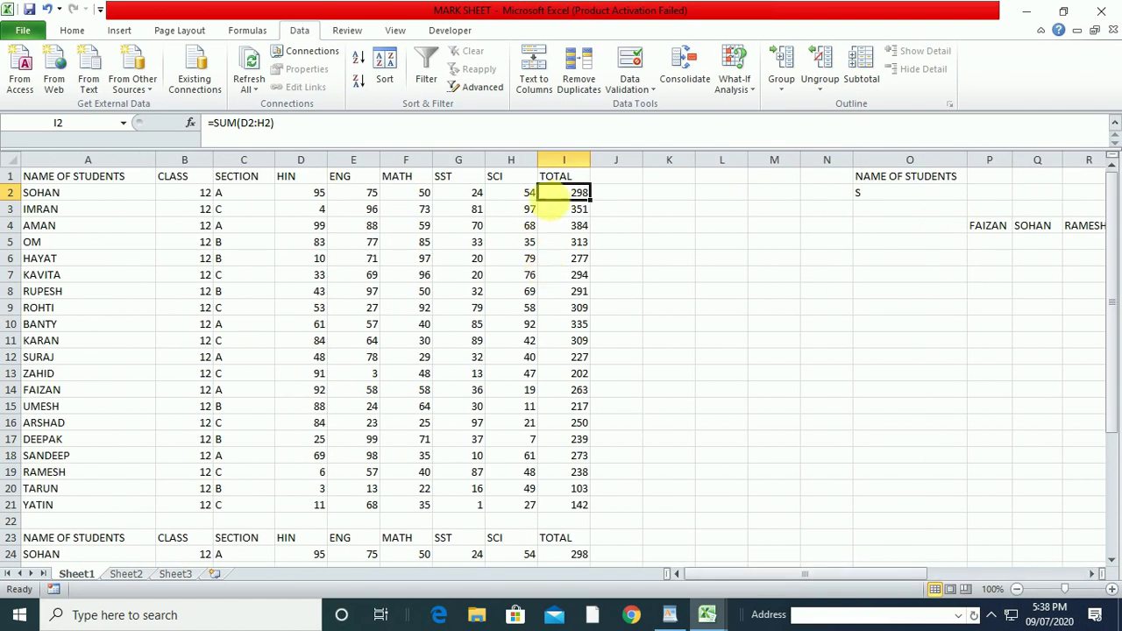
pyautogui.moveTo(571, 194); pyautogui.dragTo(582, 516)
pyautogui.press('Delete')
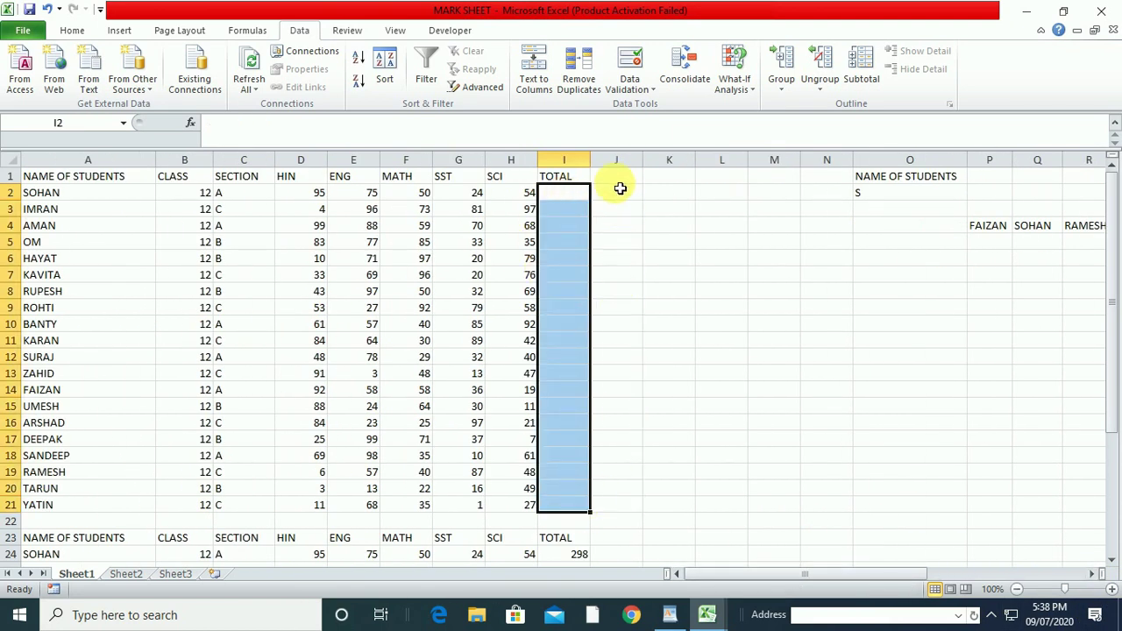
# Type the headings MIN, MAX and AVG into J1, K1 and L1
pyautogui.click(620, 179)
pyautogui.write('MIN')
pyautogui.press('Tab')
pyautogui.write('MAX')
pyautogui.press('Tab')
pyautogui.write('AVG')
pyautogui.click(620, 187)
pyautogui.press('Left')
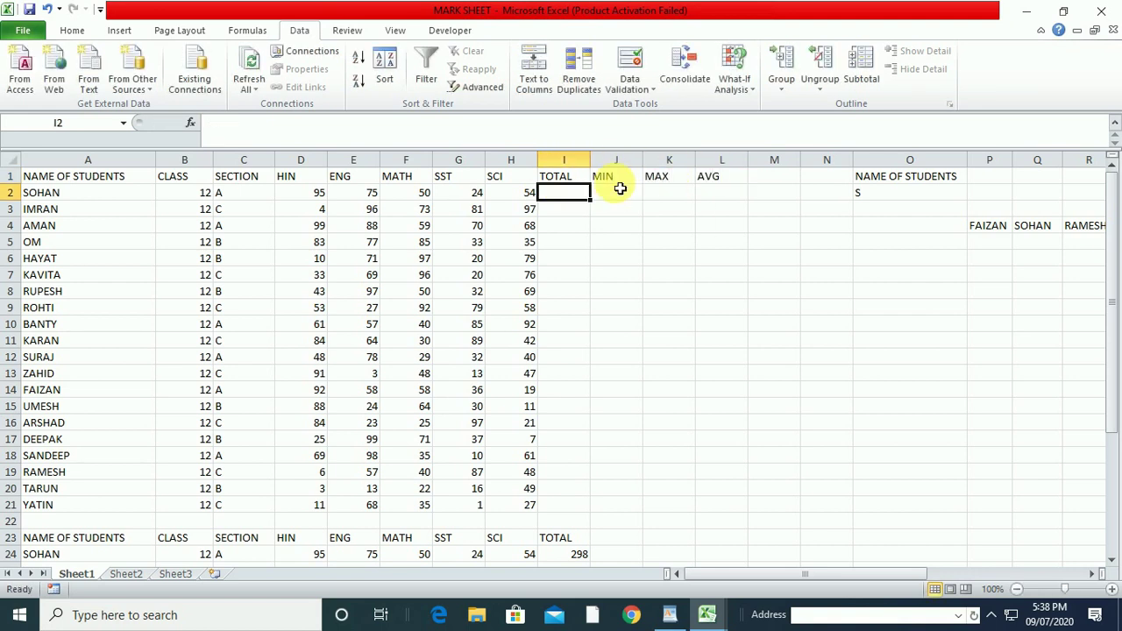
pyautogui.click(681, 83)
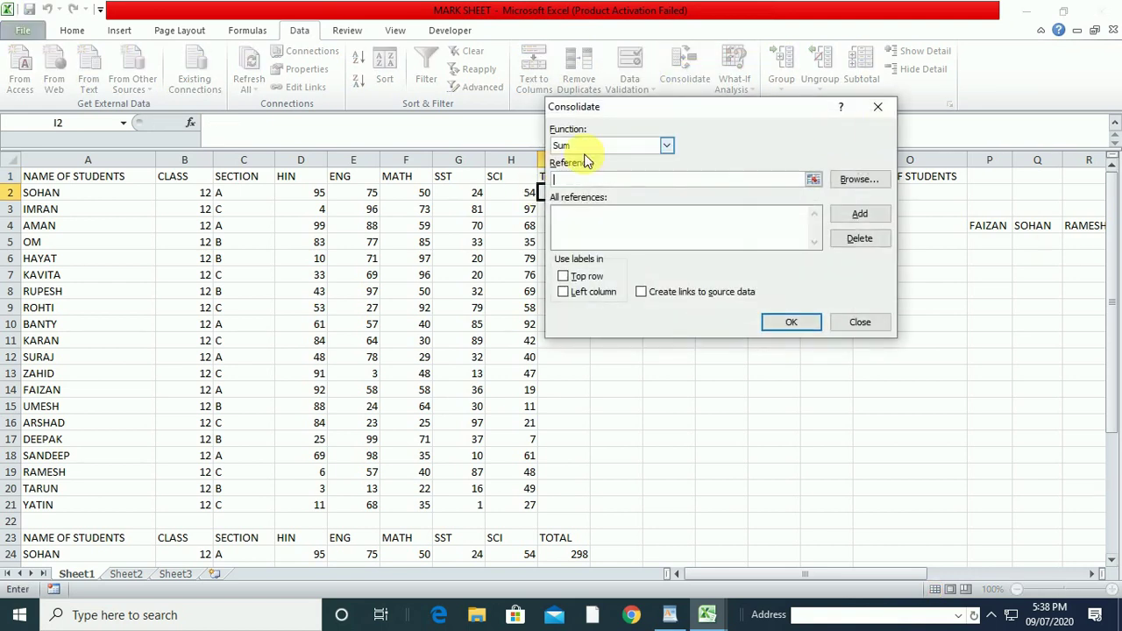
# Set Consolidate to Sum and add the HIN marks D2:D21 as the first reference
pyautogui.moveTo(657, 116); pyautogui.dragTo(769, 109)
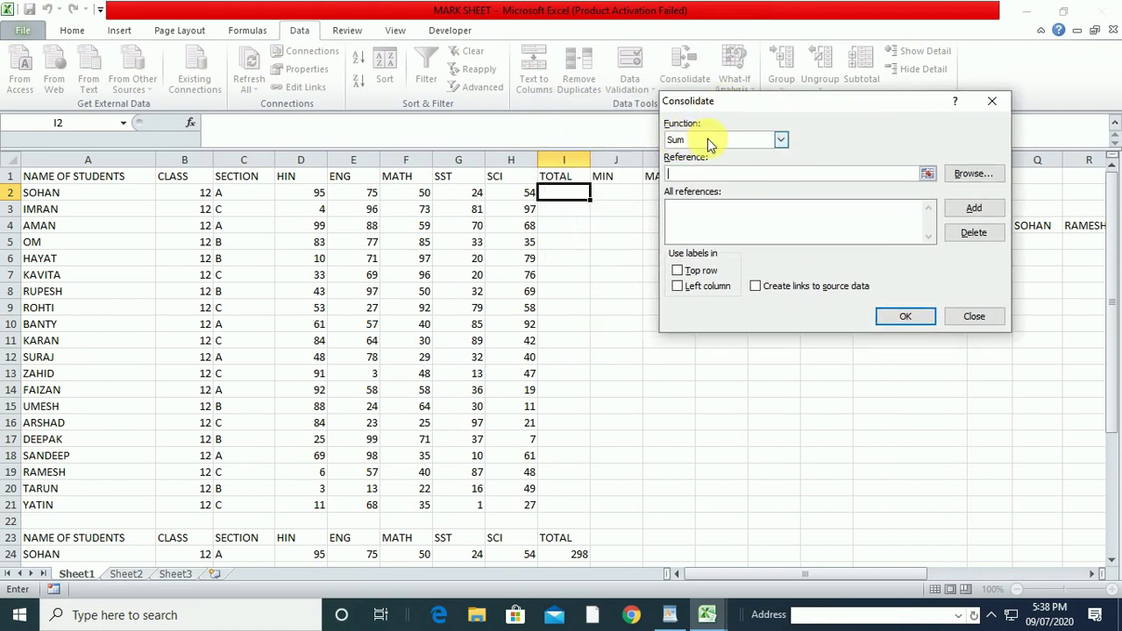
pyautogui.click(707, 138)
pyautogui.click(688, 153)
pyautogui.click(686, 173)
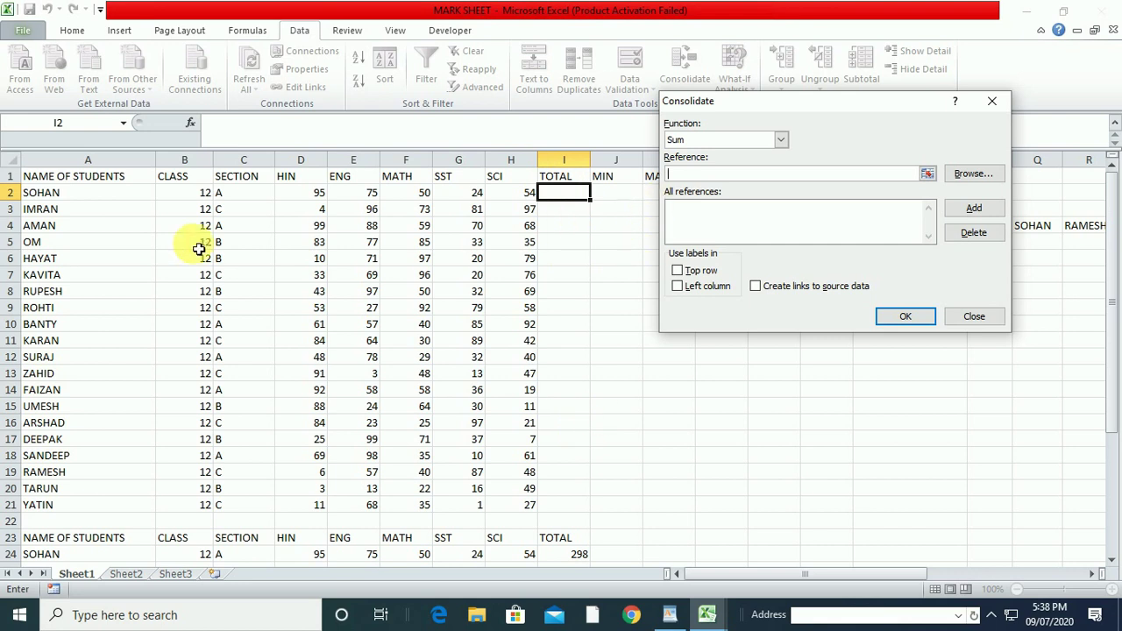
pyautogui.moveTo(318, 193); pyautogui.dragTo(307, 505)
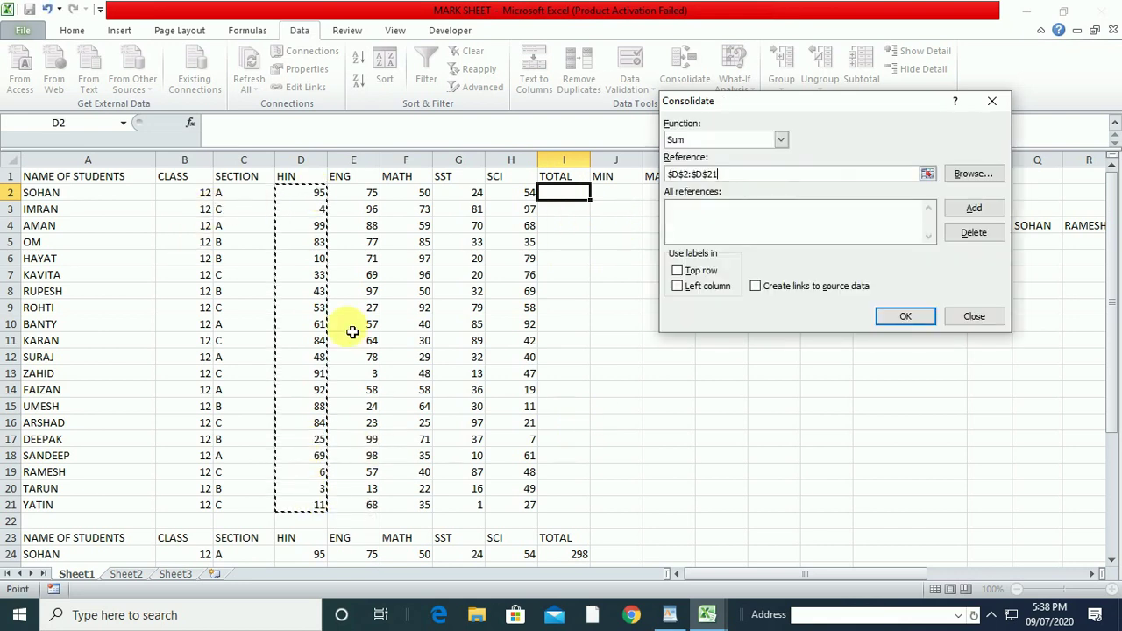
pyautogui.click(958, 212)
# Add the ENG, MATH, SST and SCI mark ranges and consolidate into TOTAL
pyautogui.moveTo(365, 193); pyautogui.dragTo(369, 508)
pyautogui.click(974, 207)
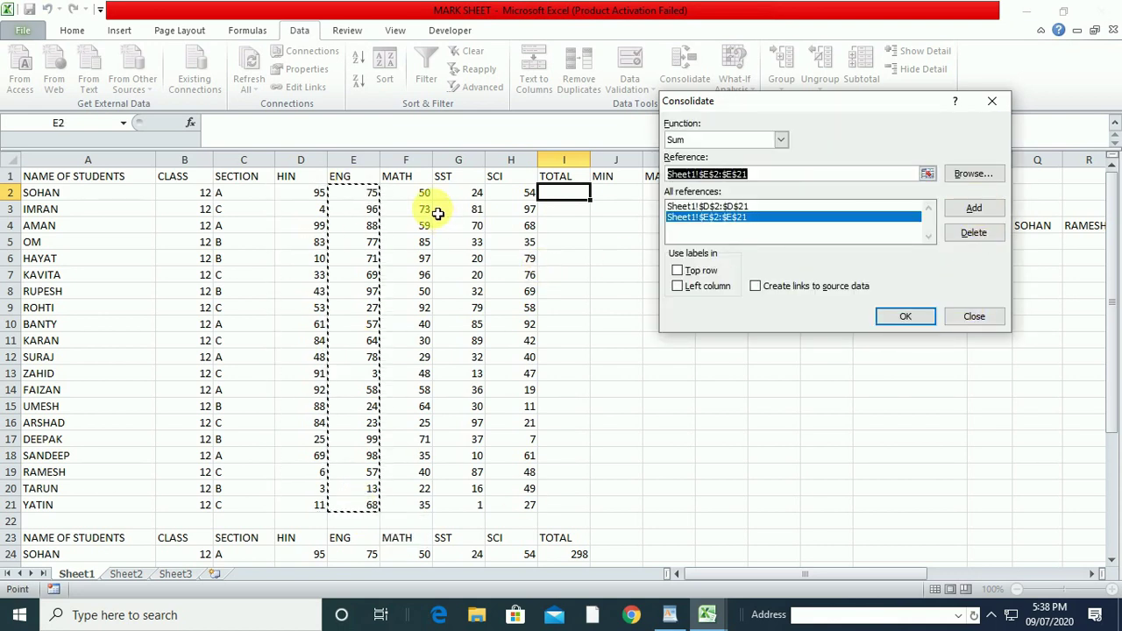
pyautogui.moveTo(422, 193); pyautogui.dragTo(426, 507)
pyautogui.click(969, 211)
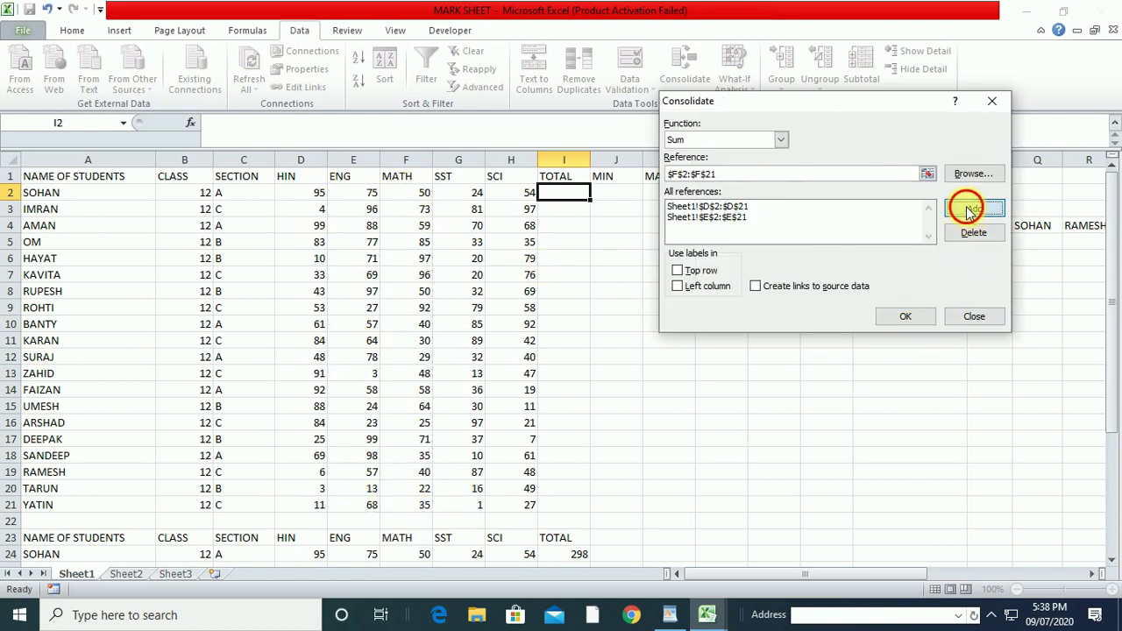
pyautogui.moveTo(473, 193); pyautogui.dragTo(476, 507)
pyautogui.click(971, 211)
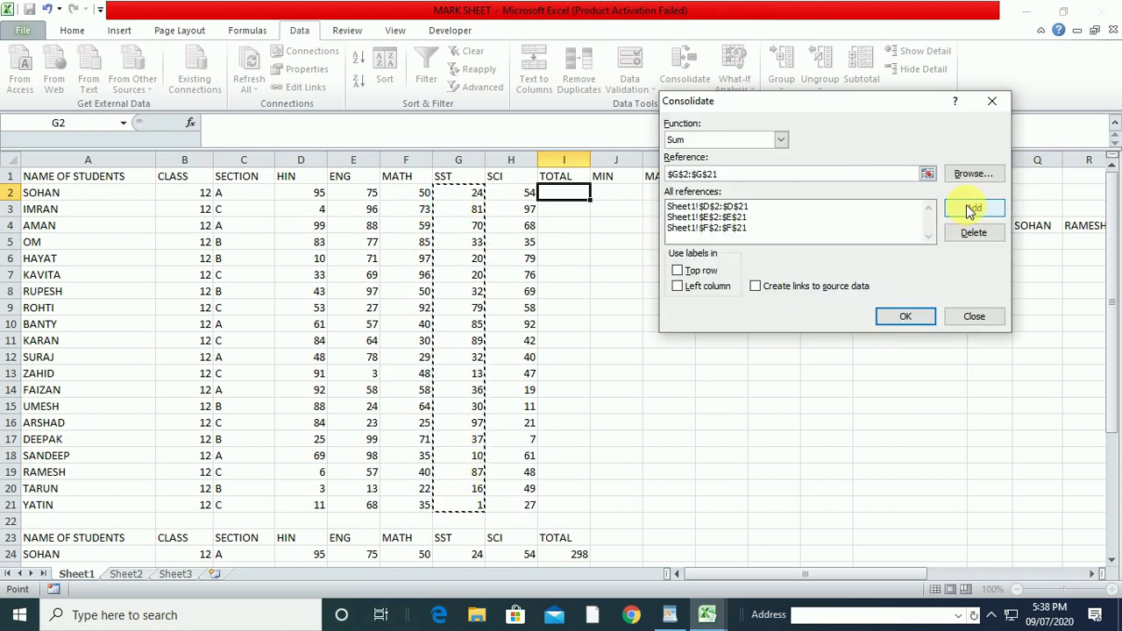
pyautogui.moveTo(512, 193); pyautogui.dragTo(517, 506)
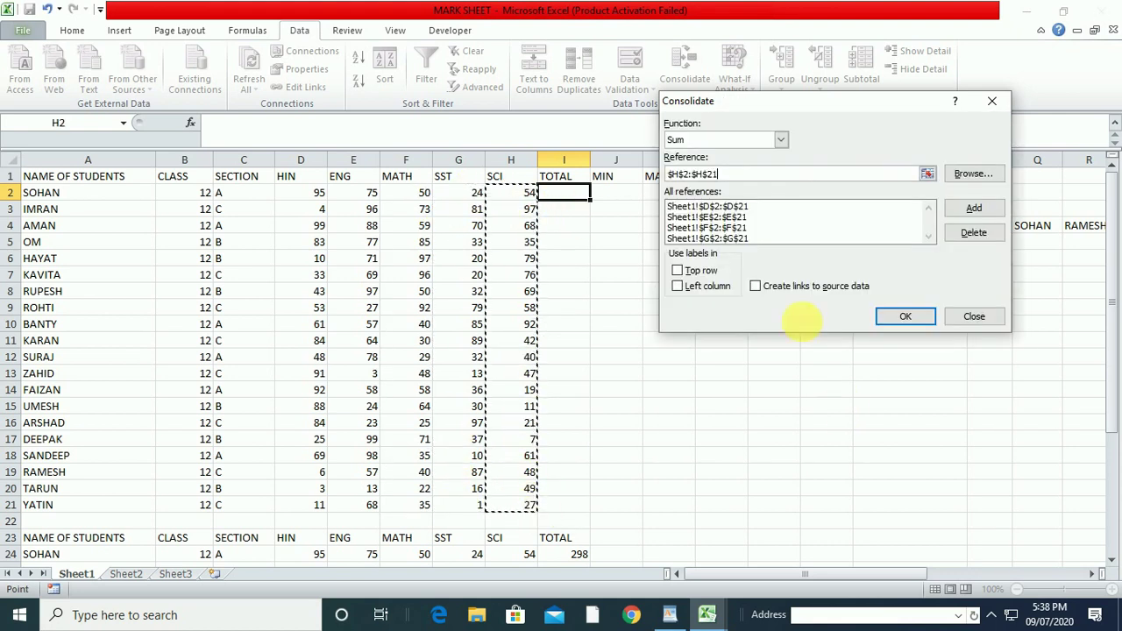
pyautogui.click(907, 317)
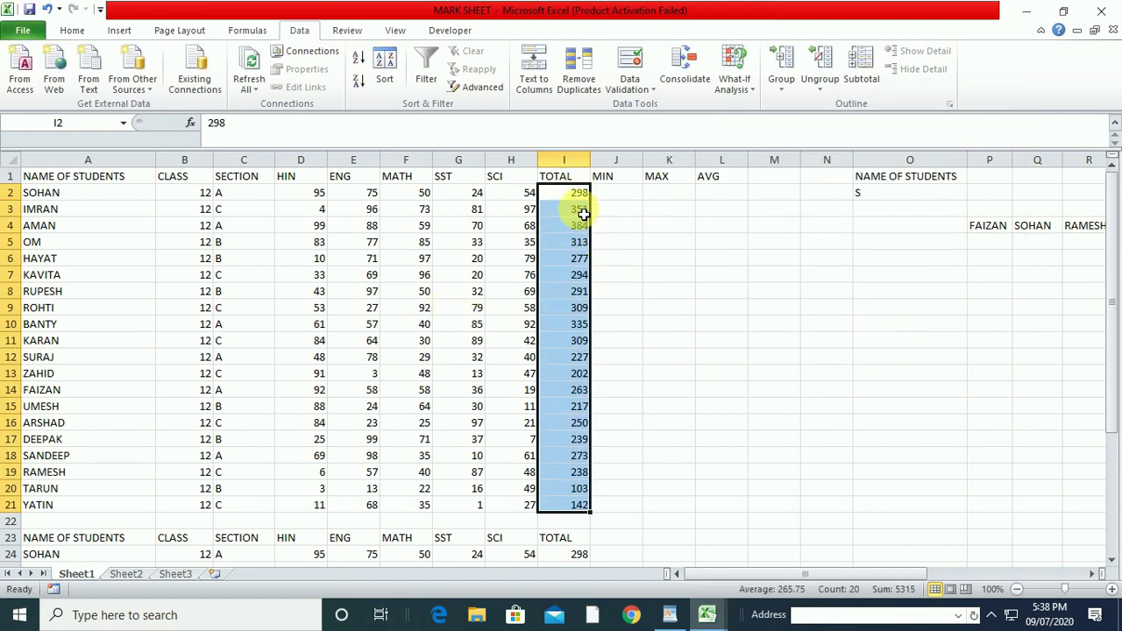
pyautogui.click(620, 195)
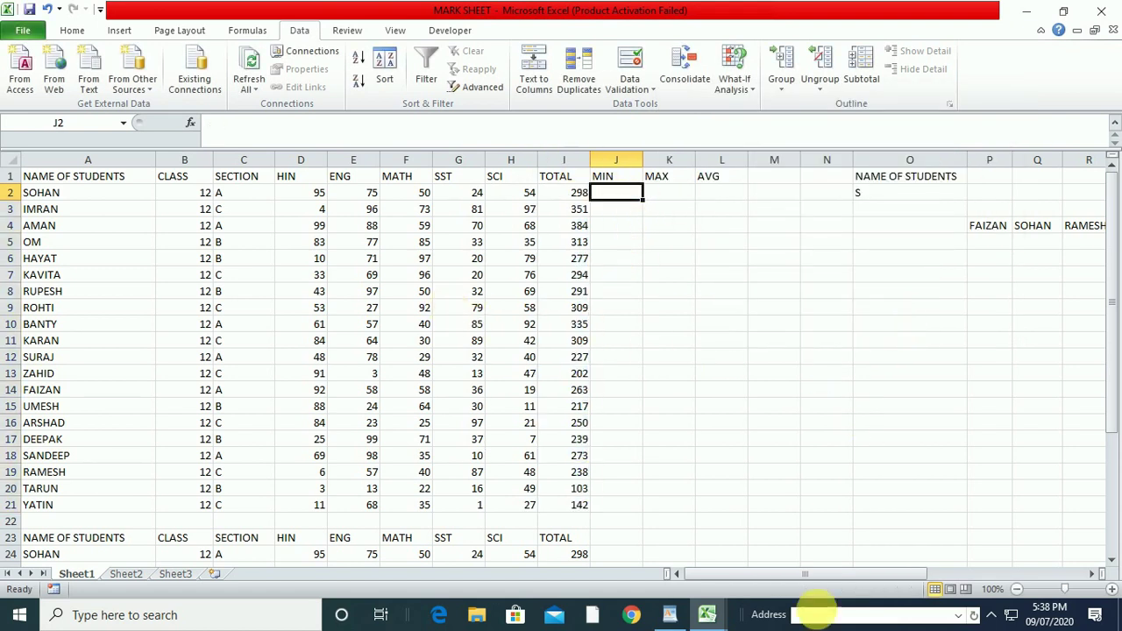
# Consolidate the marks with Min into the MIN column starting at J2
pyautogui.click(693, 83)
pyautogui.click(710, 141)
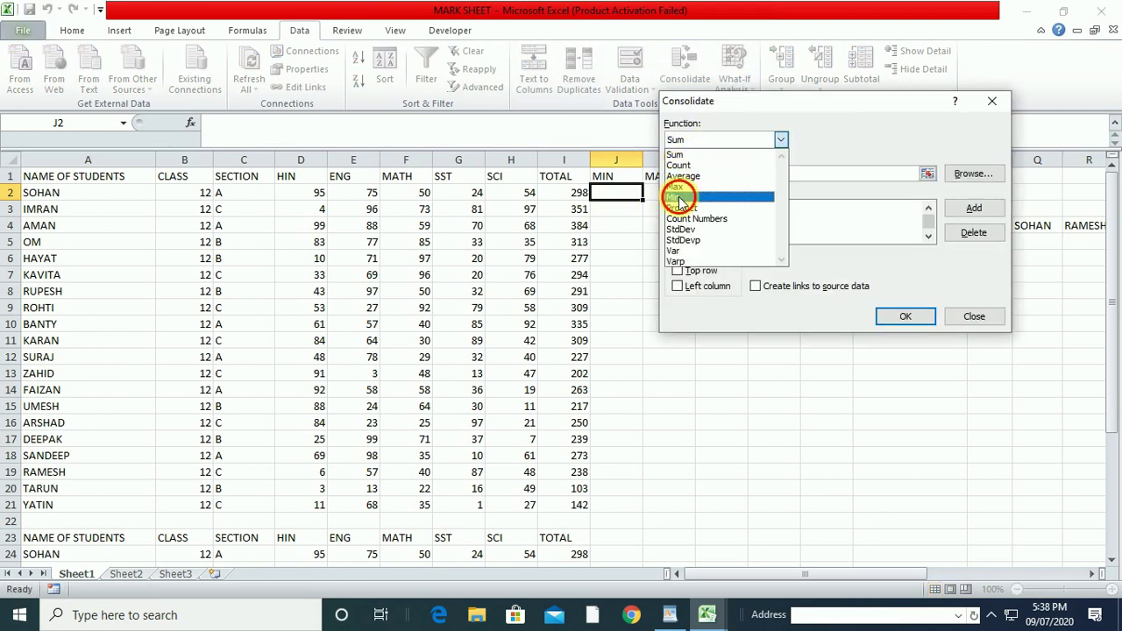
pyautogui.click(682, 200)
pyautogui.moveTo(307, 193); pyautogui.dragTo(315, 512)
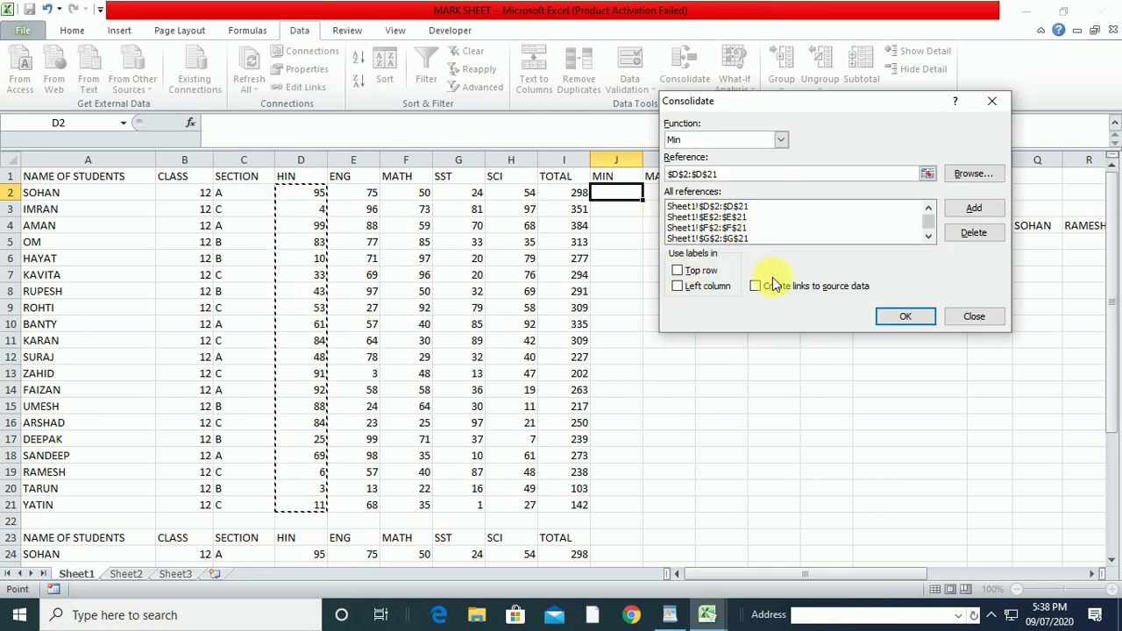
pyautogui.click(903, 316)
# Consolidate the marks with Max into the MAX column starting at K2
pyautogui.click(671, 193)
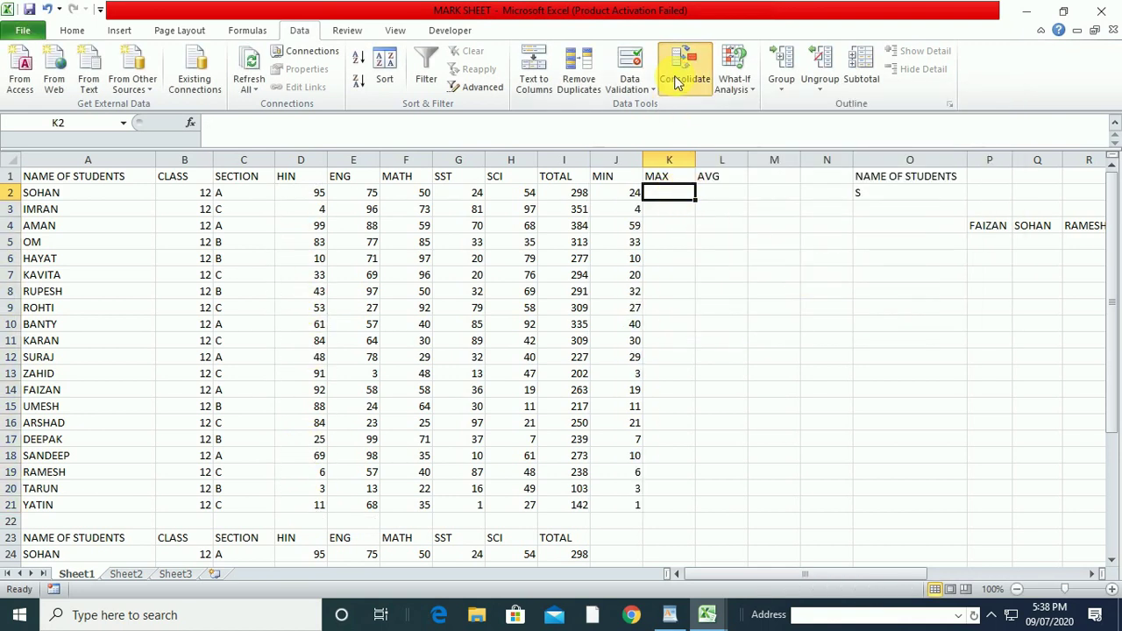
pyautogui.click(676, 82)
pyautogui.click(780, 139)
pyautogui.click(688, 190)
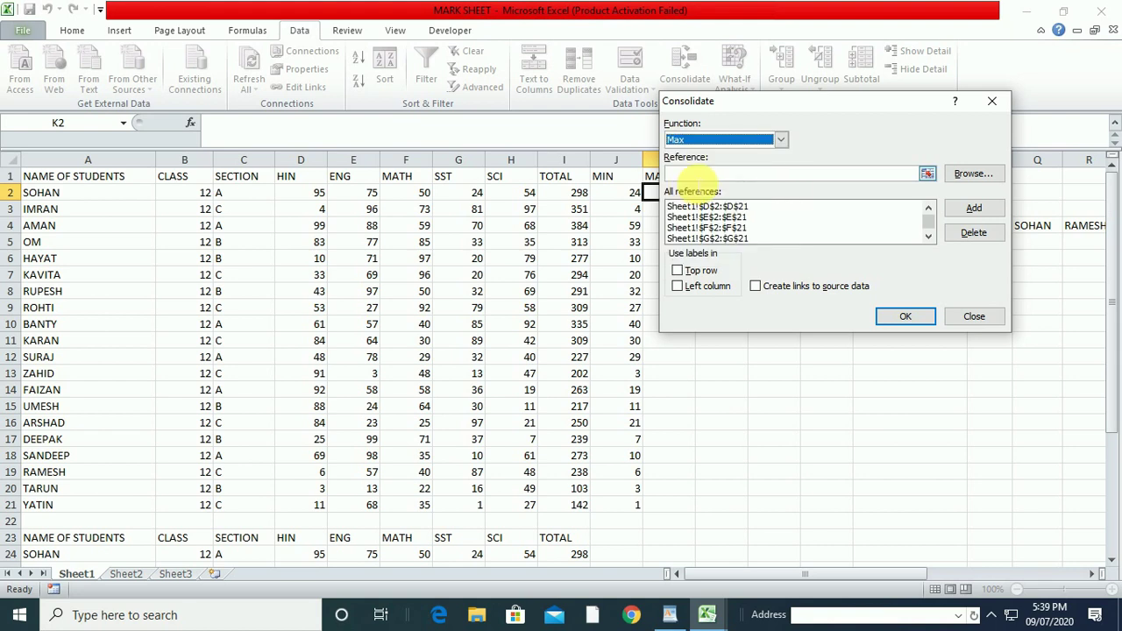
pyautogui.moveTo(302, 193); pyautogui.dragTo(306, 509)
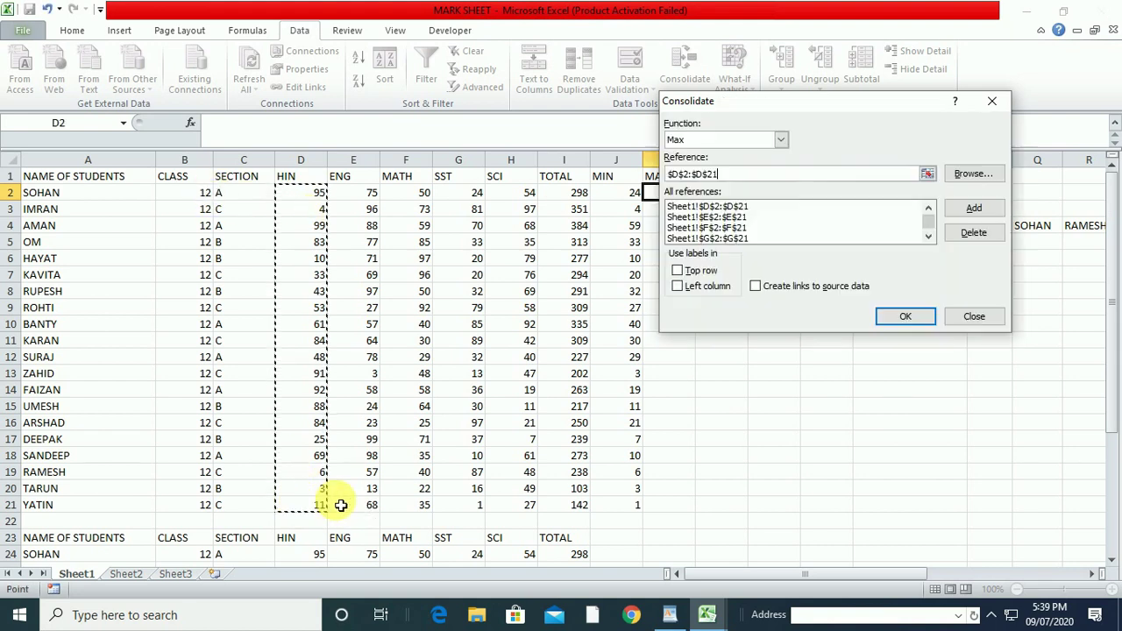
pyautogui.click(908, 318)
# Consolidate the marks with Average into the AVG column starting at L2
pyautogui.click(721, 194)
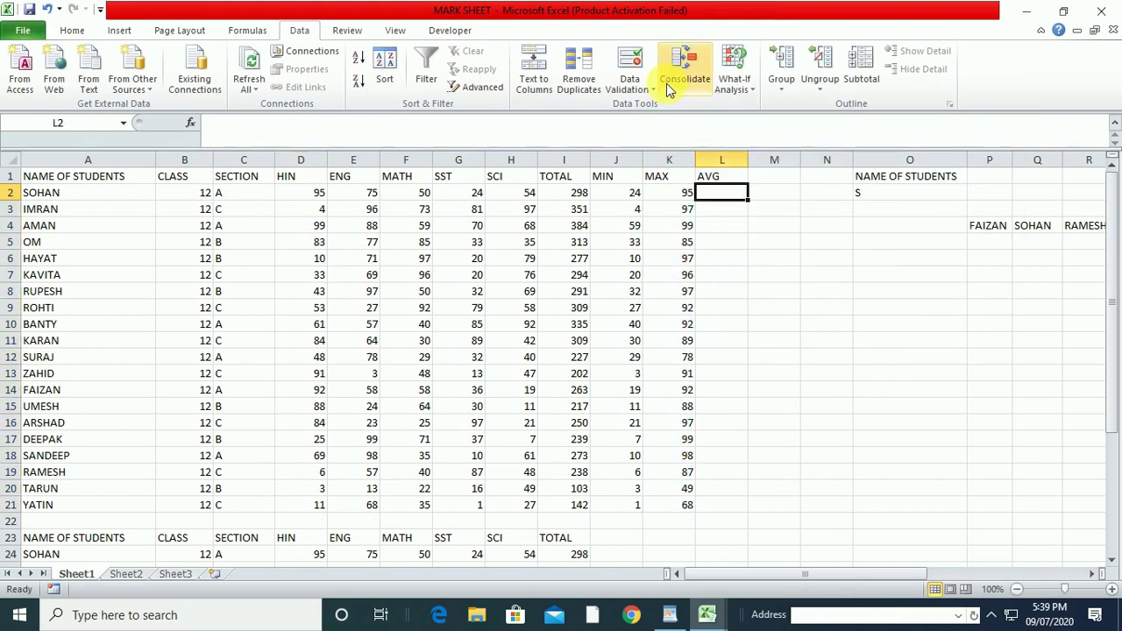
pyautogui.click(667, 84)
pyautogui.click(708, 140)
pyautogui.click(701, 180)
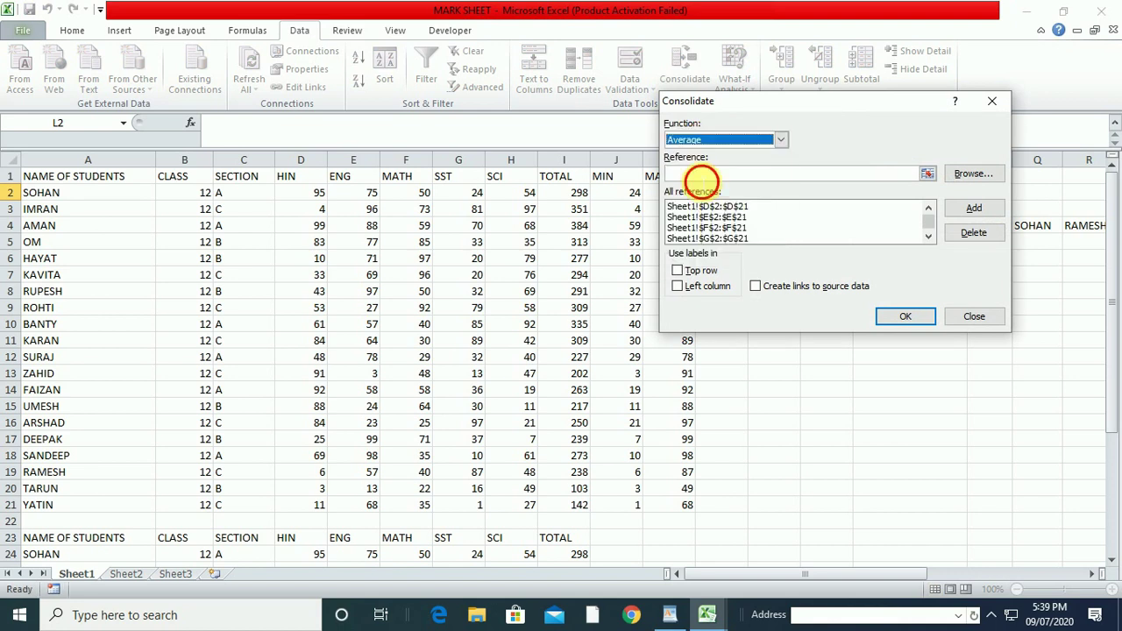
pyautogui.moveTo(303, 193); pyautogui.dragTo(306, 507)
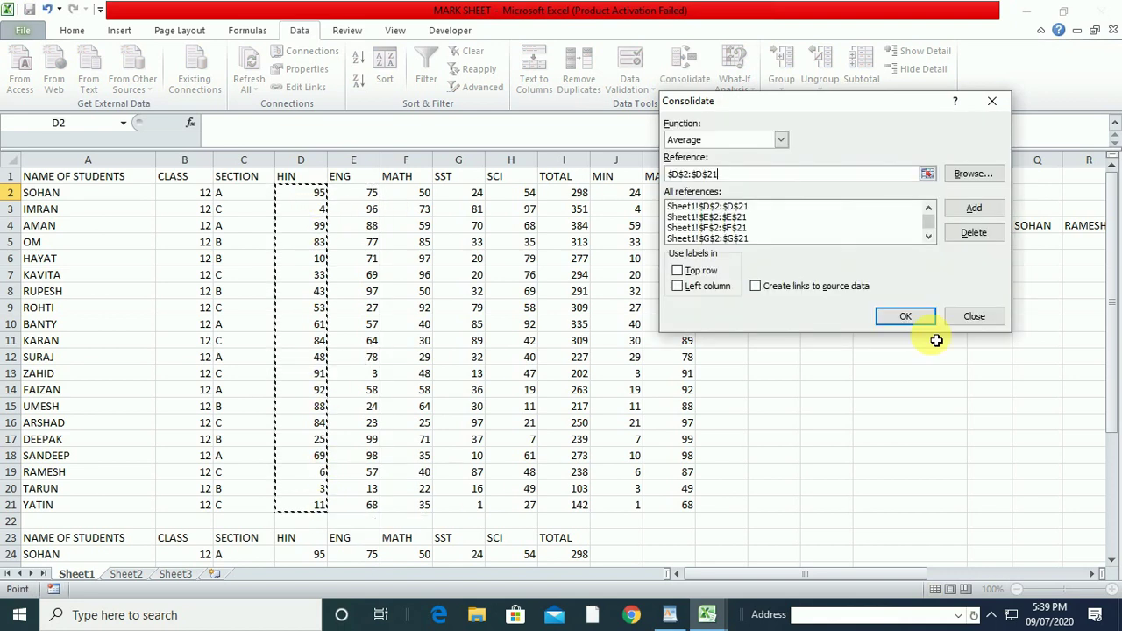
pyautogui.click(902, 320)
pyautogui.click(876, 425)
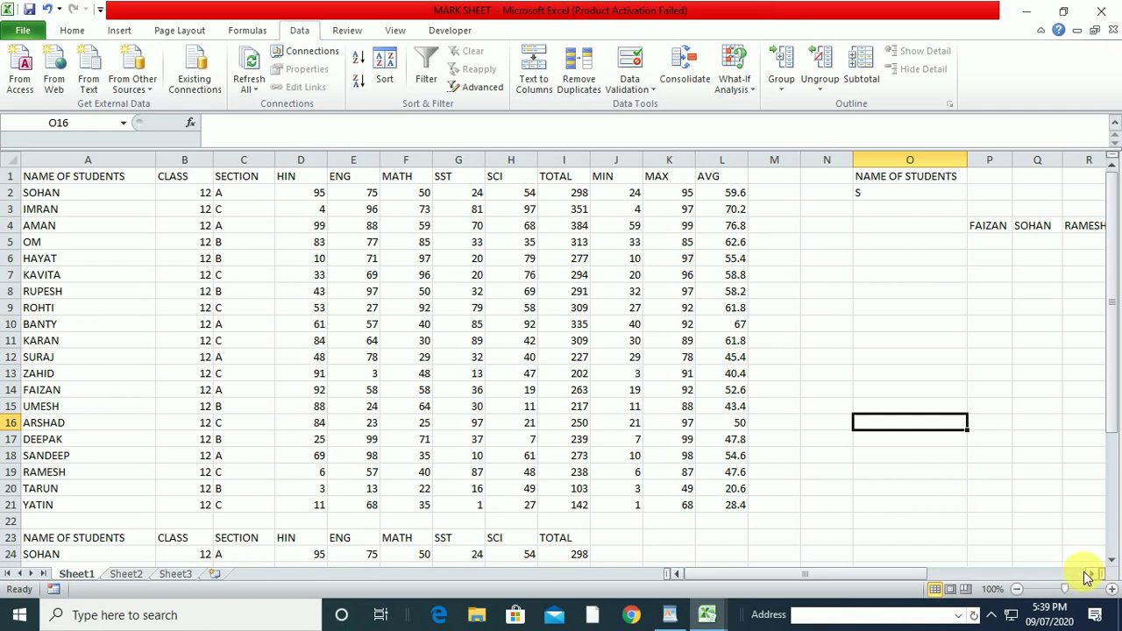
pyautogui.click(1090, 574)
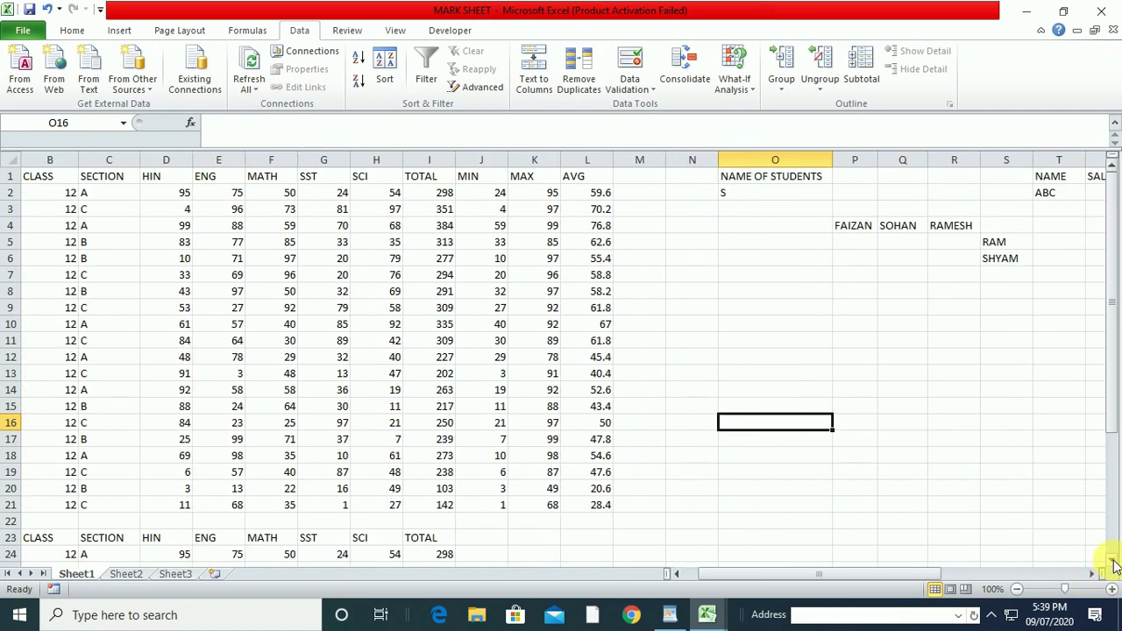
# Clear the MIN, MAX and AVG columns and the TOTAL values in I2:I21
pyautogui.click(750, 92)
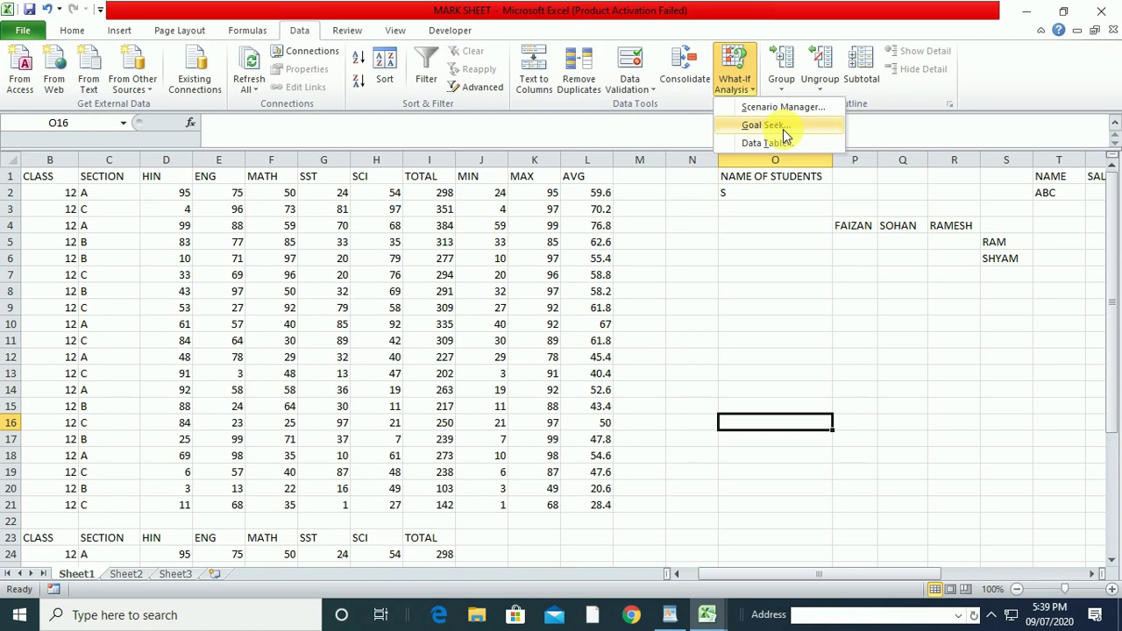
pyautogui.press('Escape')
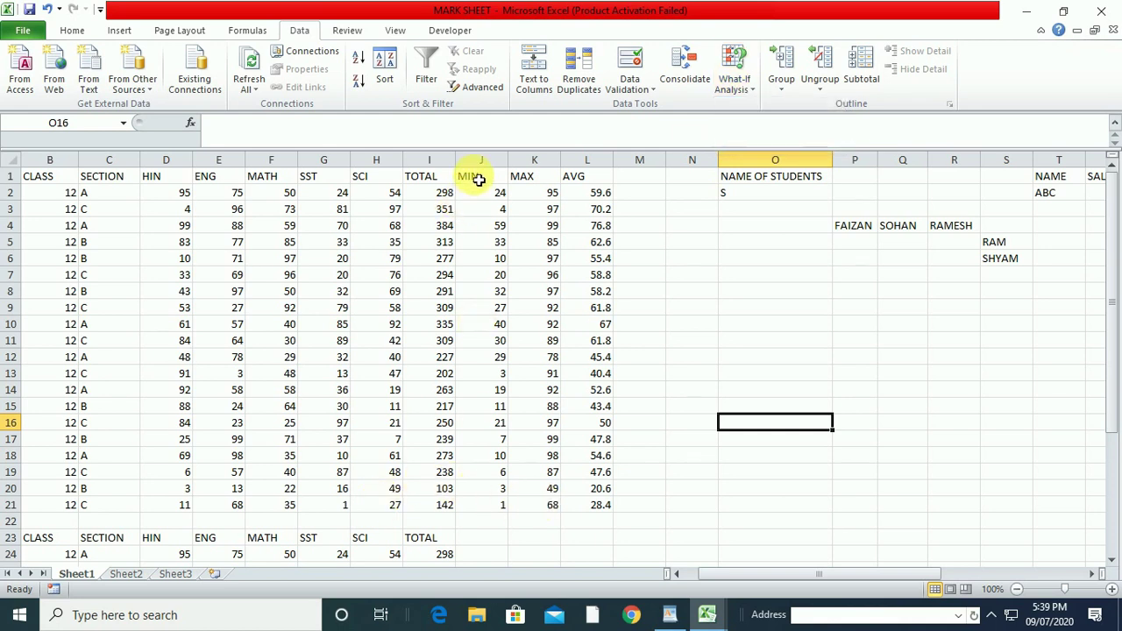
pyautogui.moveTo(477, 184); pyautogui.dragTo(604, 529)
pyautogui.press('Delete')
pyautogui.moveTo(443, 192); pyautogui.dragTo(451, 514)
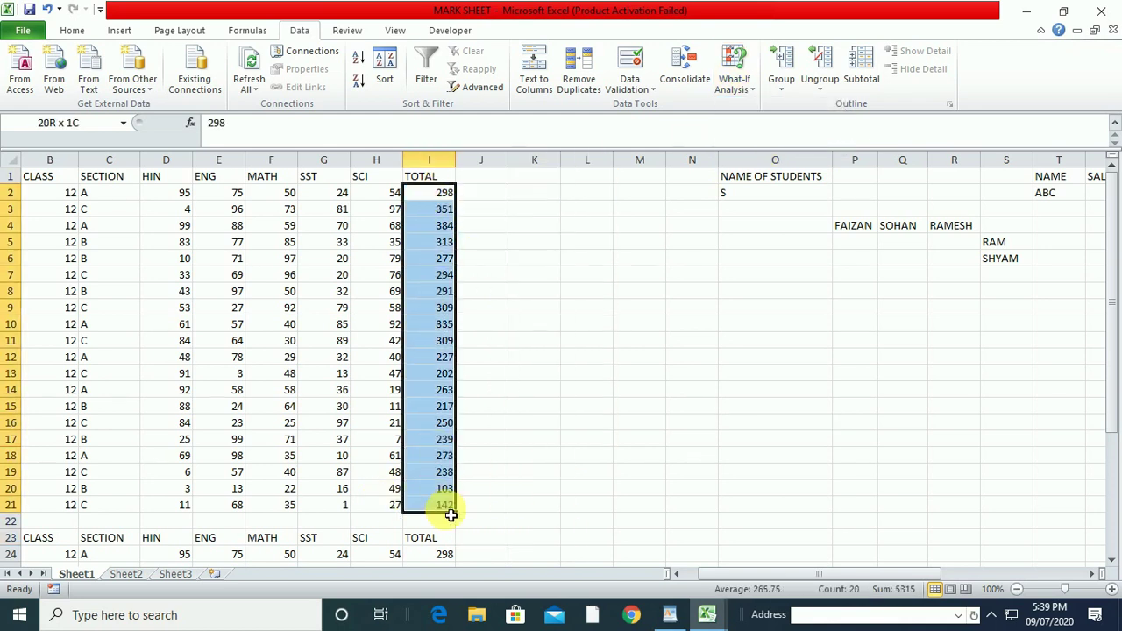
pyautogui.press('Delete')
# Enter =SUM(D2:H2) in I2 and fill it down to row 21
pyautogui.click(438, 199)
pyautogui.write('=SUM(')
pyautogui.moveTo(172, 201); pyautogui.dragTo(372, 194)
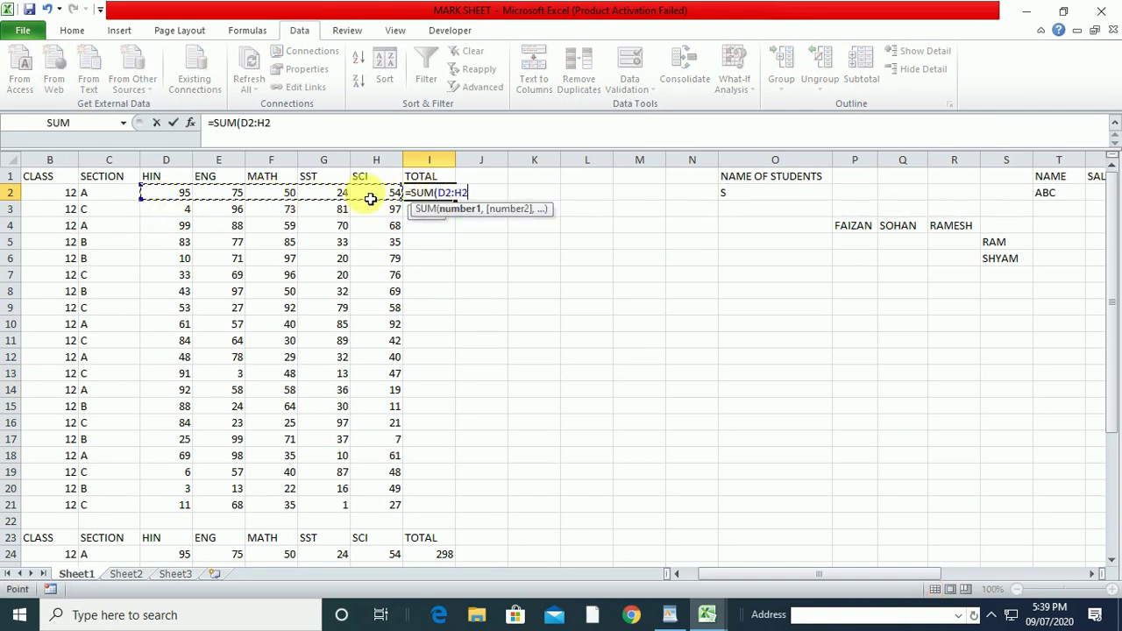
pyautogui.press('Return')
pyautogui.click(446, 197)
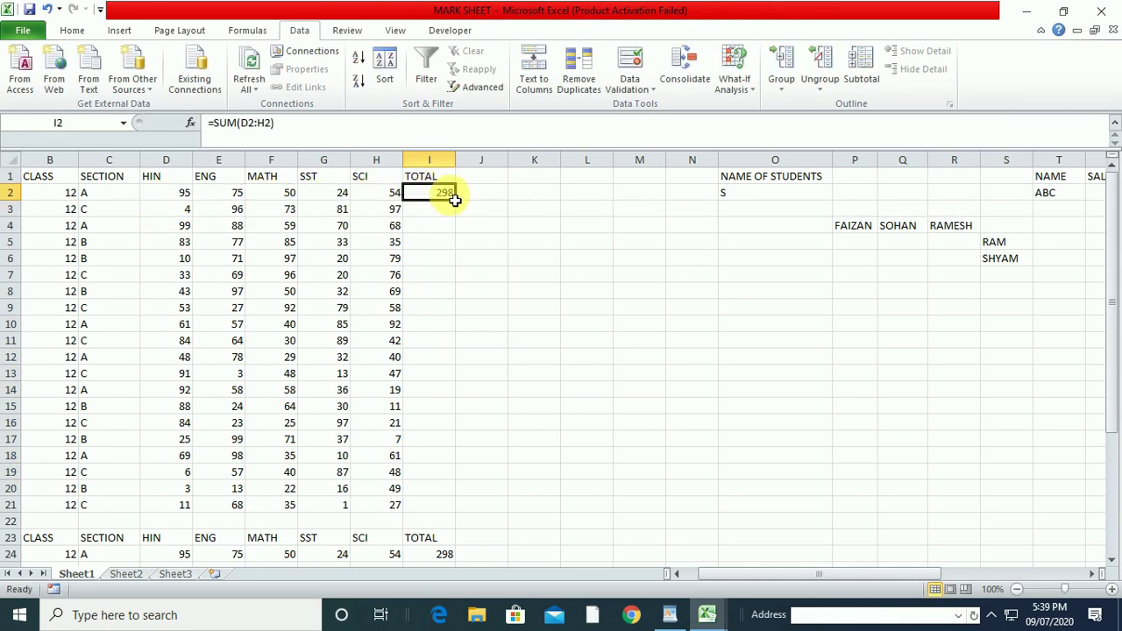
pyautogui.doubleClick(456, 200)
pyautogui.click(574, 324)
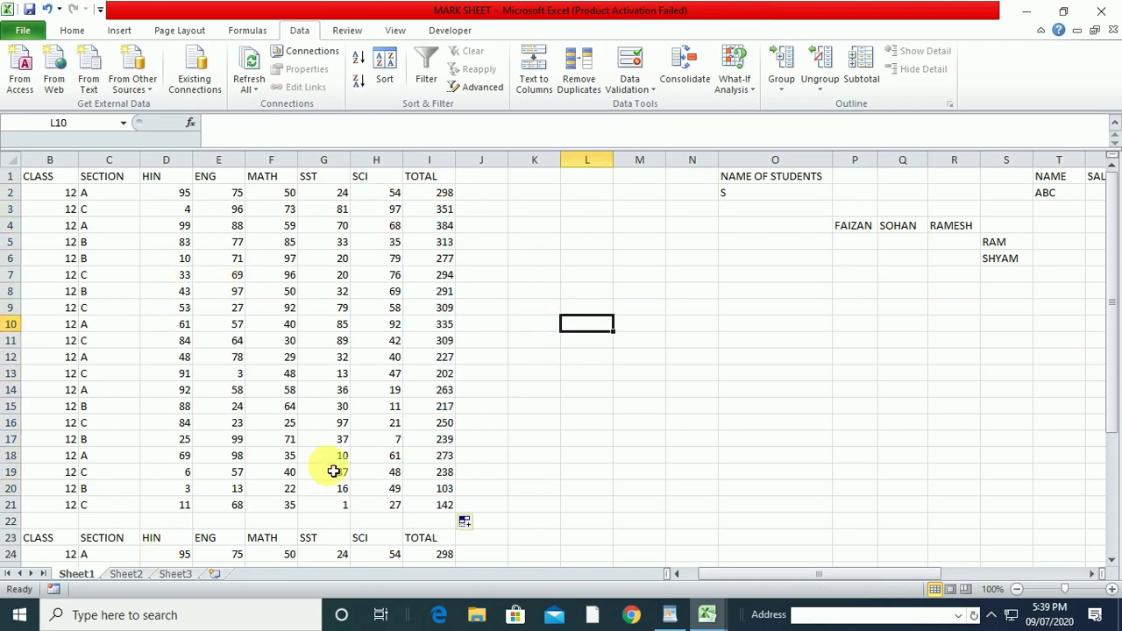
pyautogui.moveTo(726, 567); pyautogui.dragTo(673, 571)
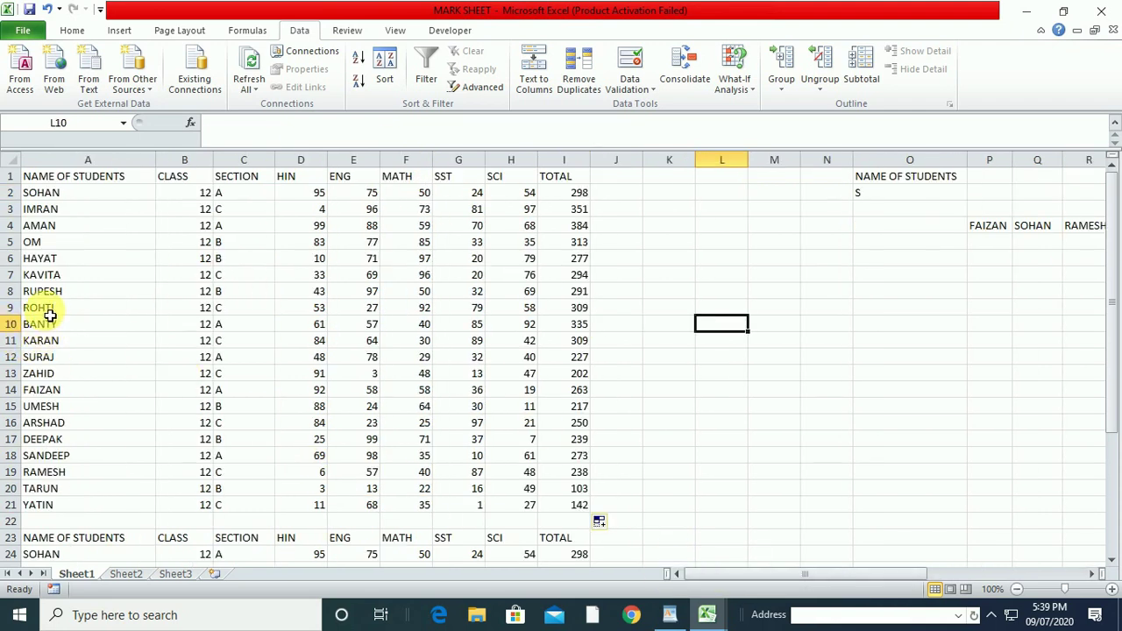
# Goal Seek the total in I6 to 300 by changing the HIN mark in D6
pyautogui.moveTo(46, 263); pyautogui.dragTo(557, 263)
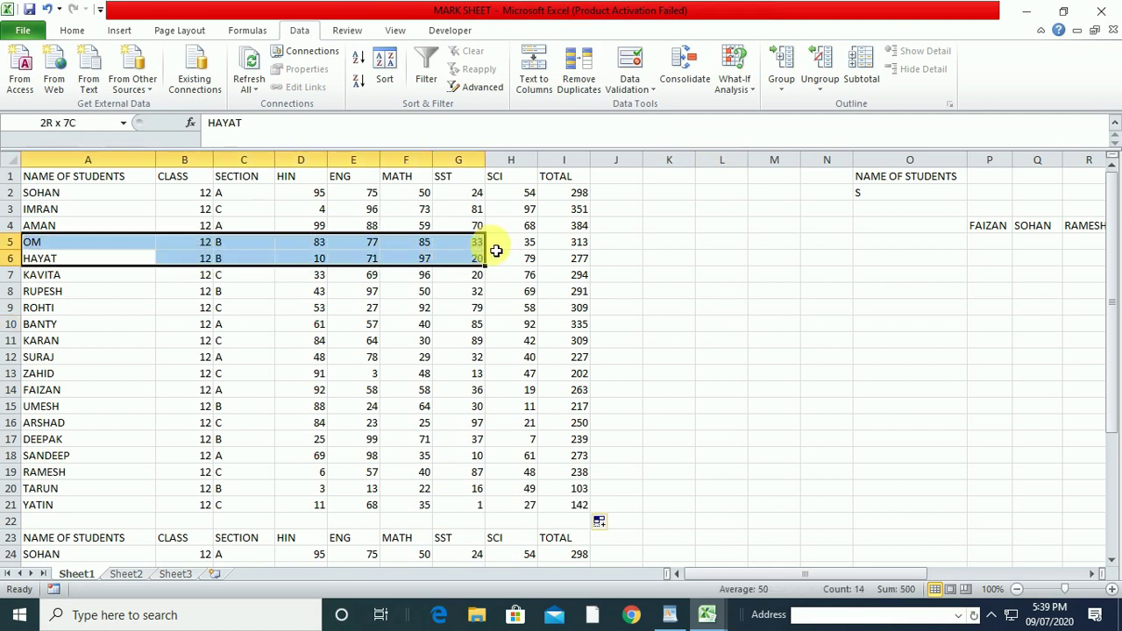
pyautogui.click(583, 263)
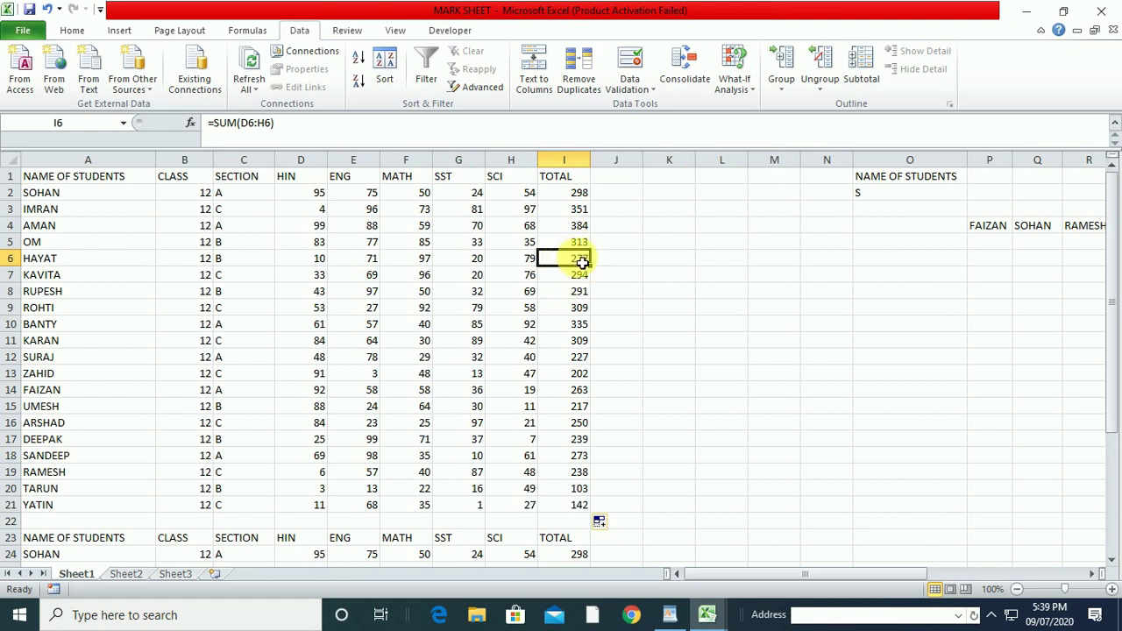
pyautogui.click(737, 80)
pyautogui.click(770, 126)
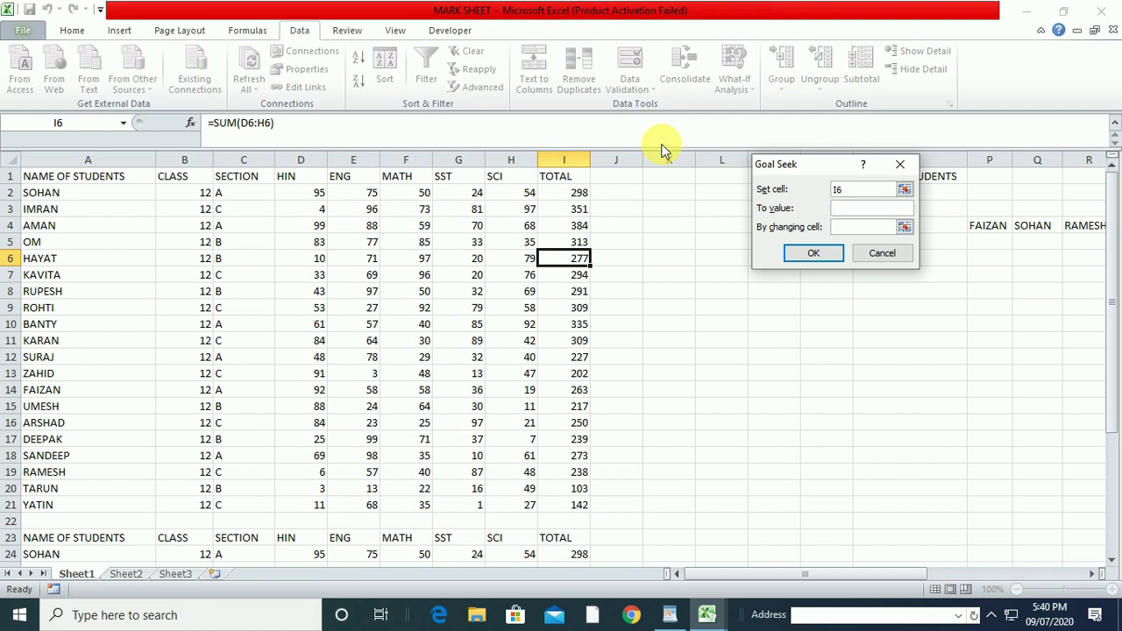
pyautogui.write('300')
pyautogui.click(832, 228)
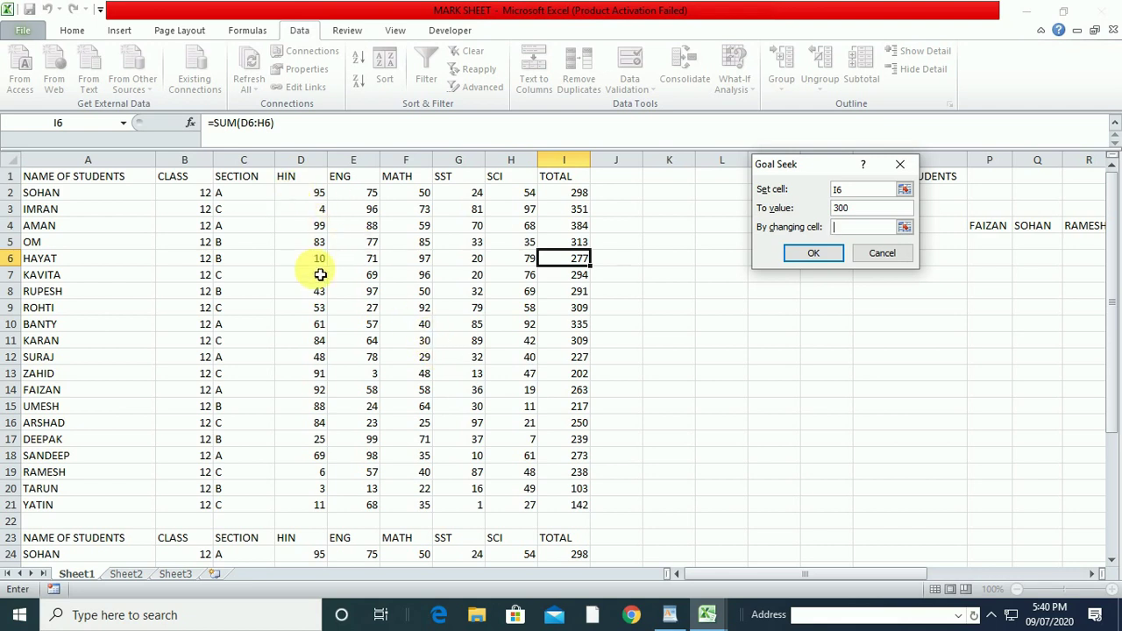
pyautogui.click(319, 261)
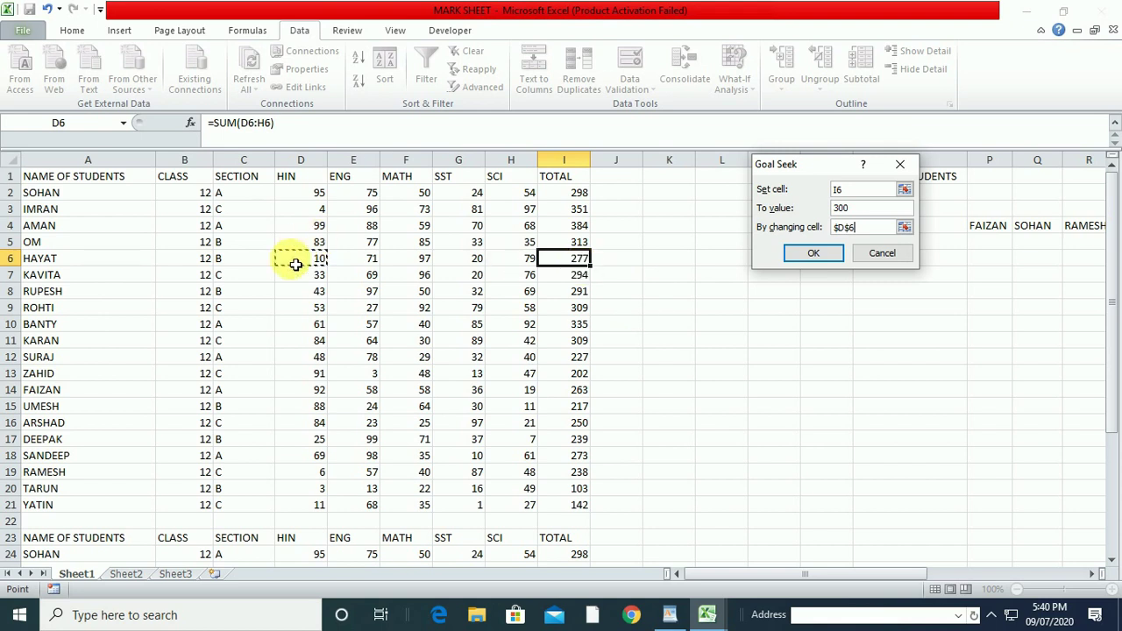
pyautogui.click(802, 253)
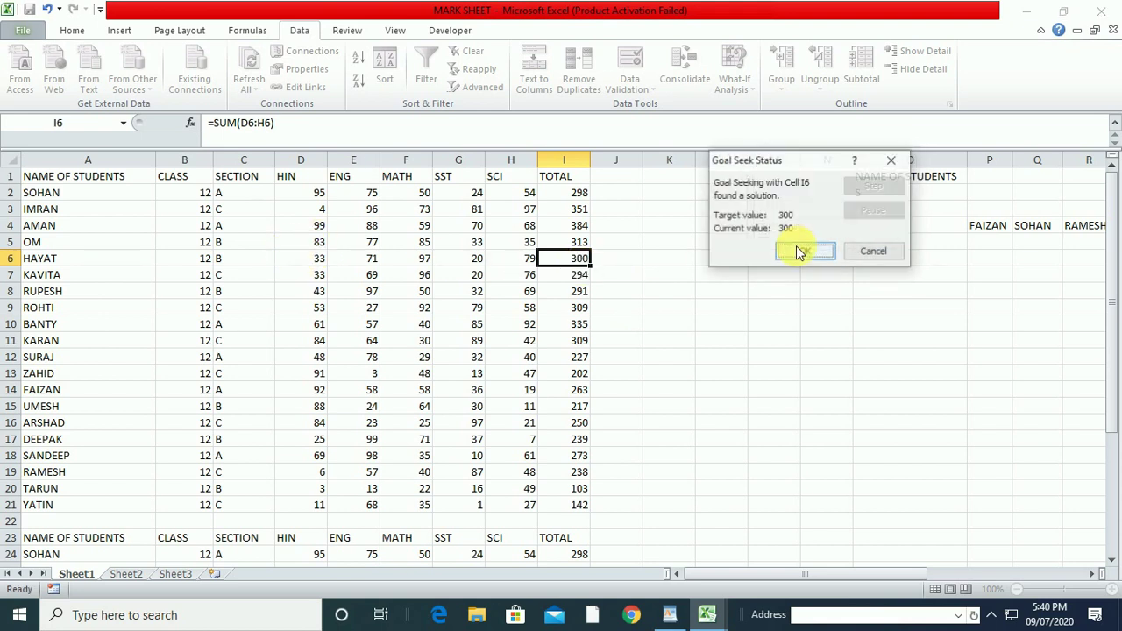
pyautogui.click(805, 253)
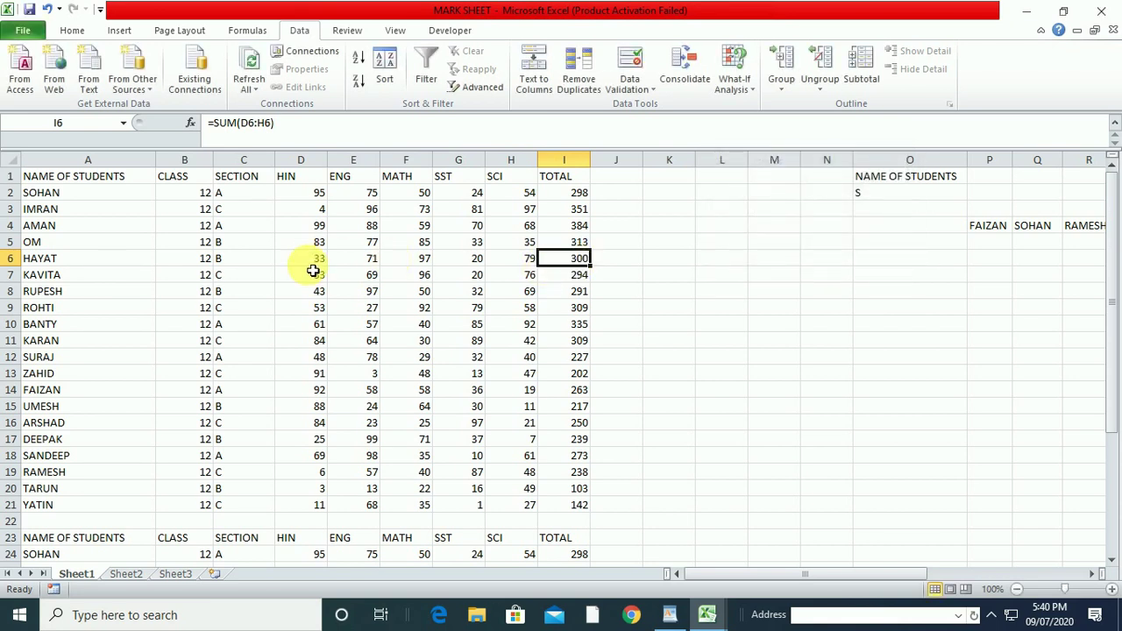
pyautogui.click(829, 244)
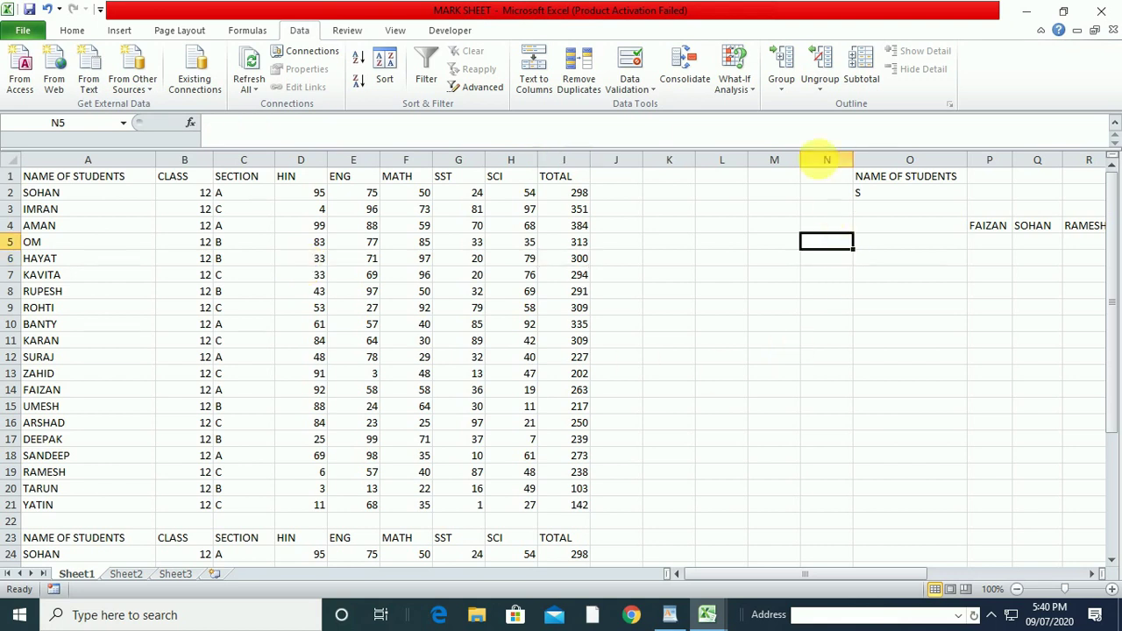
# Switch to Sheet3 and narrow all its columns to width 5.71
pyautogui.click(734, 80)
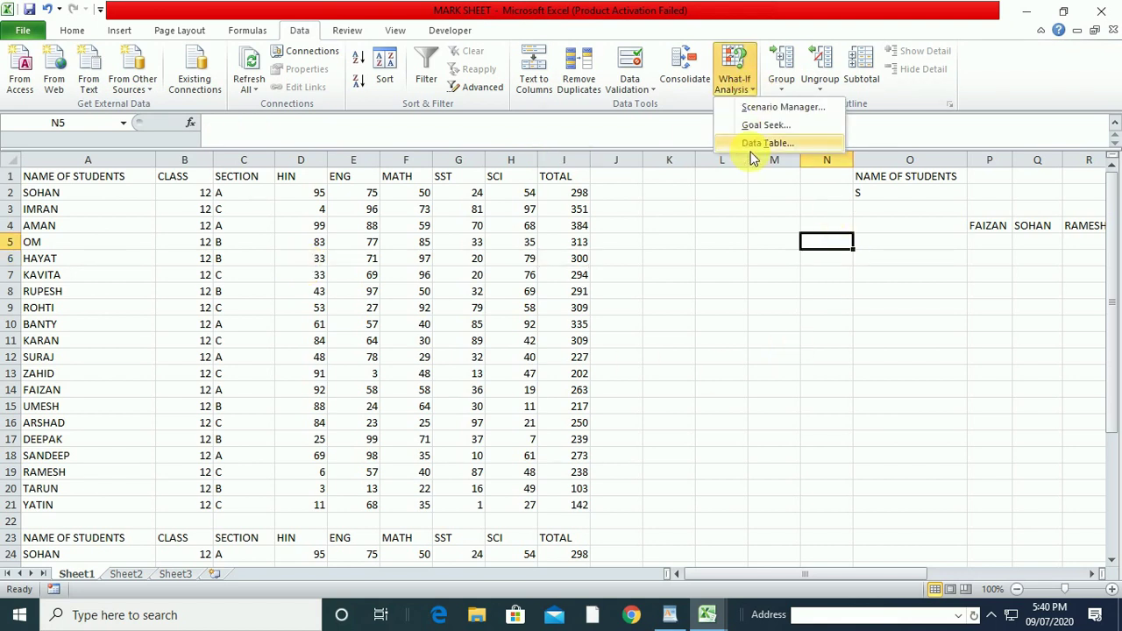
pyautogui.click(178, 581)
pyautogui.click(171, 577)
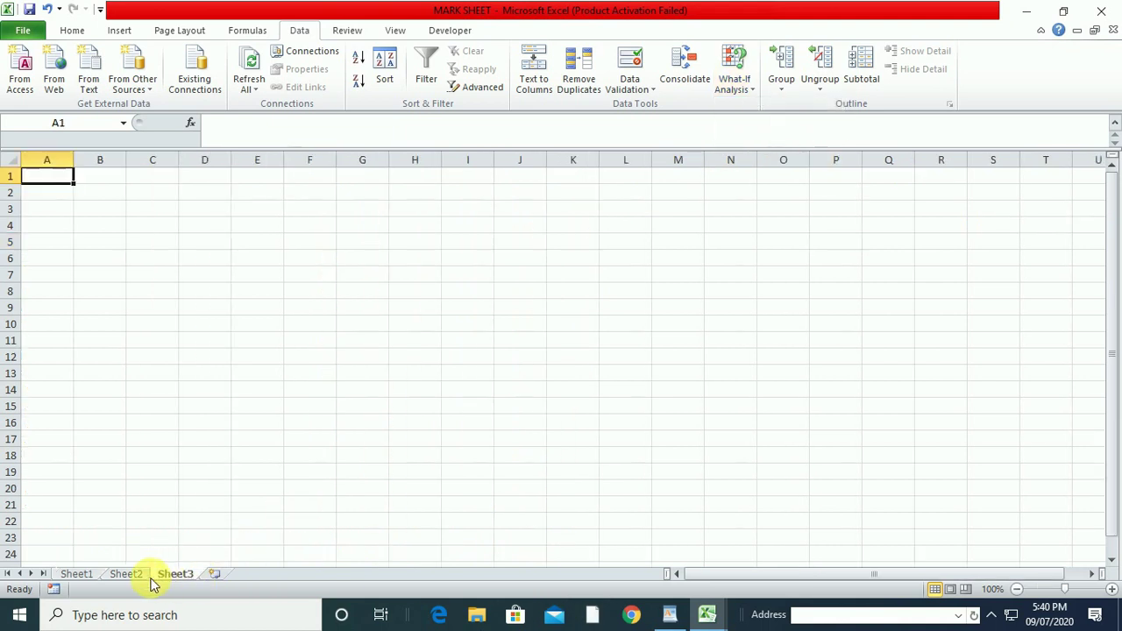
pyautogui.hotkey('ctrl', 'a')
pyautogui.moveTo(179, 160); pyautogui.dragTo(155, 165)
# Enter 1 in D2 and B4, and the formula =D2*B4 in F5
pyautogui.click(121, 192)
pyautogui.write('1')
pyautogui.click(85, 225)
pyautogui.write('1')
pyautogui.click(180, 243)
pyautogui.write('=D2*')
pyautogui.press('Return')
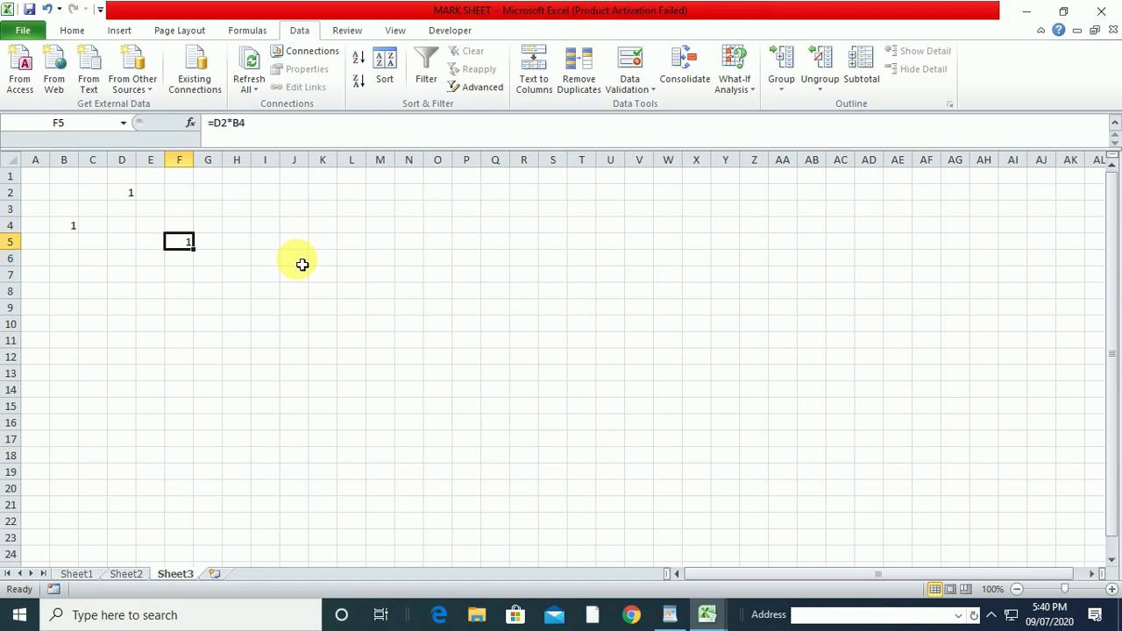
# Fill column F below F5 with the numbers 2 through 10
pyautogui.write('2')
pyautogui.press('Return')
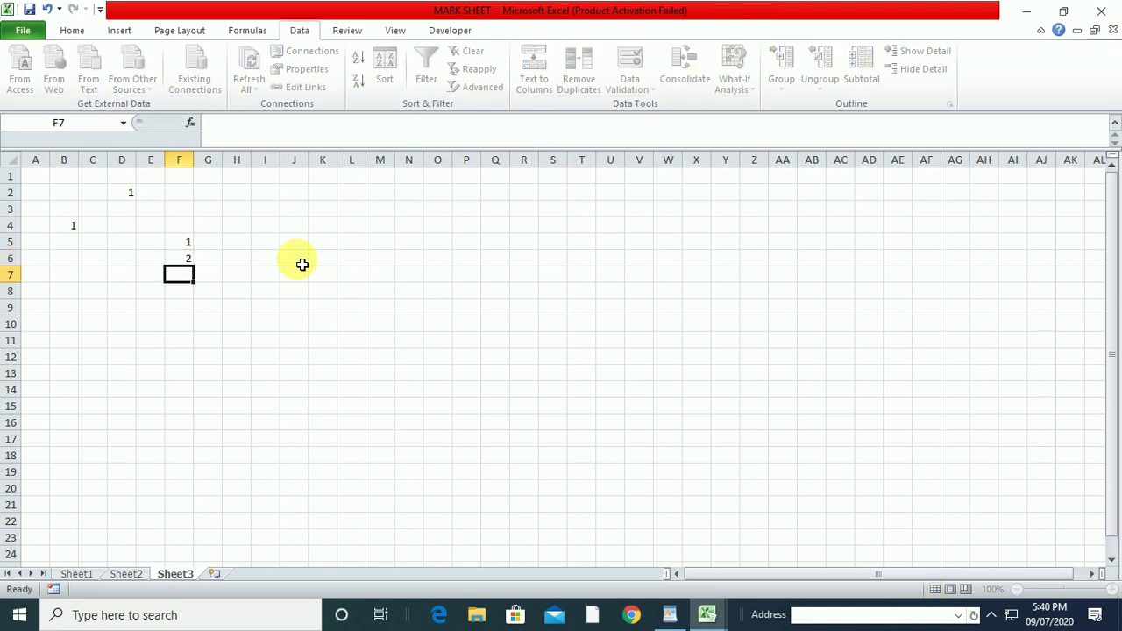
pyautogui.write('3')
pyautogui.press('Return')
pyautogui.write('4')
pyautogui.press('Return')
pyautogui.write('5')
pyautogui.press('Return')
pyautogui.write('6 7 8 ')
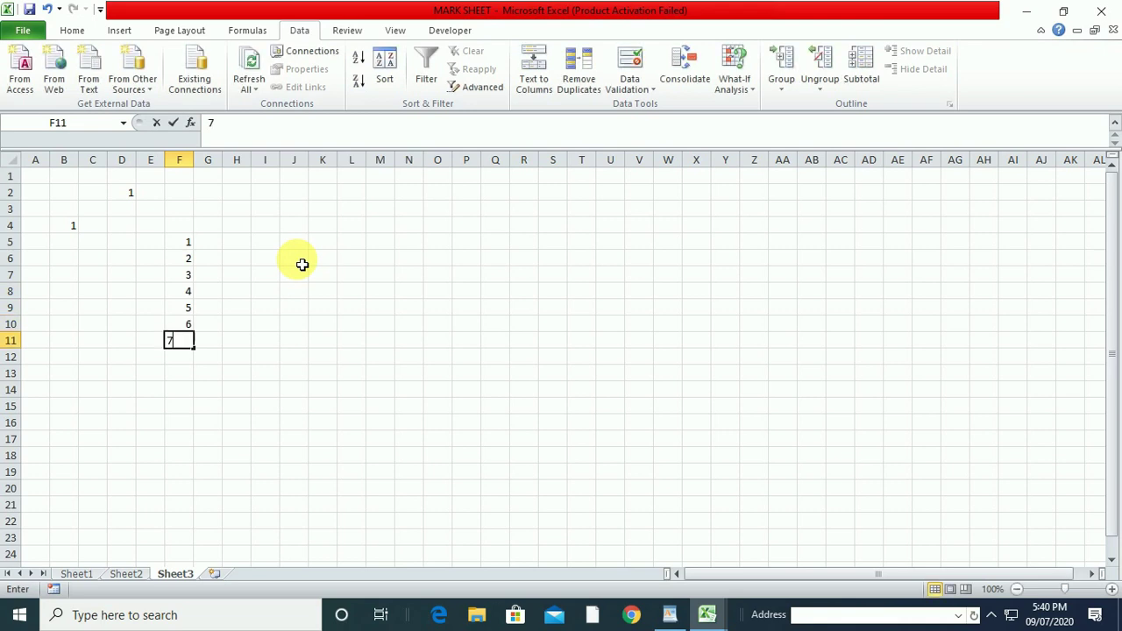
pyautogui.write('9 10')
pyautogui.press('Up')
pyautogui.press('Right')
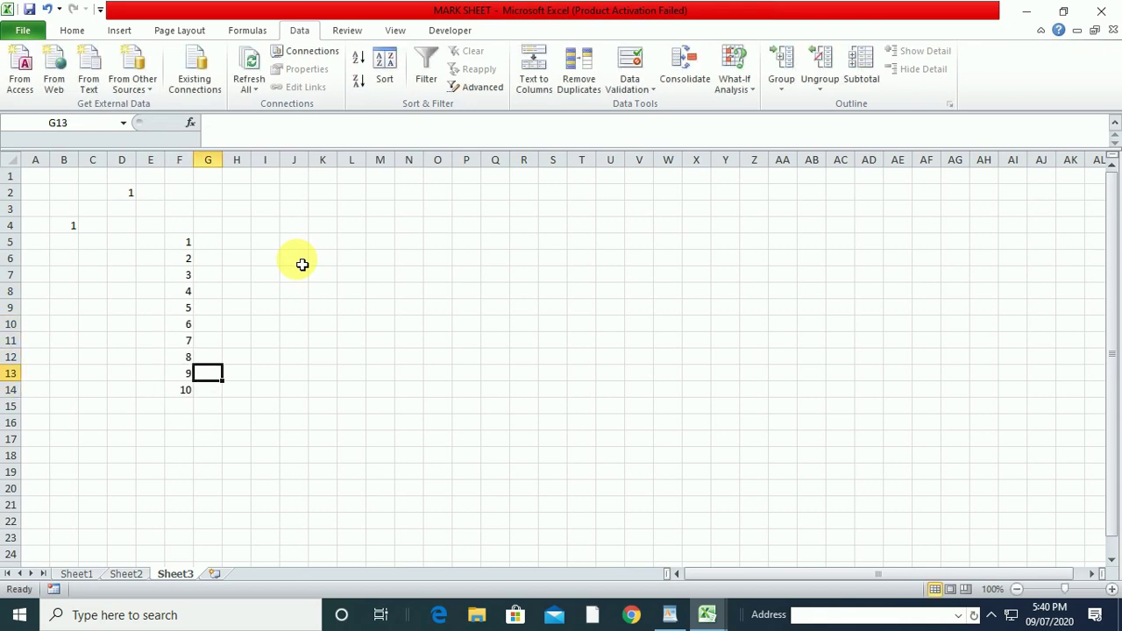
# Enter 2 through 20 across row 5 from G5 to Y5, then select the grid F5:Y14
pyautogui.write('2')
pyautogui.press('Tab')
pyautogui.write('4')
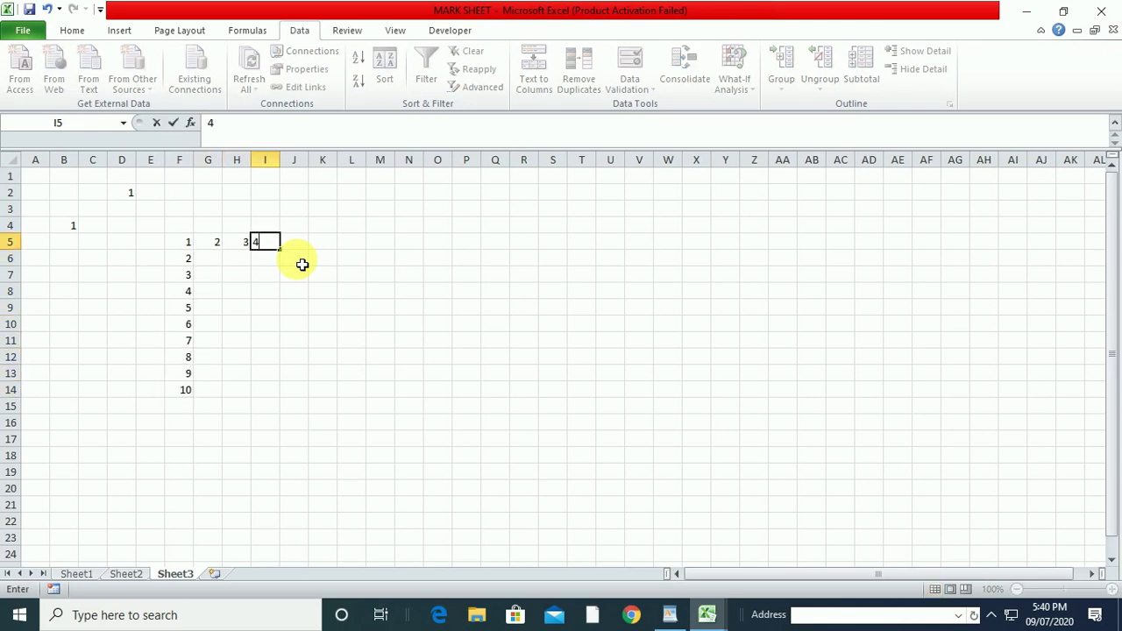
pyautogui.press('Tab')
pyautogui.write('10\t11\t13\t14')
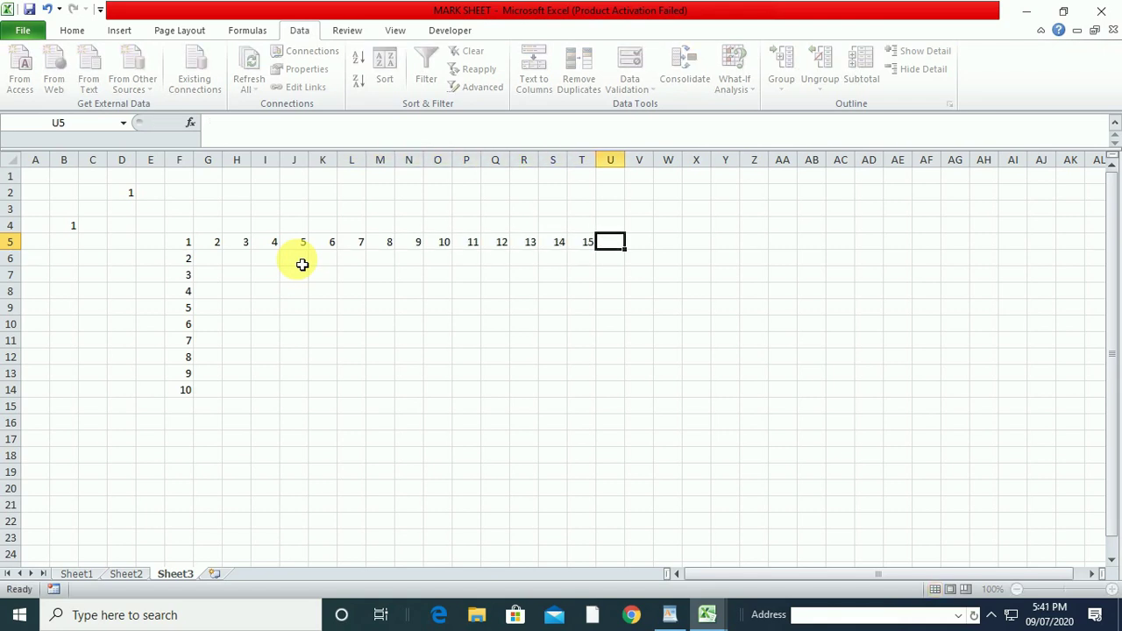
pyautogui.write('17\t18\t19\t20')
pyautogui.hotkey('shift', 'Left')
pyautogui.hotkey('shift', 'Left')
pyautogui.hotkey('shift', 'Left')
pyautogui.hotkey('shift', 'Left')
pyautogui.hotkey('shift', 'Left')
pyautogui.hotkey('shift', 'Left')
pyautogui.hotkey('shift', 'Left')
pyautogui.hotkey('shift', 'Left')
pyautogui.hotkey('shift', 'Left')
pyautogui.hotkey('shift', 'Left')
pyautogui.hotkey('shift', 'Left')
pyautogui.hotkey('shift', 'Down')
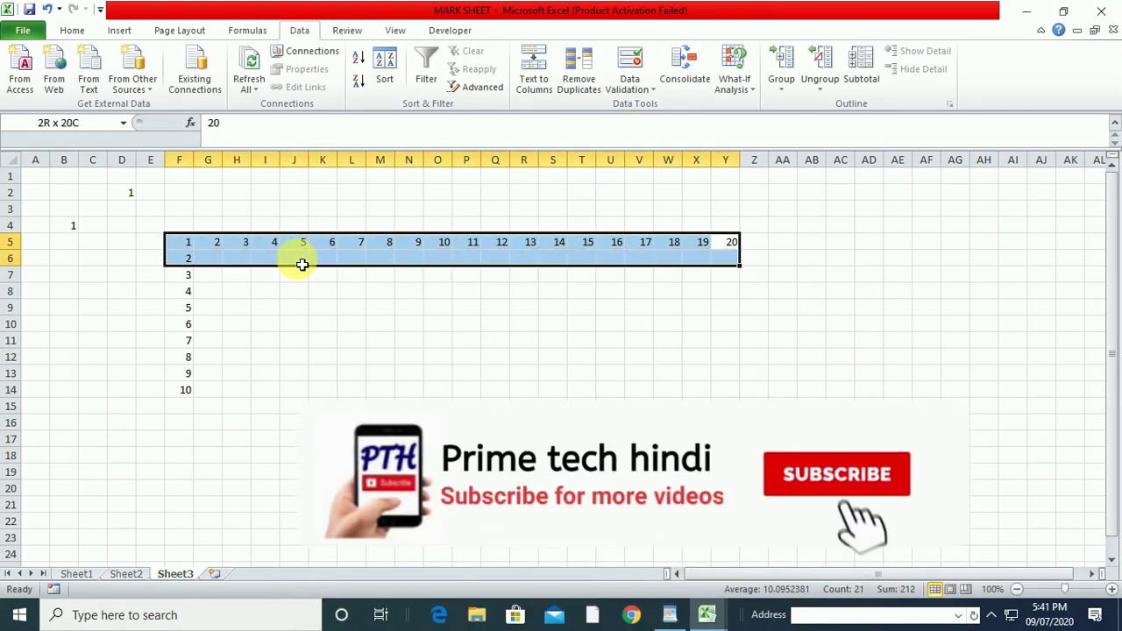
pyautogui.hotkey('shift', 'Down')
pyautogui.hotkey('shift', 'Down')
pyautogui.hotkey('shift', 'Down')
pyautogui.hotkey('shift', 'Down')
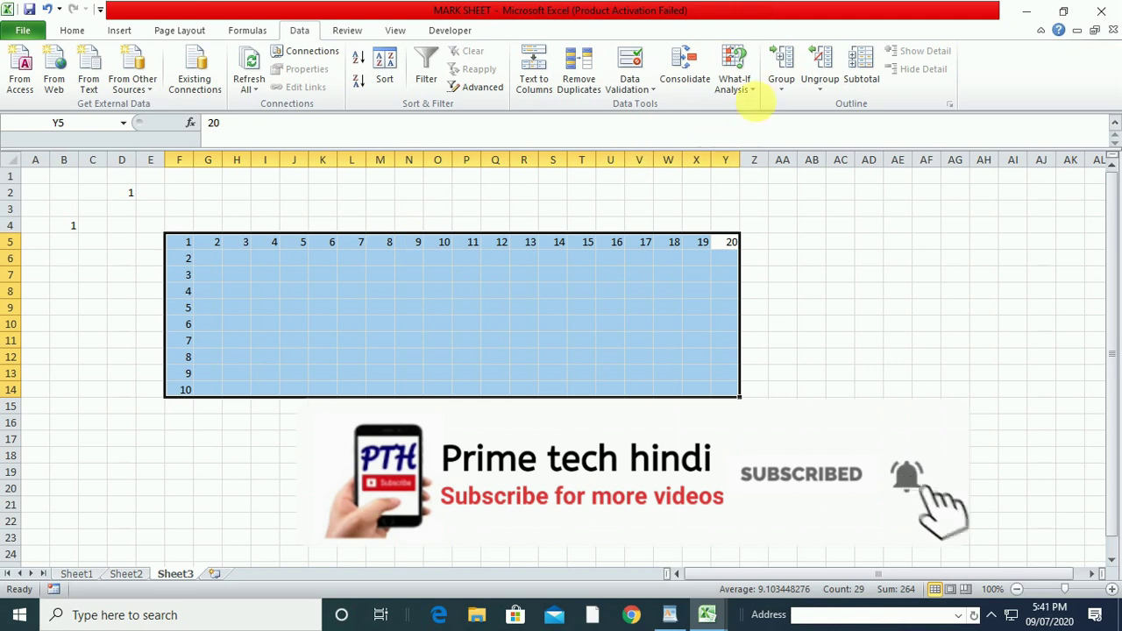
# Create a data table on F5:Y14 with D2 as row input and B4 as column input
pyautogui.click(735, 83)
pyautogui.click(747, 143)
pyautogui.moveTo(763, 171); pyautogui.dragTo(818, 188)
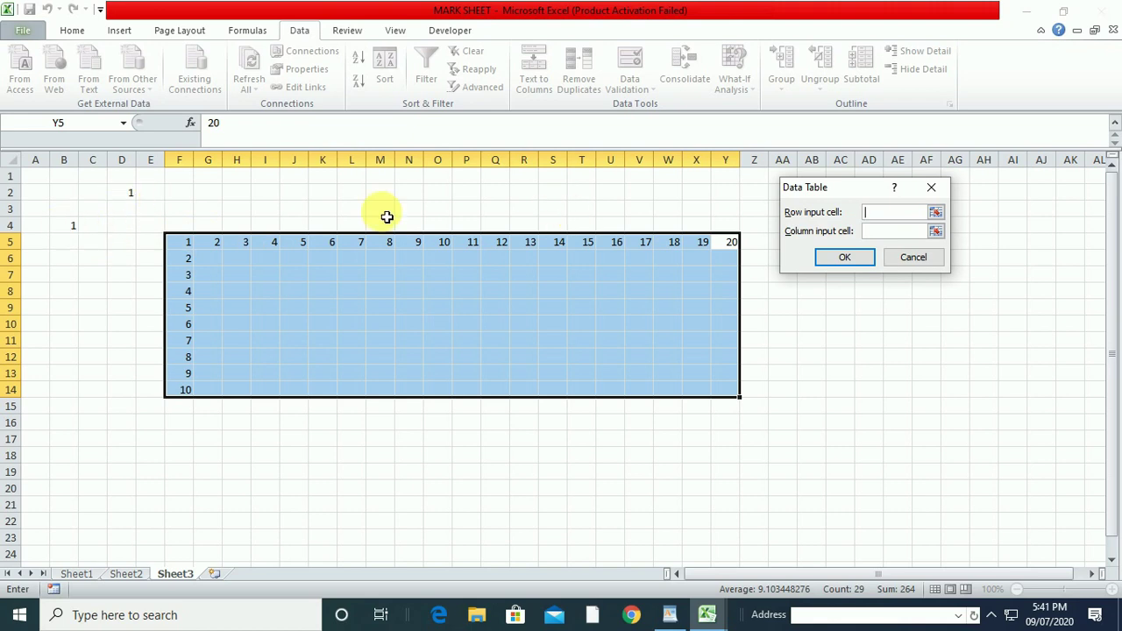
pyautogui.click(128, 195)
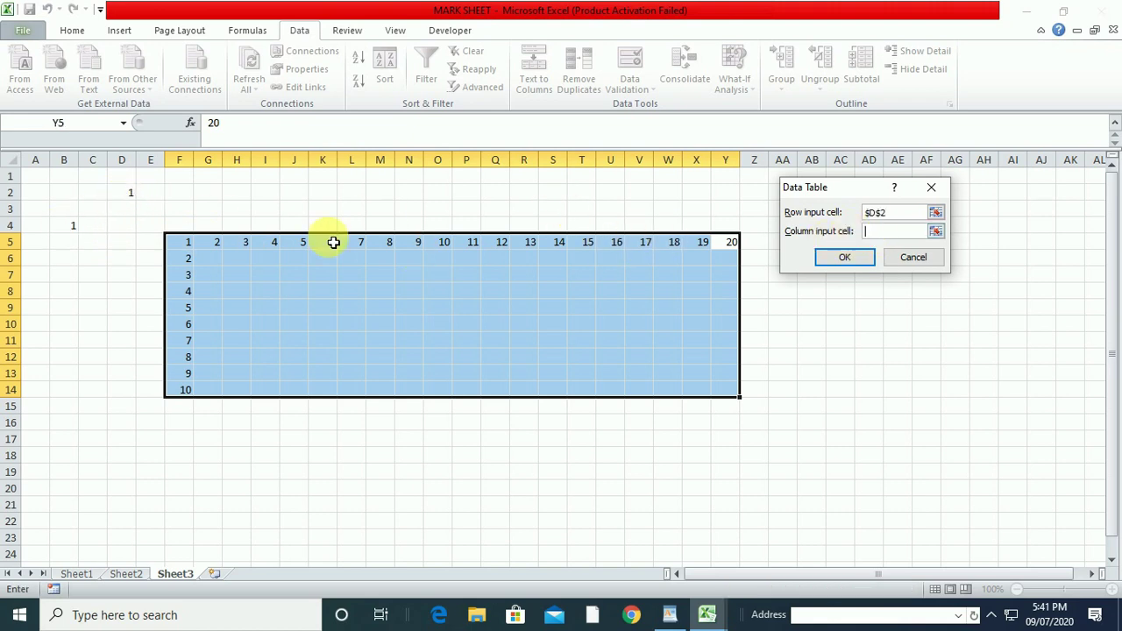
pyautogui.click(67, 225)
pyautogui.click(848, 259)
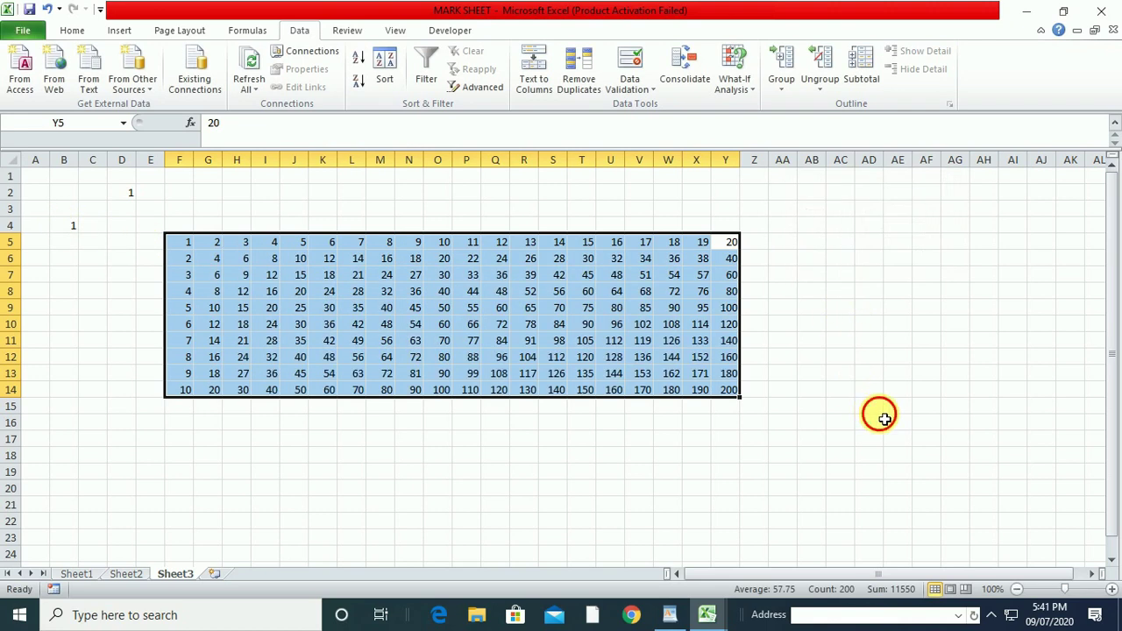
# Clear the selection on Sheet3 and go to Sheet1 with the student marks
pyautogui.click(877, 412)
pyautogui.moveTo(175, 226); pyautogui.dragTo(877, 473)
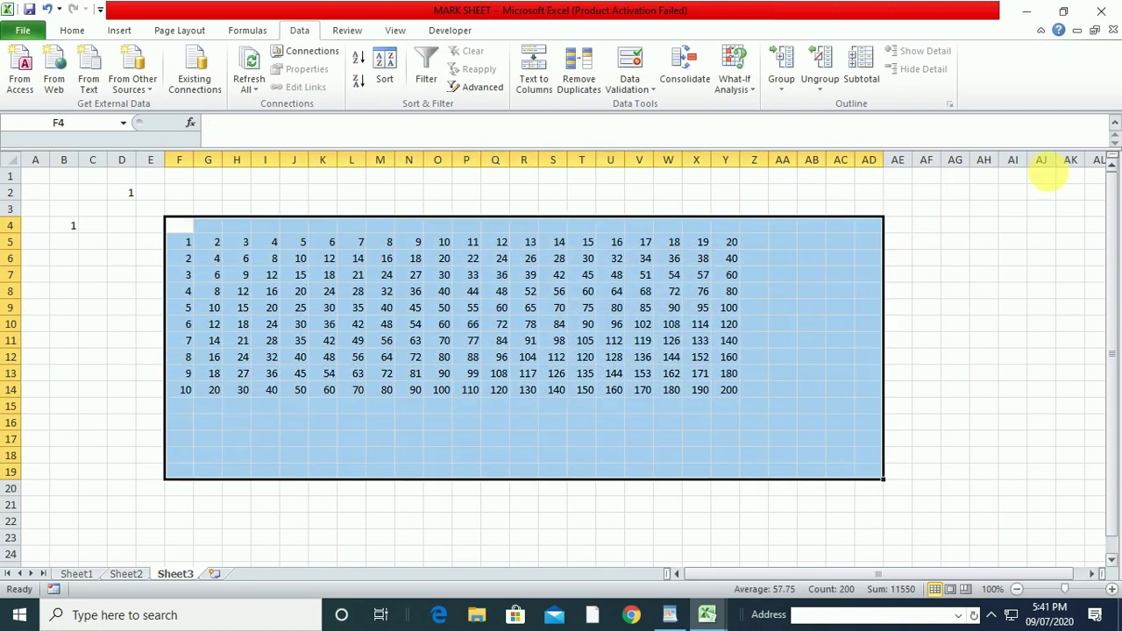
pyautogui.click(1041, 422)
pyautogui.click(75, 574)
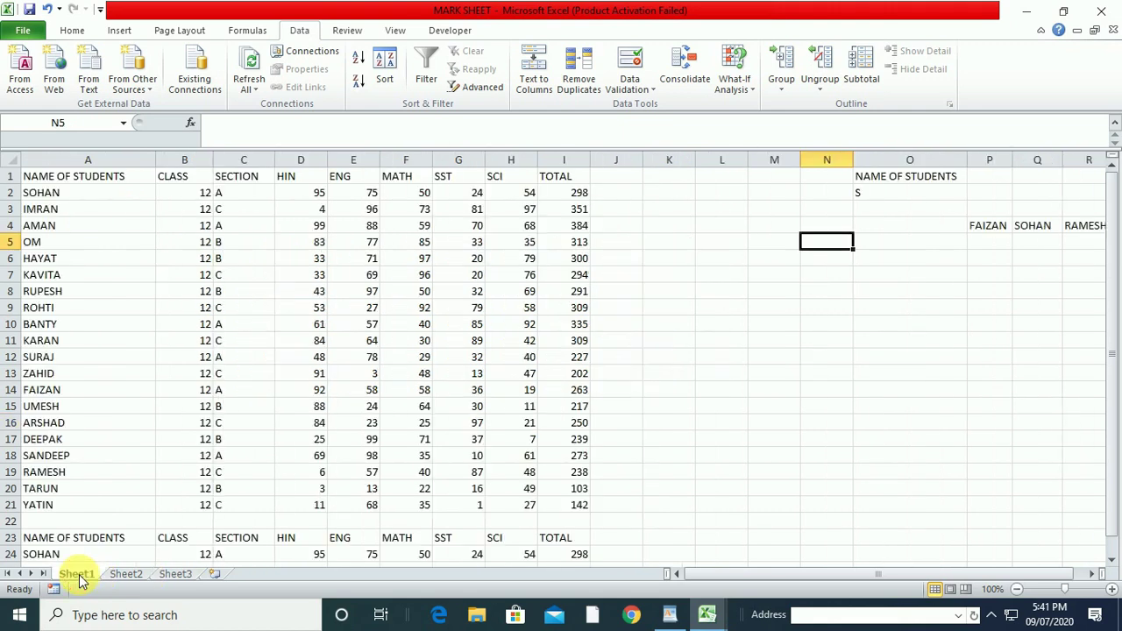
# Select the student table and group columns A–I into an outline
pyautogui.click(832, 356)
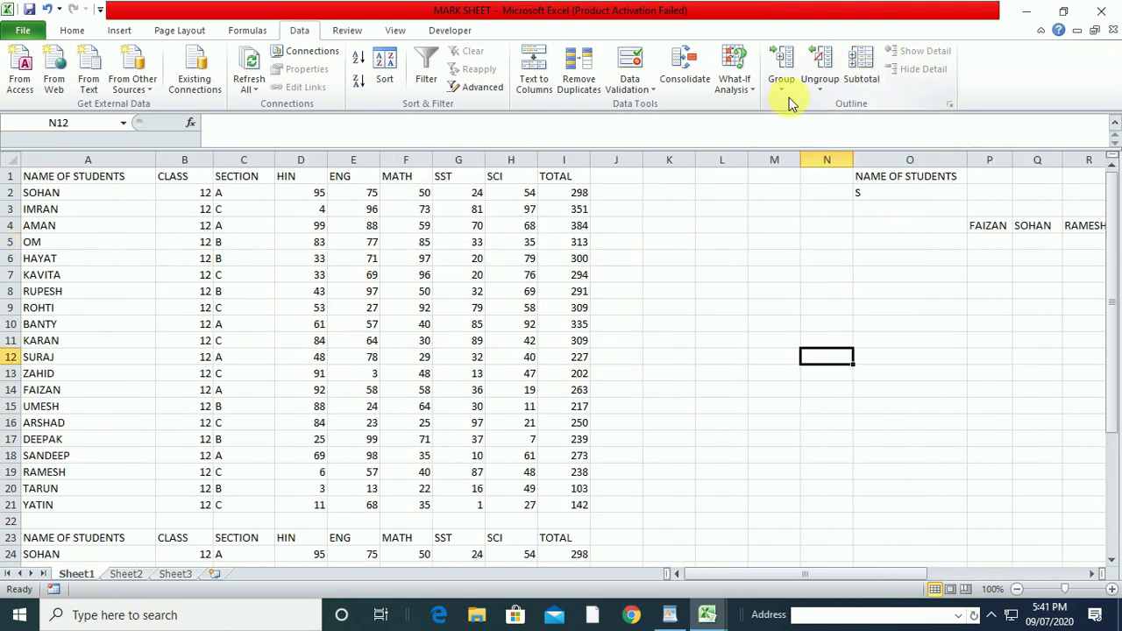
pyautogui.moveTo(39, 178)
pyautogui.mouseDown()
pyautogui.moveTo(975, 567)
pyautogui.moveTo(672, 518)
pyautogui.mouseUp()
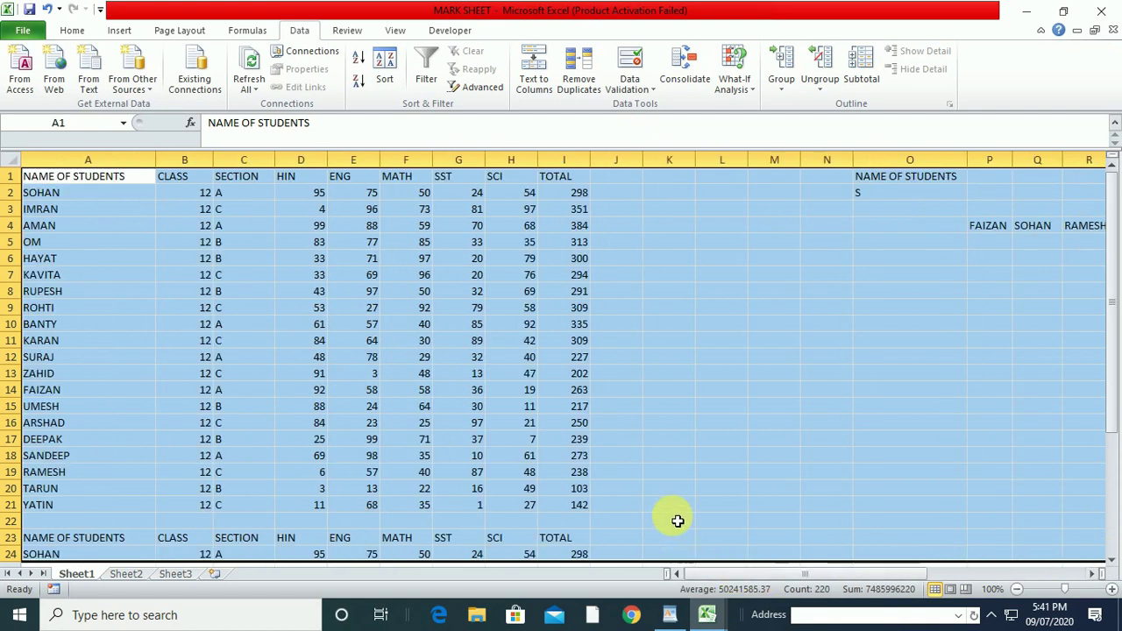
pyautogui.click(675, 505)
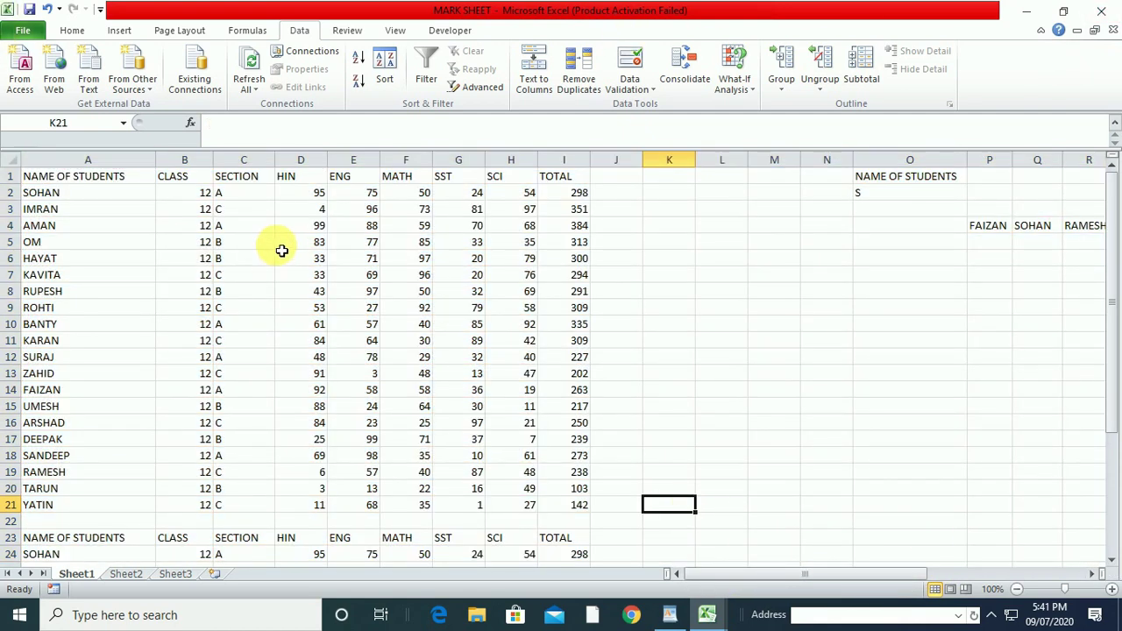
pyautogui.moveTo(63, 178)
pyautogui.mouseDown()
pyautogui.moveTo(594, 511)
pyautogui.moveTo(578, 507)
pyautogui.mouseUp()
pyautogui.click(781, 83)
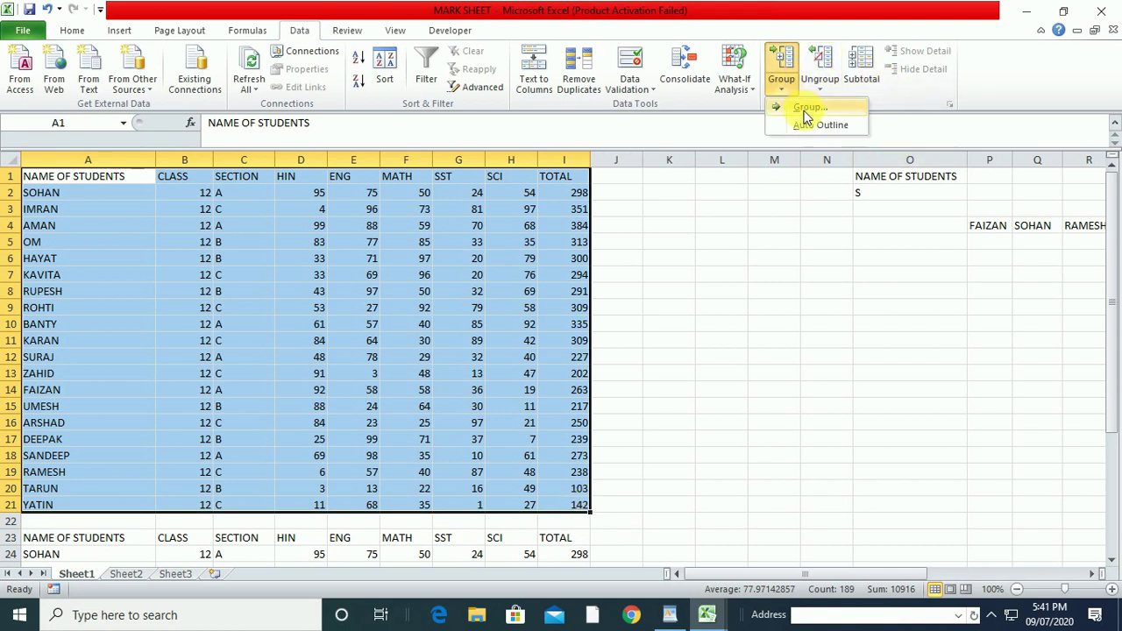
pyautogui.click(799, 113)
pyautogui.click(813, 234)
pyautogui.click(828, 264)
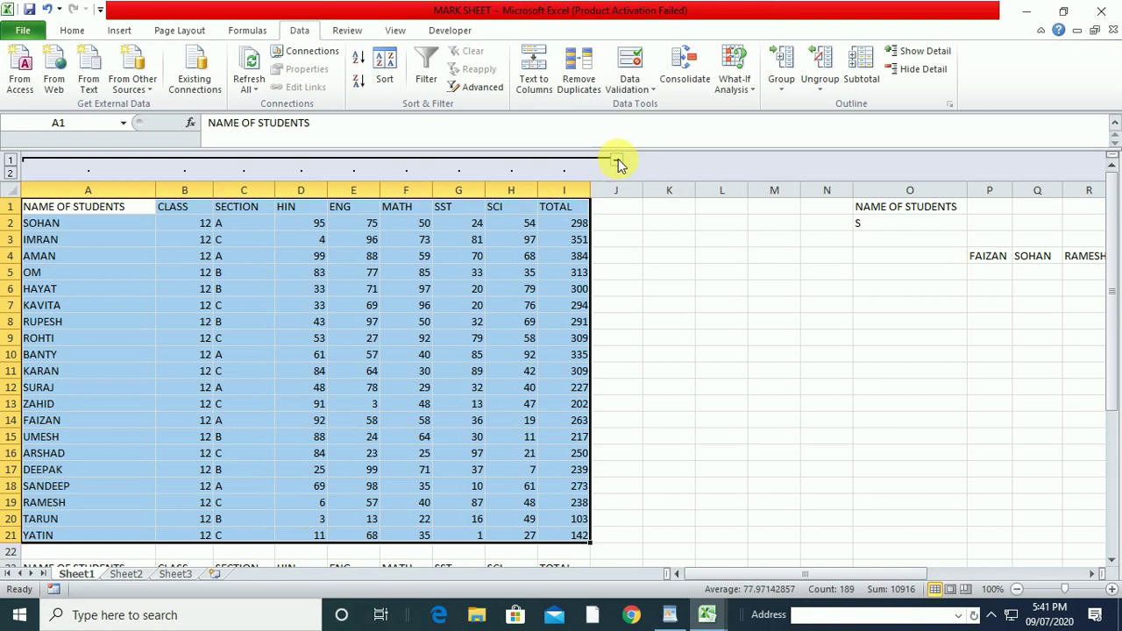
# Collapse and expand the grouped columns A–I several times, then reselect the table A1:I21
pyautogui.click(618, 159)
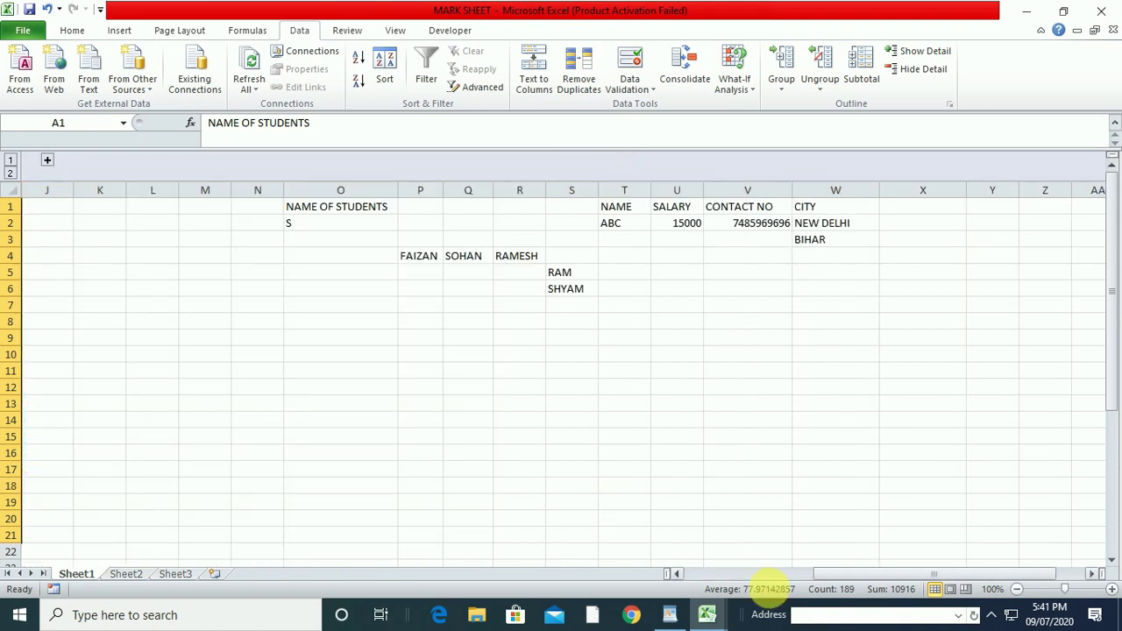
pyautogui.click(38, 211)
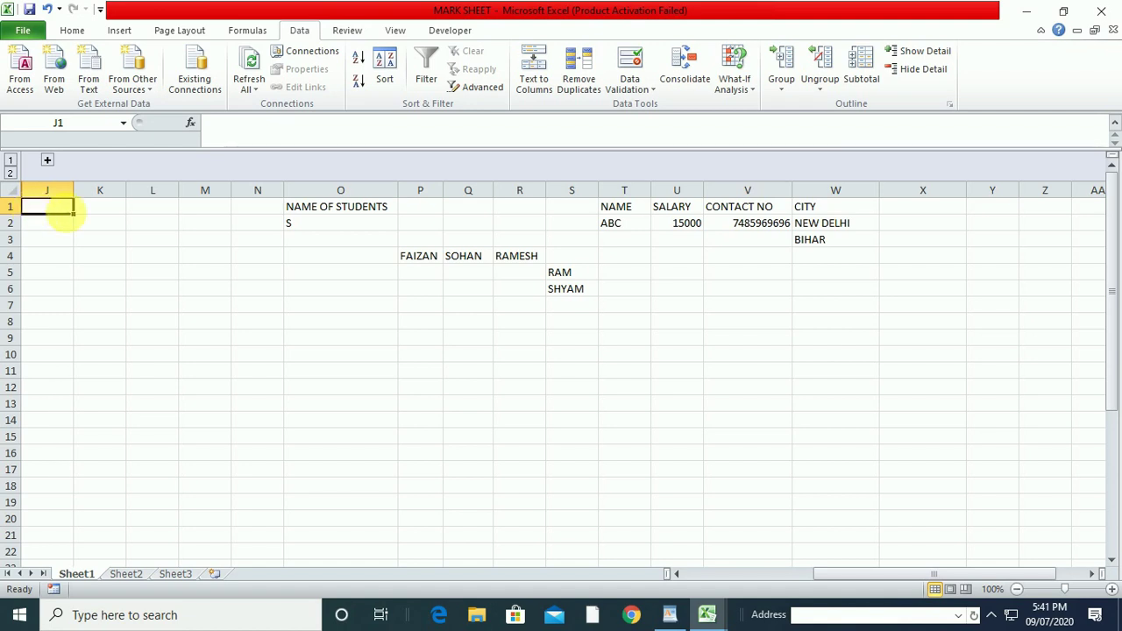
pyautogui.click(48, 163)
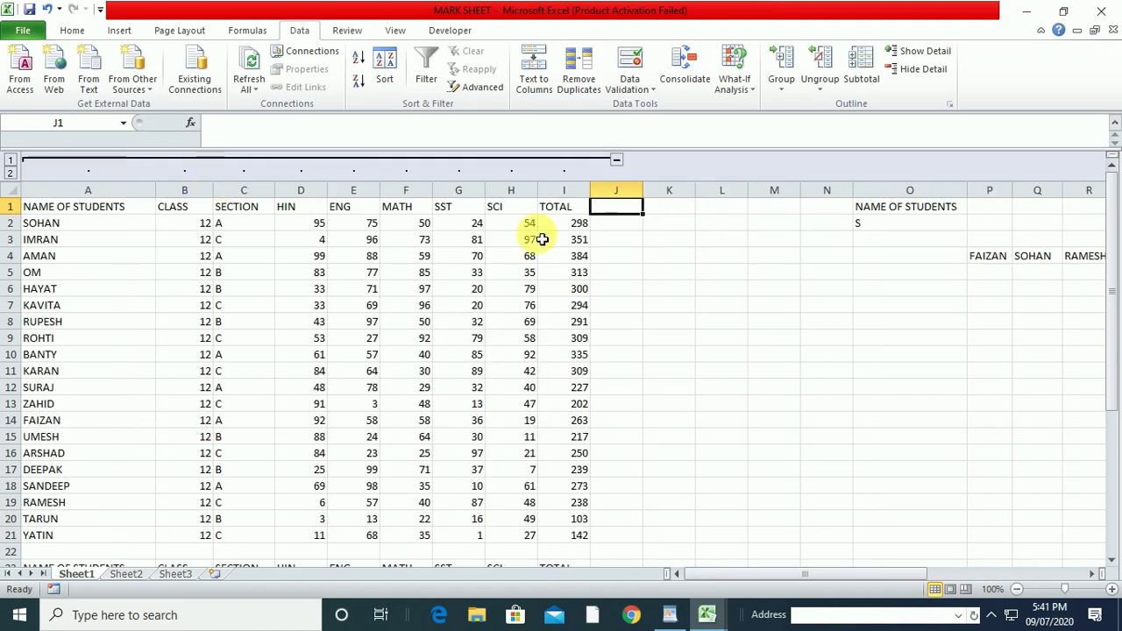
pyautogui.click(617, 163)
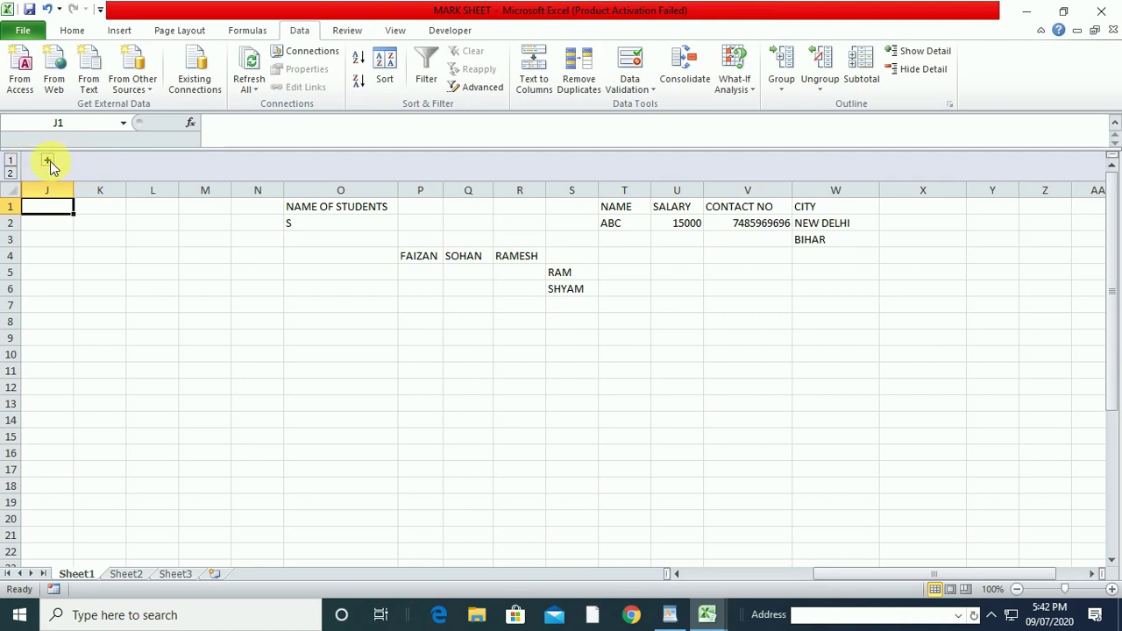
pyautogui.click(47, 162)
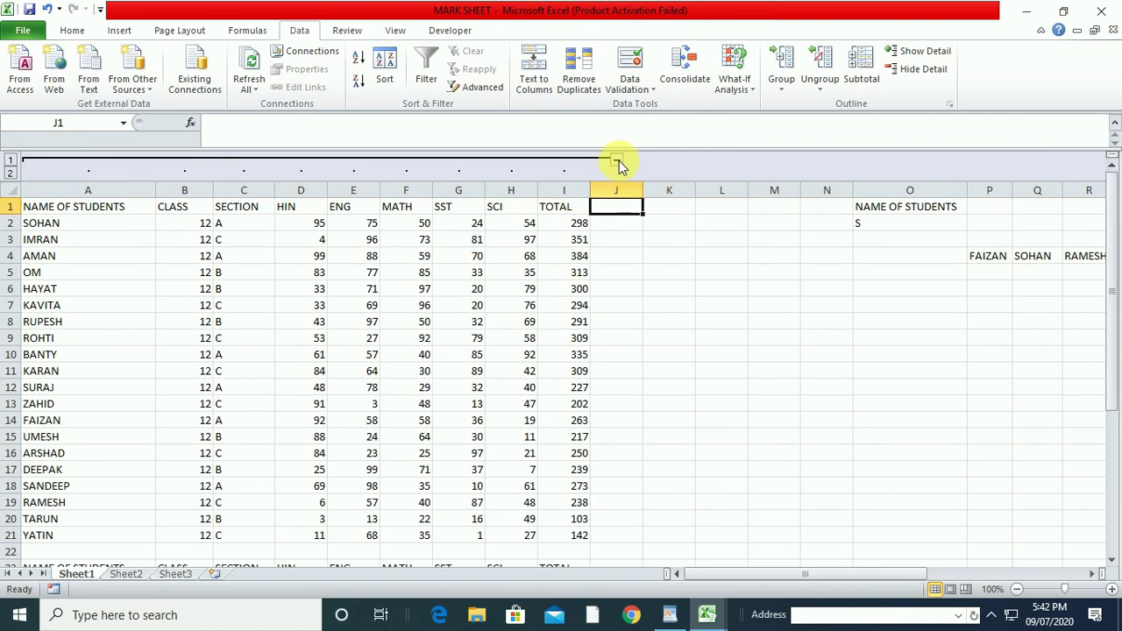
pyautogui.click(617, 163)
pyautogui.click(47, 161)
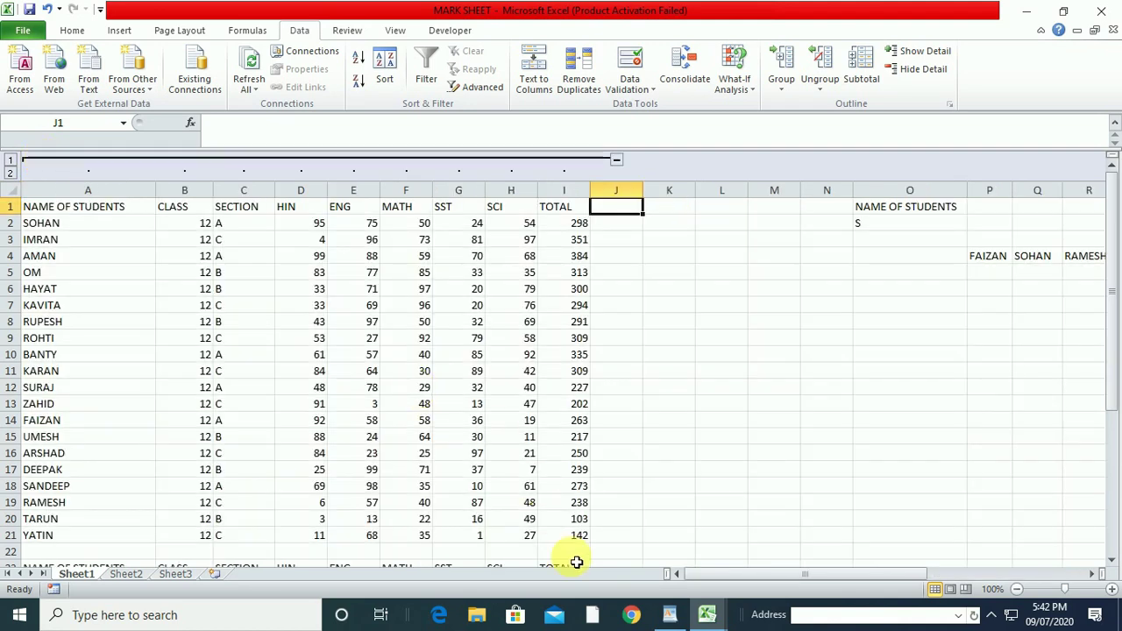
pyautogui.click(564, 535)
pyautogui.hotkey('ctrl', 'a')
pyautogui.click(820, 83)
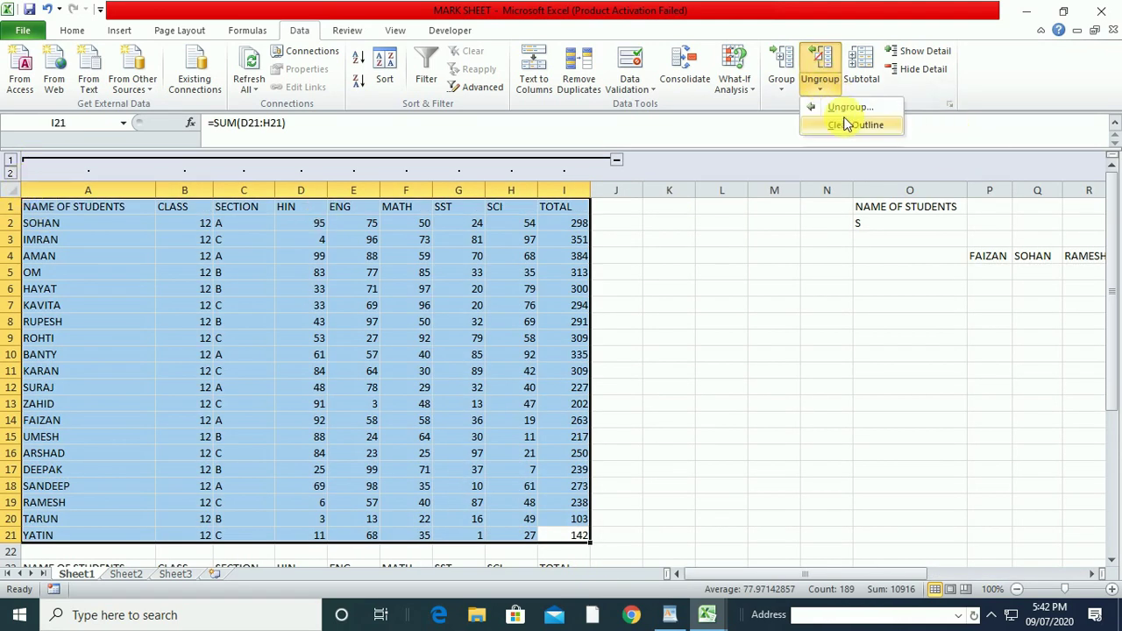
# Remove the column grouping from the student table
pyautogui.click(837, 122)
pyautogui.click(814, 235)
pyautogui.click(829, 263)
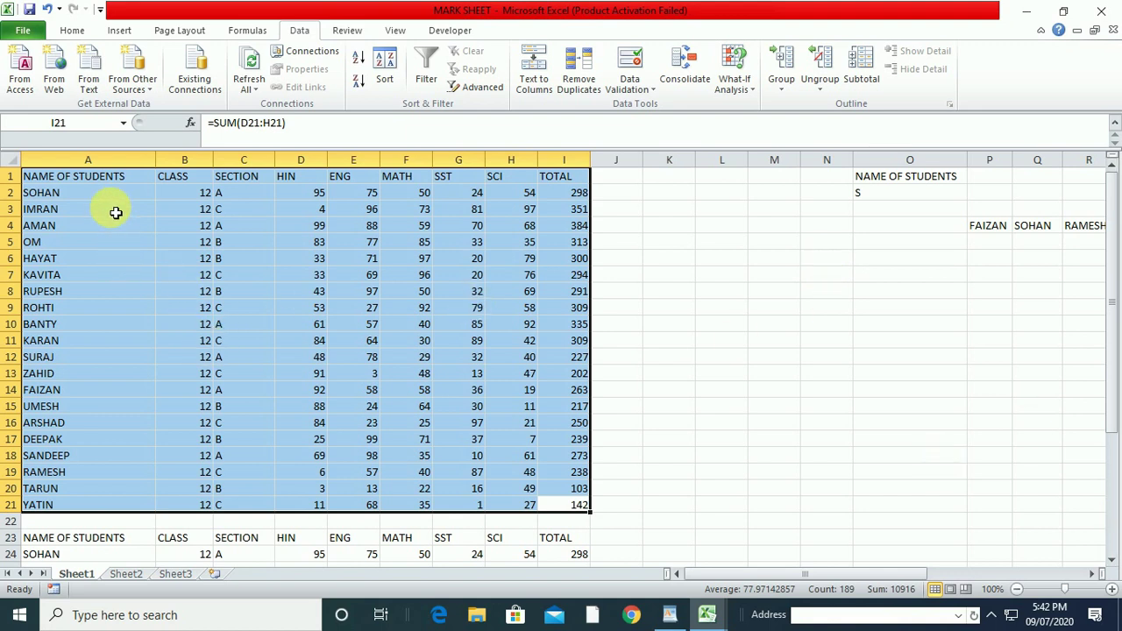
# Group rows 1–21 of the table, then collapse and expand them
pyautogui.click(791, 89)
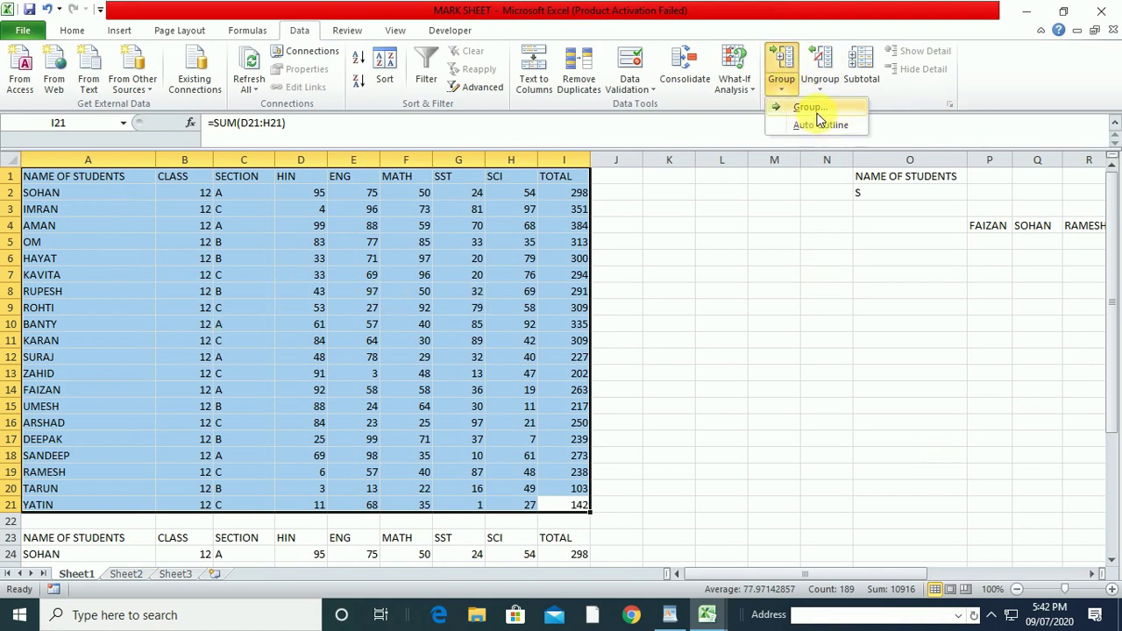
pyautogui.click(810, 108)
pyautogui.click(833, 264)
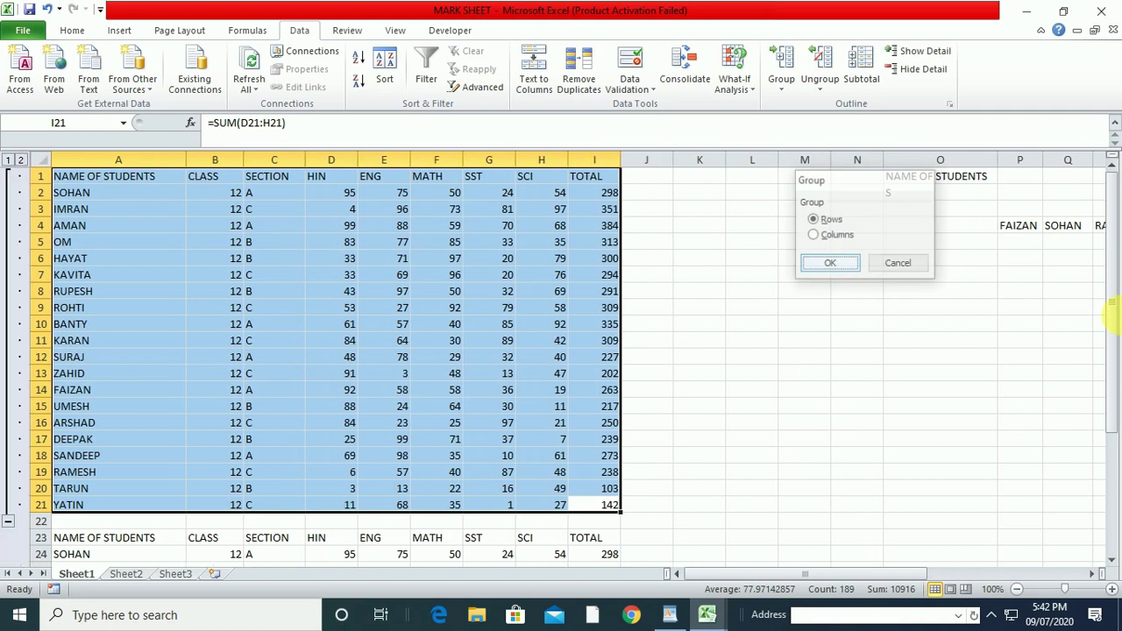
pyautogui.click(8, 524)
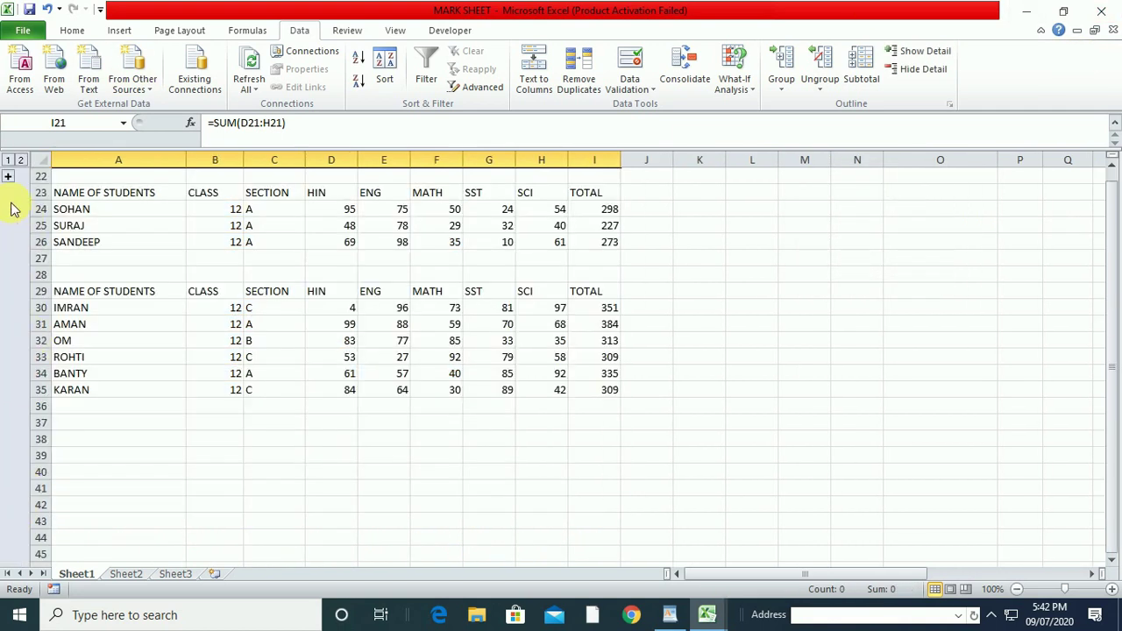
pyautogui.click(70, 176)
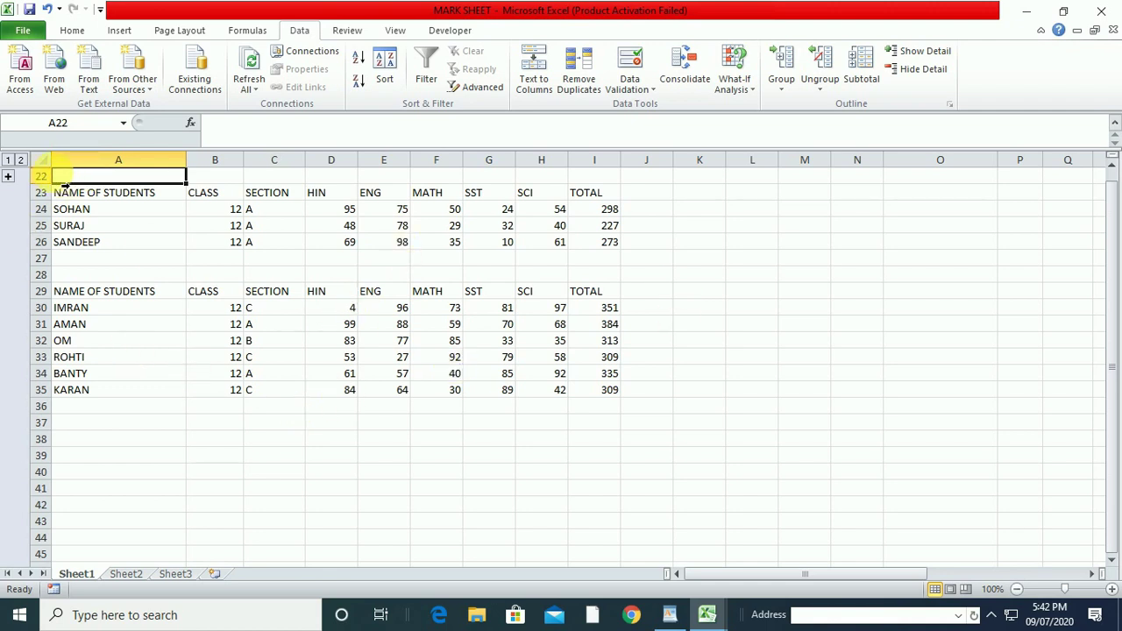
pyautogui.click(9, 179)
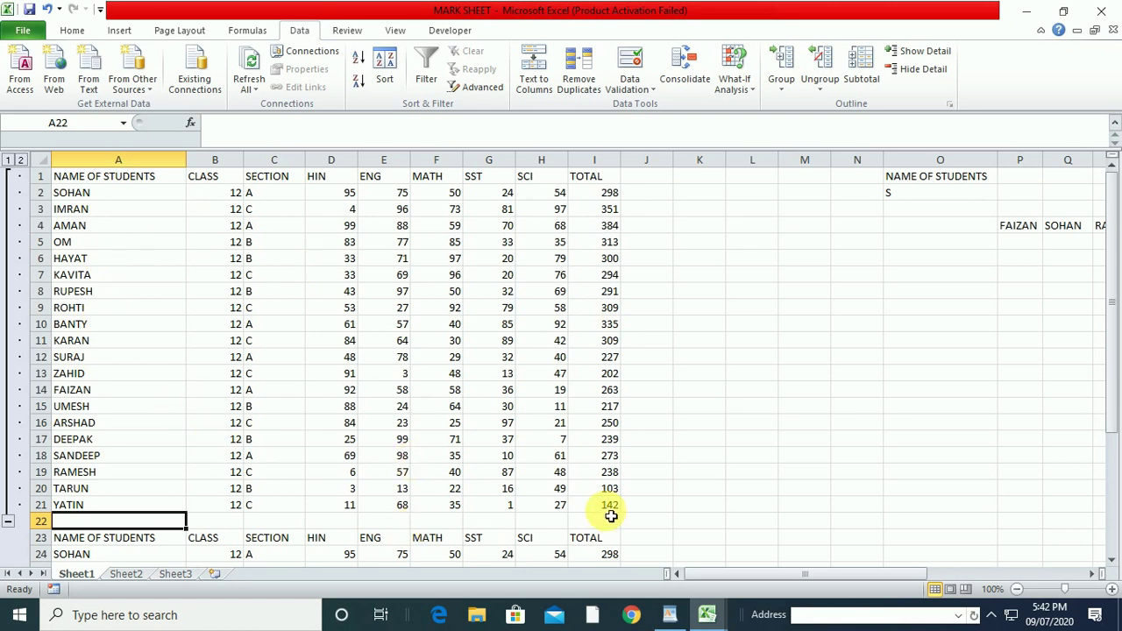
# Select A1:I21 and ungroup the rows, leaving the table without an outline
pyautogui.moveTo(611, 507); pyautogui.dragTo(53, 176)
pyautogui.click(820, 84)
pyautogui.click(846, 111)
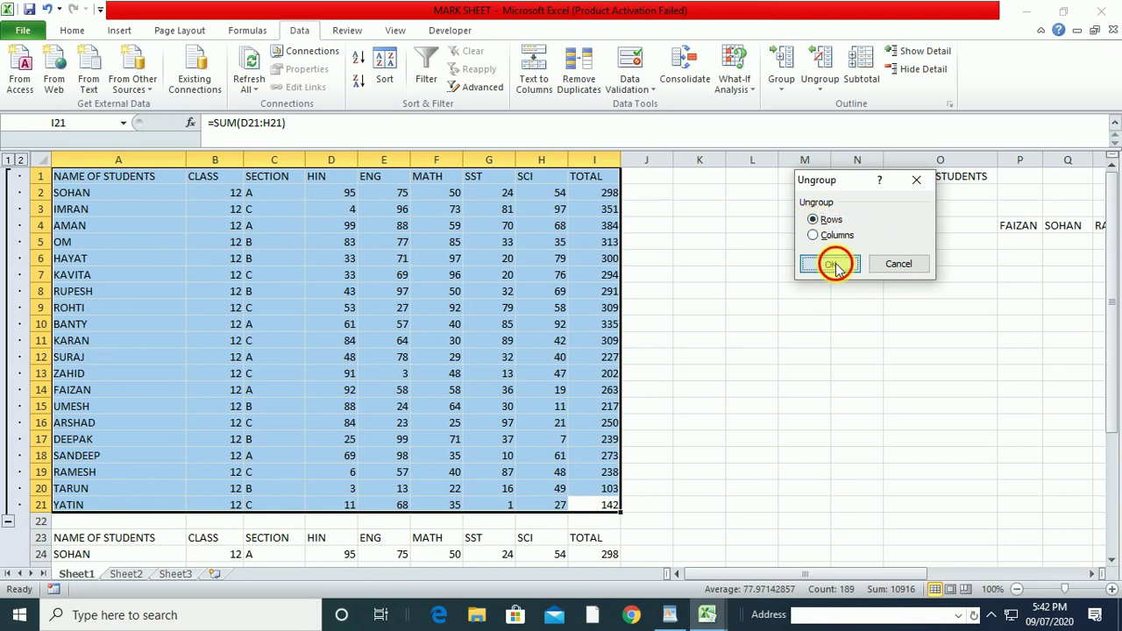
pyautogui.click(831, 266)
pyautogui.click(701, 375)
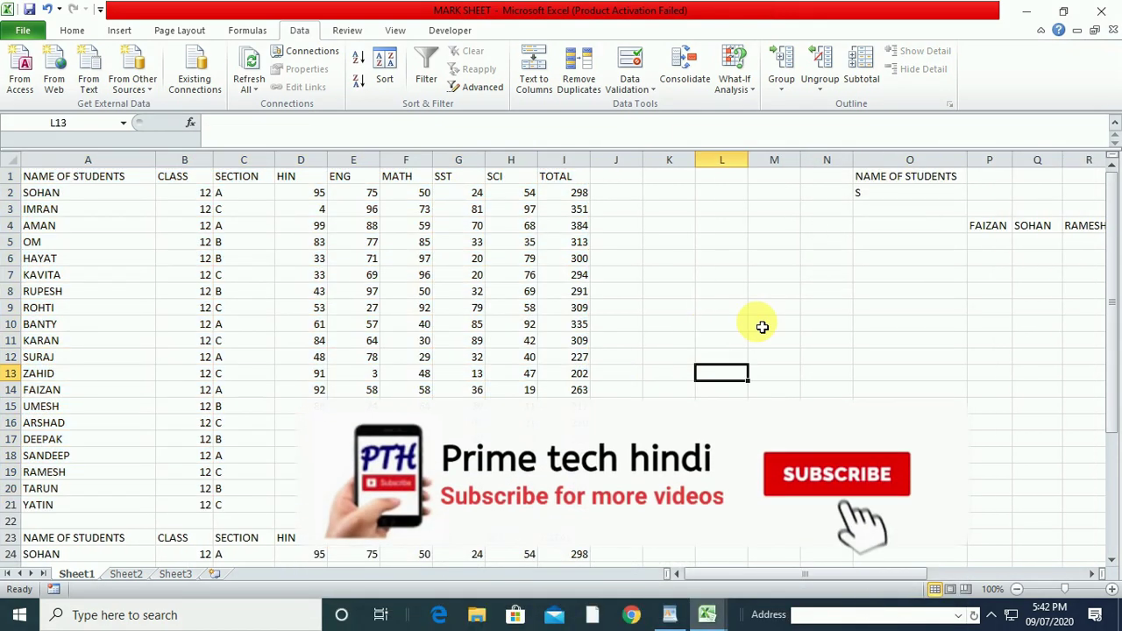